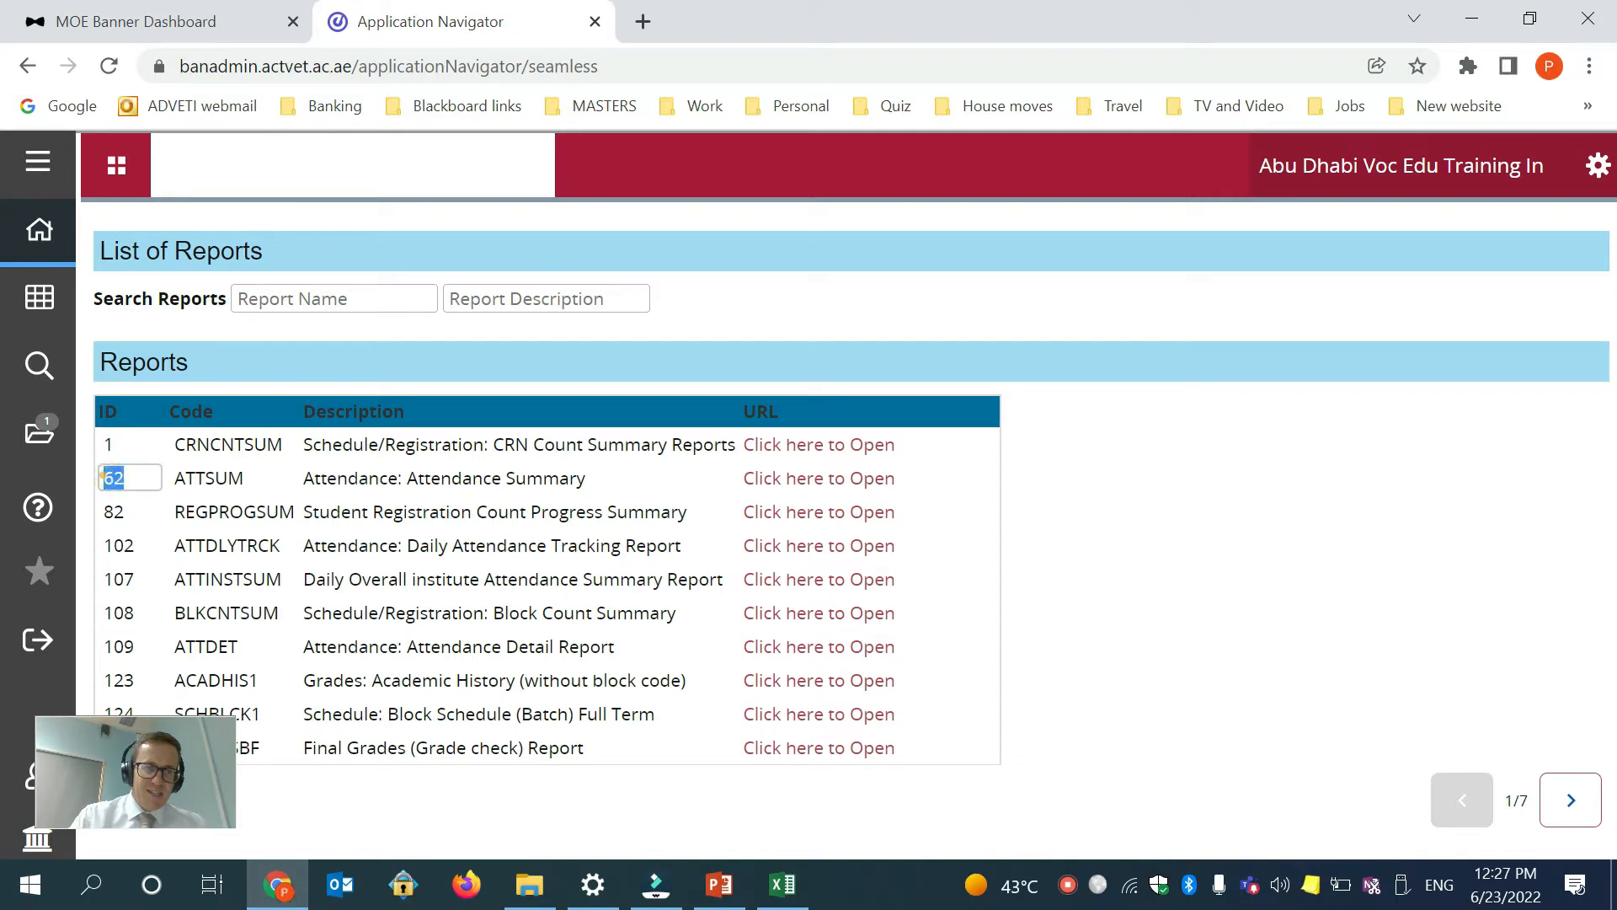
Open the ATTSUM Attendance Summary report and sign in with the saved credentials.
left_click(855, 497)
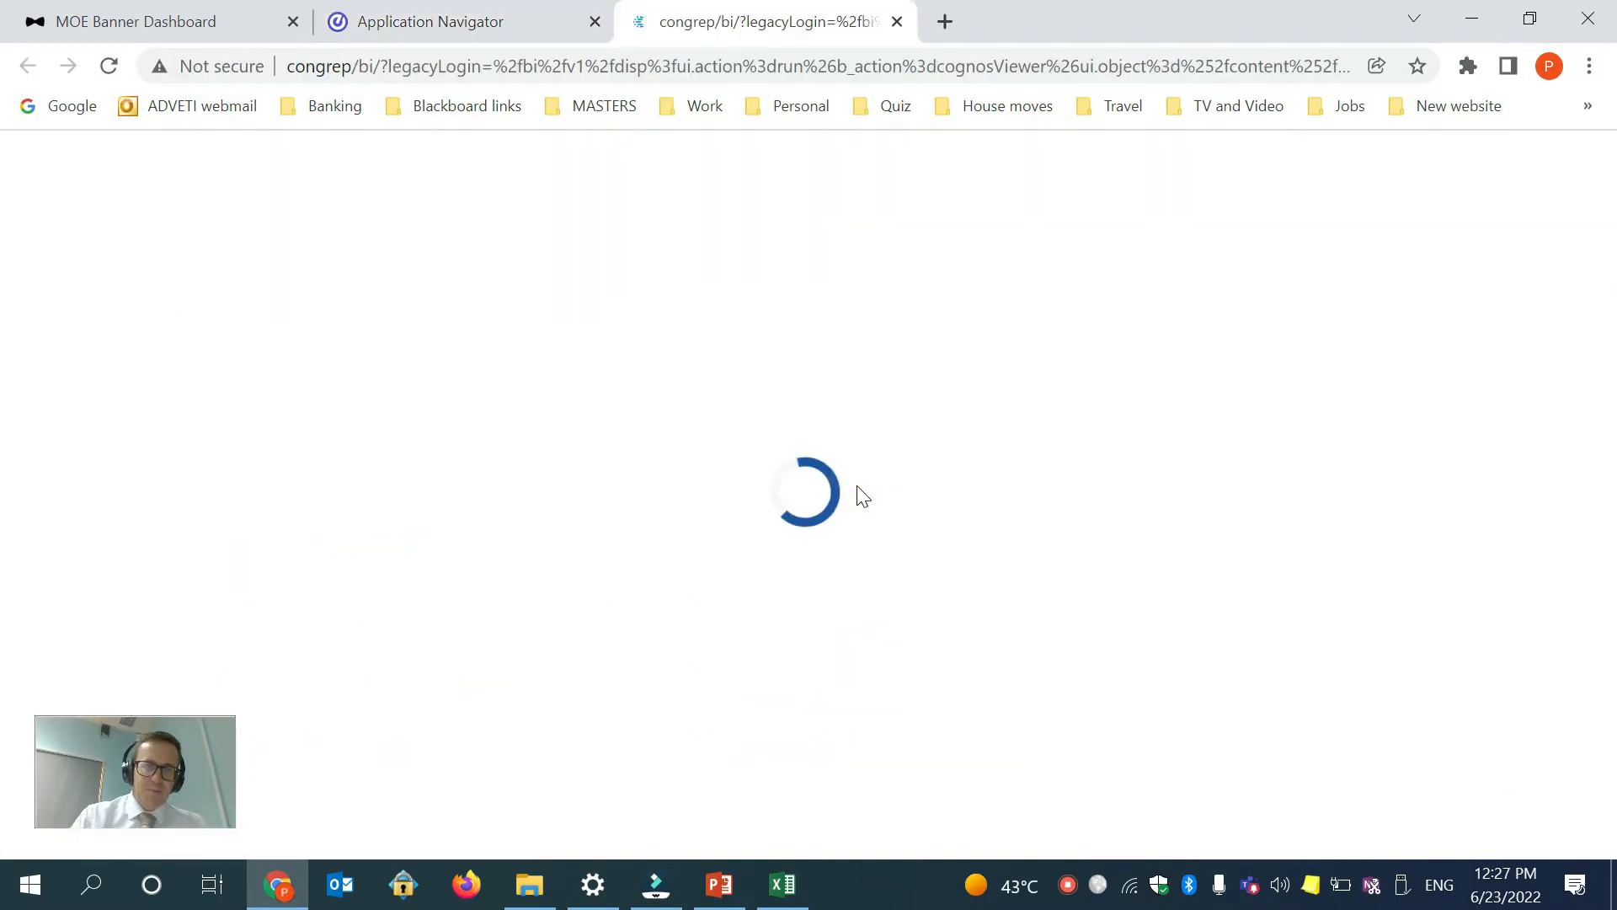
left_click(794, 502)
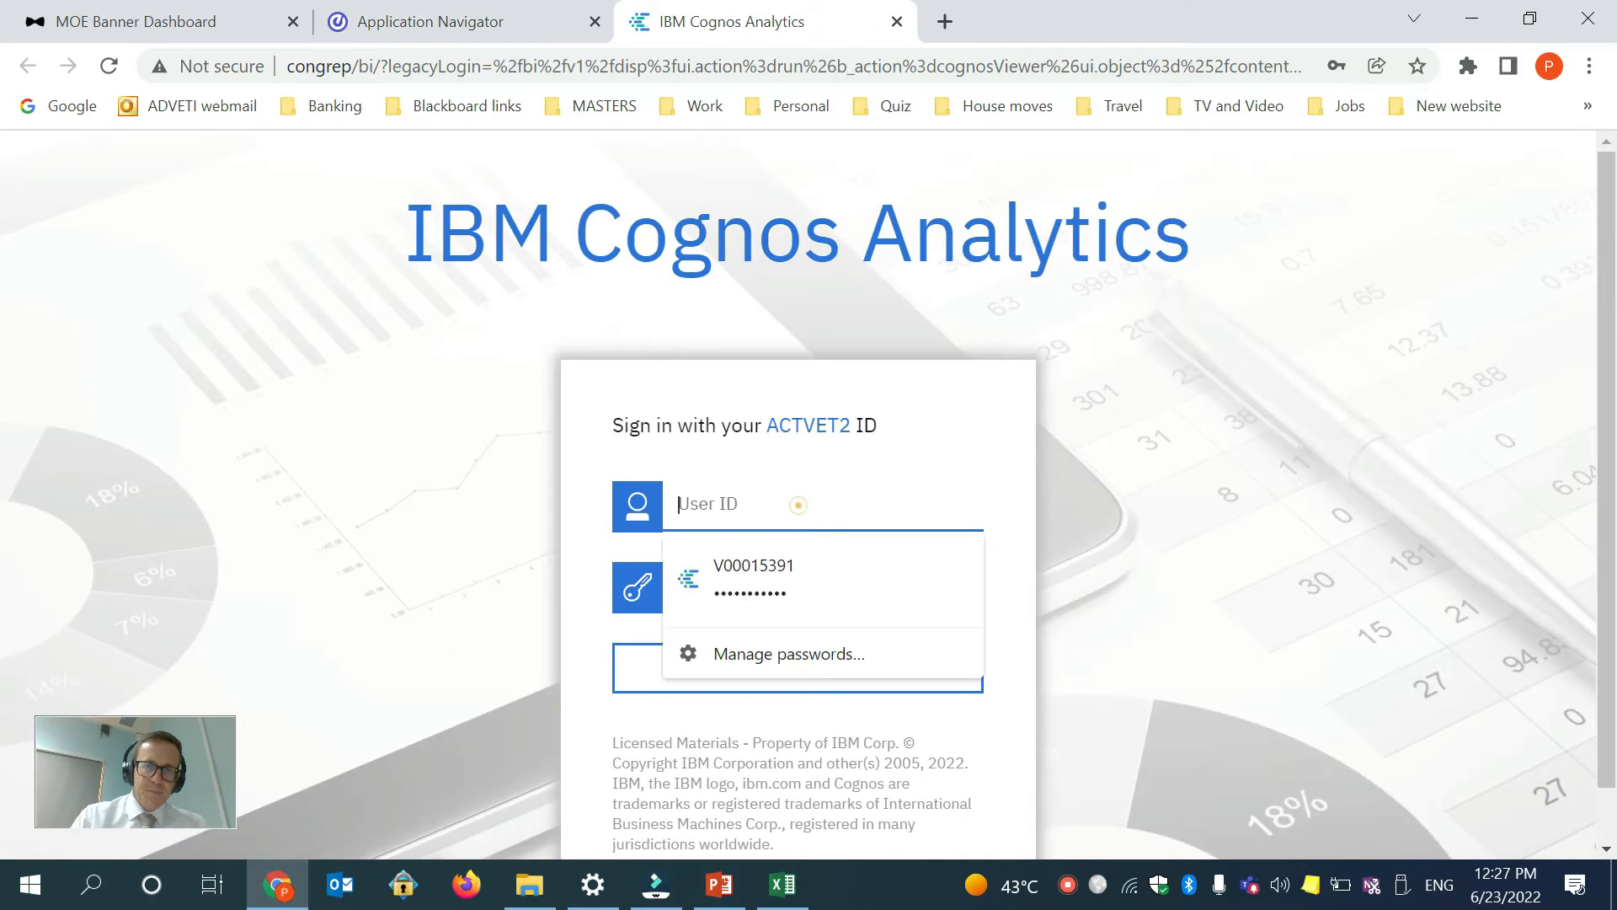
left_click(765, 567)
left_click(771, 671)
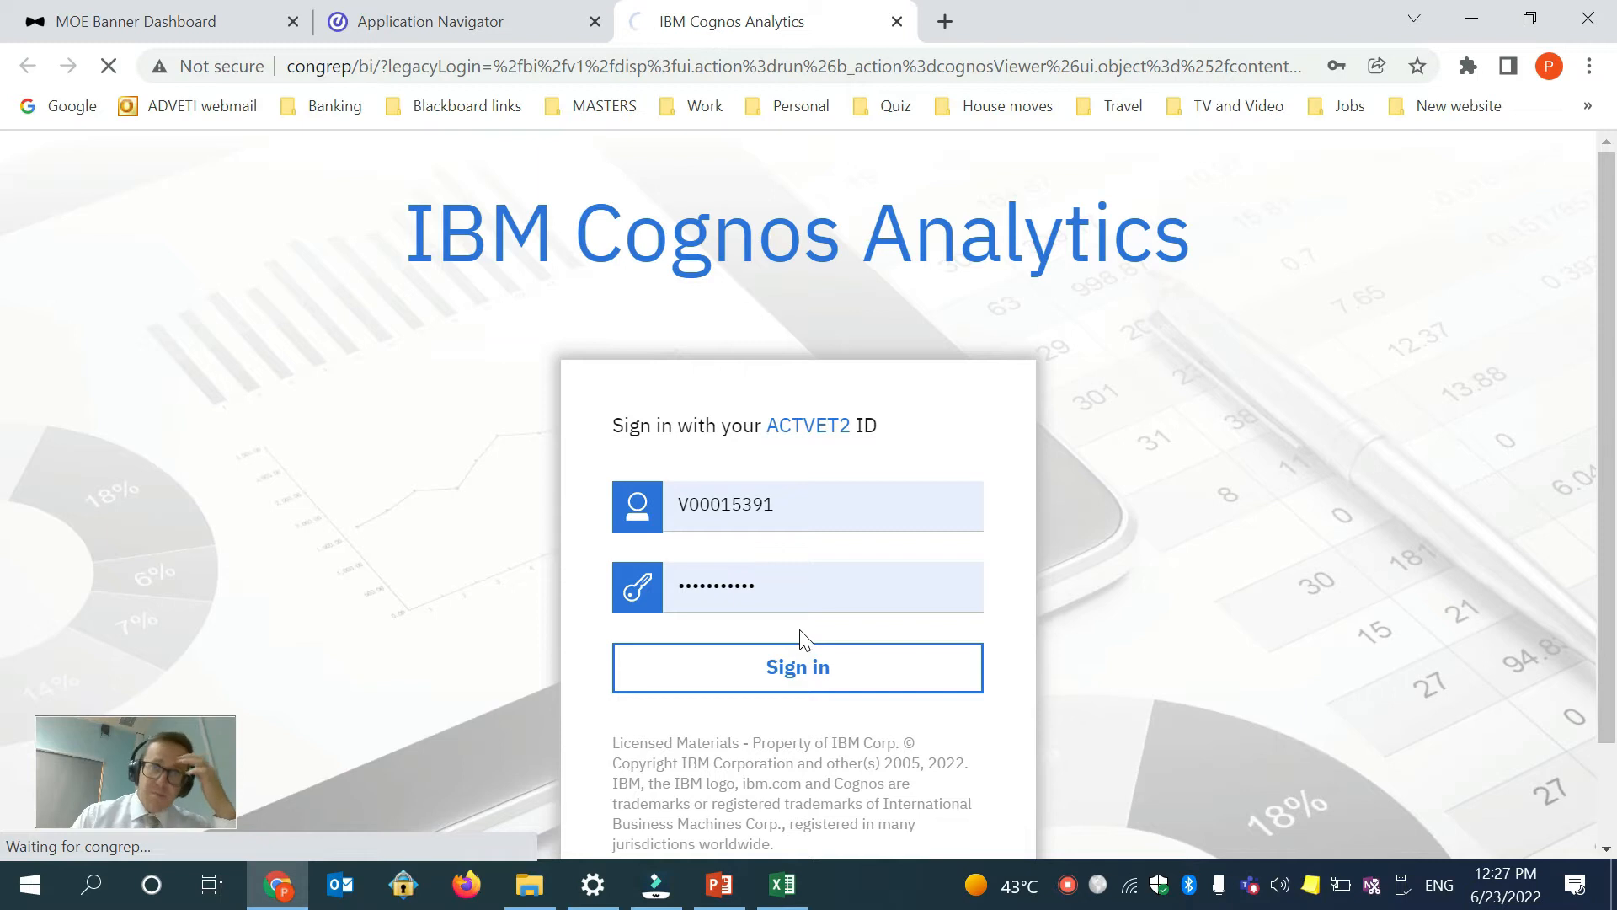
Choose the 2021 - 2022 Spring MOD term and the Al Jazirah Institute- Shahama campus.
left_click_drag(181, 741, 960, 650)
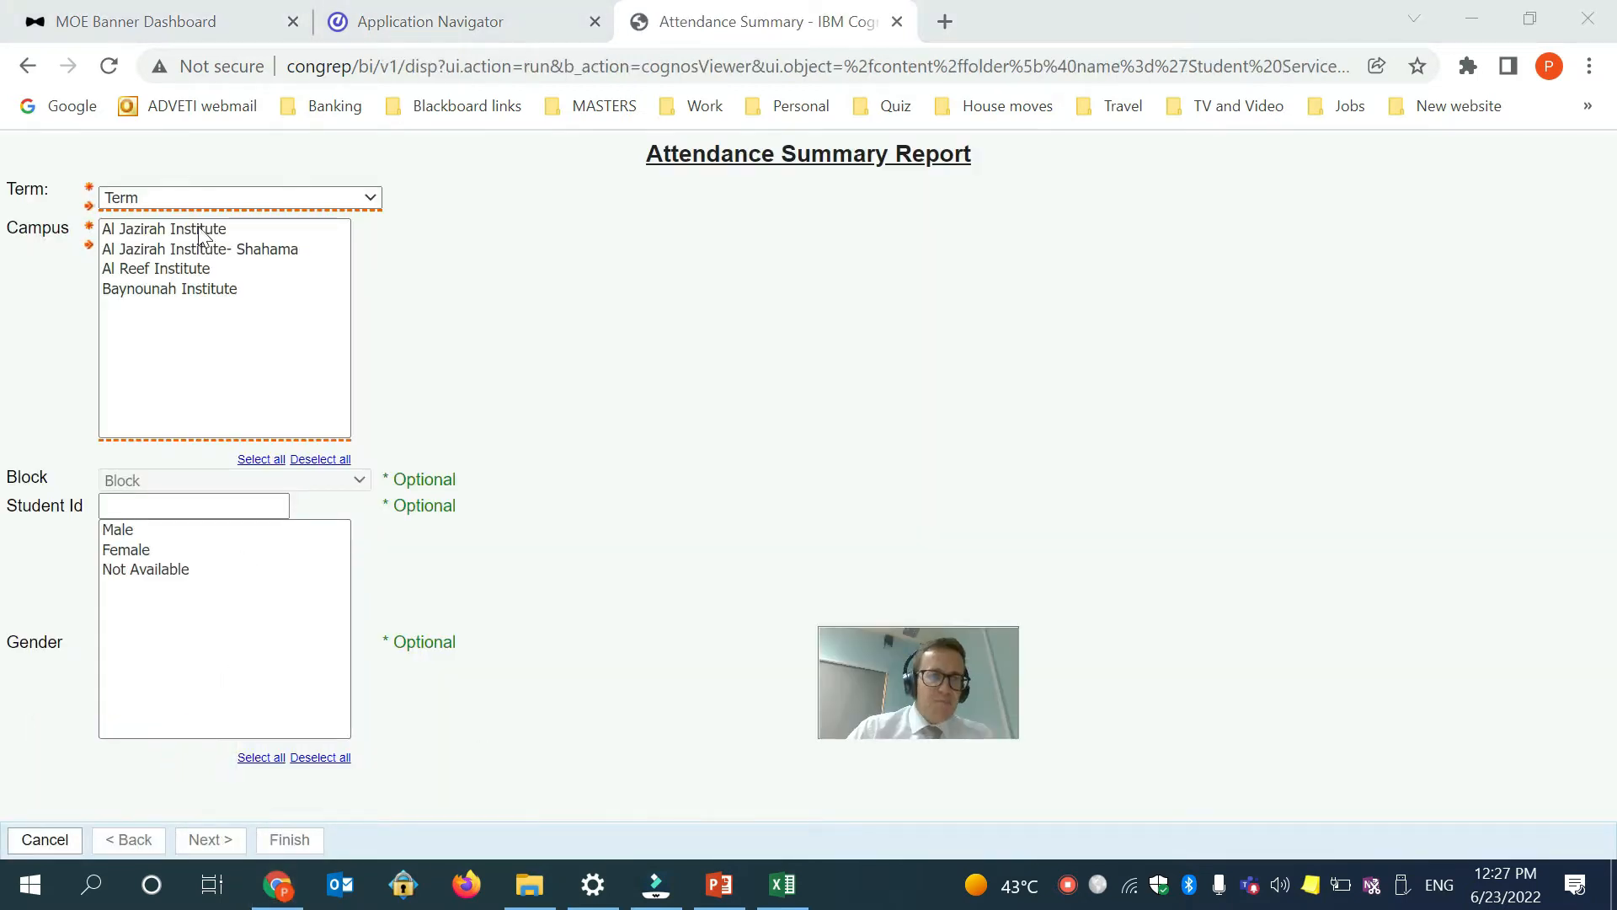
left_click(224, 195)
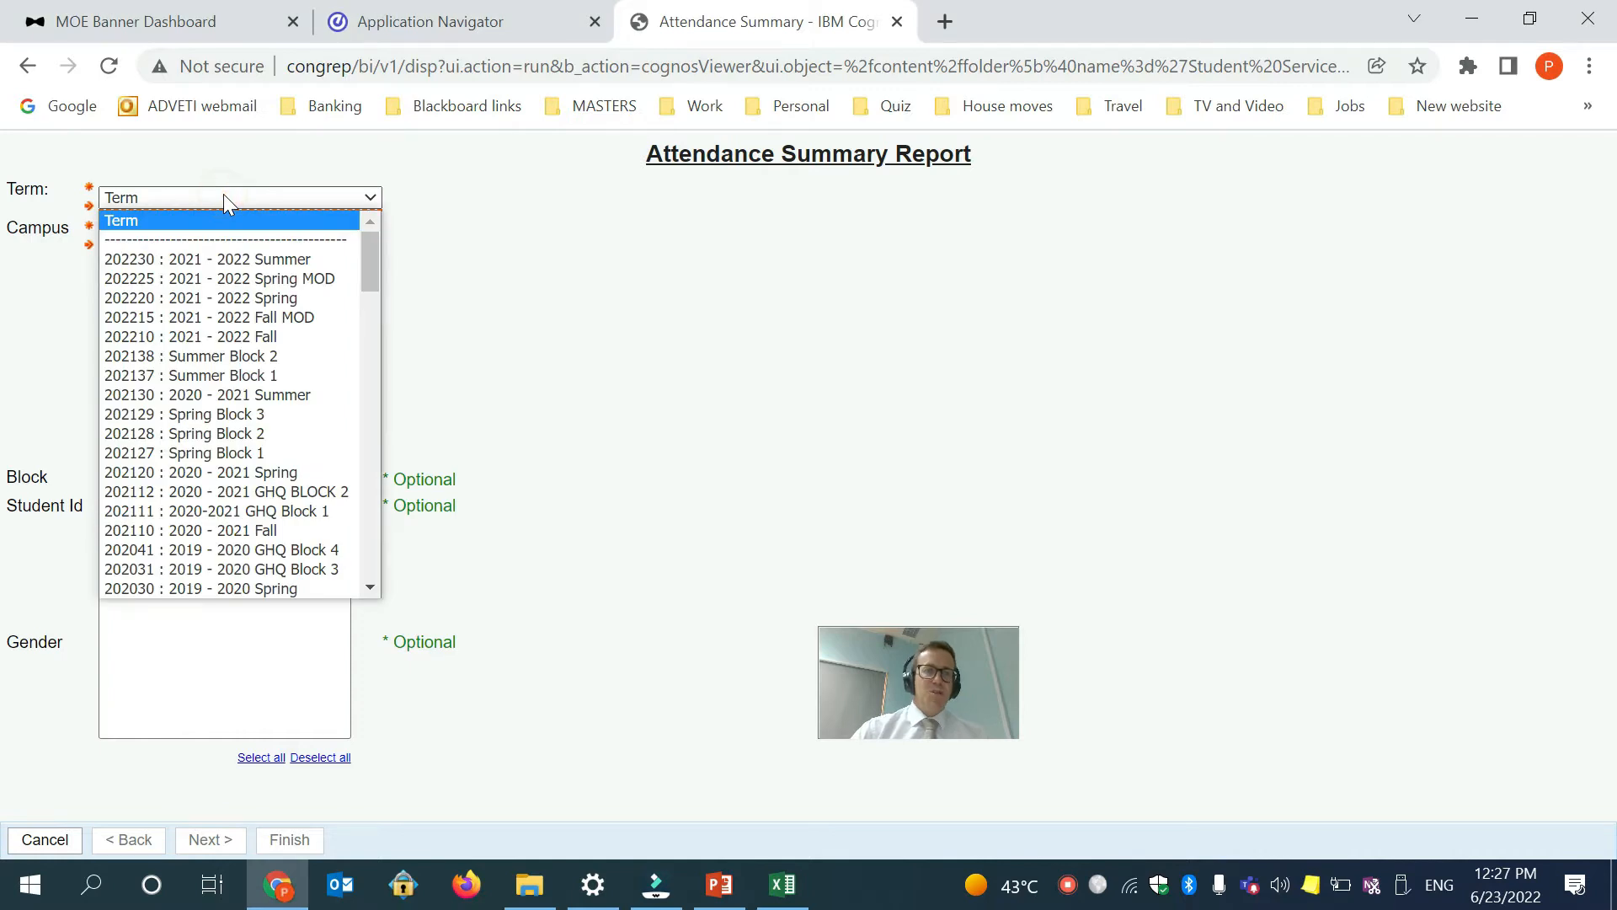
left_click(223, 278)
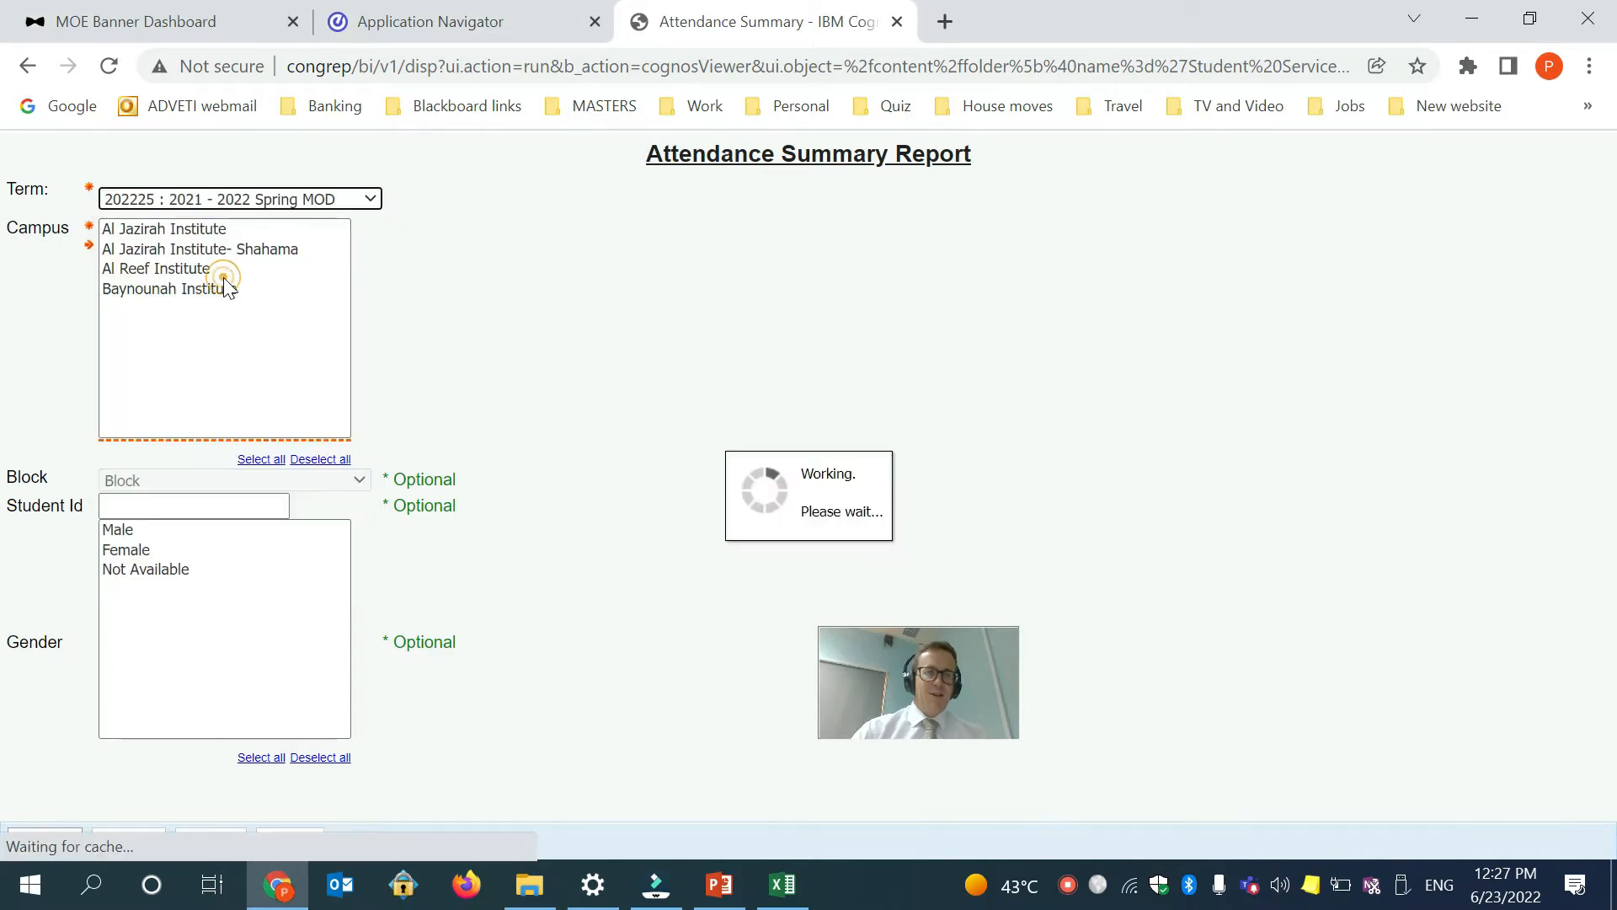
left_click(231, 251)
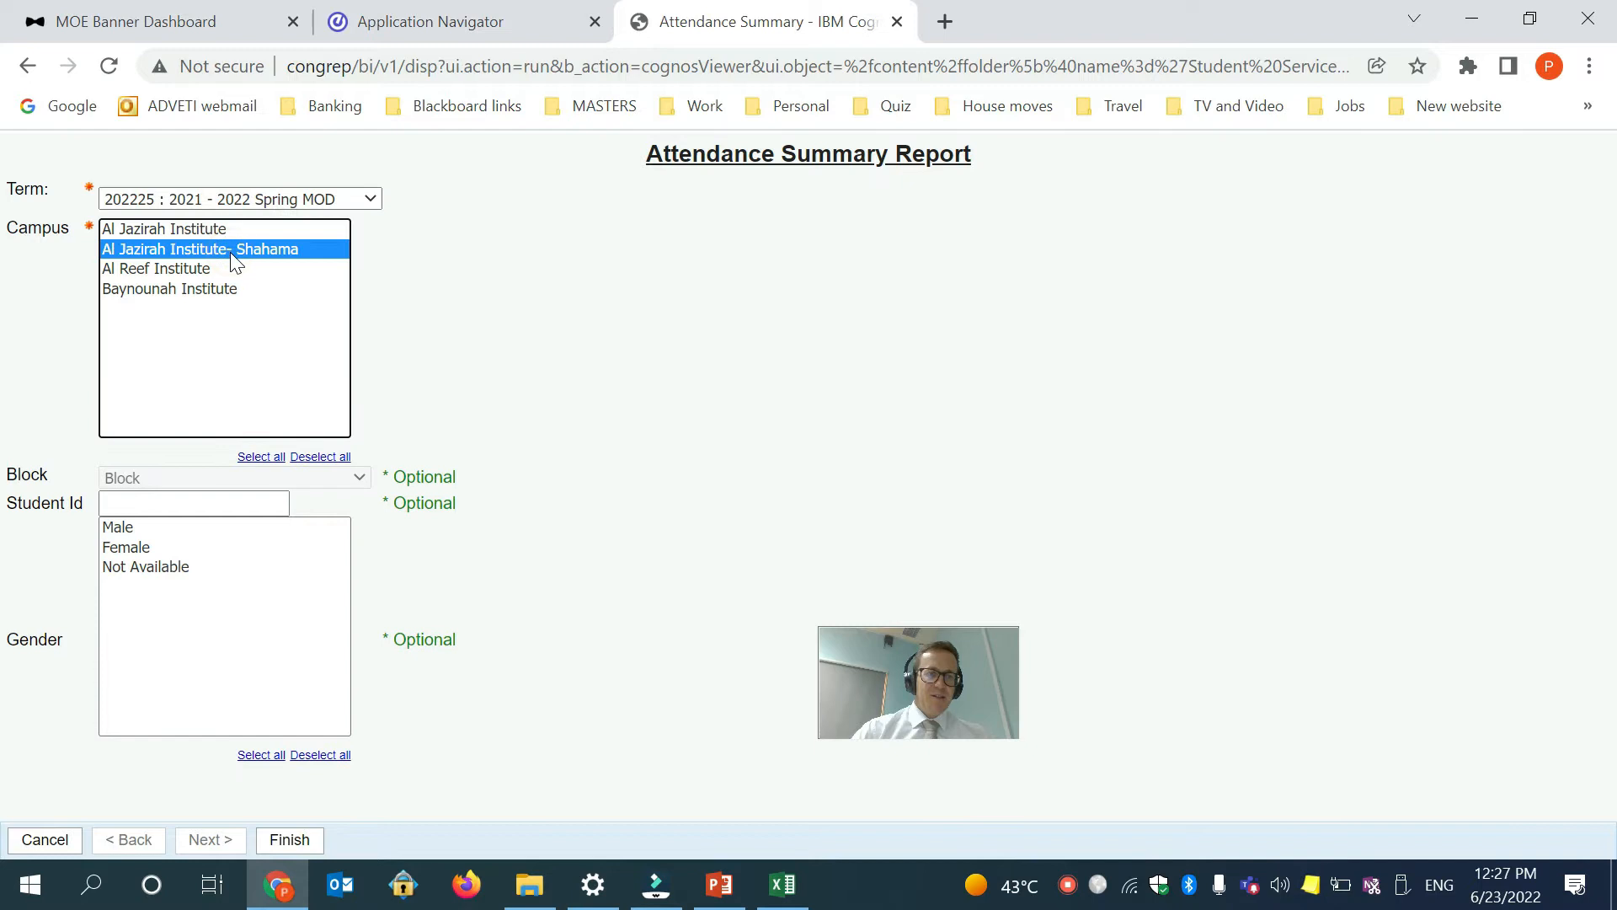
Run the report, export it through View in CSV Format, and open the download.
left_click(298, 842)
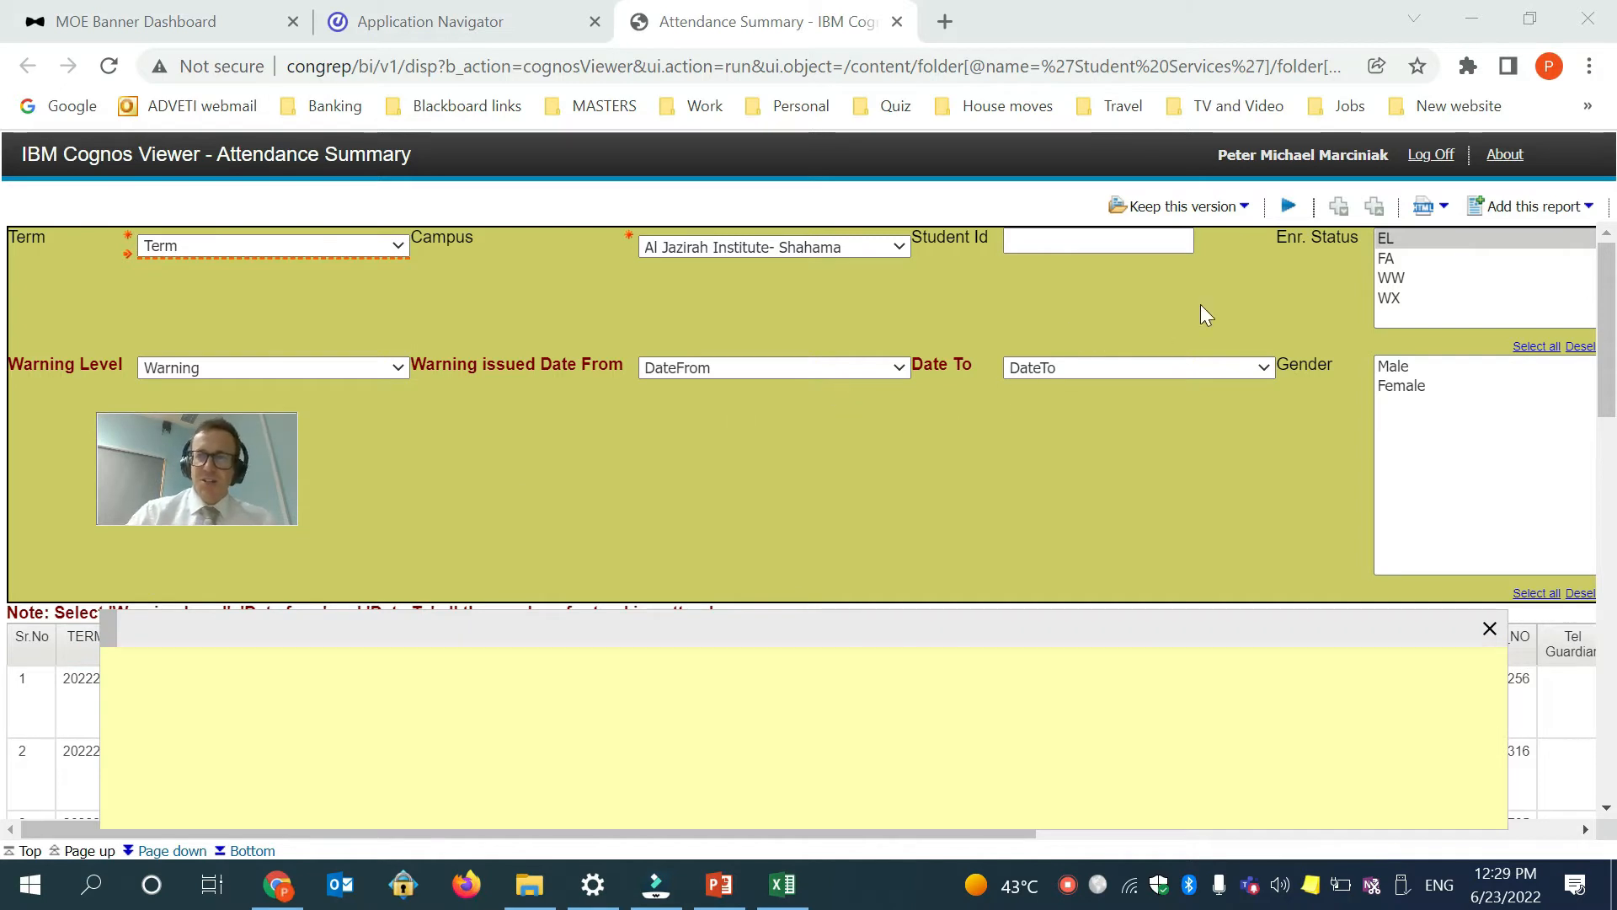
left_click(1445, 209)
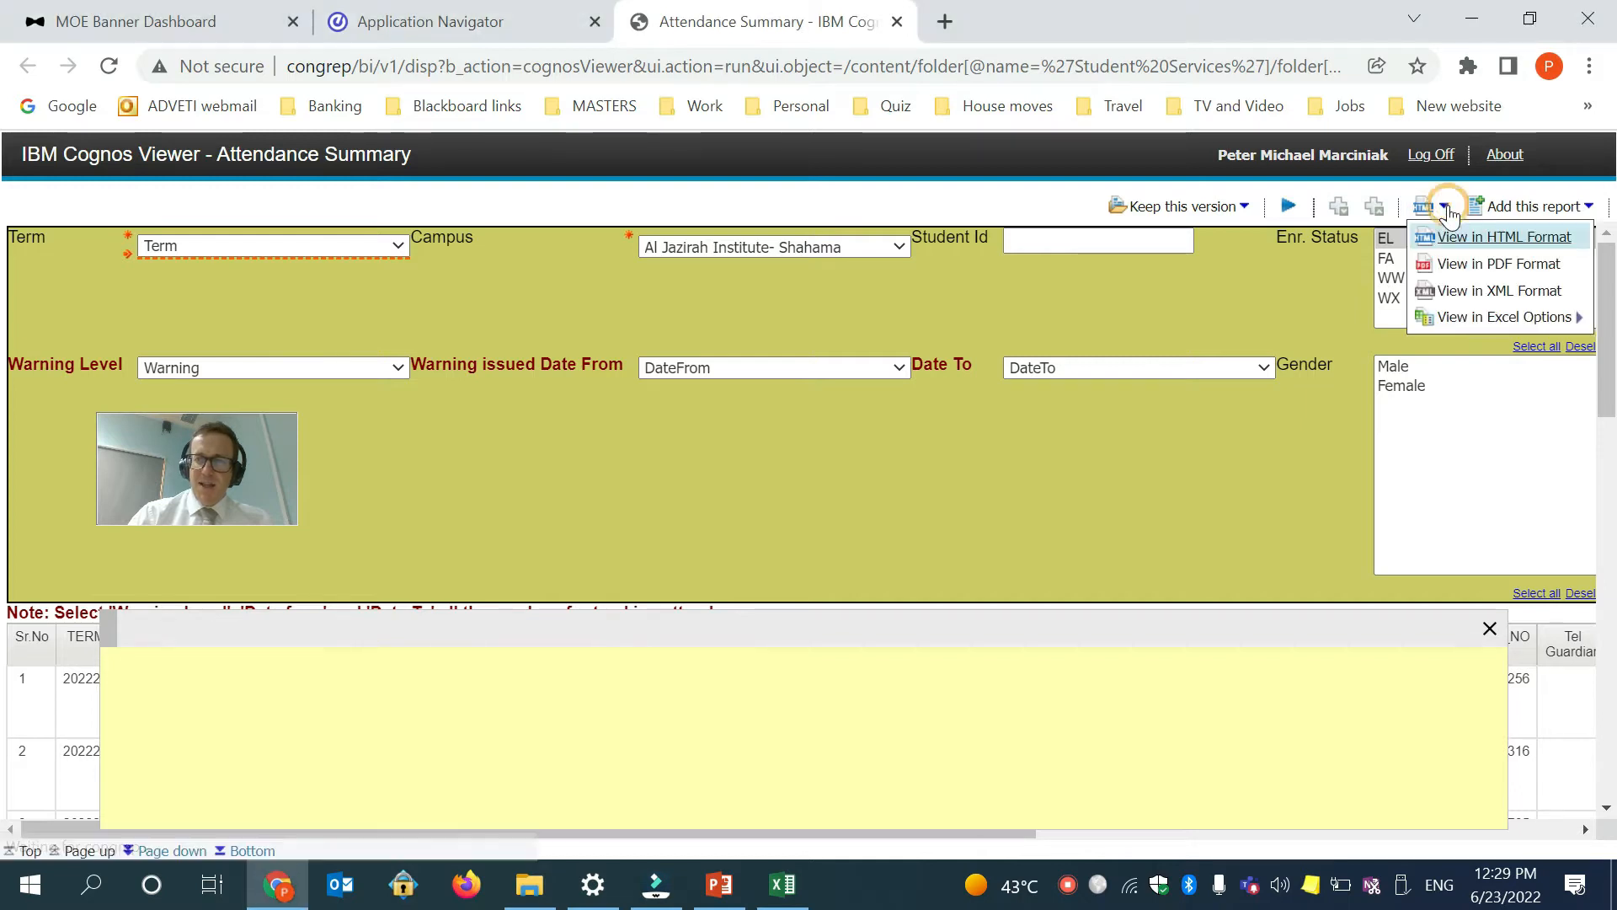
mouse_move(1477, 317)
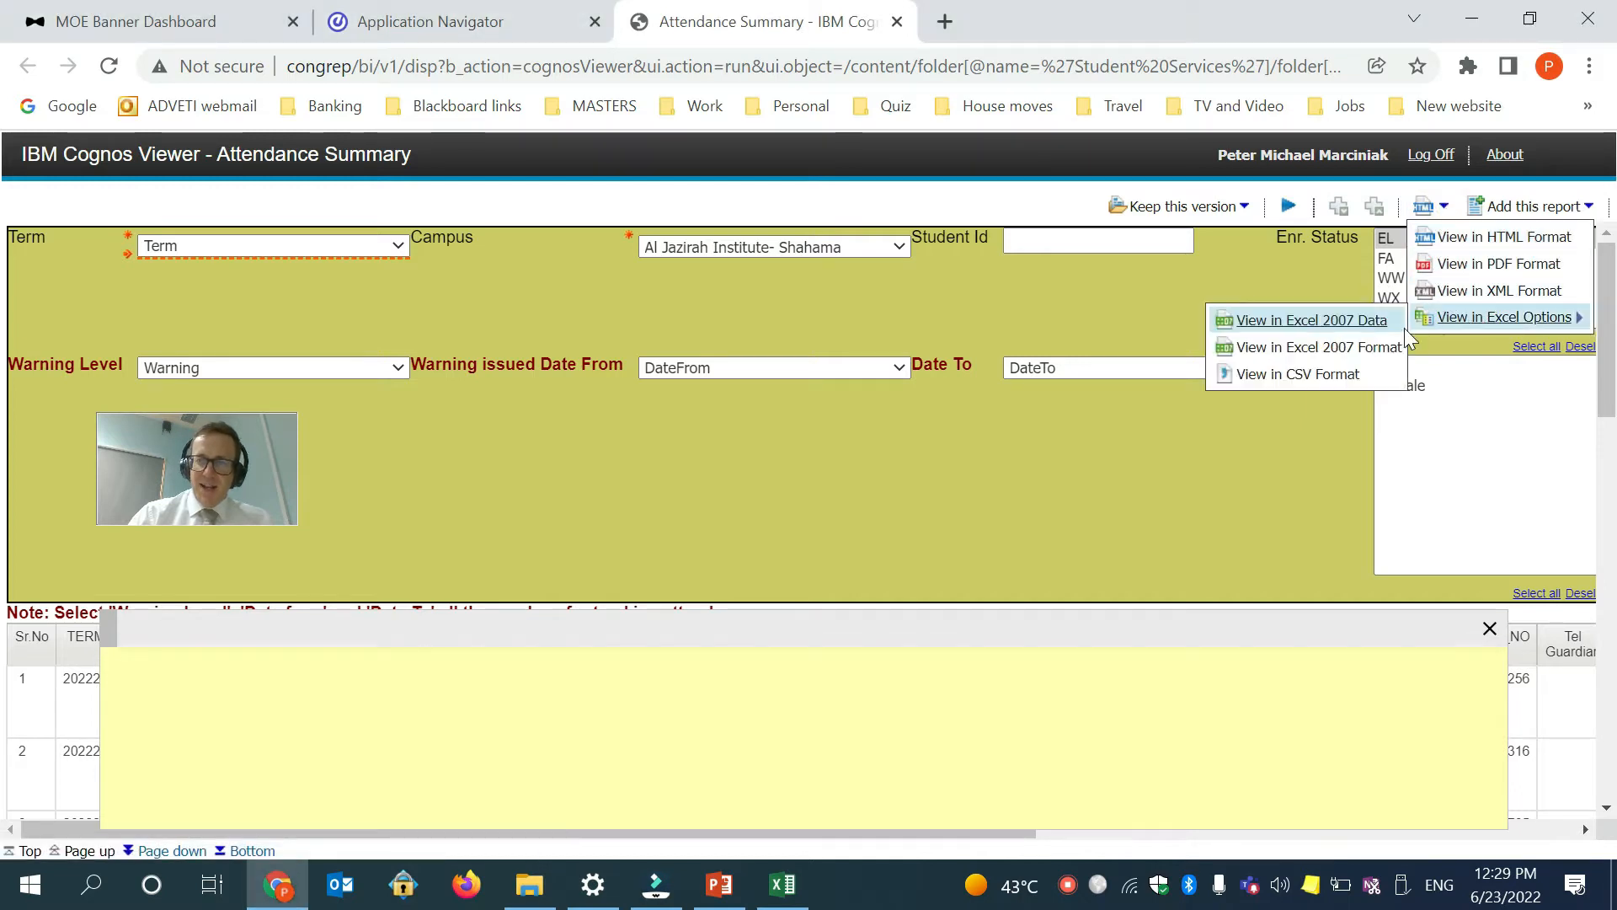
left_click(1337, 378)
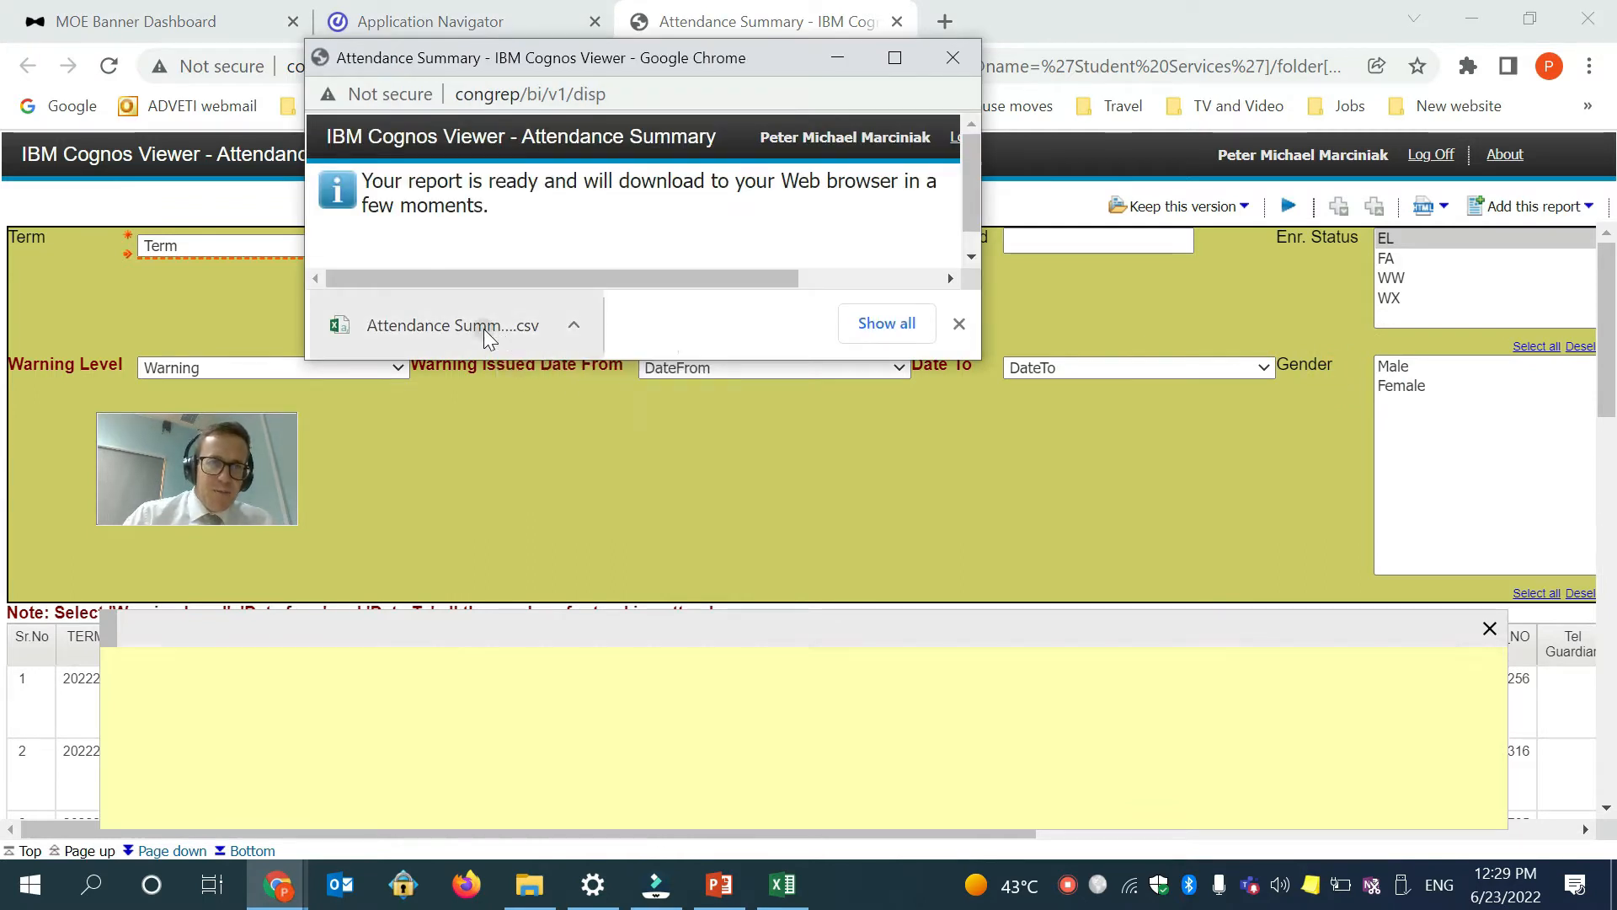
left_click(486, 337)
left_click(499, 470)
Format the CSV data A1:V242 as a light-style table with dark headers and a header row.
left_click(603, 521)
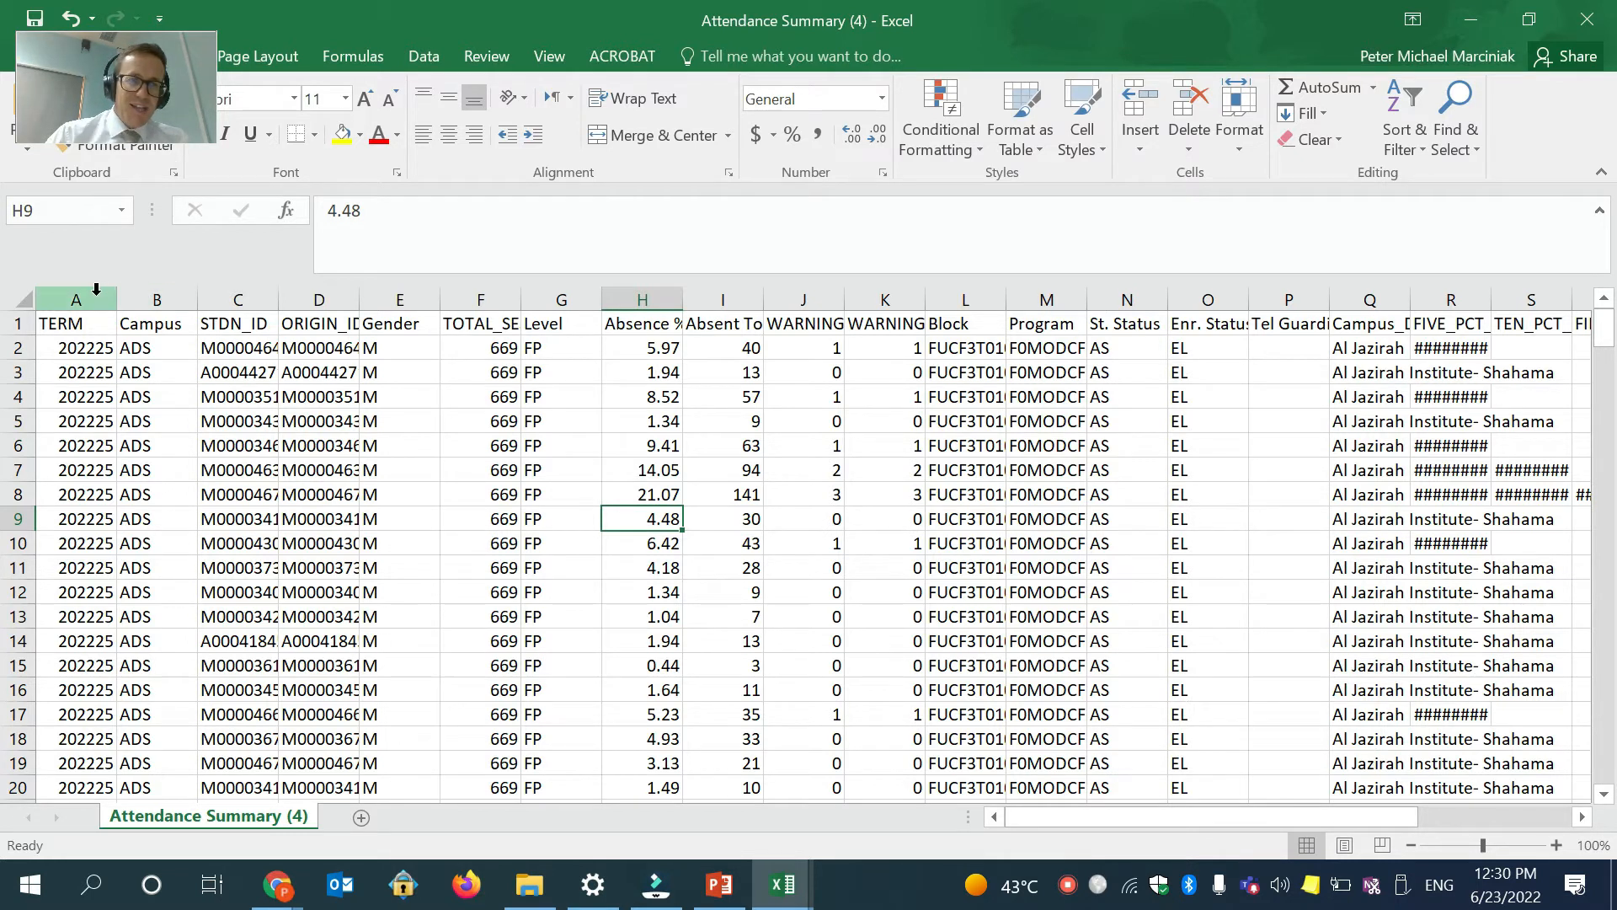
left_click_drag(80, 326, 1554, 897)
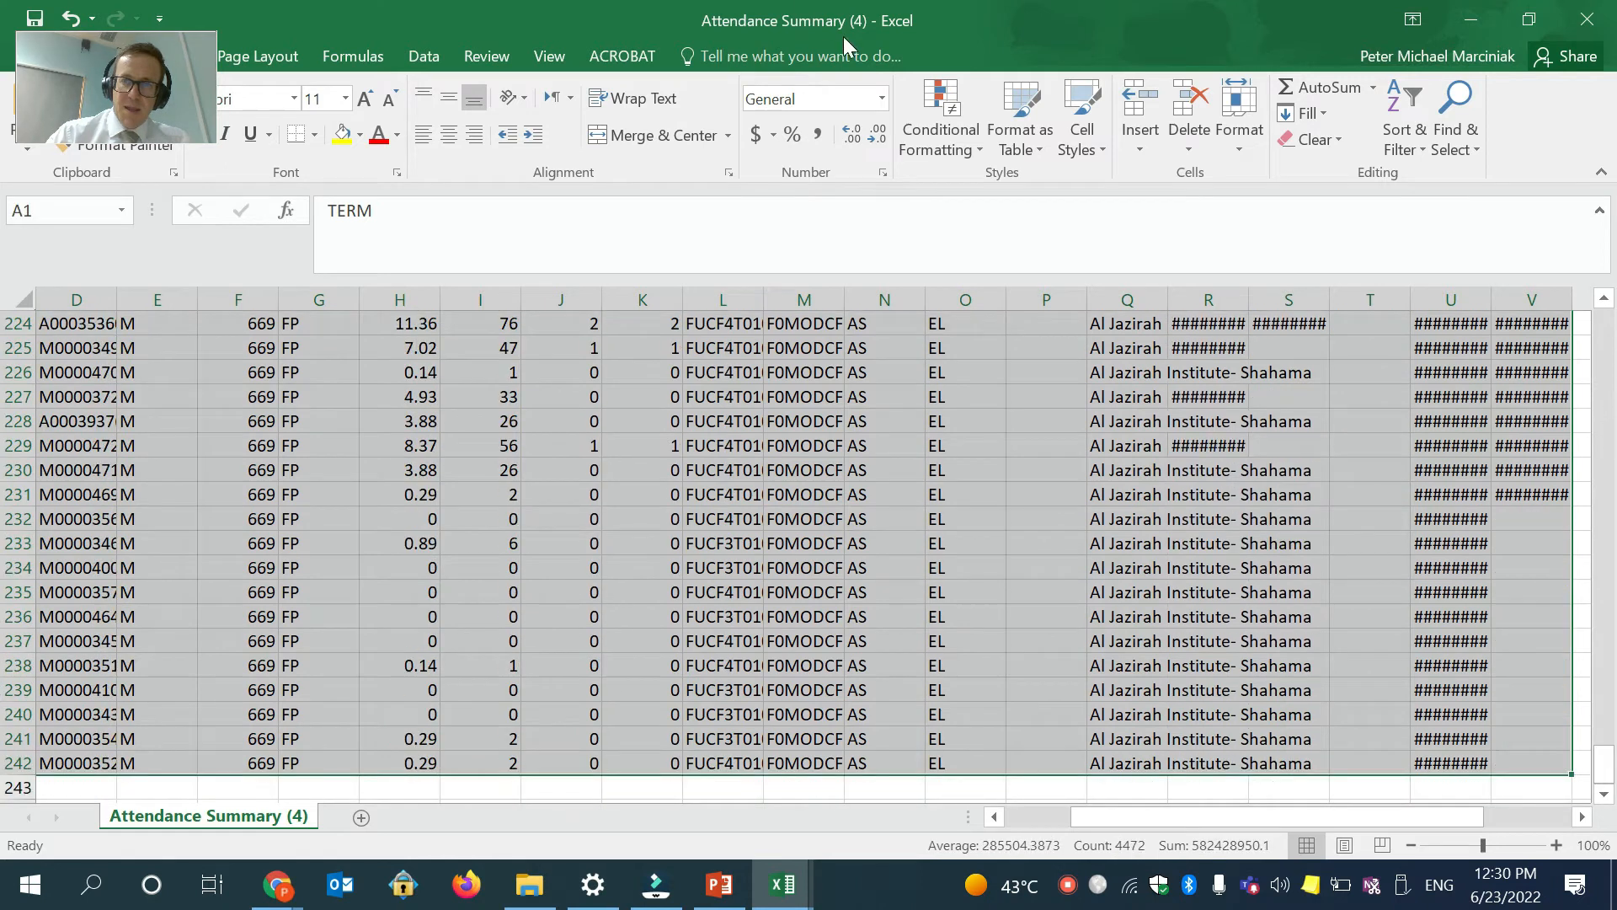
left_click(1039, 144)
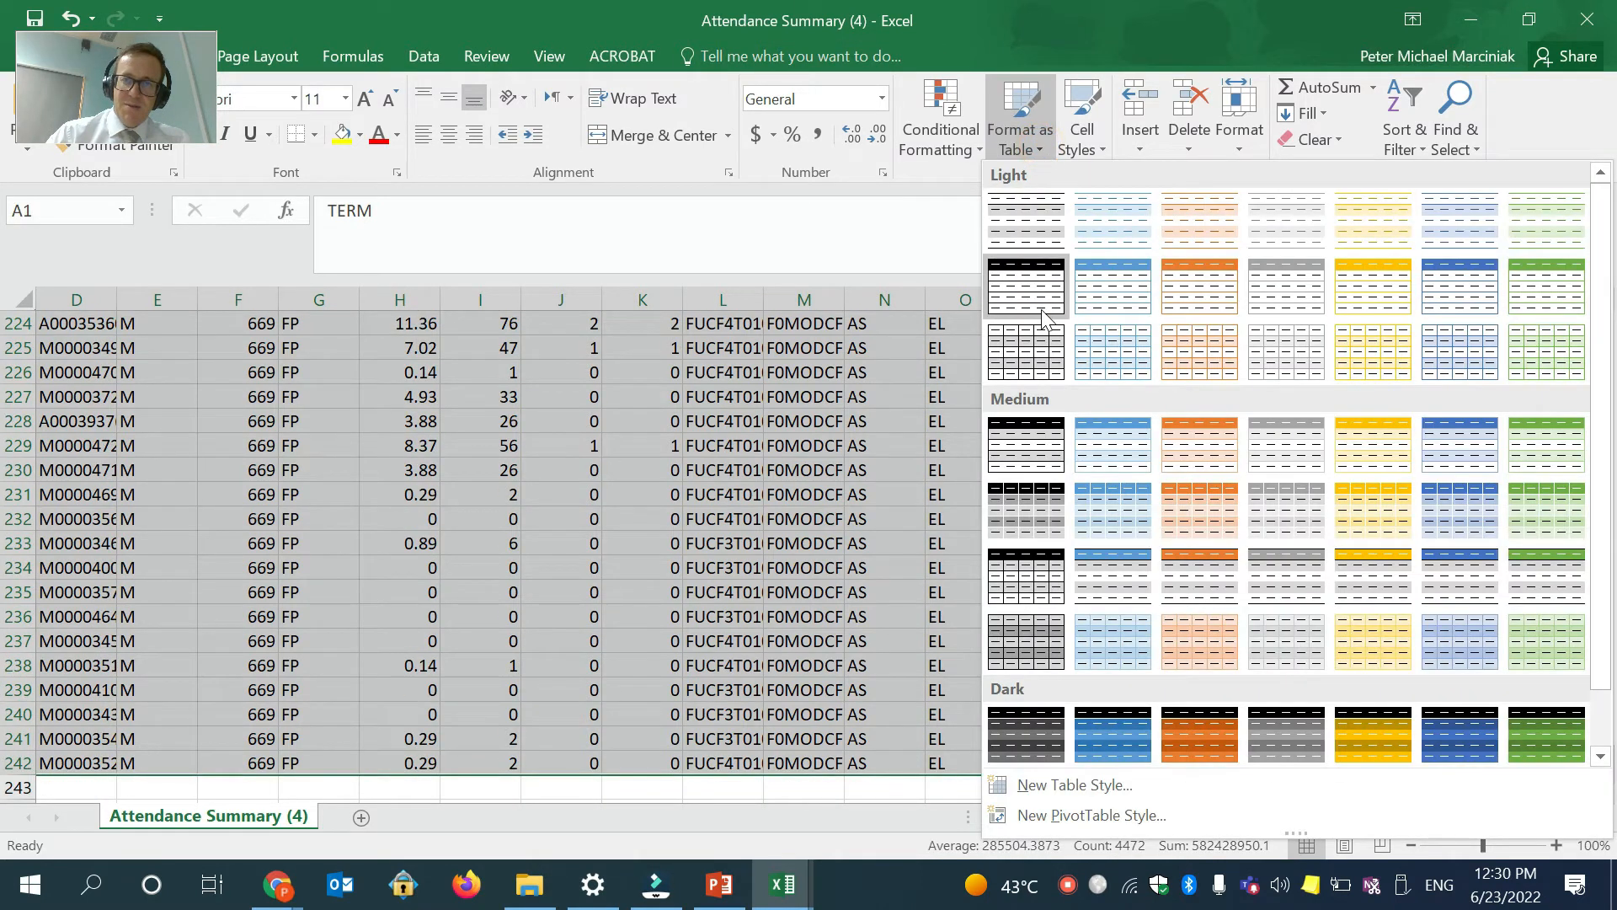
left_click(1044, 320)
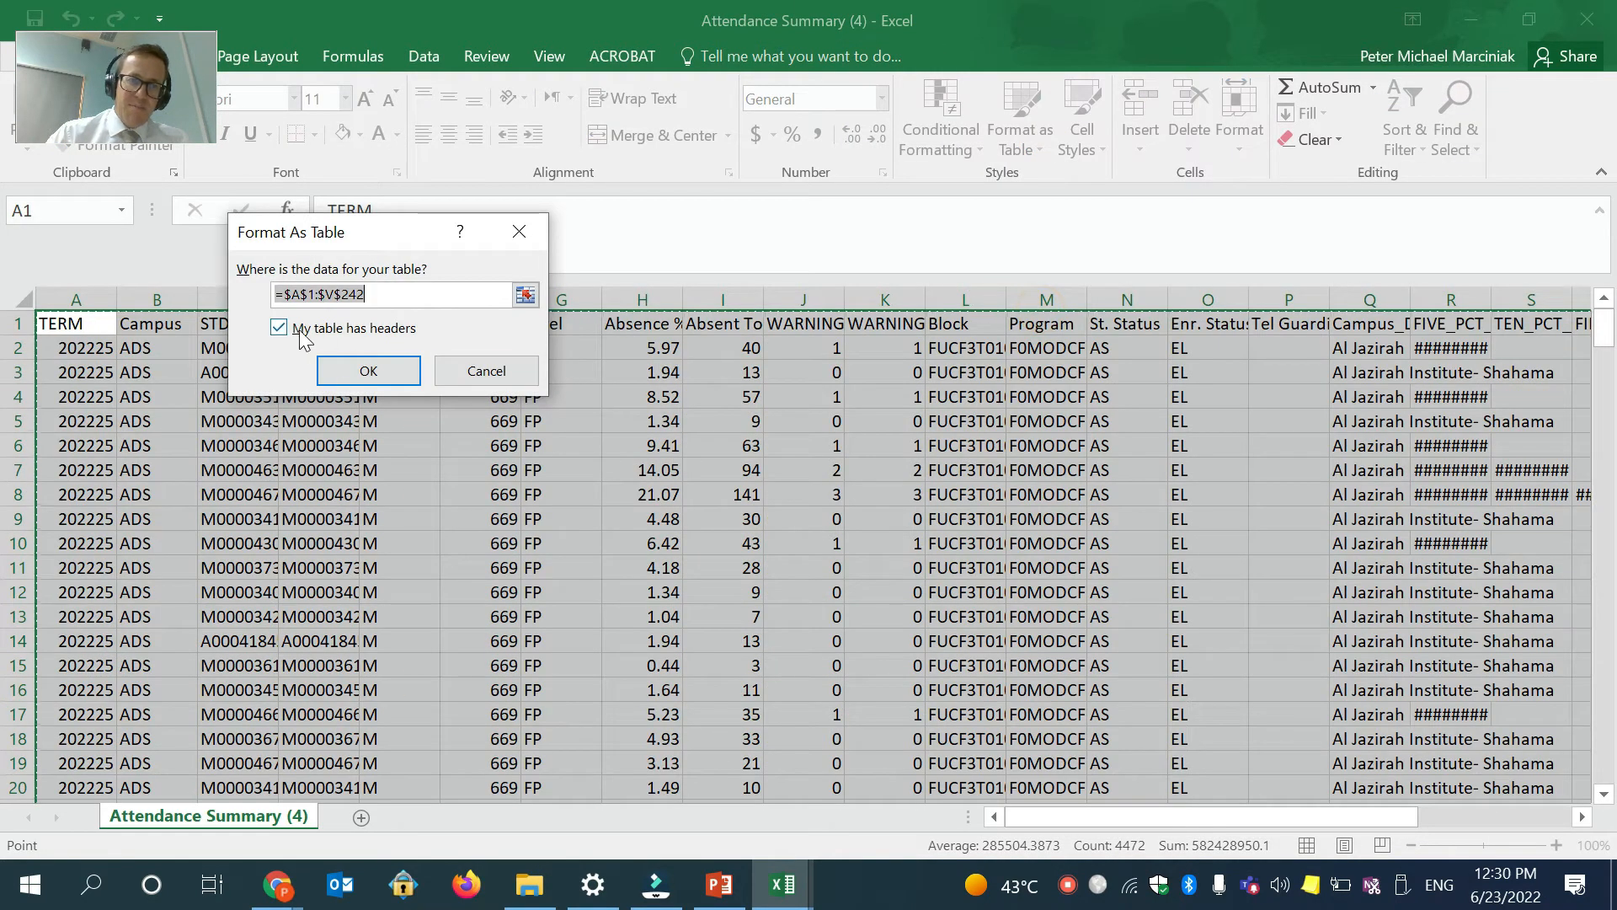
left_click(289, 332)
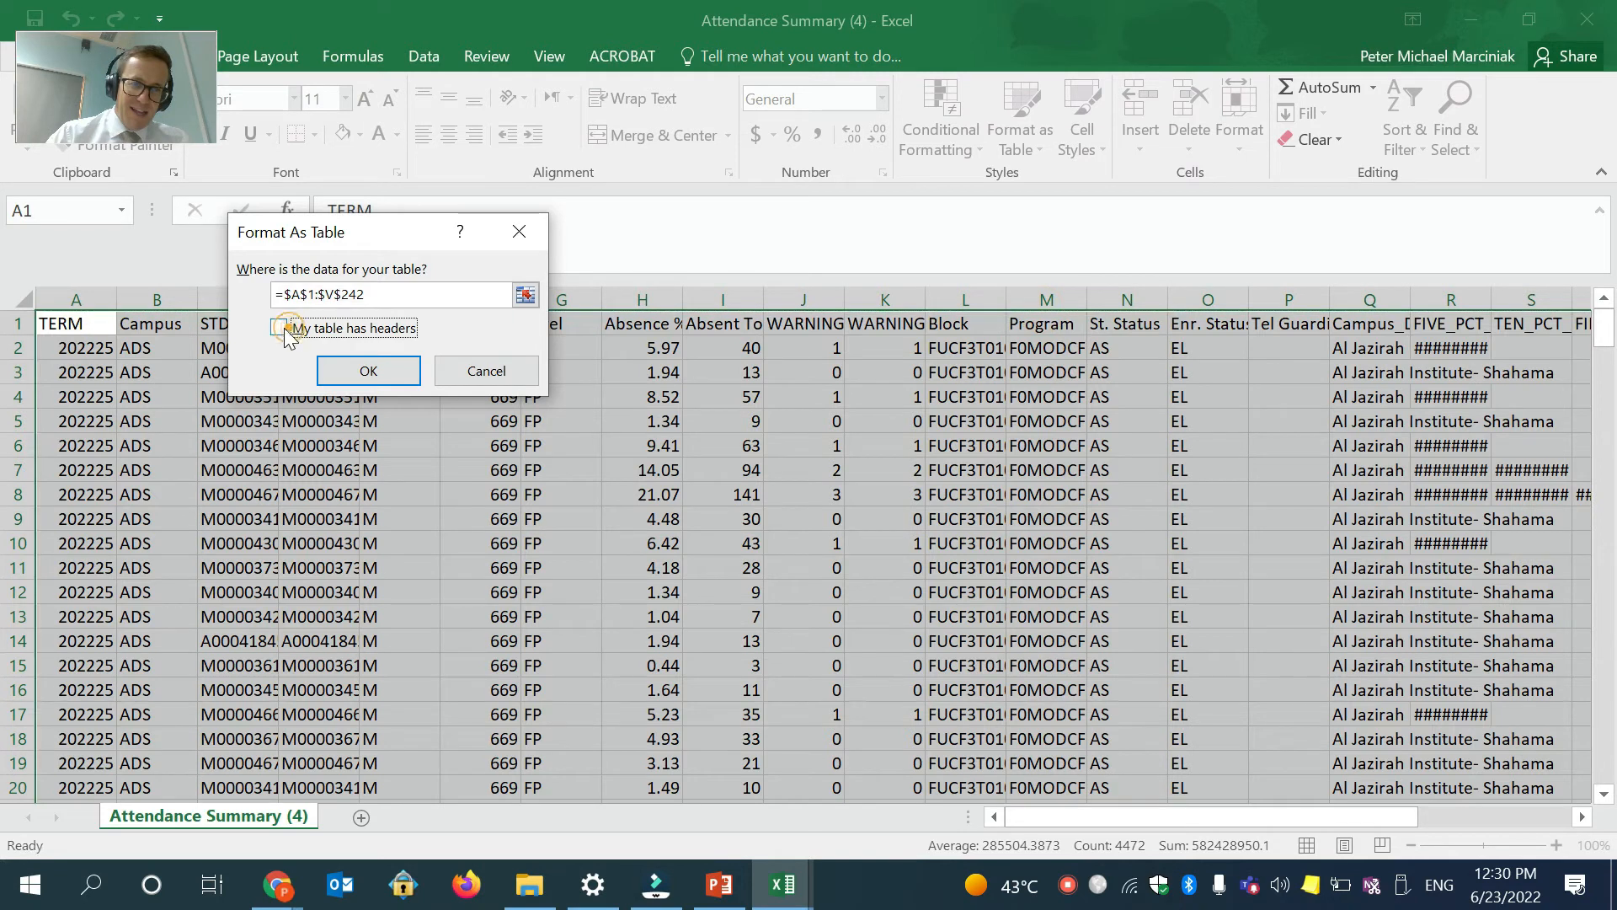
left_click(357, 374)
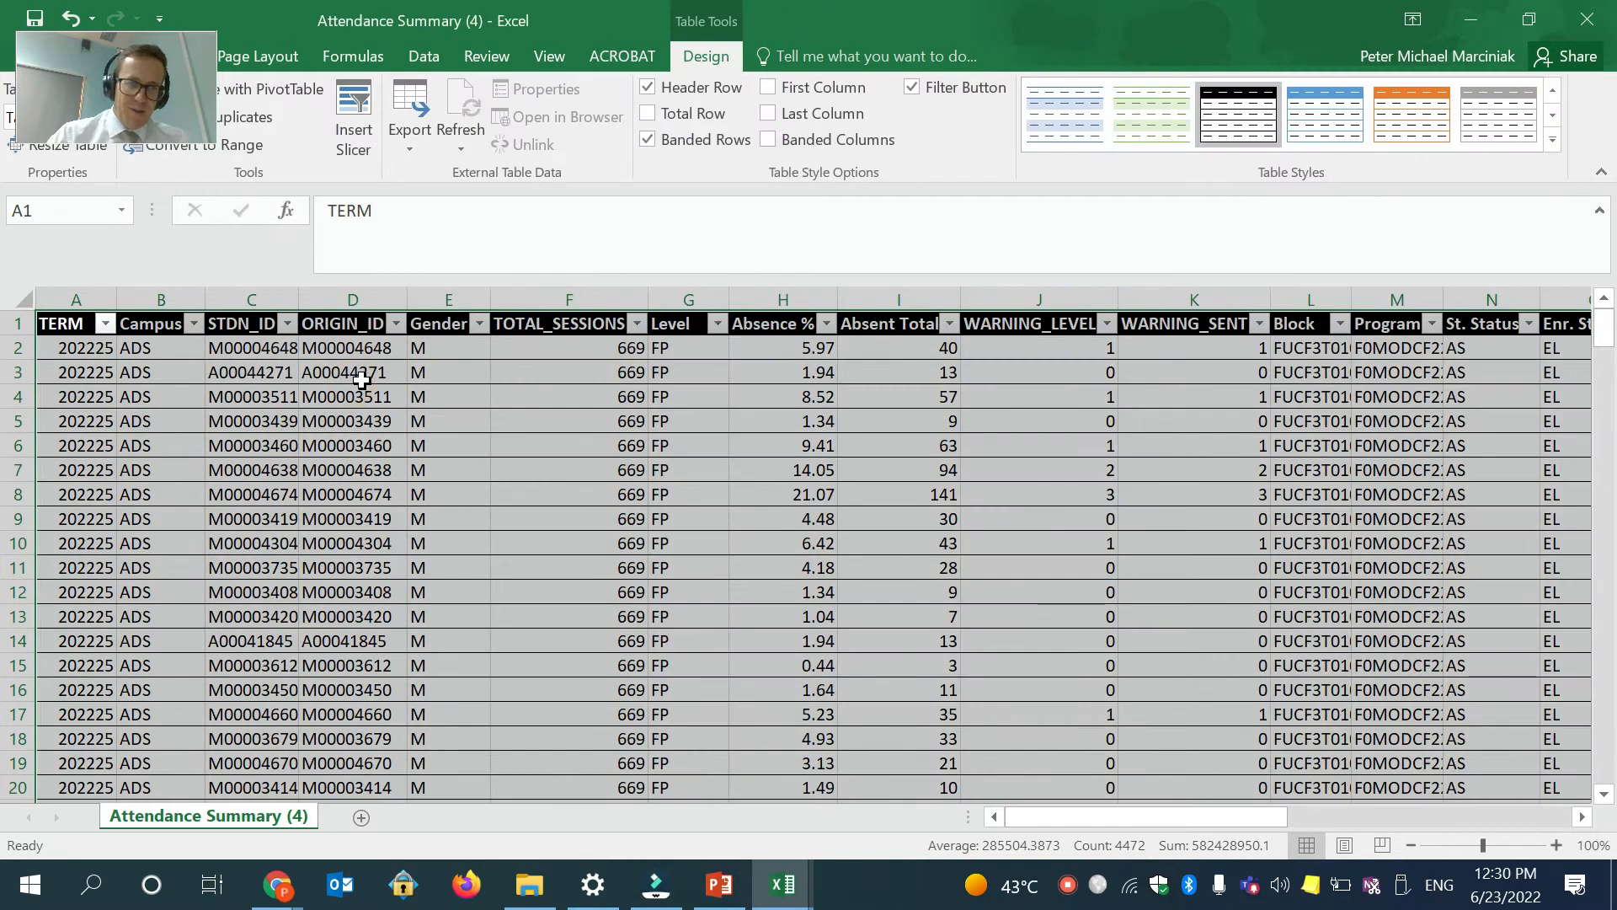
left_click(470, 476)
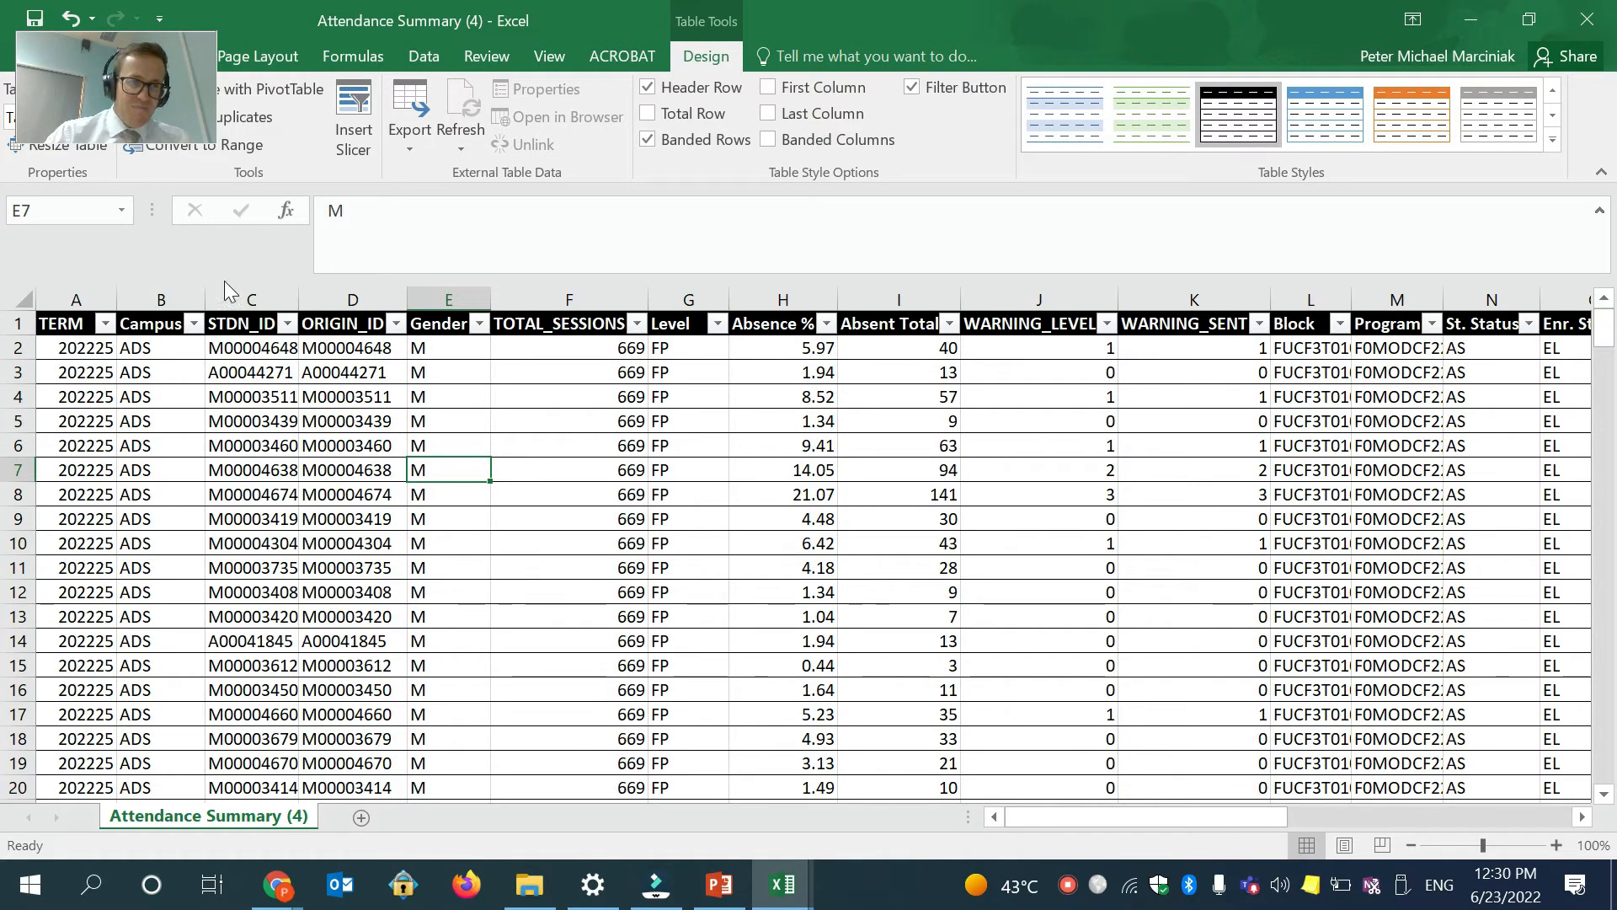
Delete the TERM, Campus, ORIGIN_ID and Gender columns.
left_click_drag(164, 284, 65, 289)
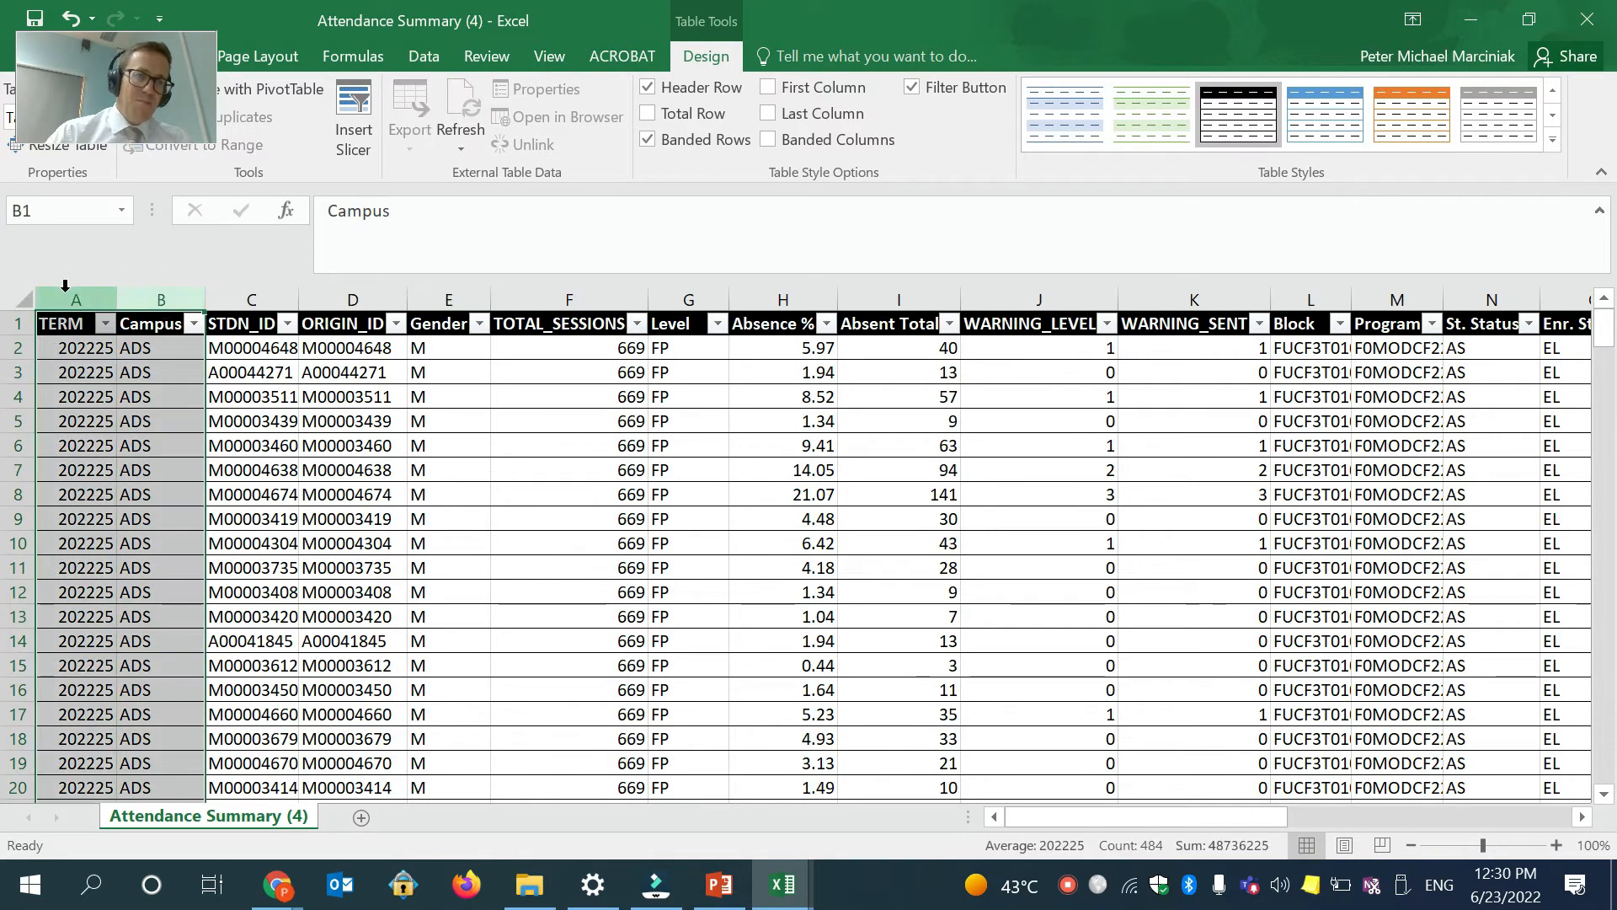
right_click(66, 289)
left_click(123, 505)
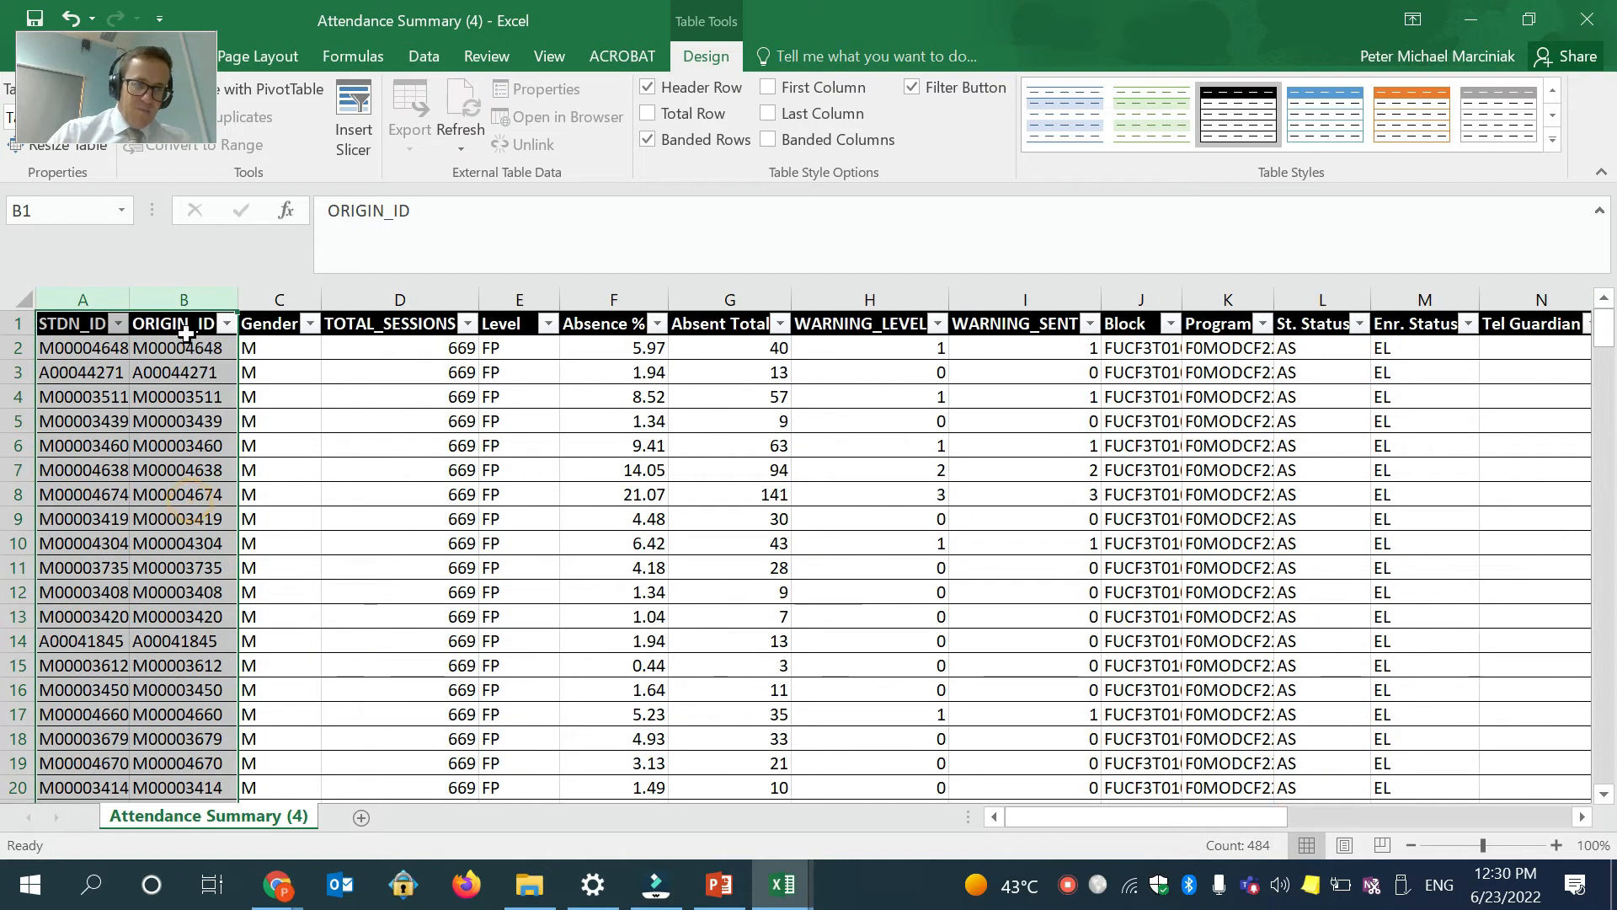
left_click(165, 300)
right_click(165, 305)
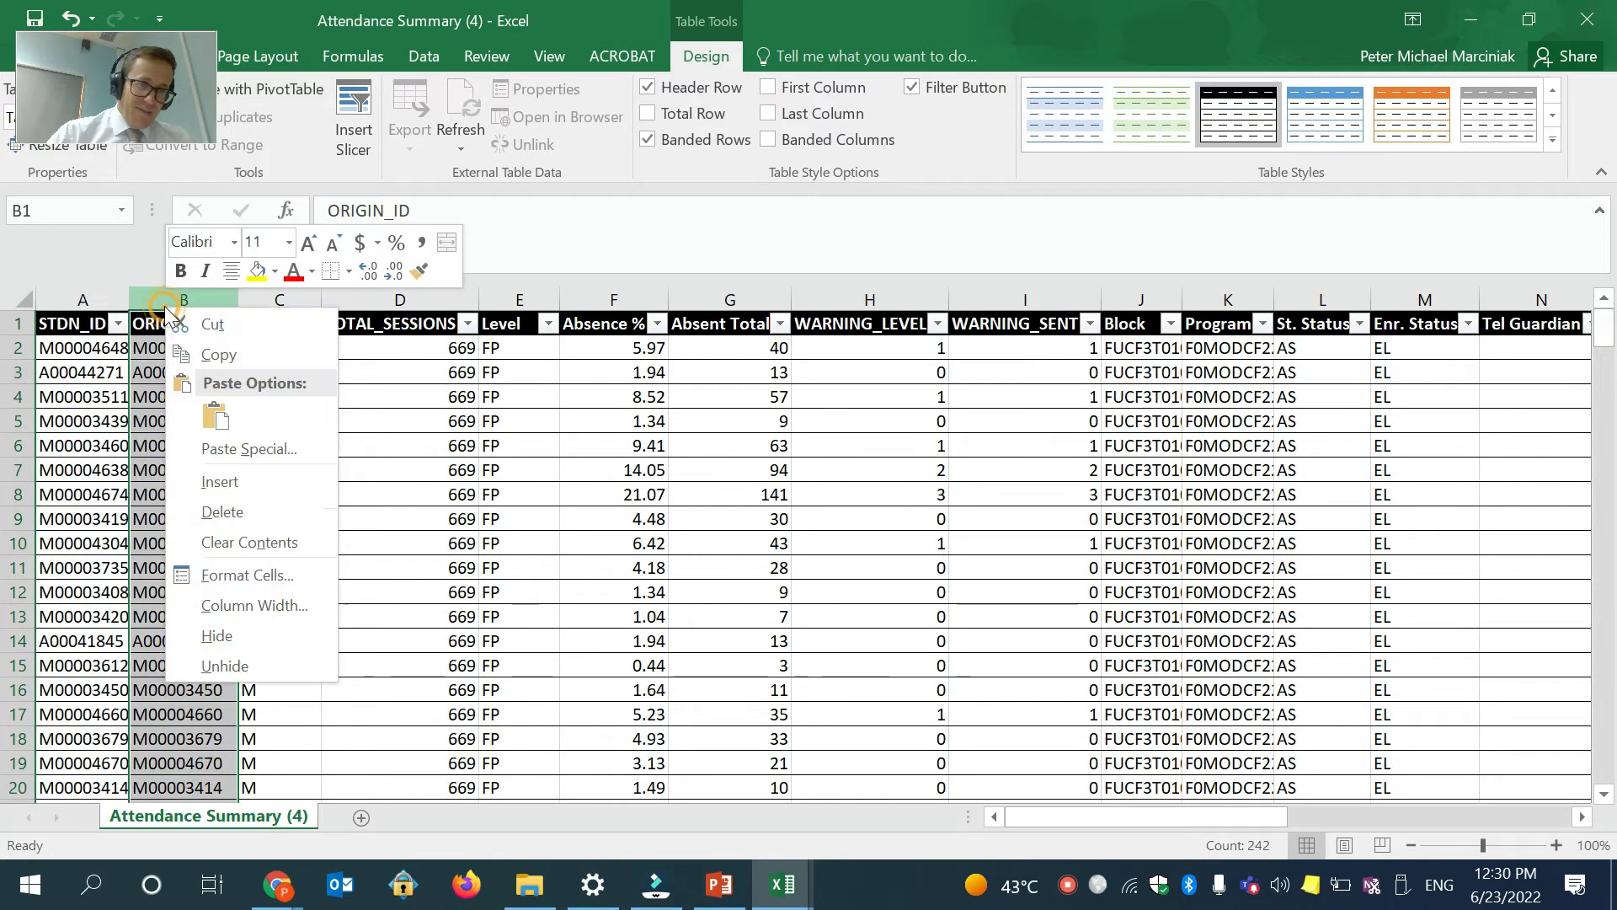
left_click(249, 514)
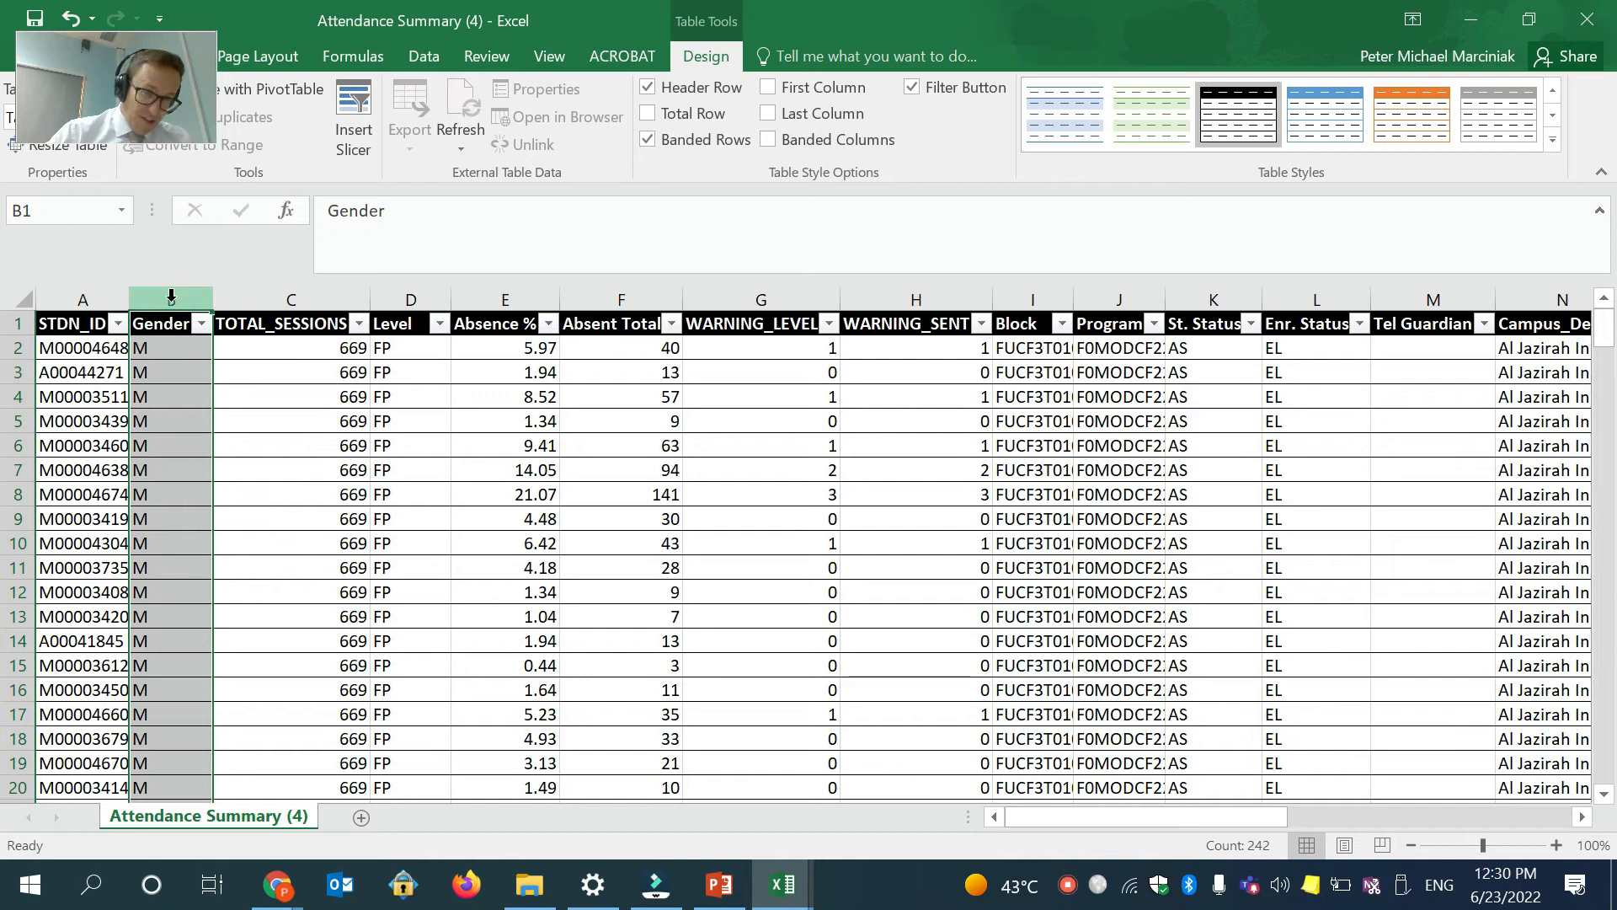
right_click(171, 296)
left_click(246, 515)
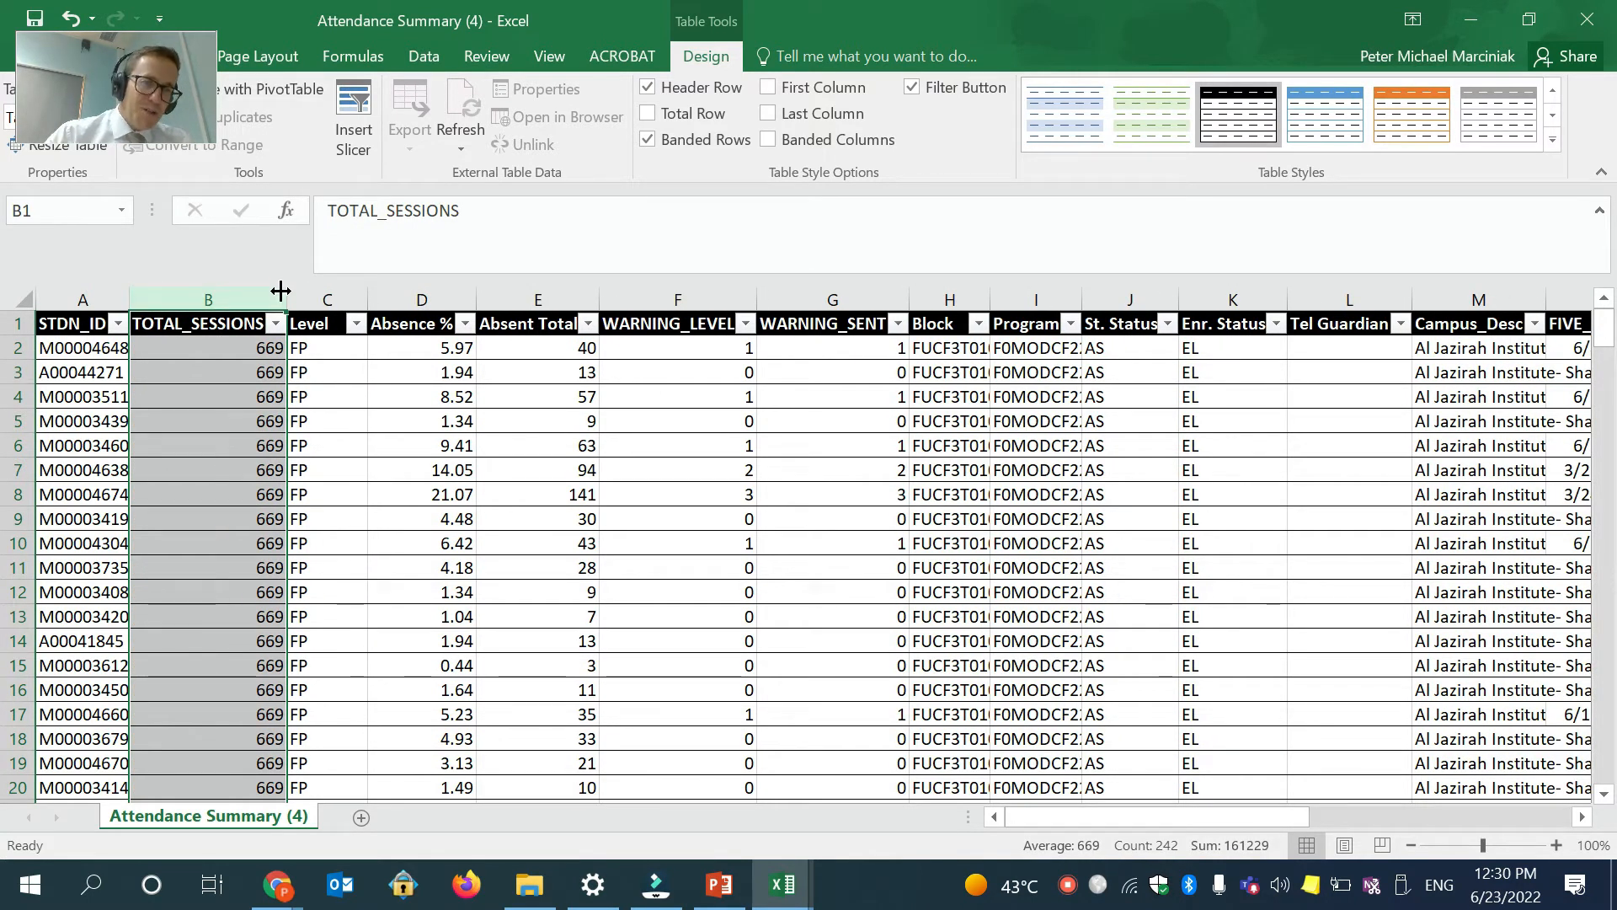
Narrow the Level column and select the Absence % column.
left_click(330, 301)
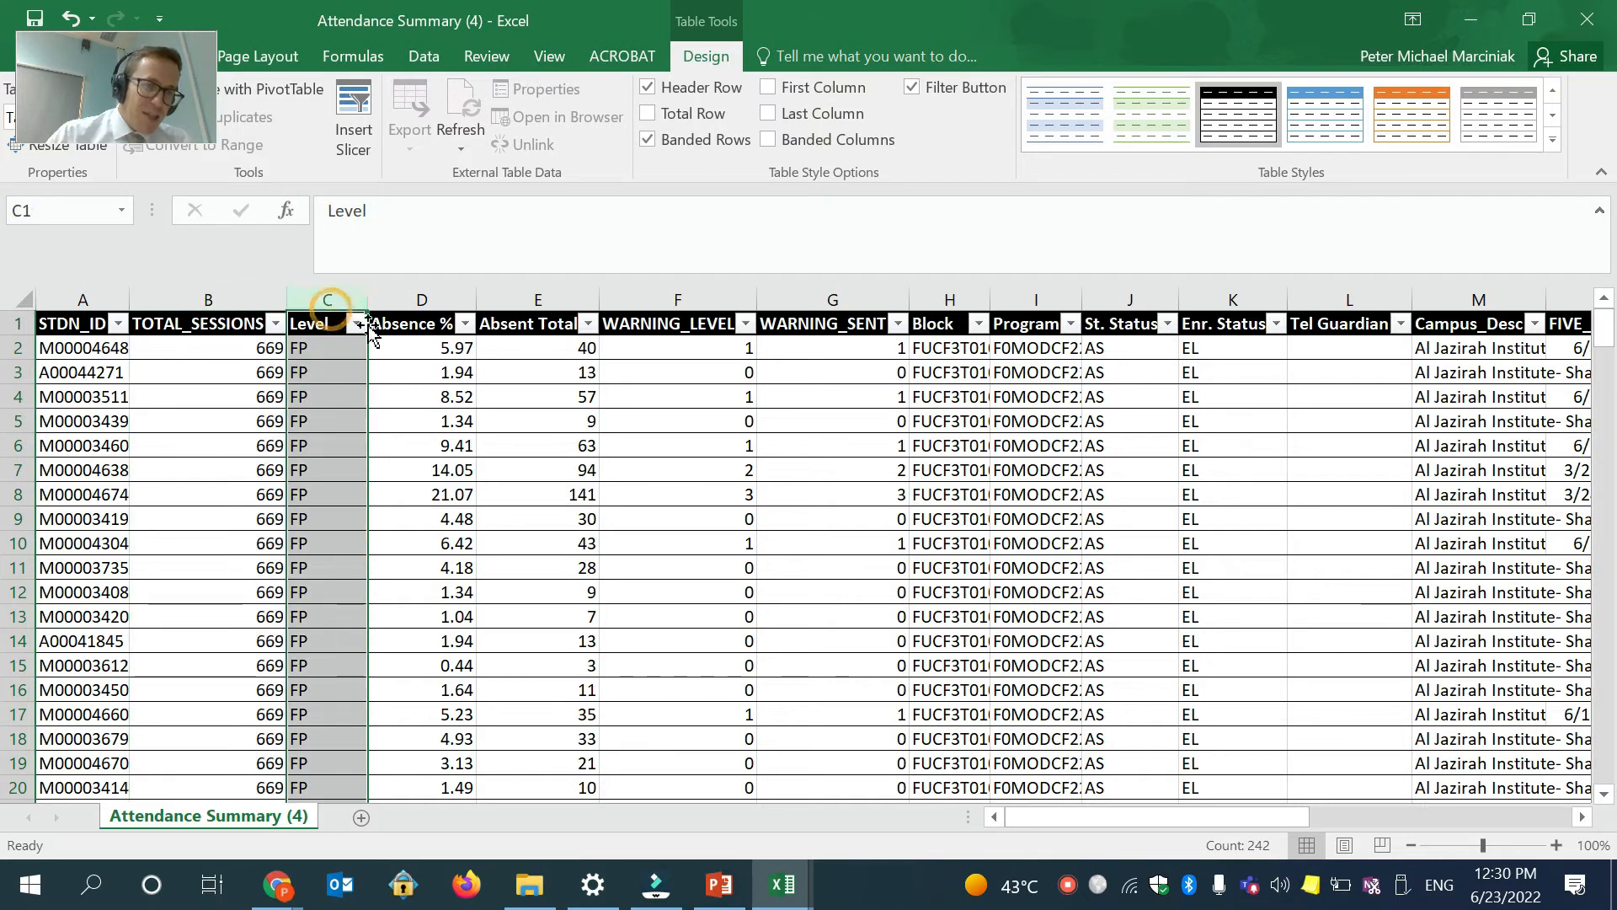
left_click_drag(362, 300, 347, 300)
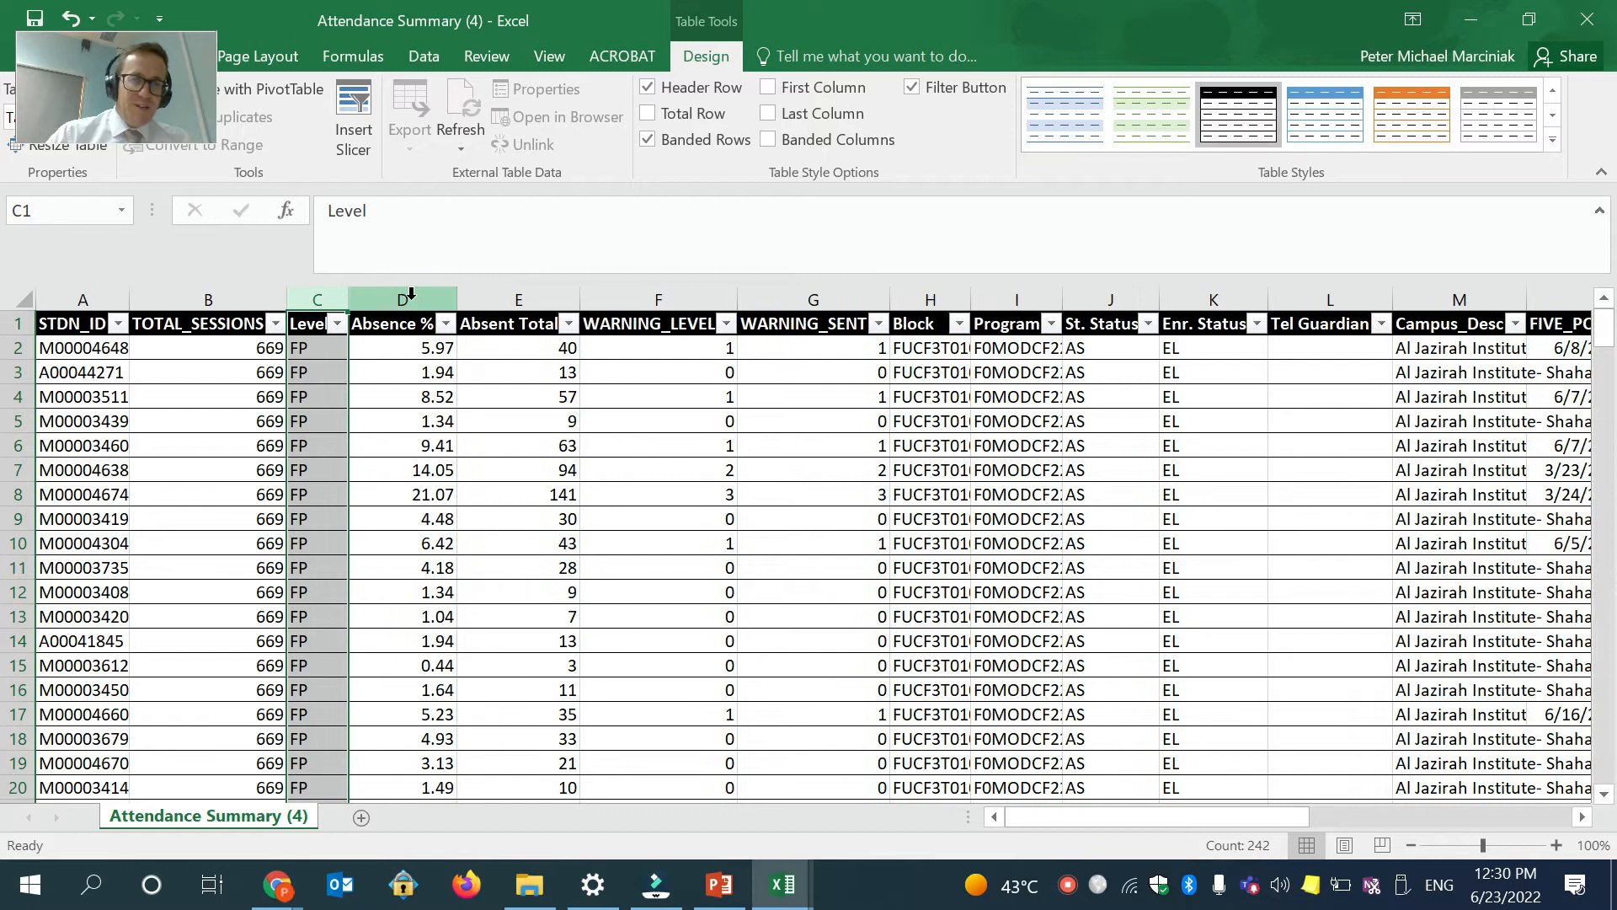
left_click(394, 300)
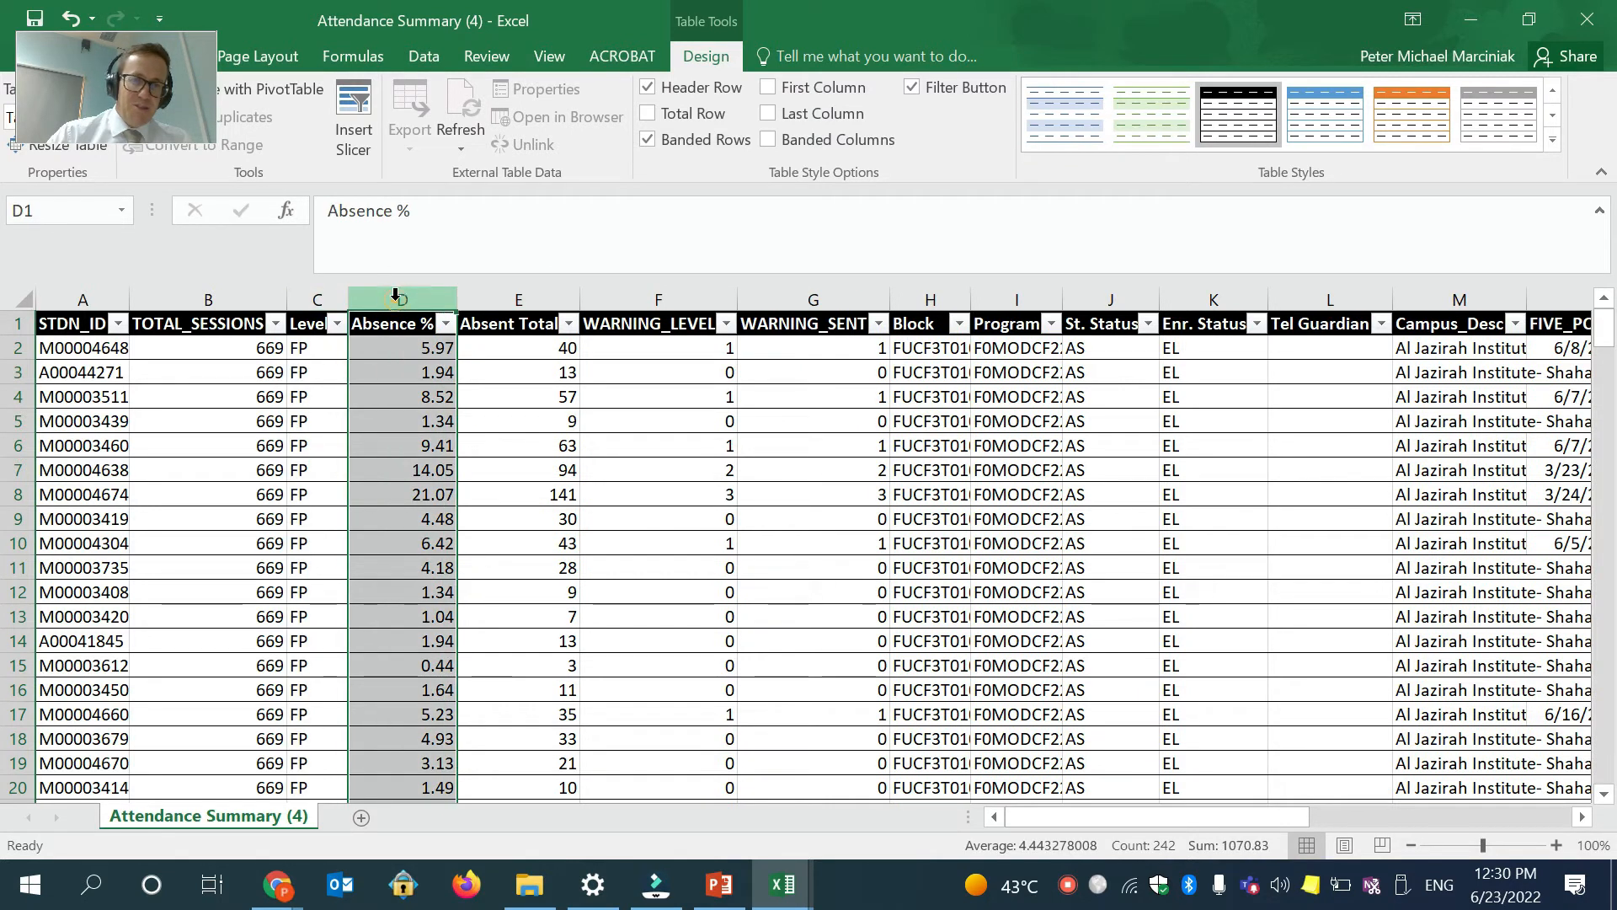
left_click(541, 366)
left_click(433, 346)
left_click(527, 351)
left_click(430, 349)
left_click(528, 351)
left_click(432, 349)
left_click(527, 352)
Delete Absent Total and WARNING_SENT, narrow WARNING_LEVEL, and autofit the Block column.
left_click(519, 299)
right_click(520, 303)
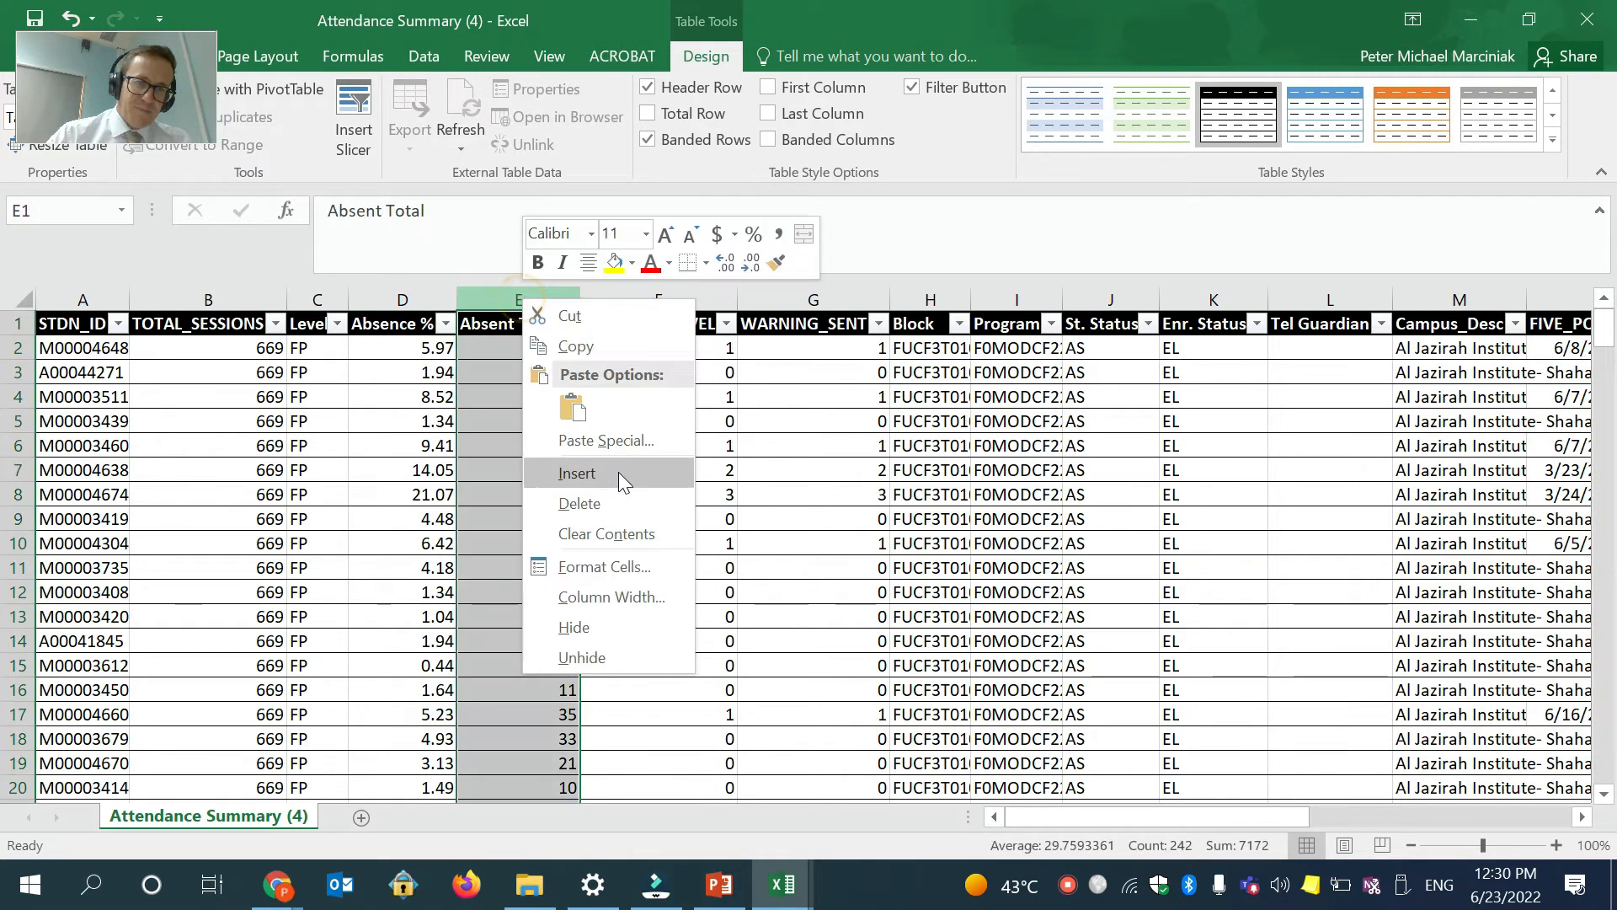
left_click(605, 503)
left_click_drag(616, 297, 548, 304)
left_click(630, 300)
right_click(634, 303)
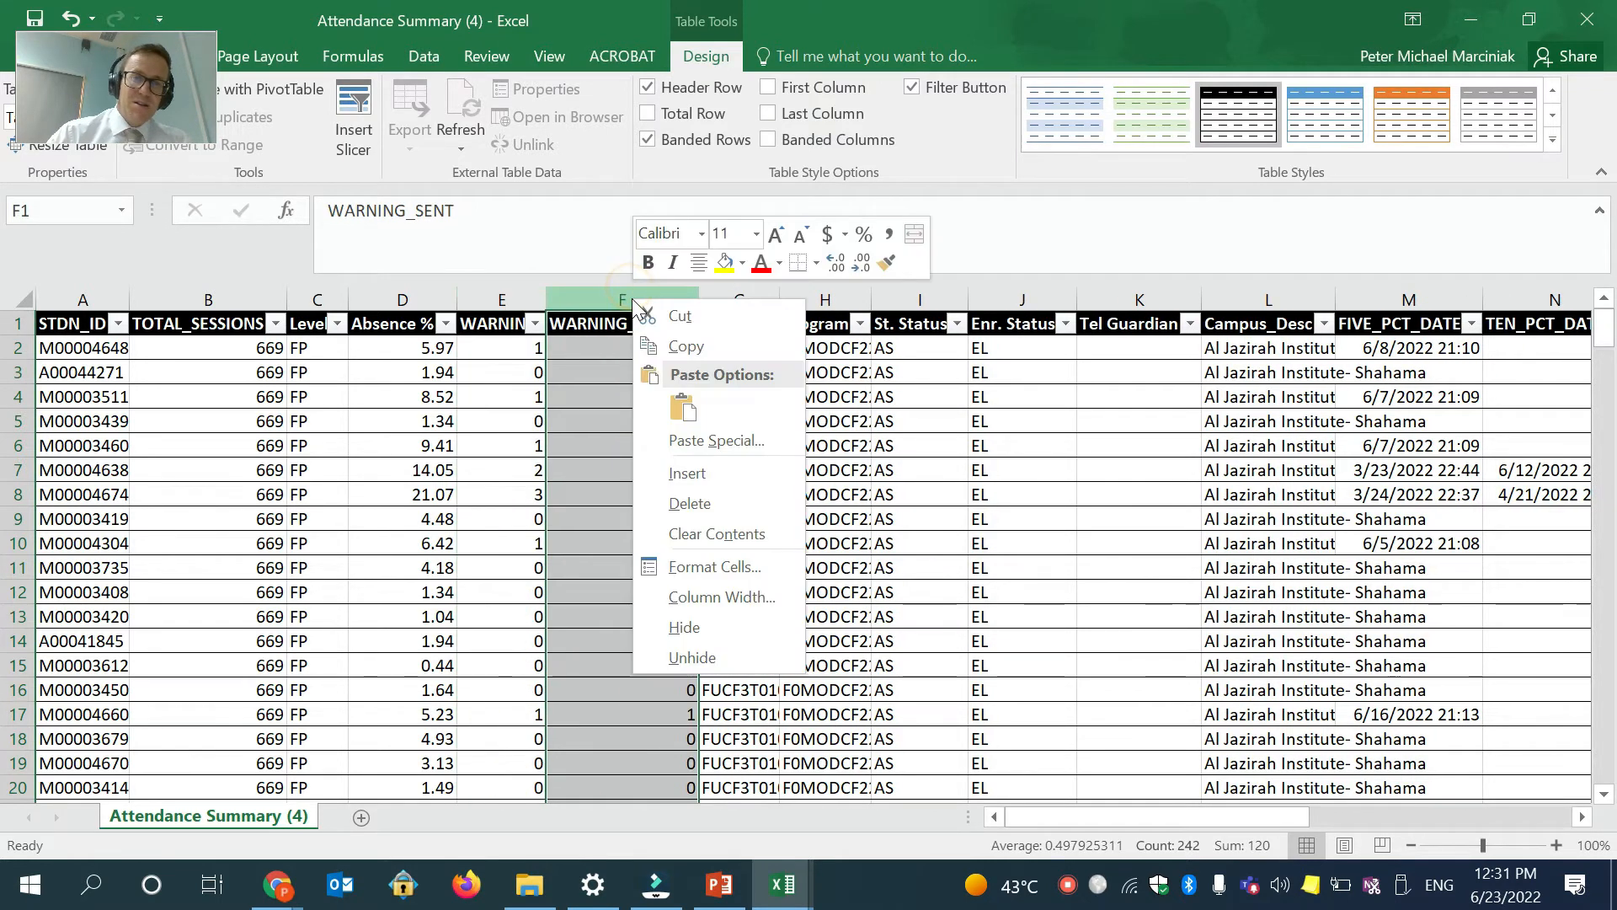
left_click(745, 500)
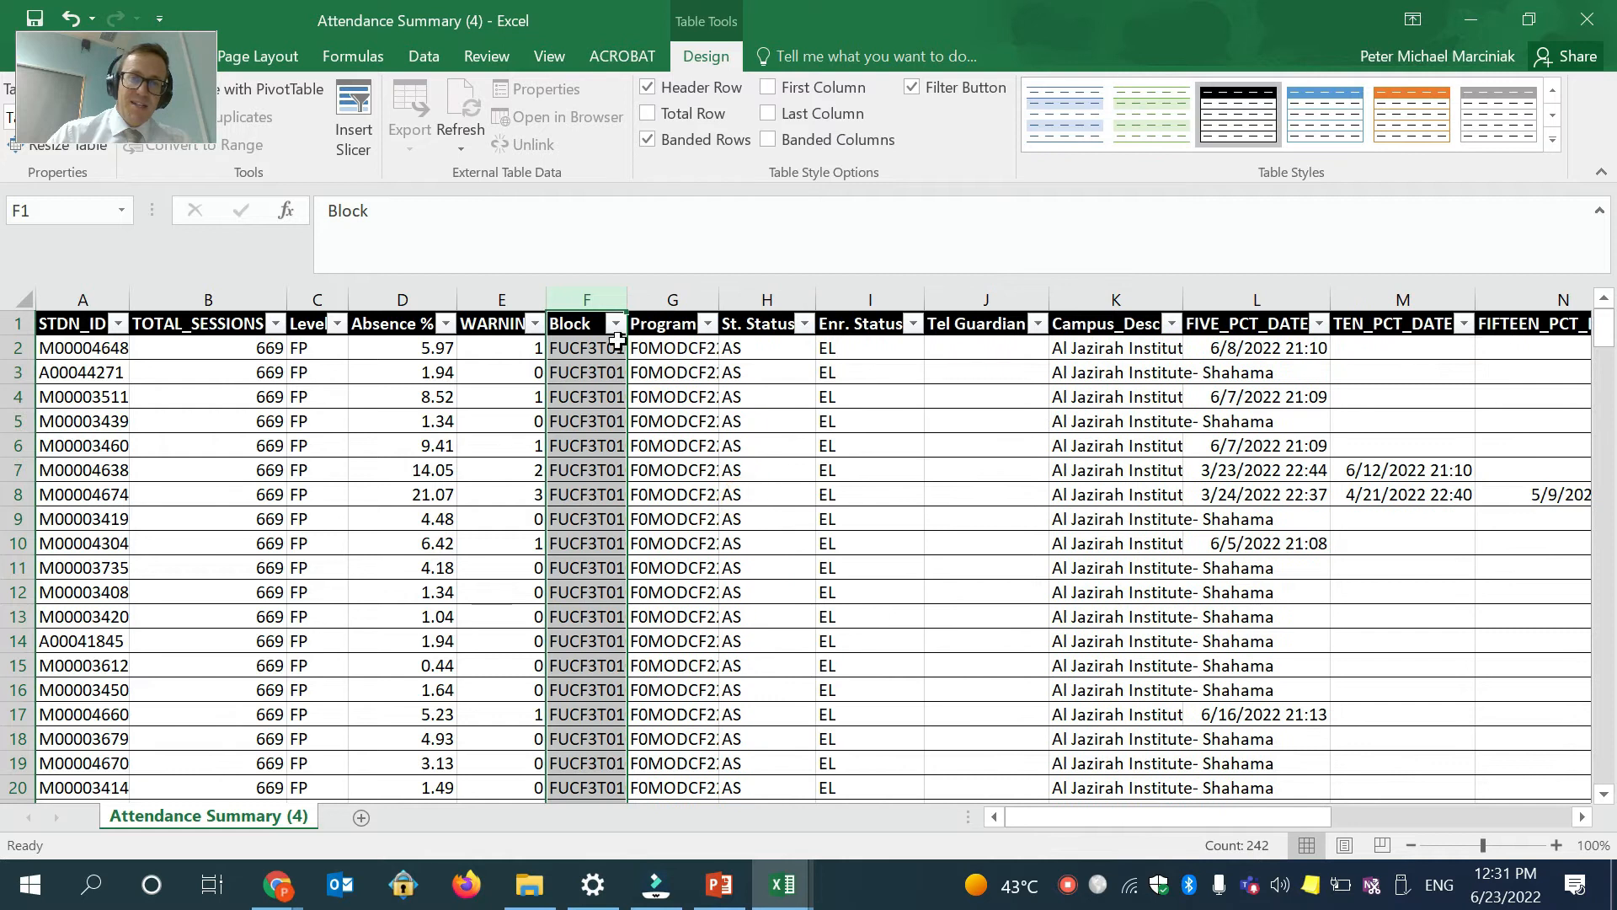
double_click(627, 301)
Delete columns G to N, from Program onward.
left_click(689, 296)
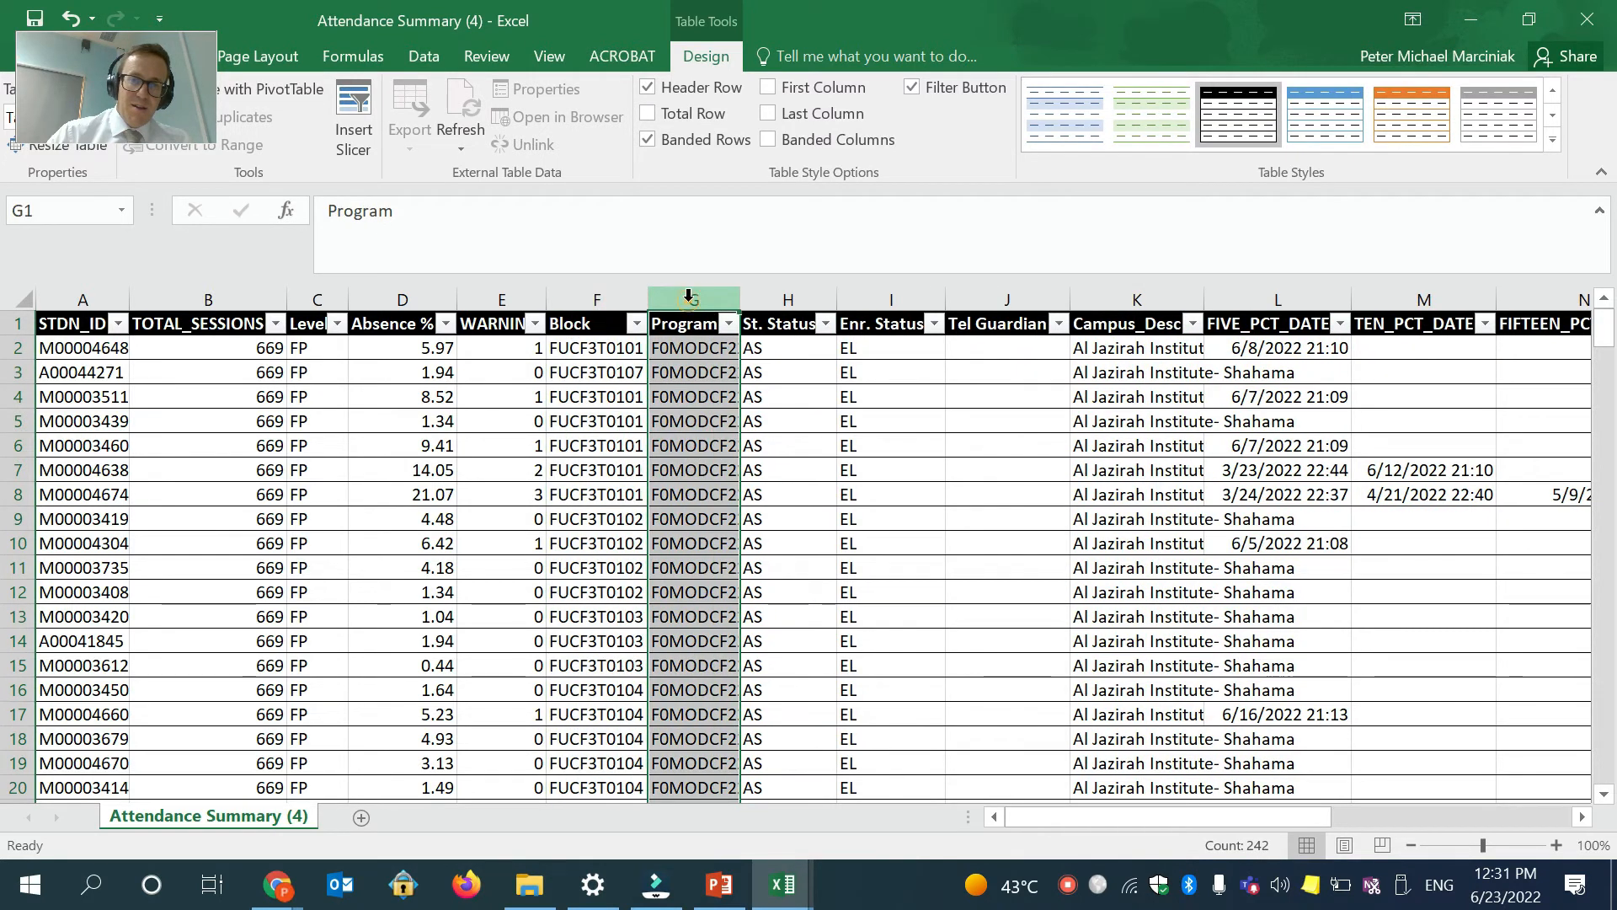
left_click_drag(689, 301, 1053, 310)
right_click(1038, 302)
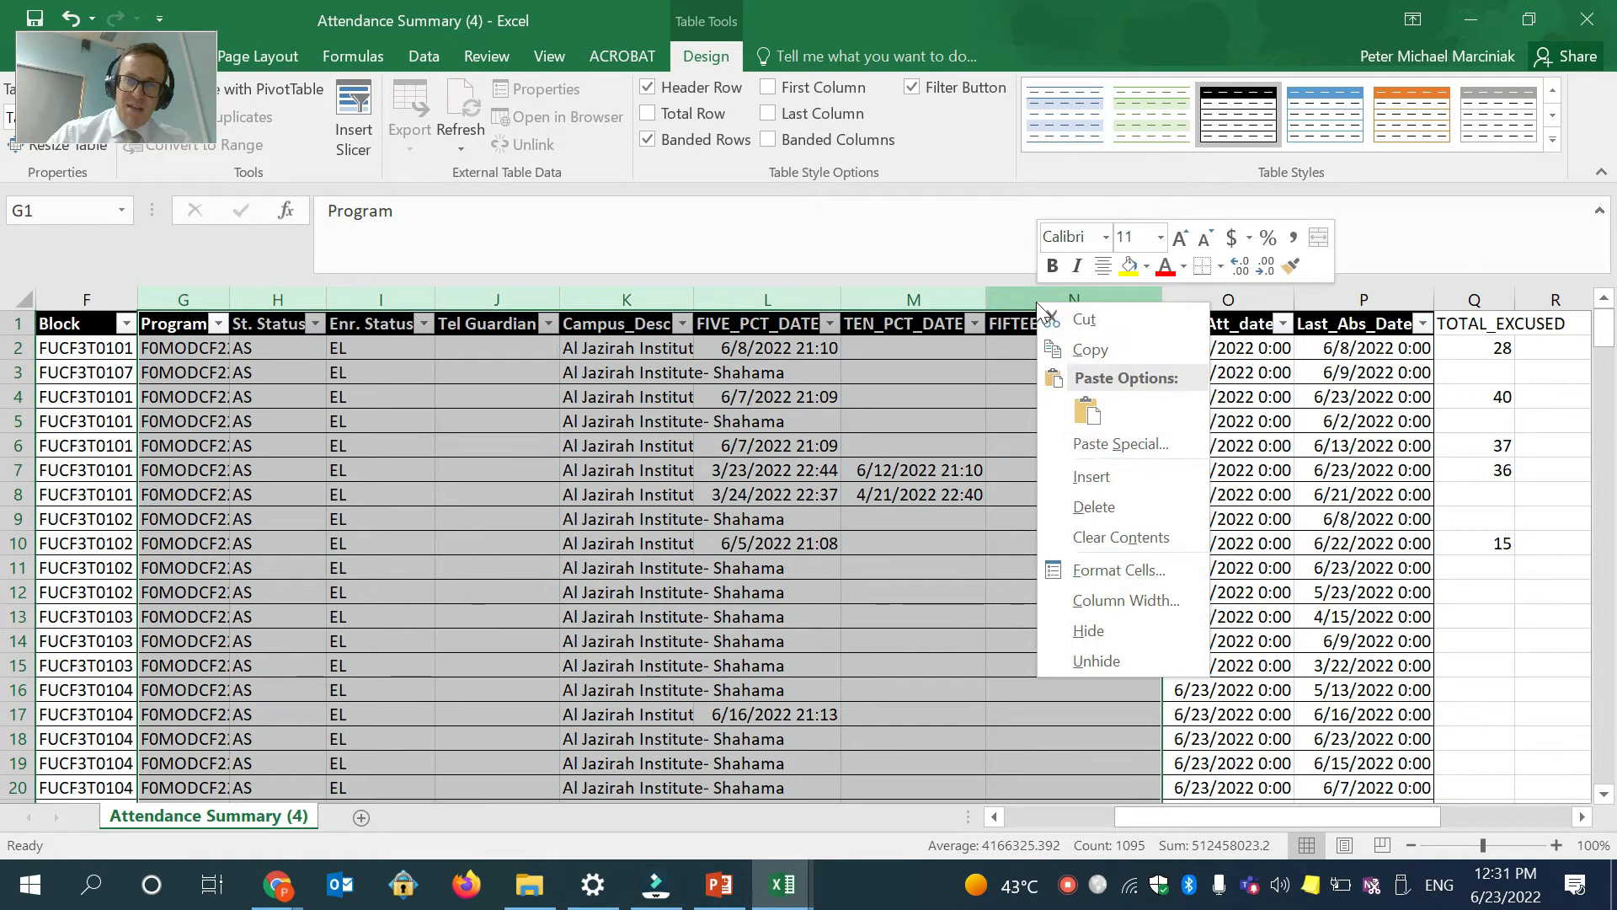
left_click(1100, 506)
Delete the leftover columns H to J and select table columns B through G.
left_click_drag(337, 299, 511, 296)
right_click(511, 296)
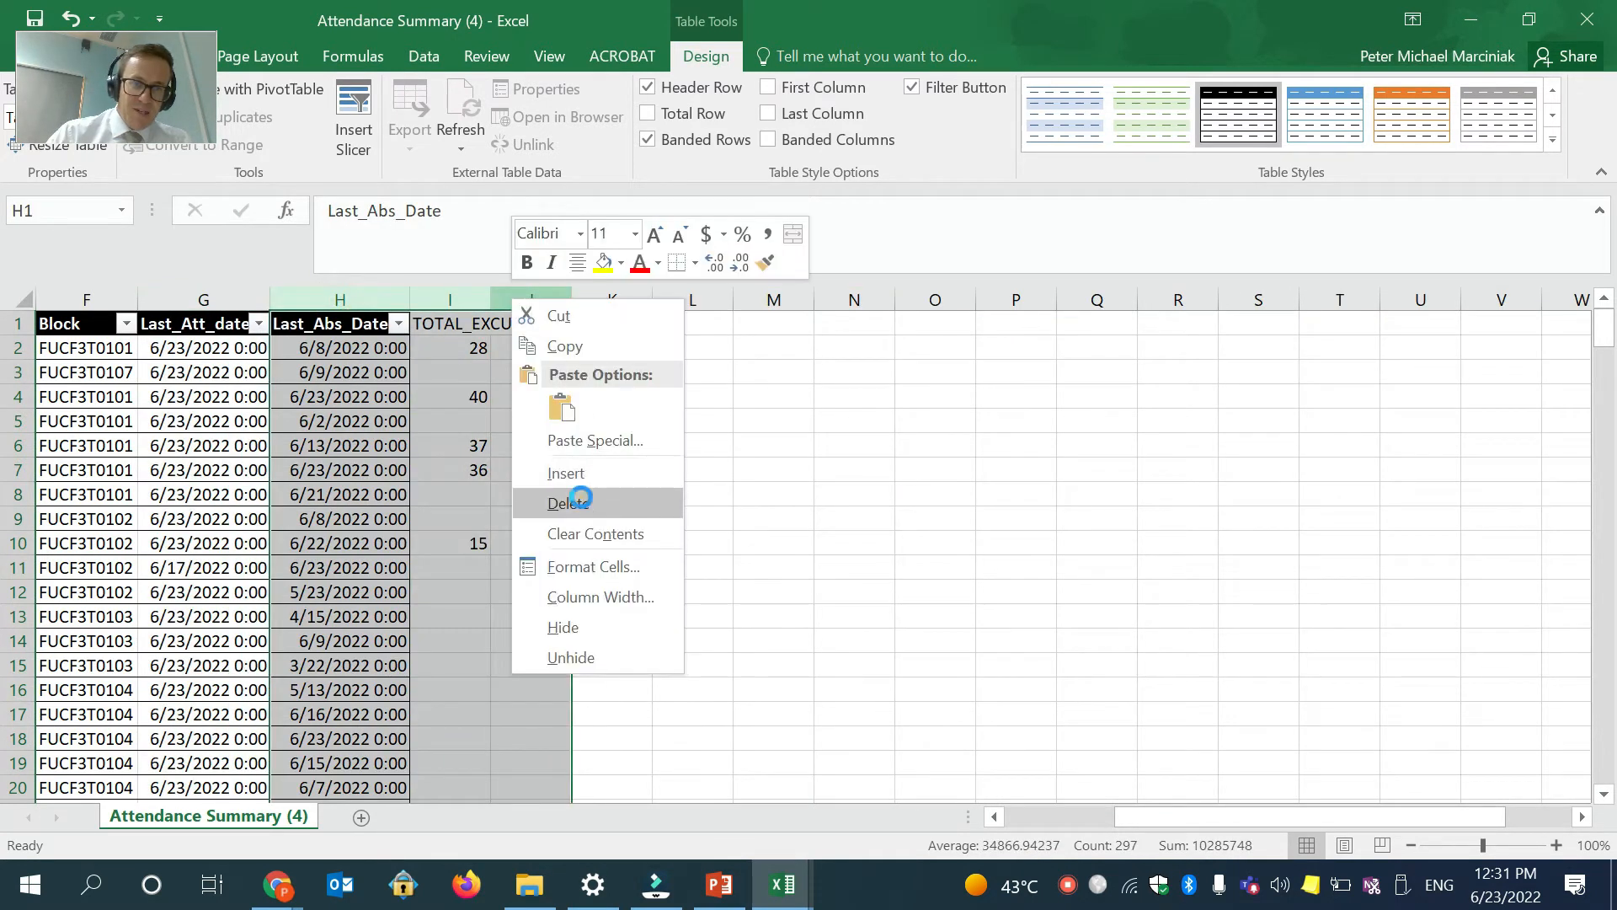
left_click(583, 501)
left_click_drag(1228, 824, 1118, 822)
left_click(674, 372)
left_click(660, 350)
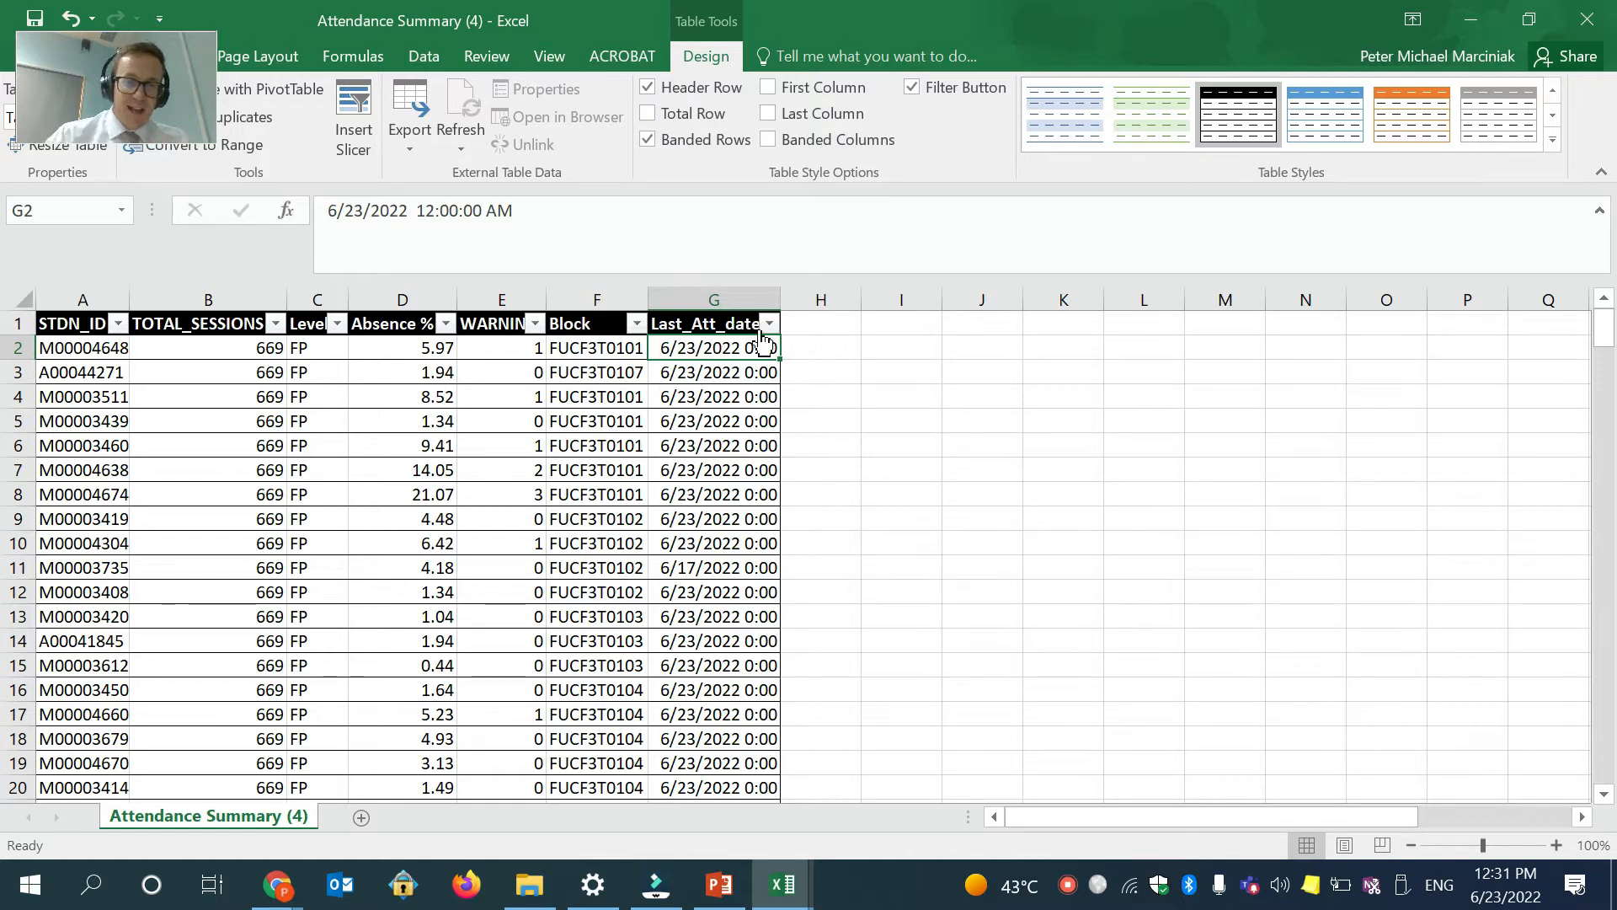
left_click(1095, 817)
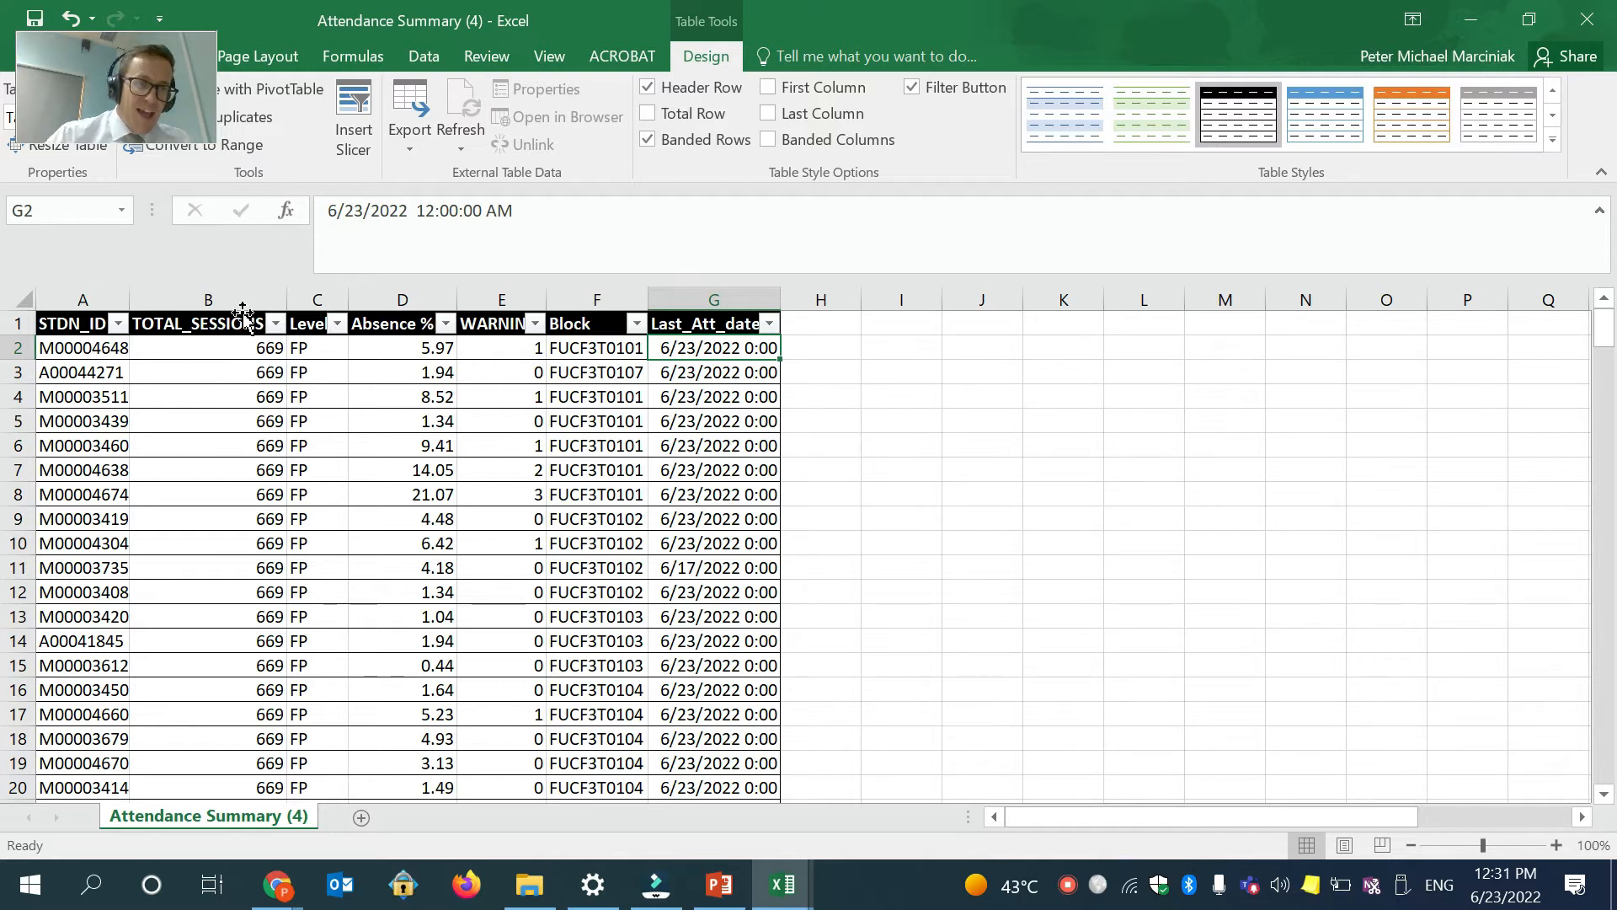
left_click_drag(231, 301, 713, 299)
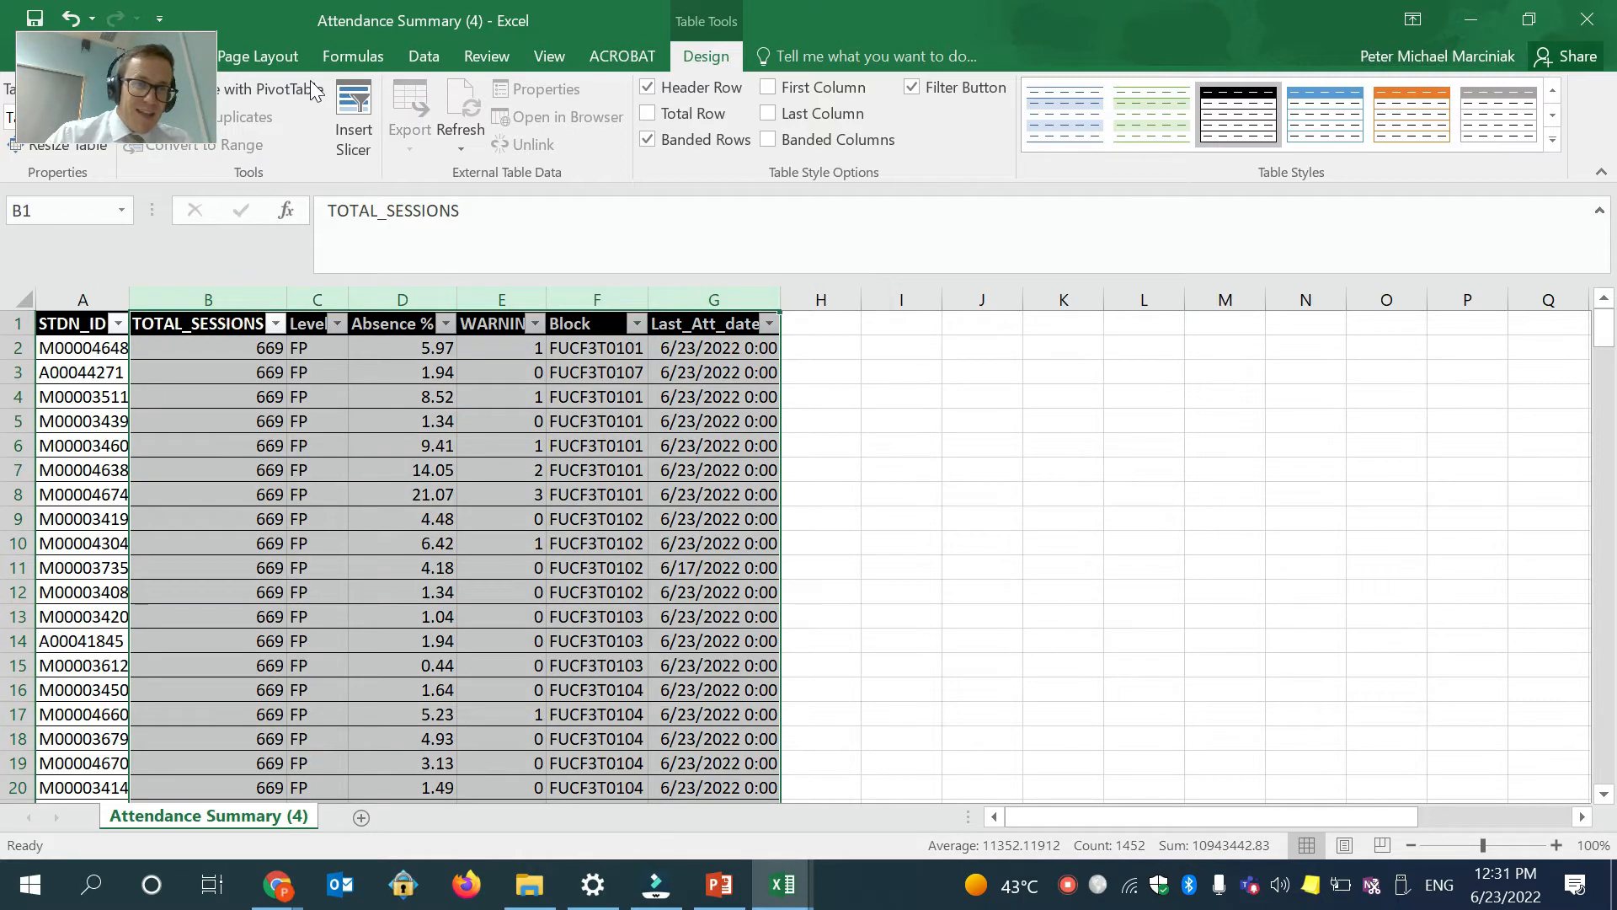
Set the text in columns B to G to font size 9.
left_click(157, 65)
left_click(209, 285)
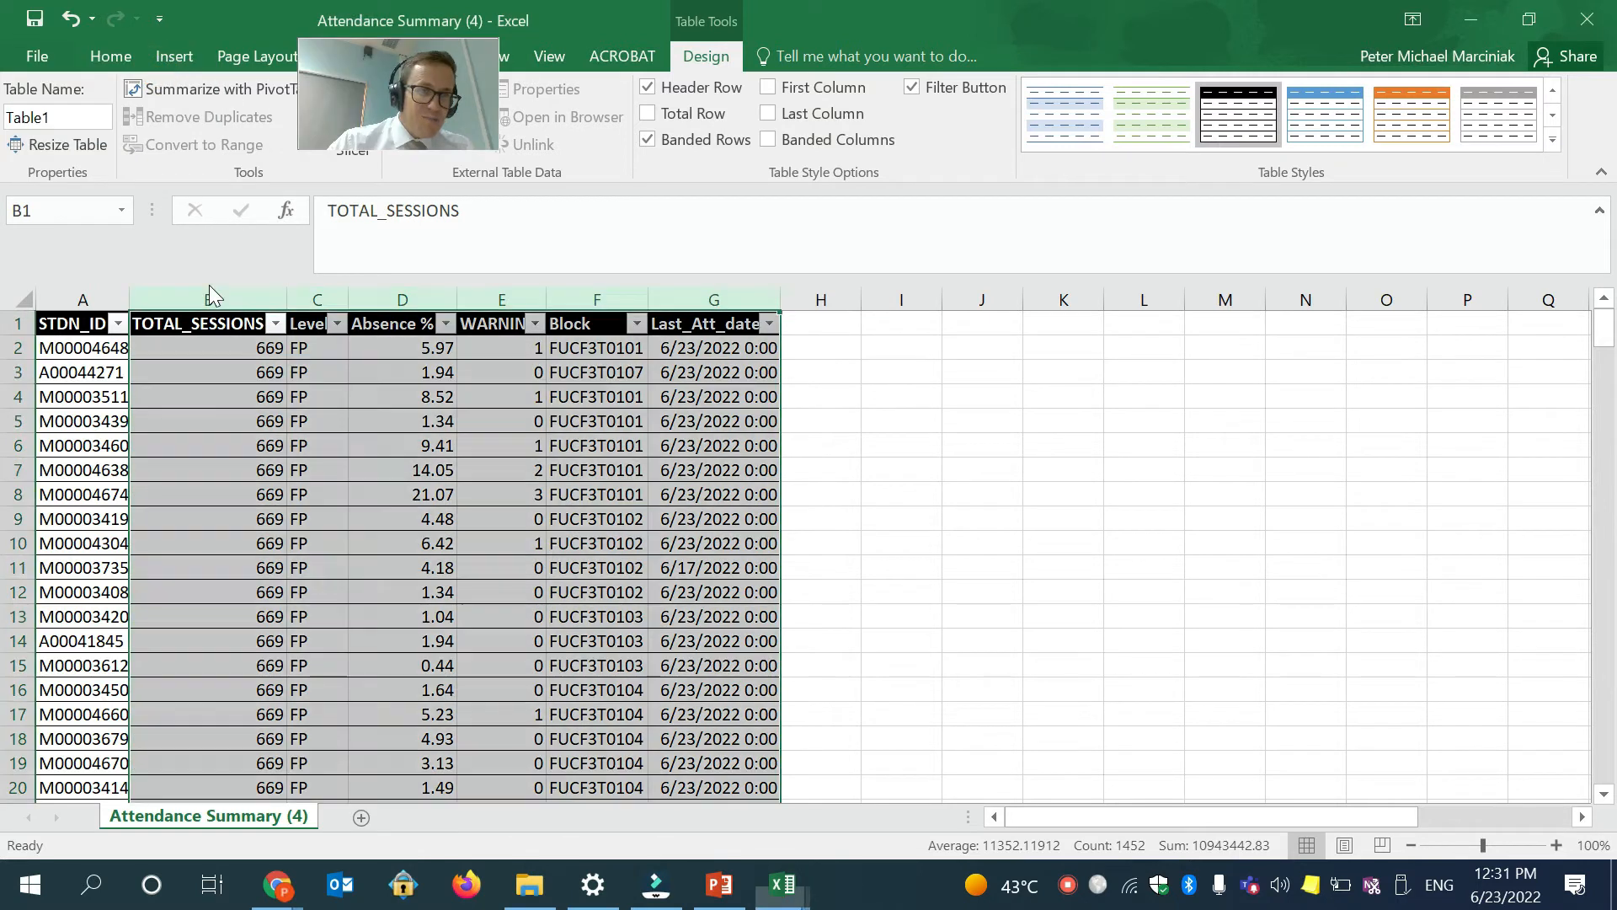
left_click(98, 55)
mouse_move(420, 107)
left_mouse_down()
mouse_move(617, 220)
mouse_move(656, 198)
left_mouse_up()
left_click(239, 303)
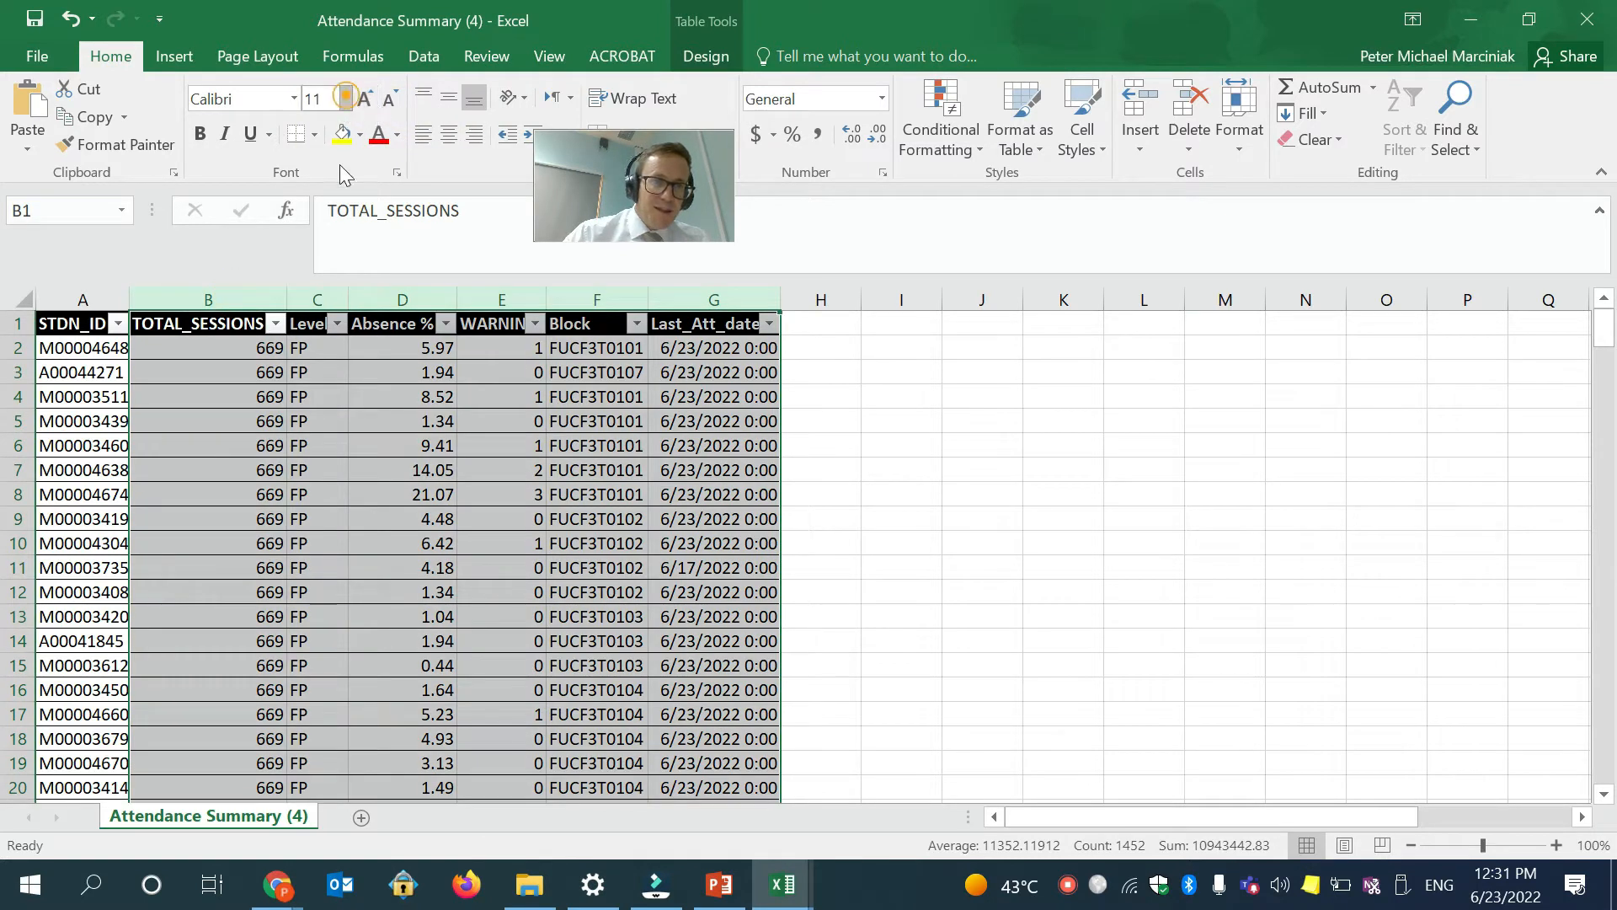
left_click(345, 98)
left_click(320, 143)
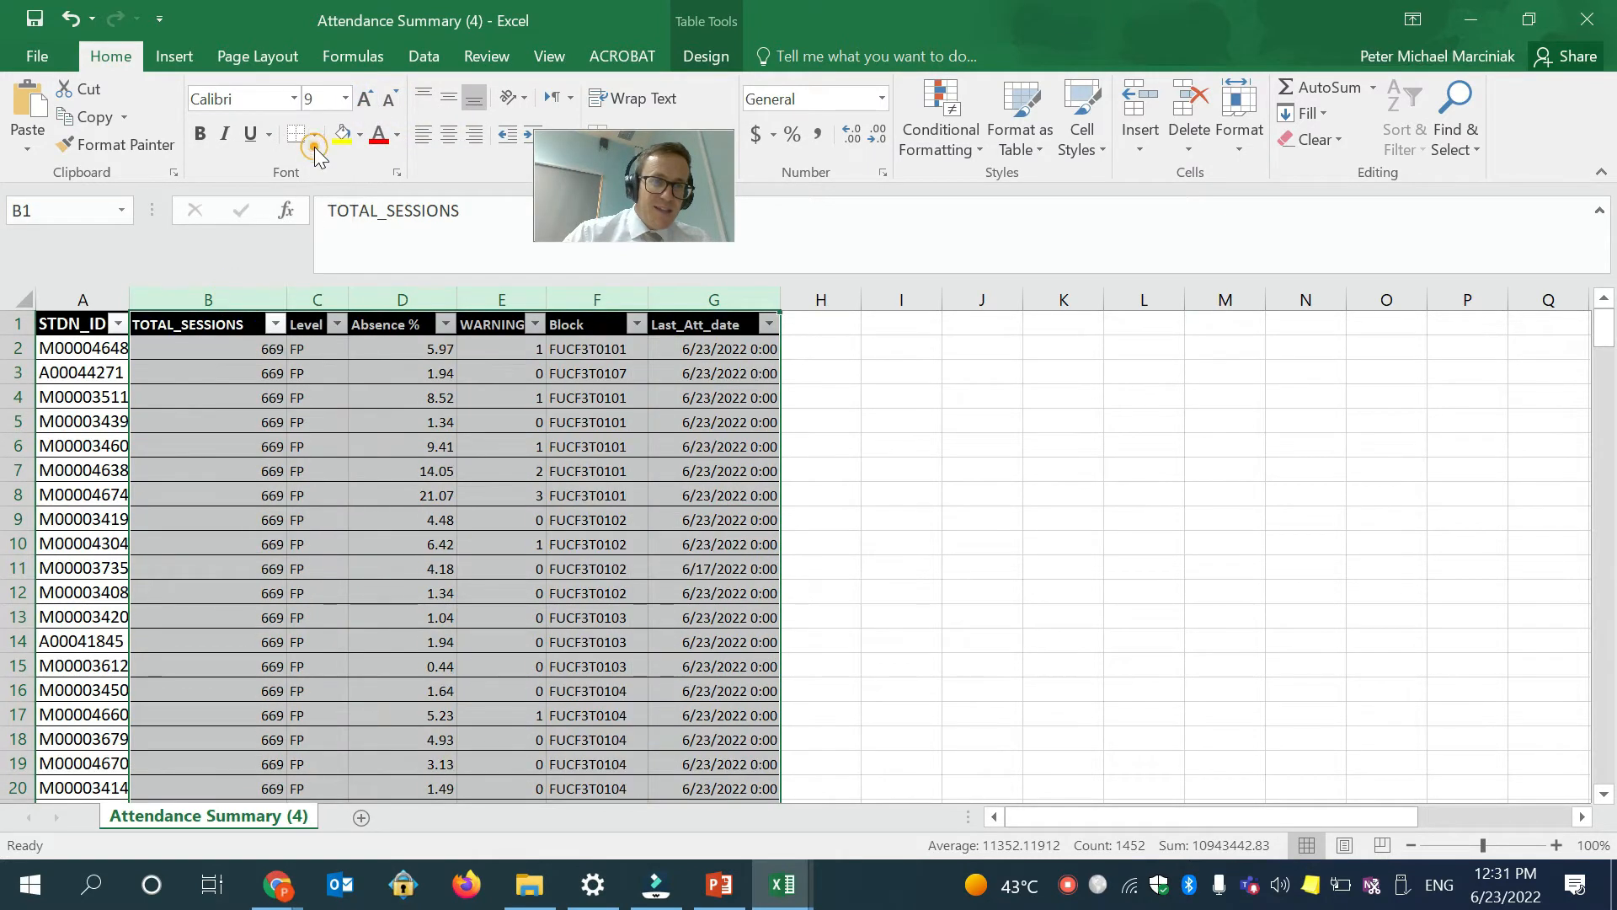
left_click(329, 439)
Give the header row a larger font size.
left_click(21, 324)
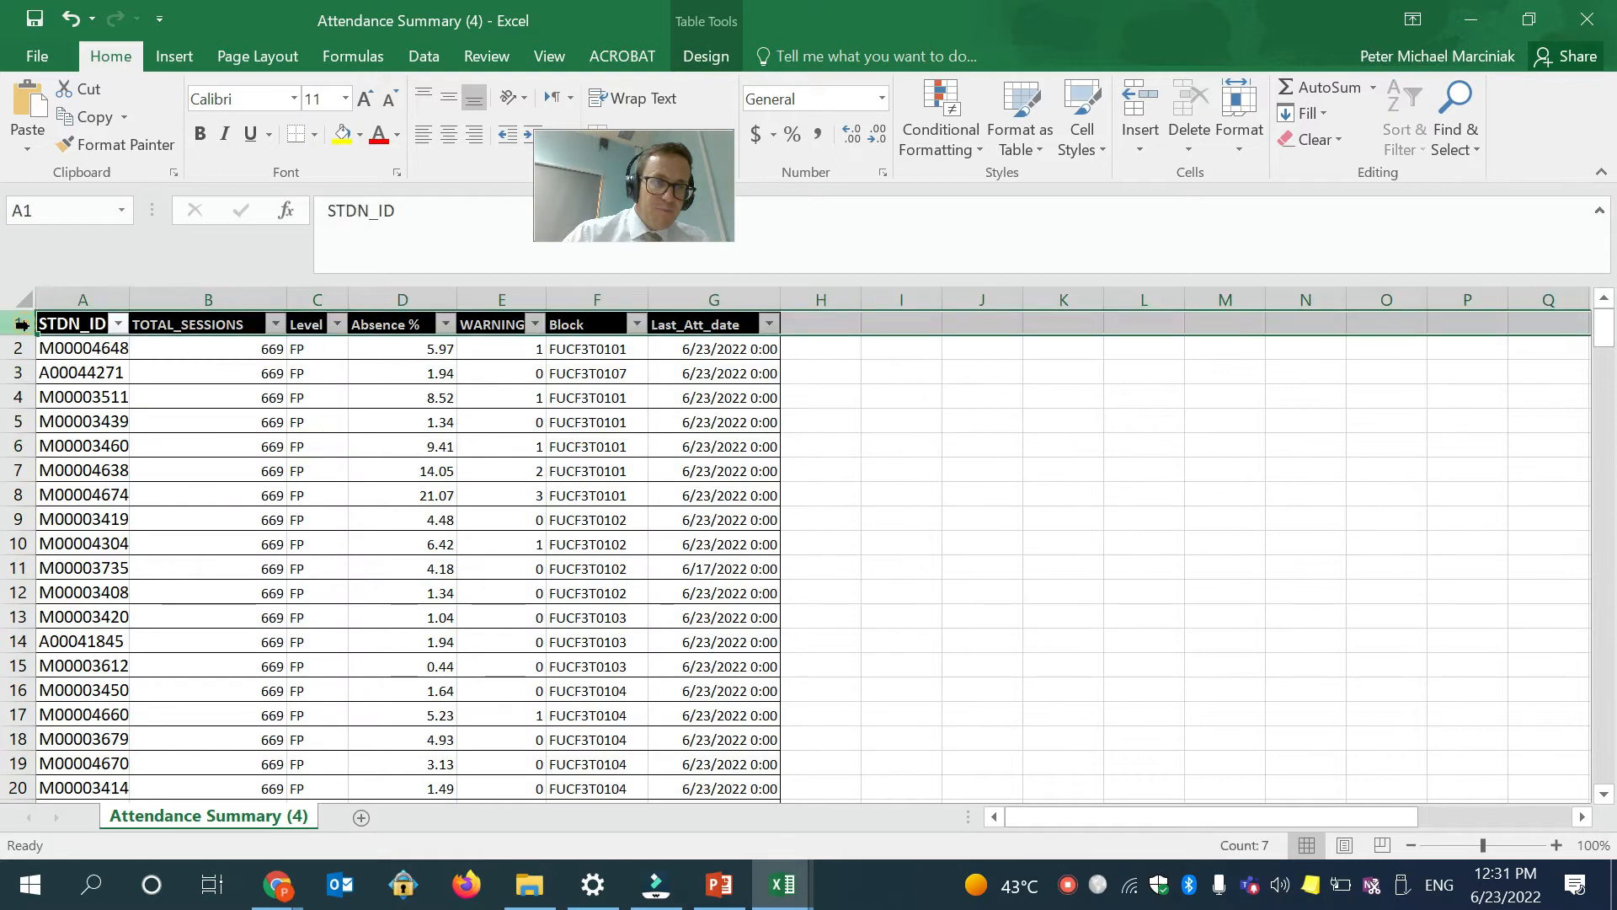
left_click(345, 99)
left_click(320, 197)
left_click(669, 463)
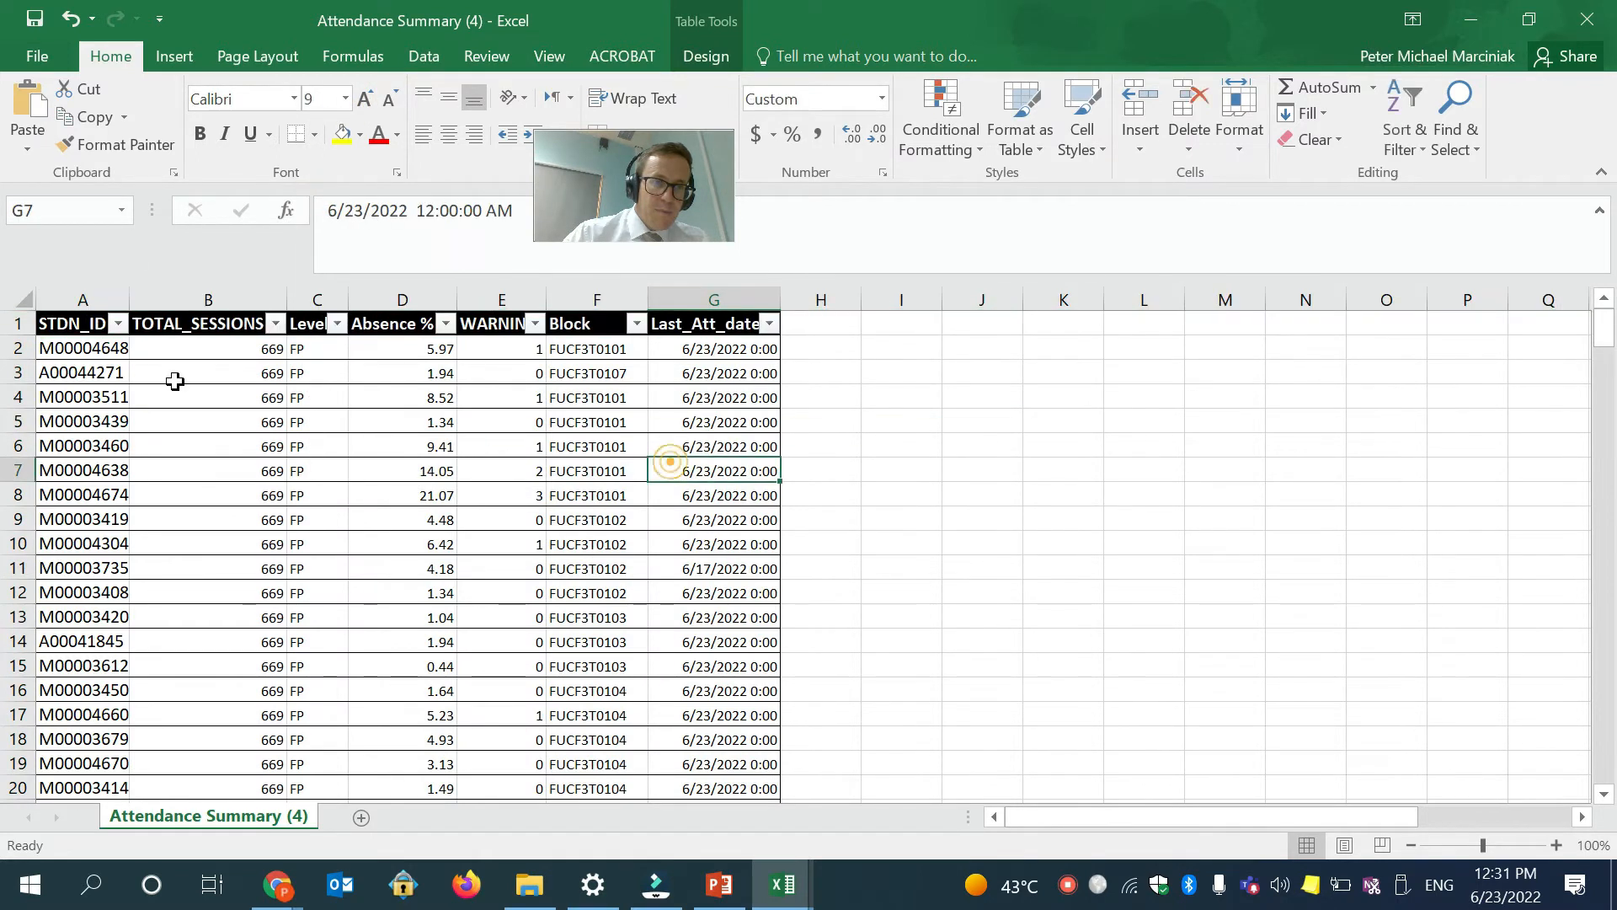
Narrow the TOTAL_SESSIONS and Absence % columns, then select the Last_Att_date column.
left_click_drag(278, 307, 193, 308)
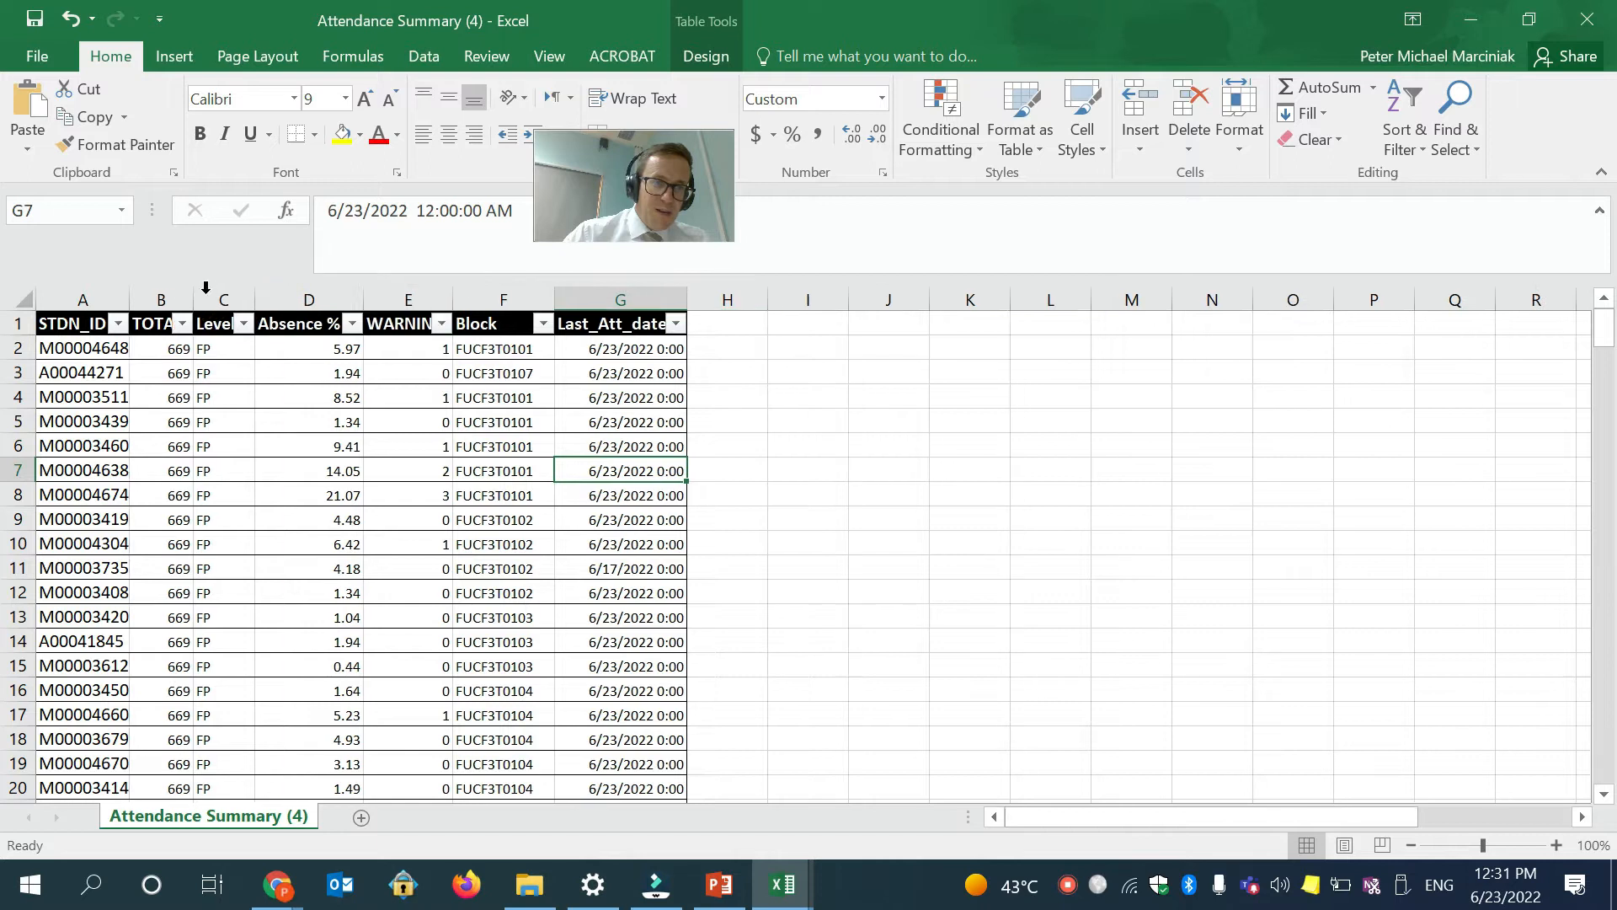
left_click_drag(364, 305, 336, 305)
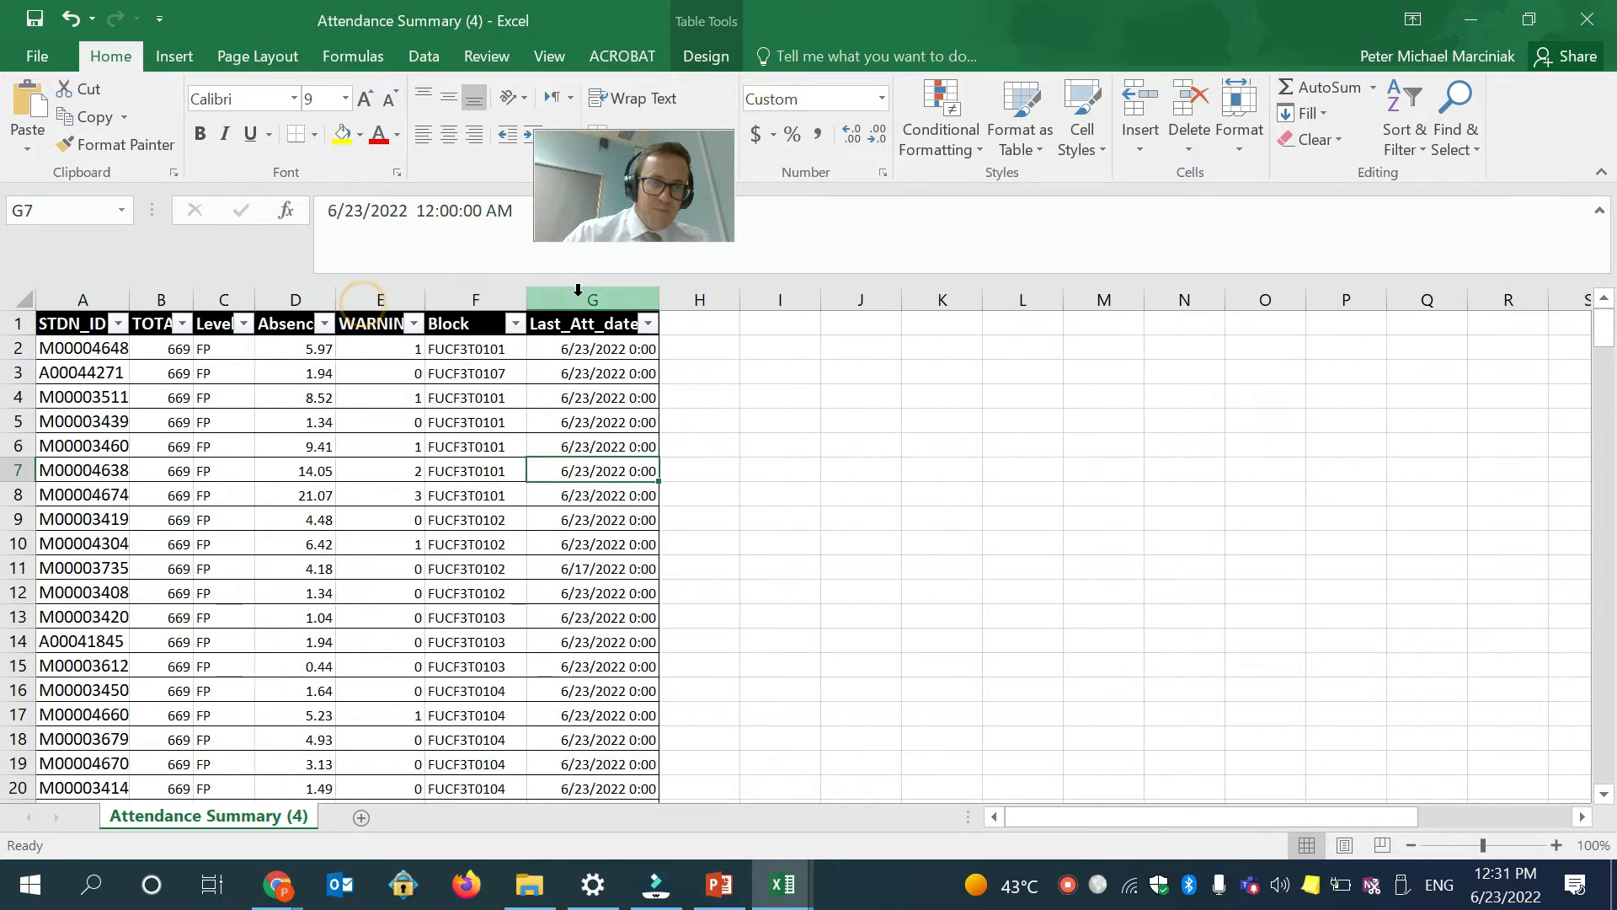
left_click(705, 540)
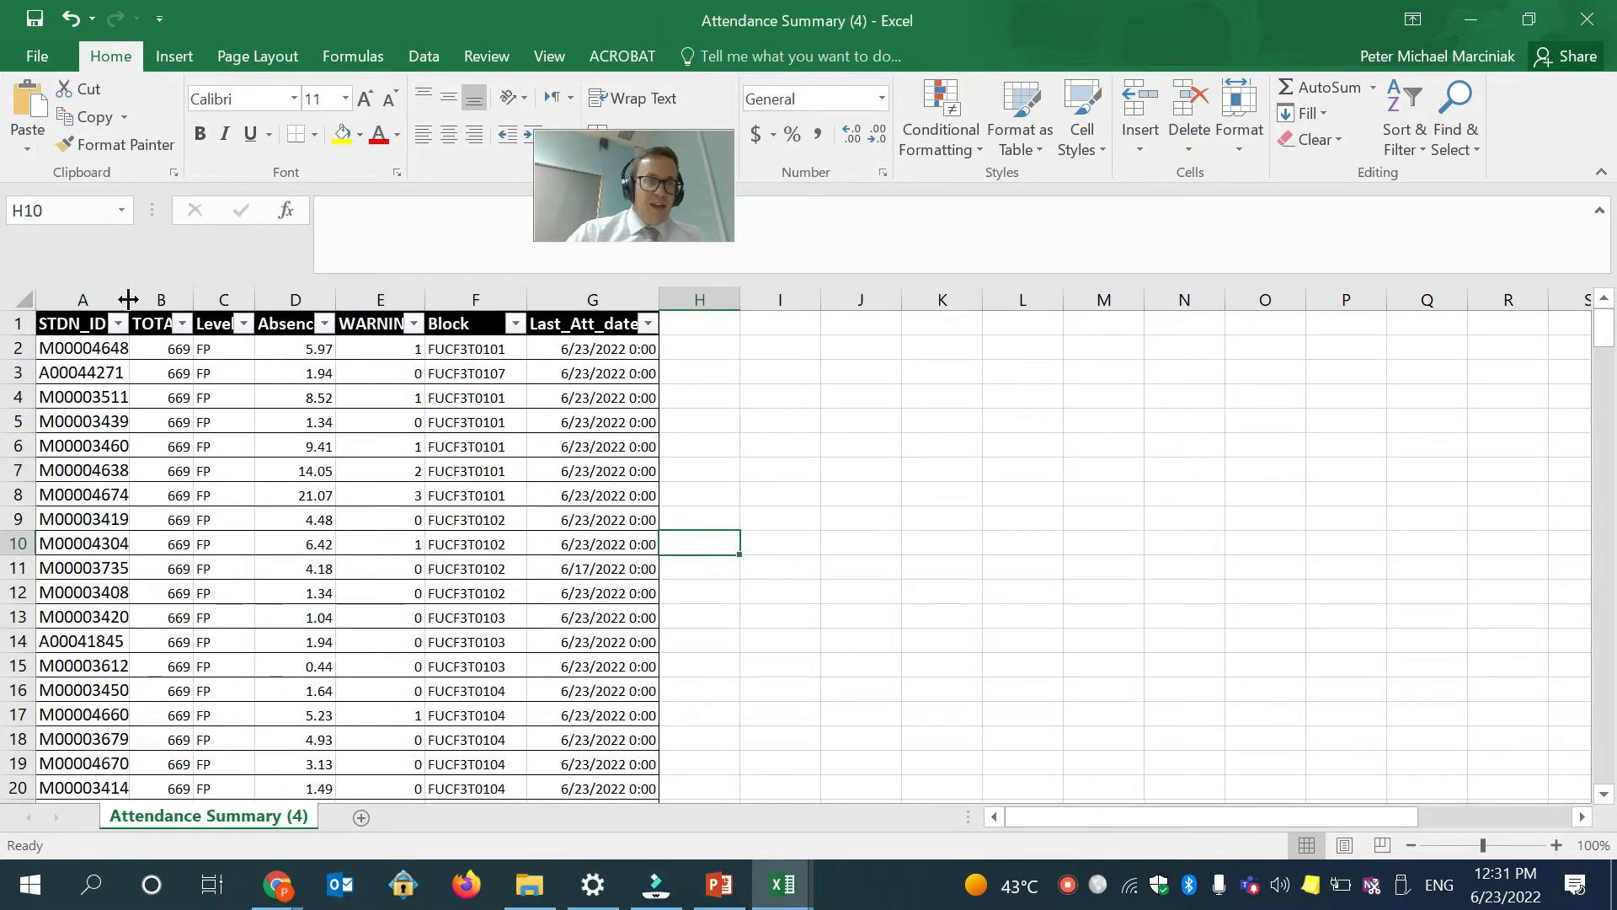
left_click(99, 399)
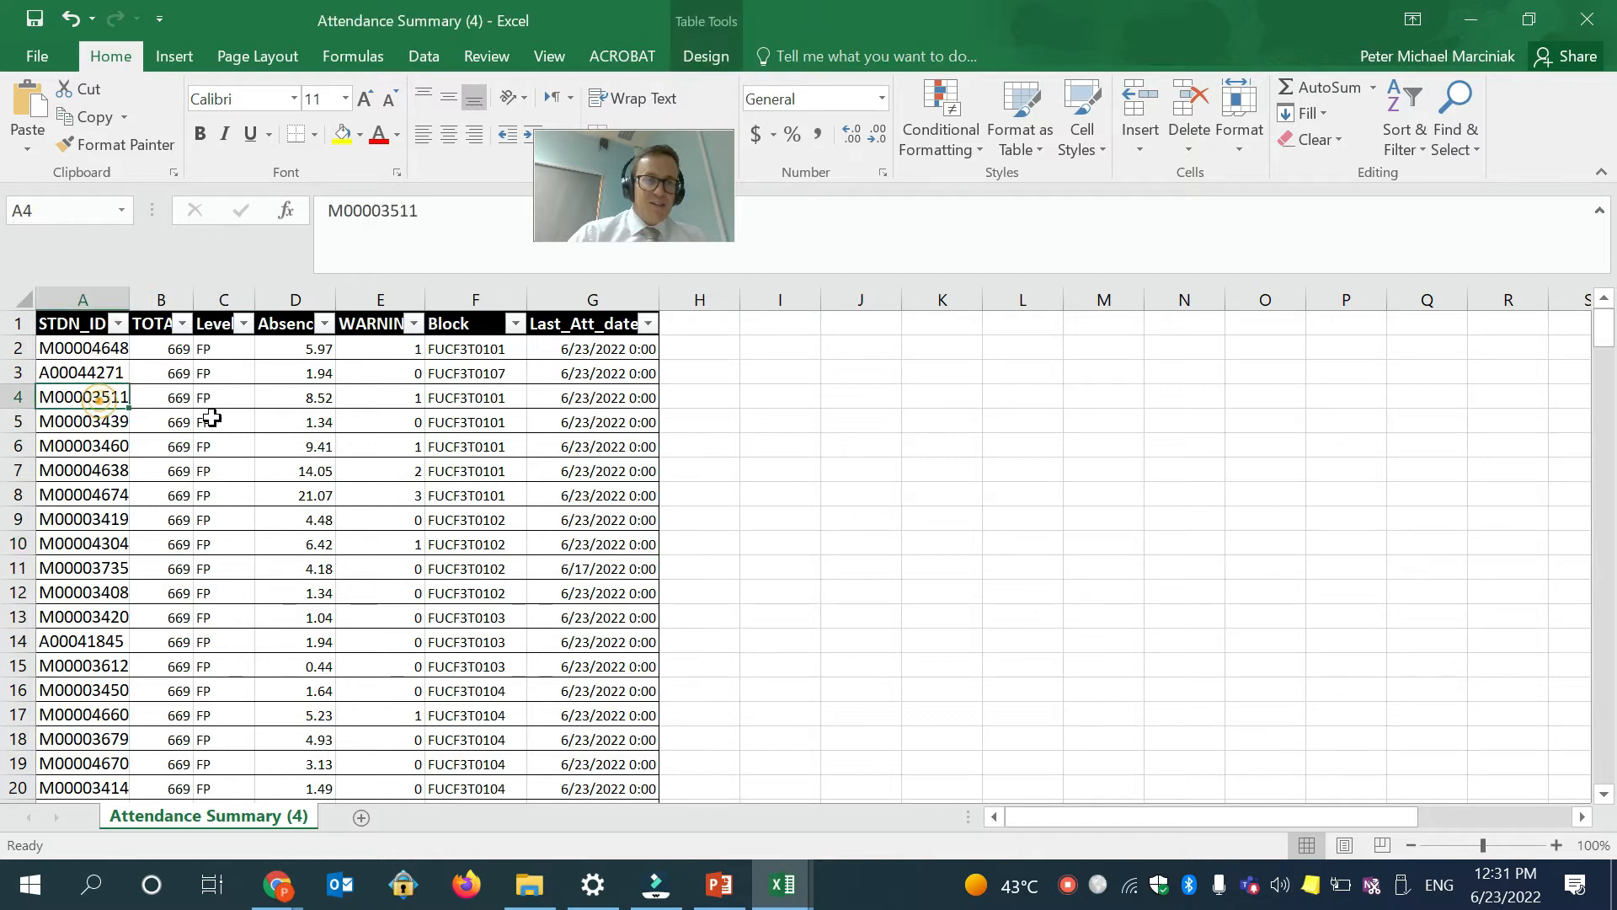
left_click(449, 403)
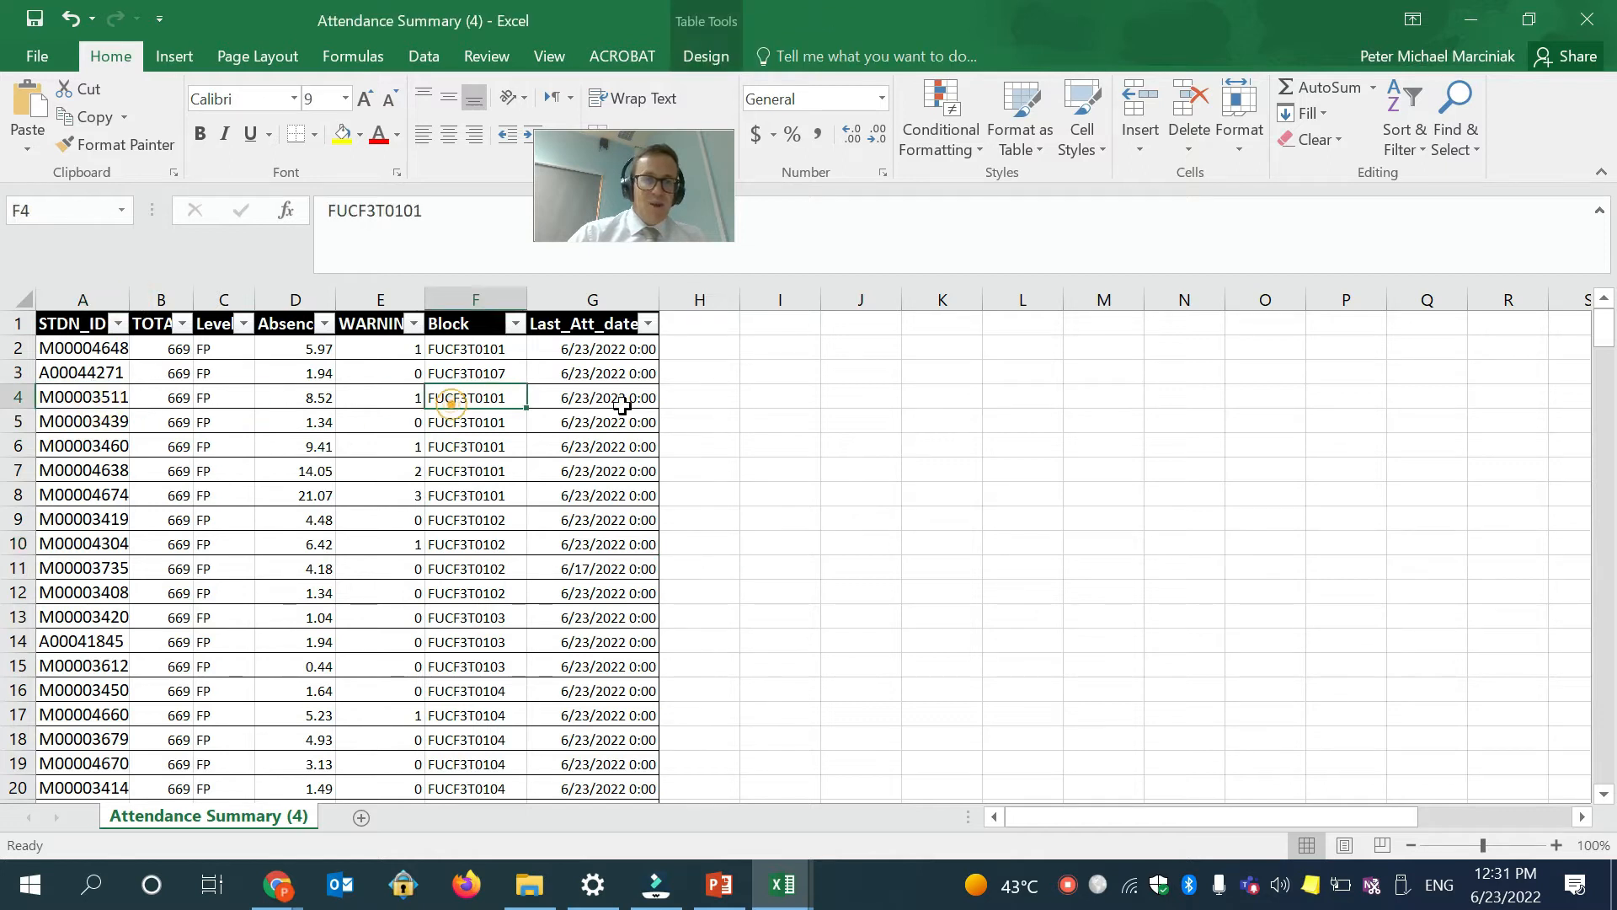
left_click(630, 294)
left_click(643, 239)
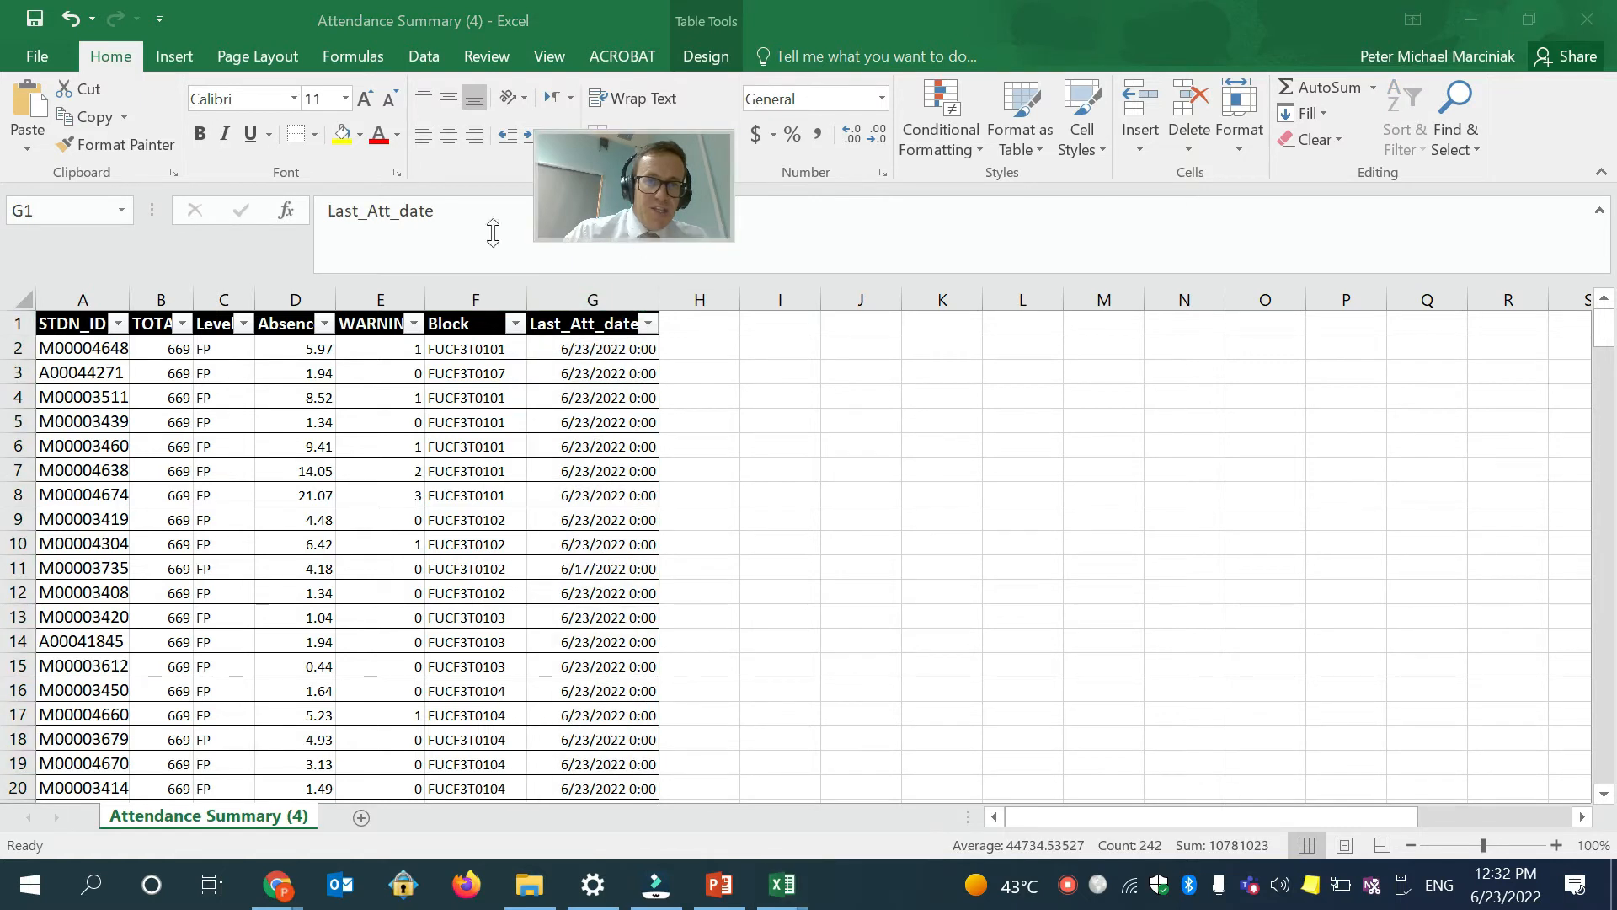
left_click_drag(683, 184, 181, 213)
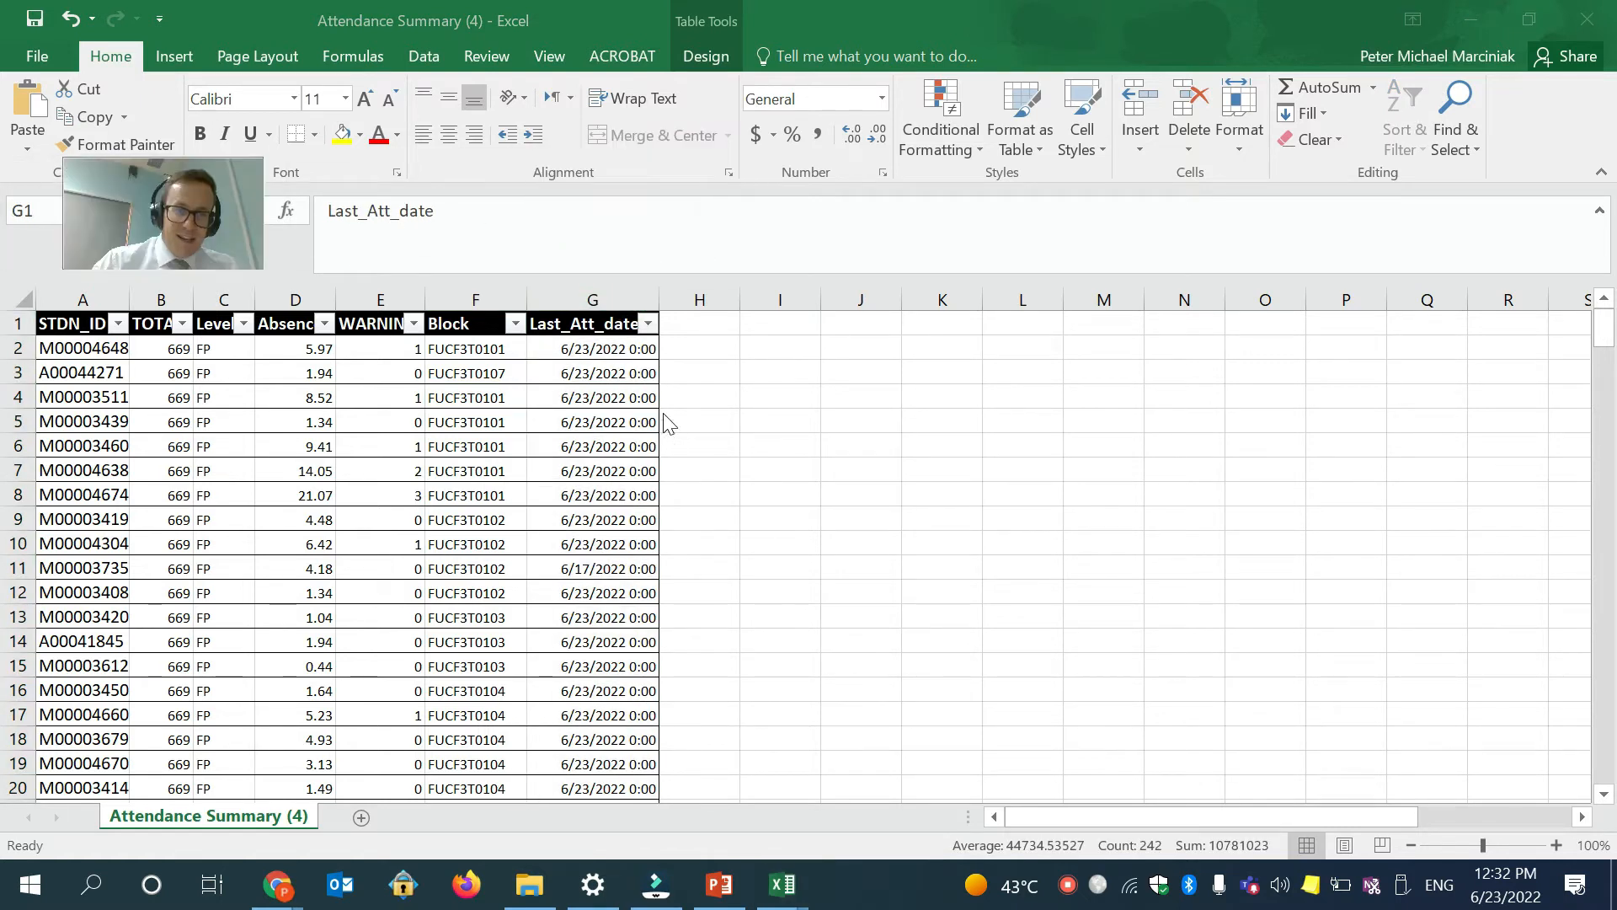
left_click(619, 288)
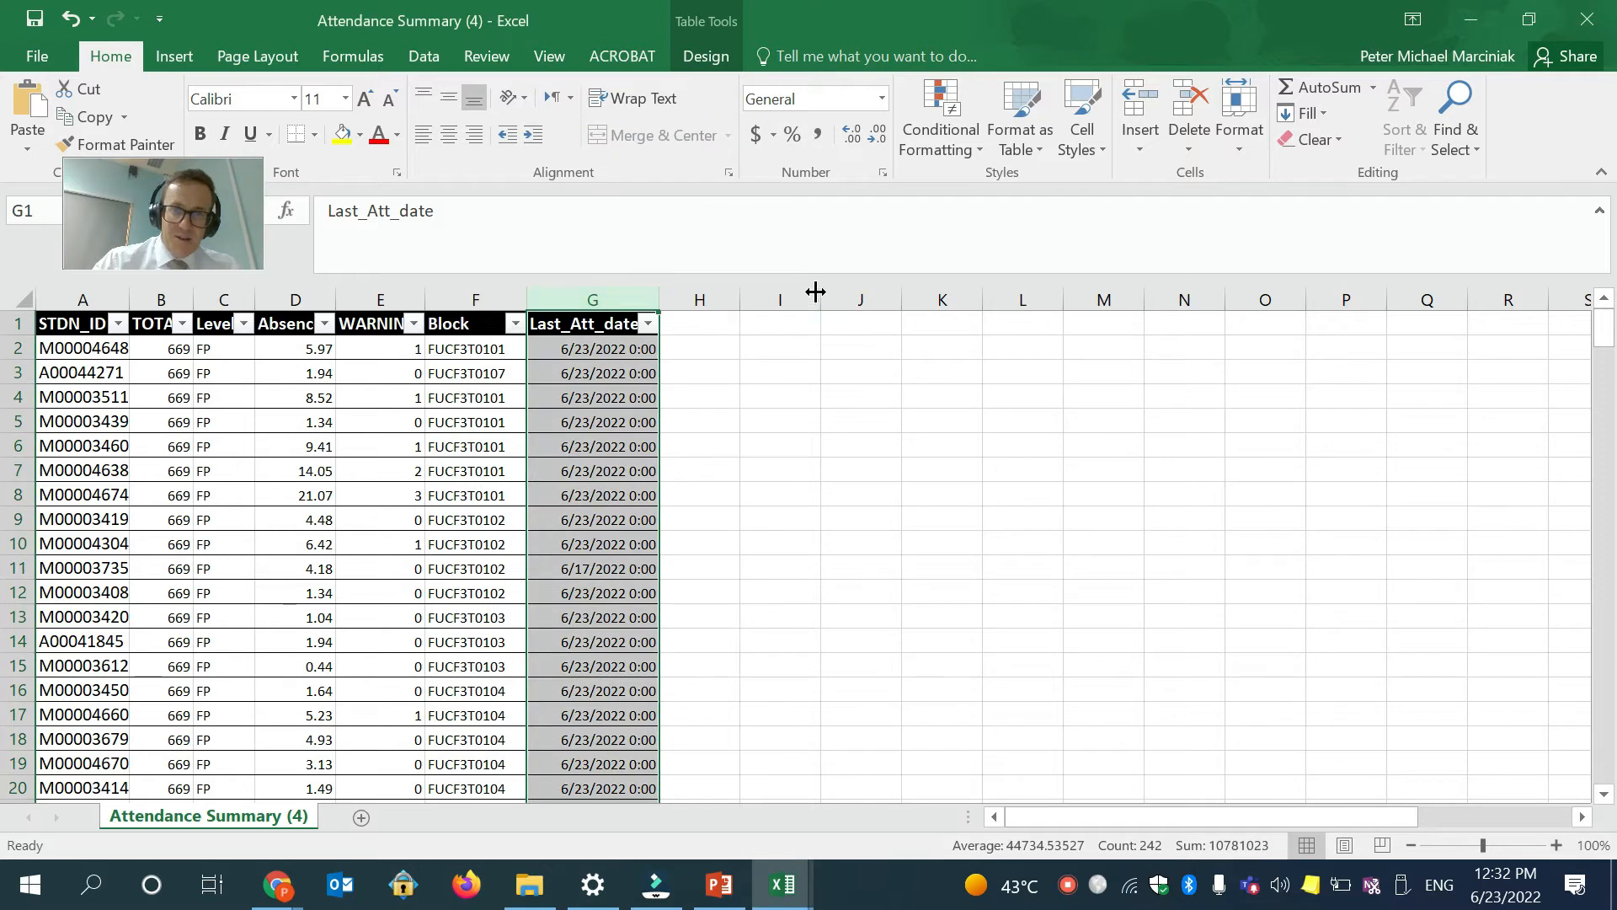
Format Last_Att_date as Long Date, like Thursday, June 23, 2022, and autofit column G.
left_click(881, 97)
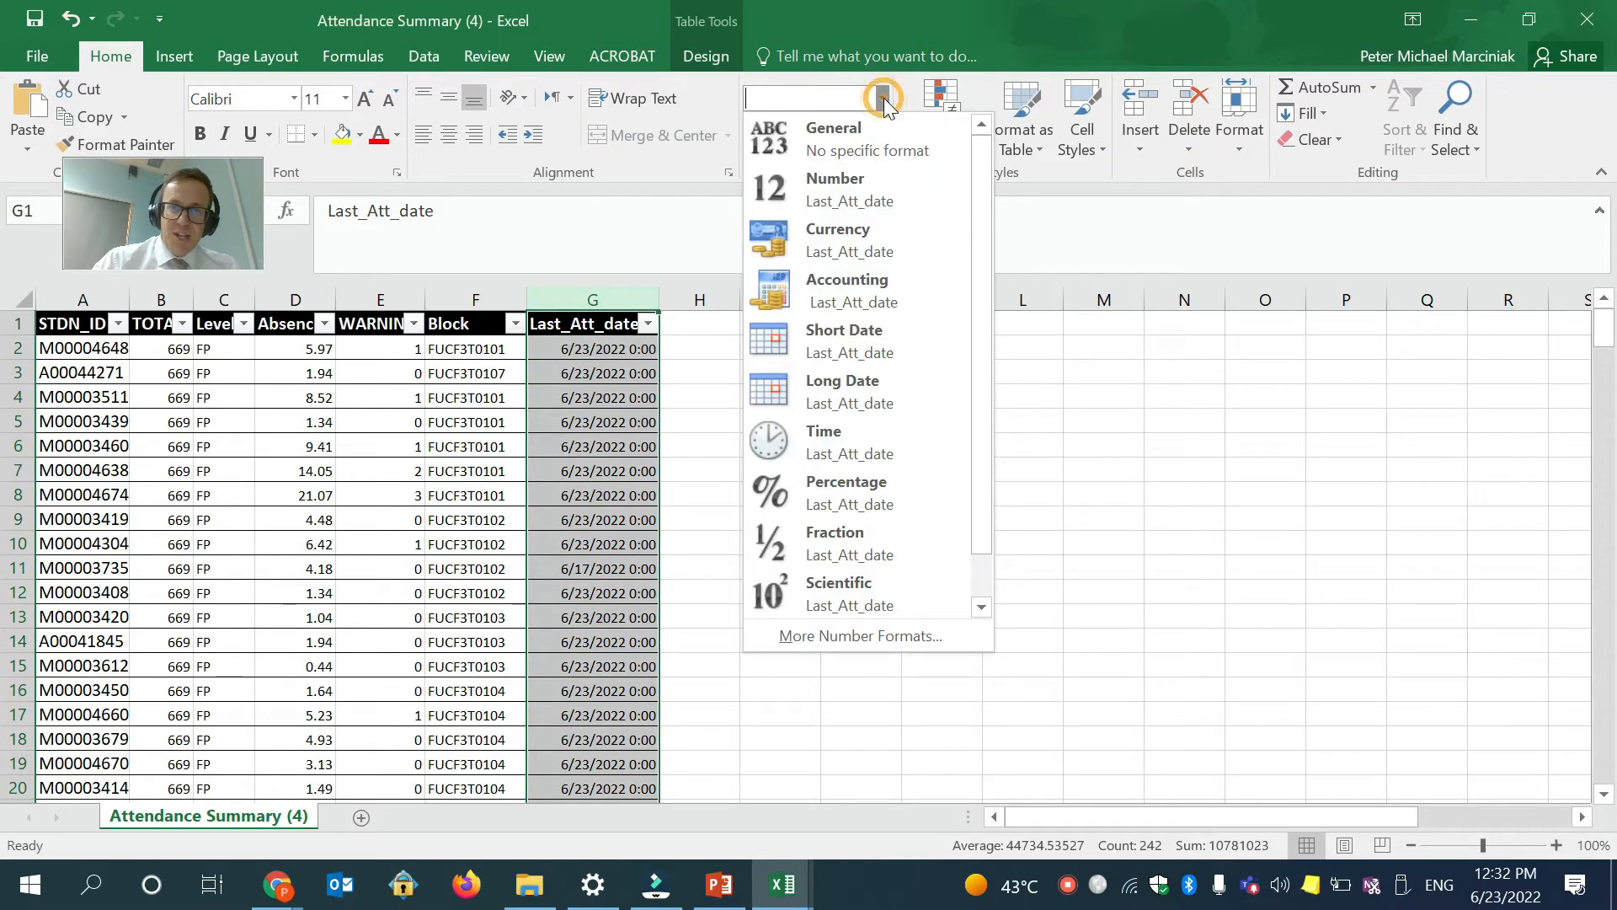
left_click(881, 385)
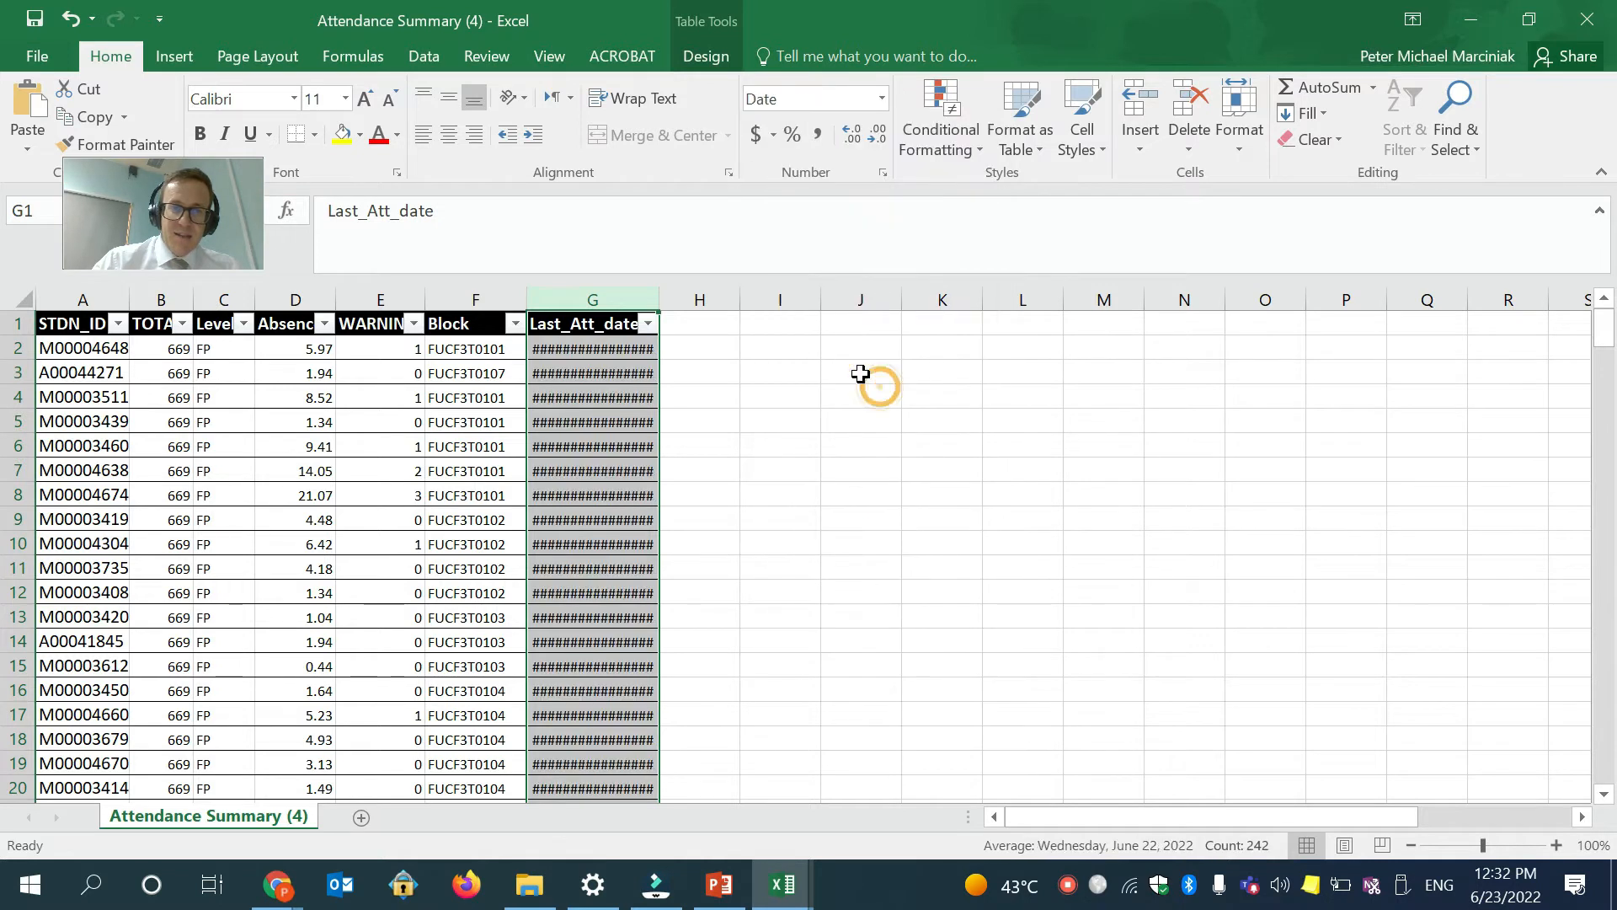
double_click(654, 294)
left_click(649, 467)
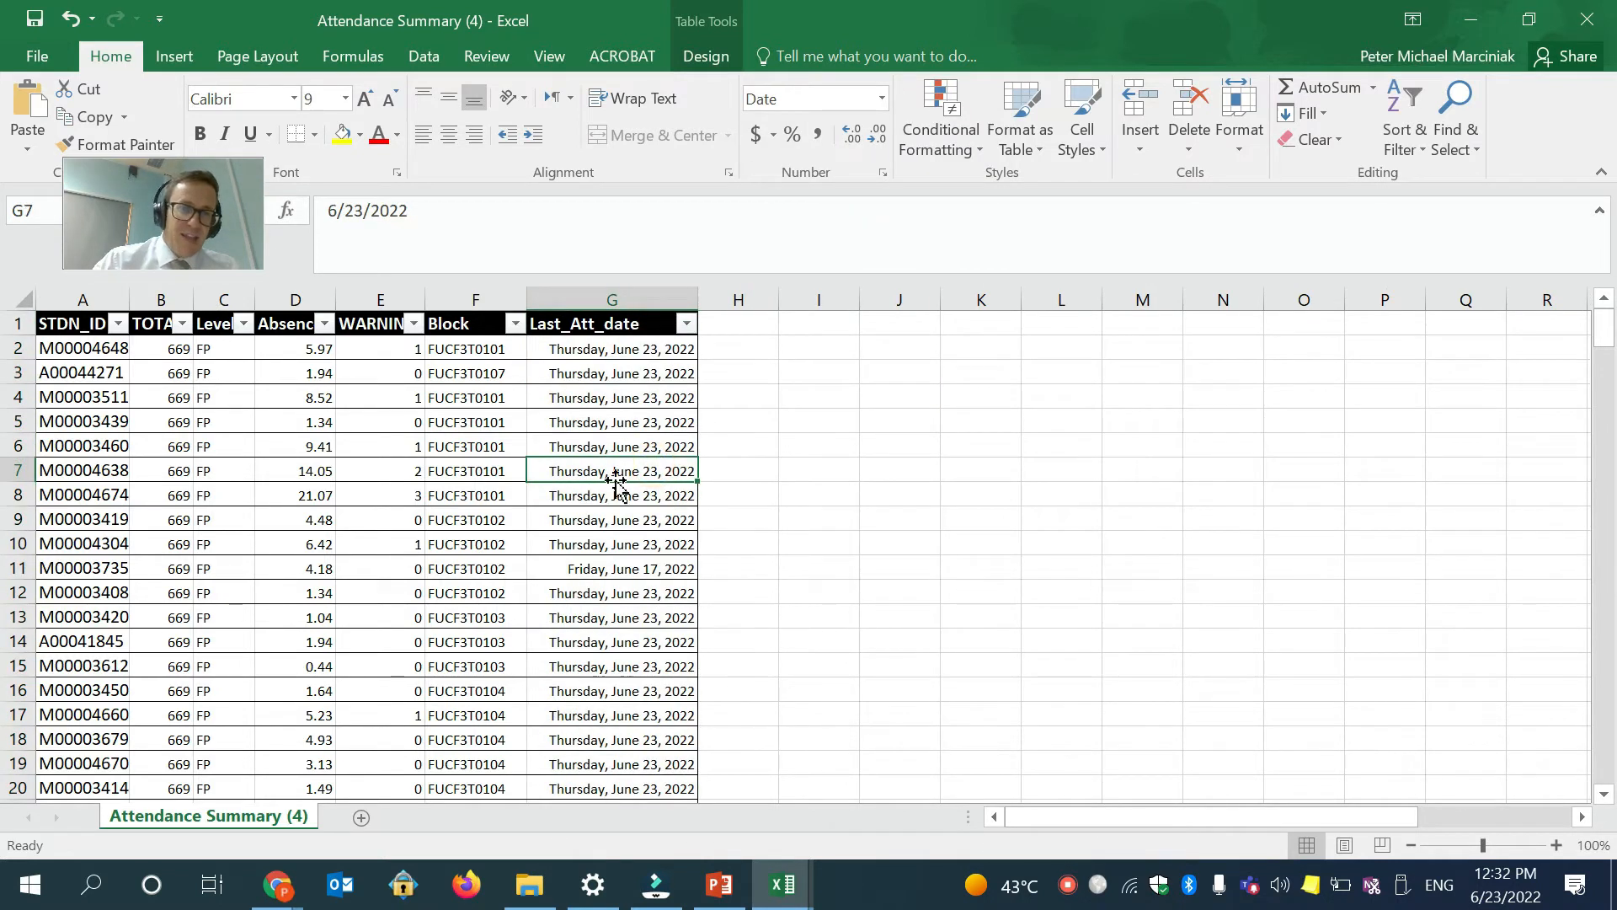
left_click_drag(216, 219, 370, 165)
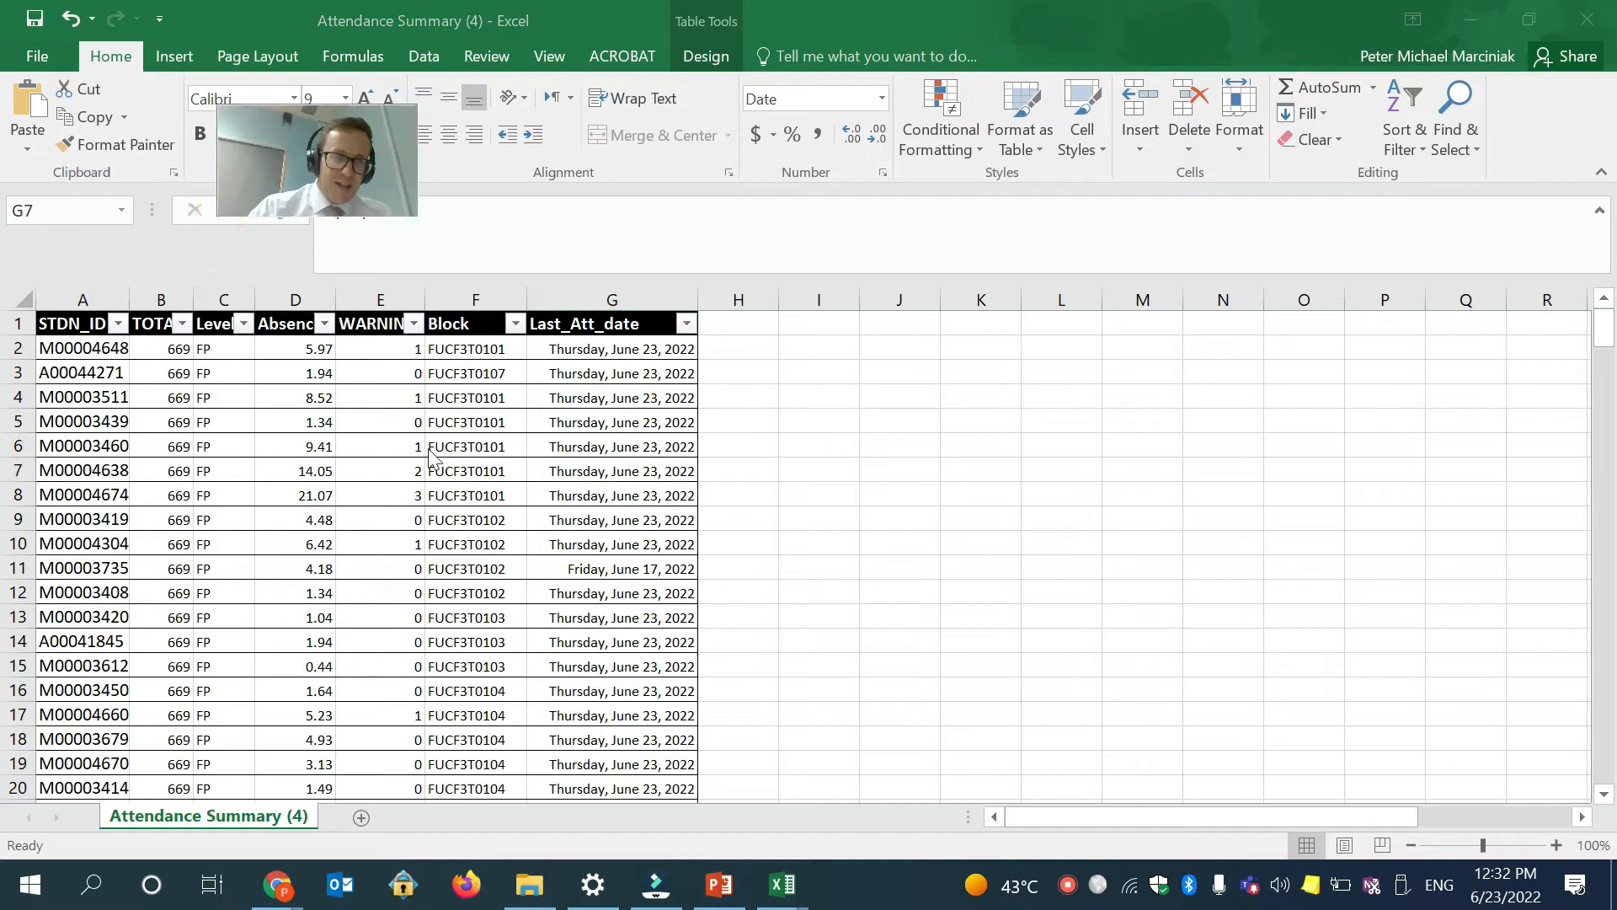
Sort the table by WARNING_LEVEL from largest to smallest.
left_click(414, 325)
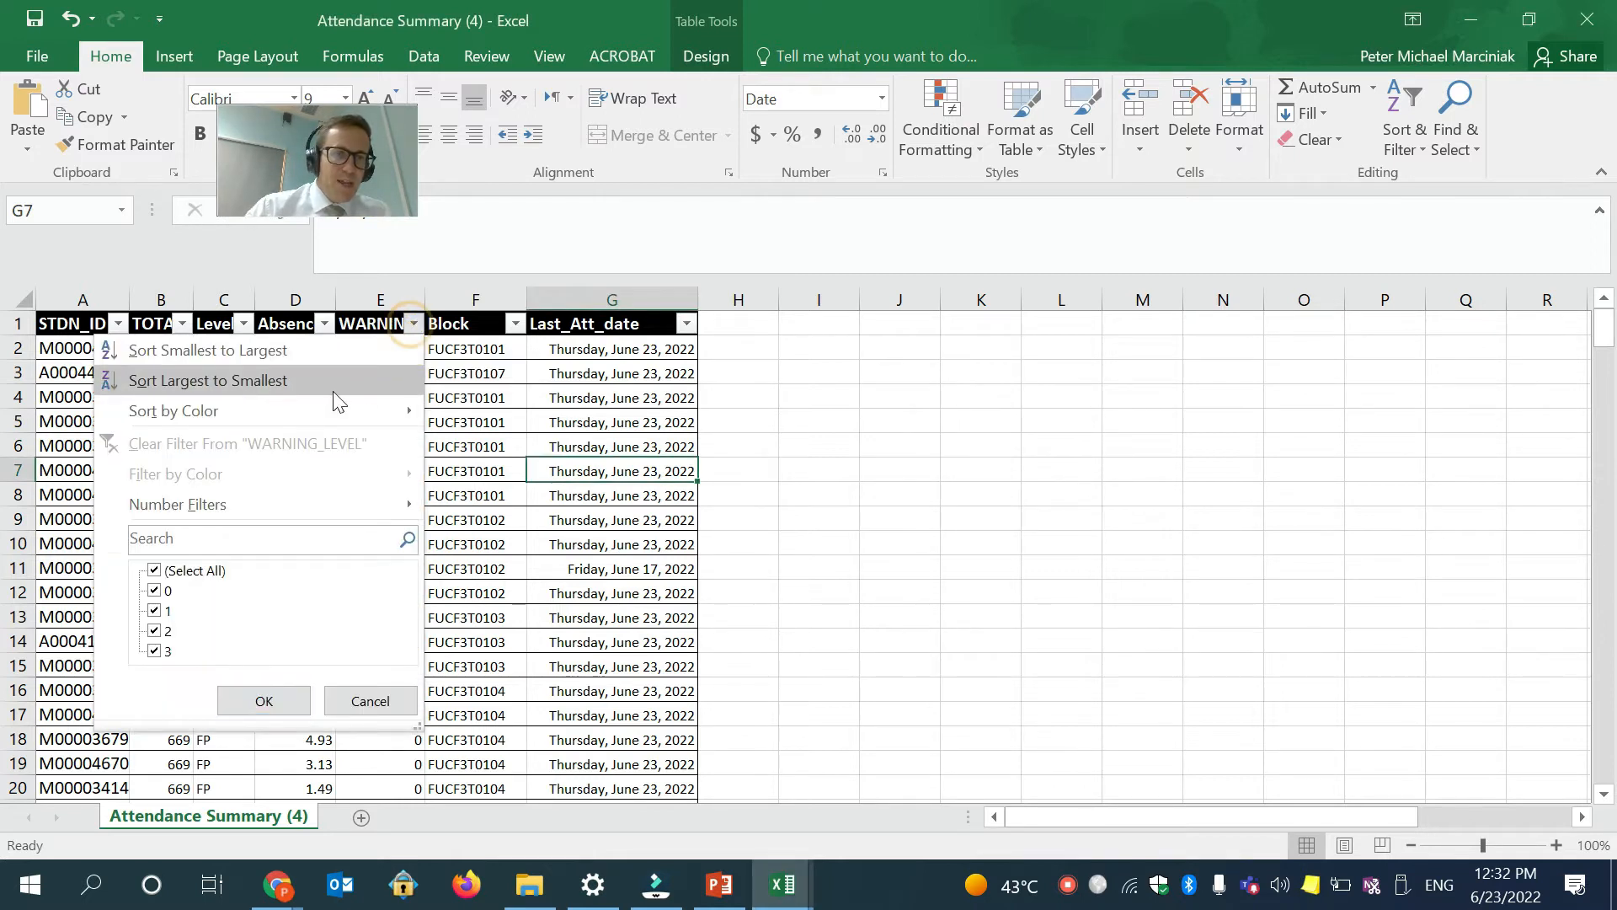
left_click(503, 387)
left_click(324, 323)
left_click(414, 324)
left_click(413, 323)
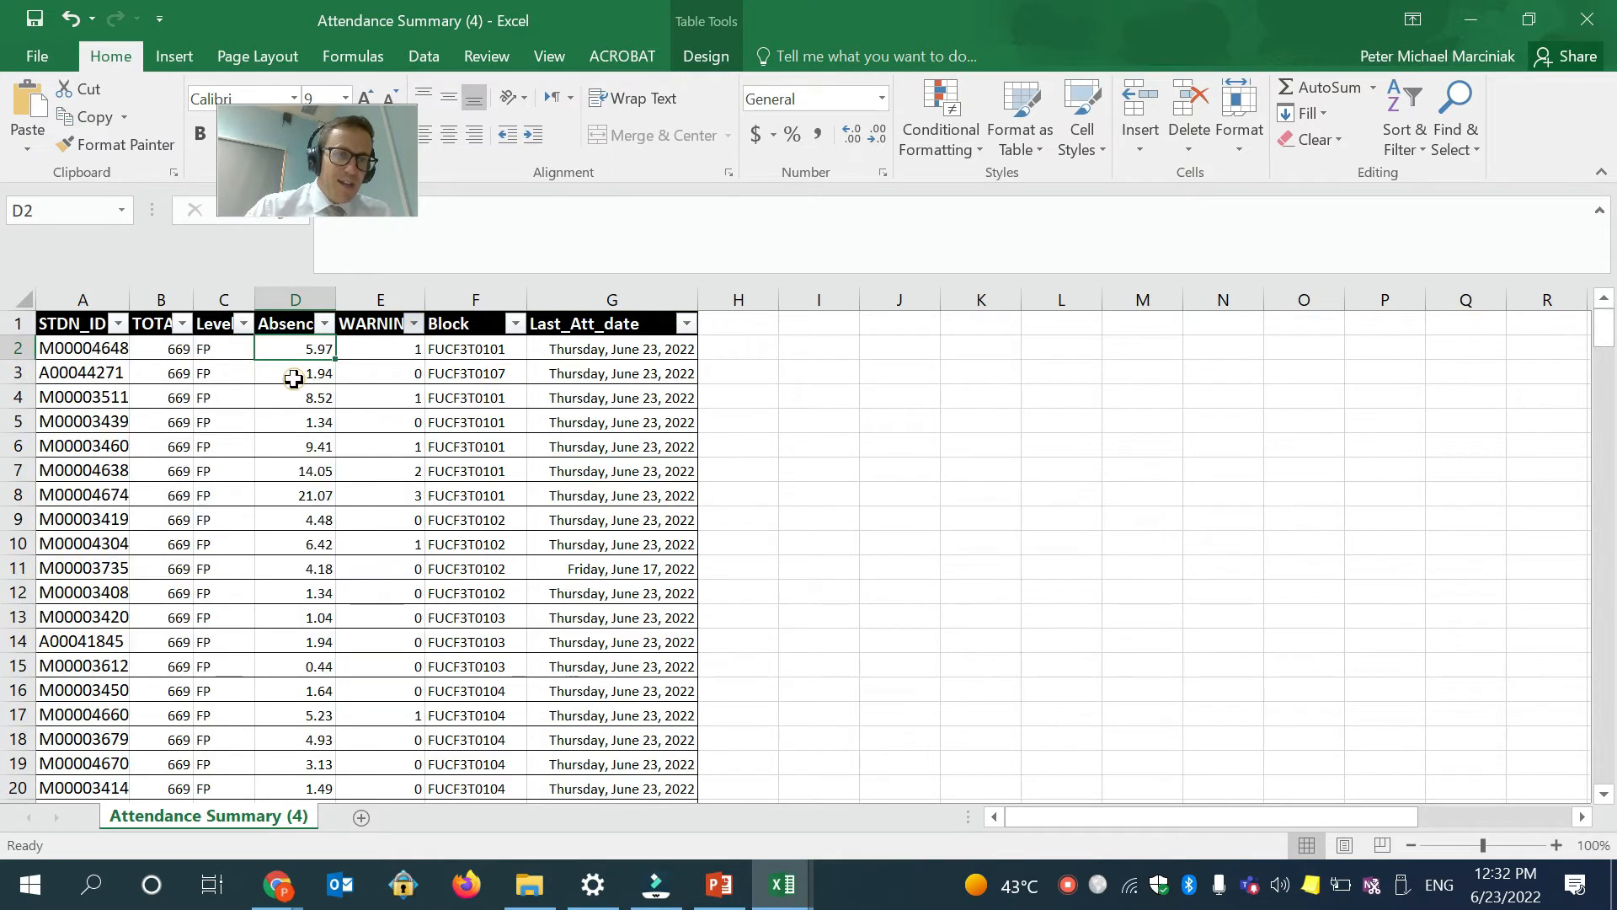
left_click(294, 381)
Fill the level-3 warning rows 2 to 7 red.
left_click_drag(394, 349, 388, 469)
left_click_drag(318, 348, 365, 466)
left_click_drag(107, 341, 643, 470)
left_click(301, 166)
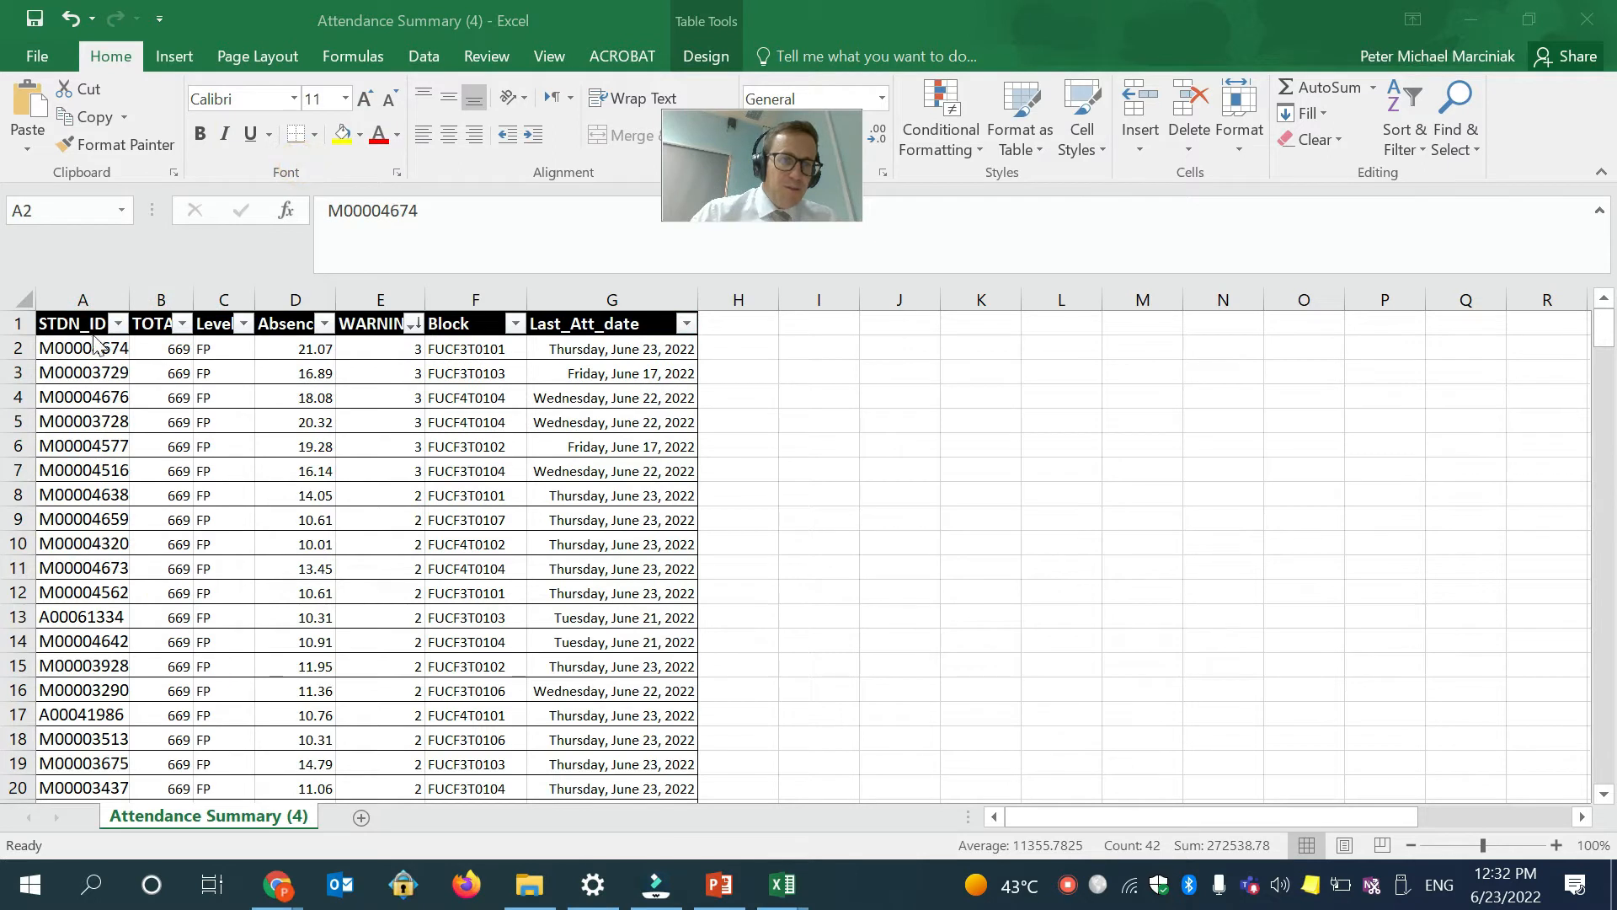
left_click(94, 346)
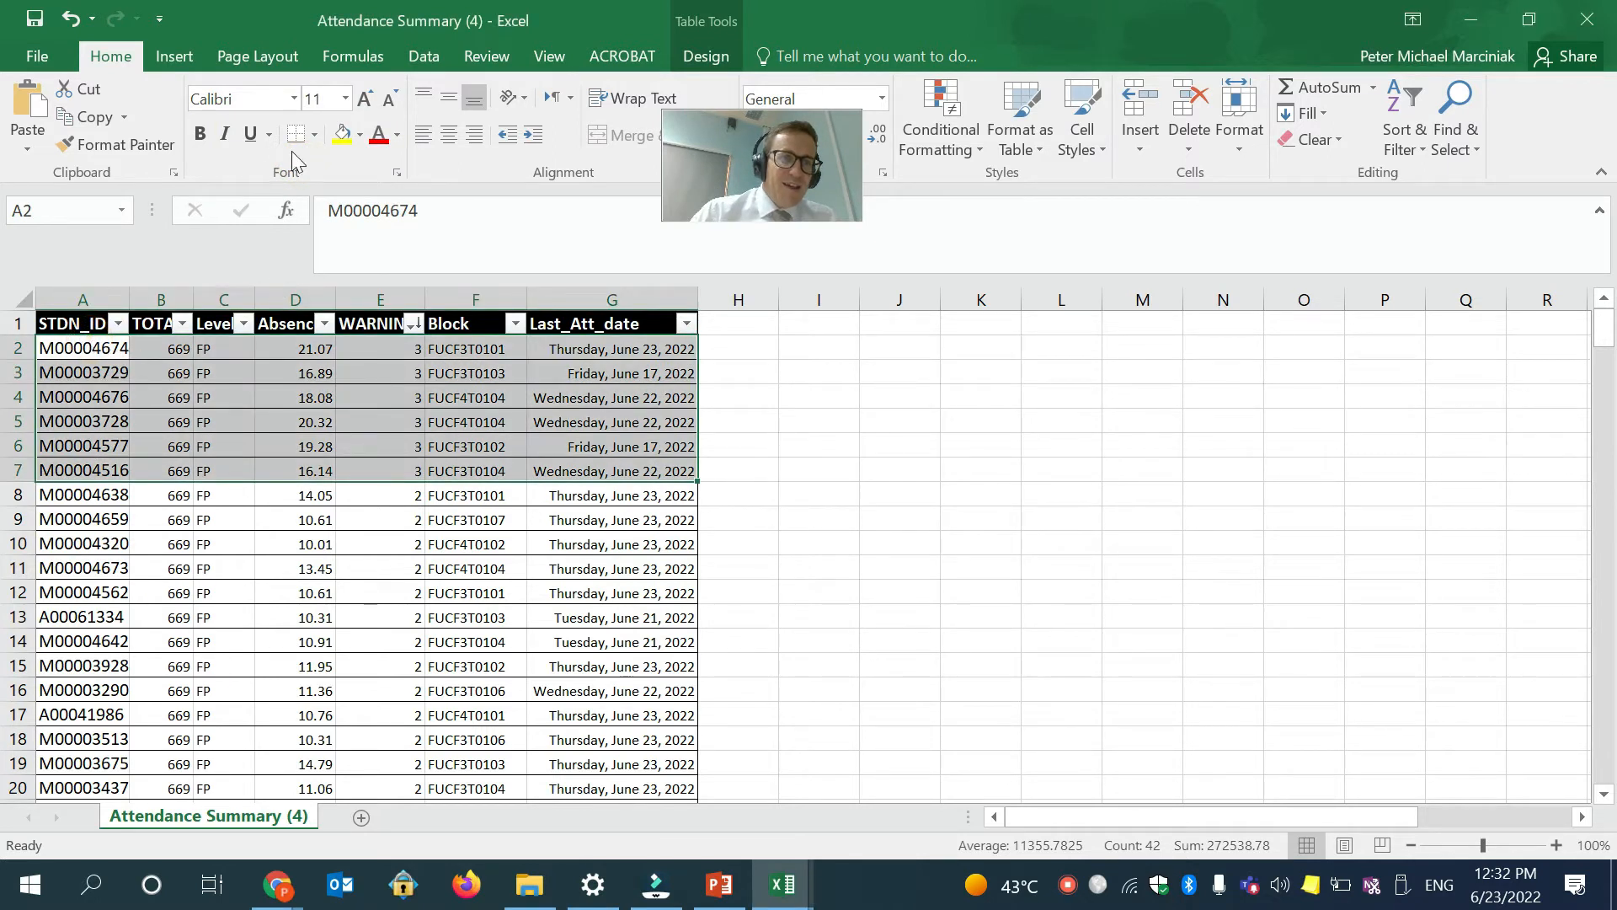
left_click(364, 139)
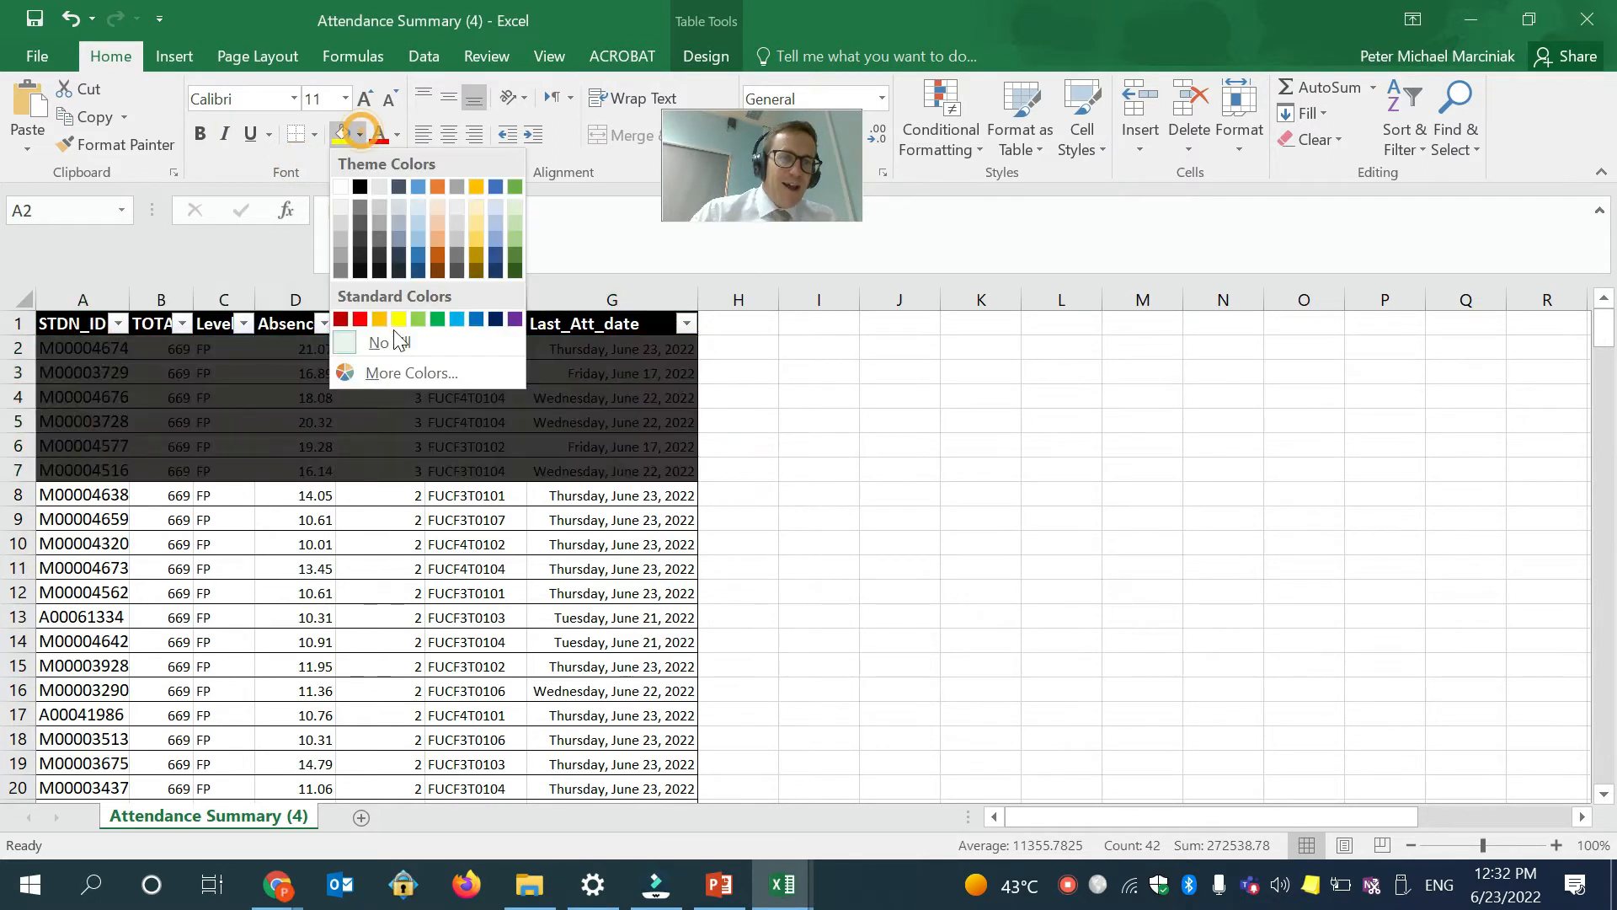
left_click(348, 317)
Fill the level-2 rows from row 8 orange and the level-1 rows from row 28 yellow.
left_click_drag(105, 496, 628, 667)
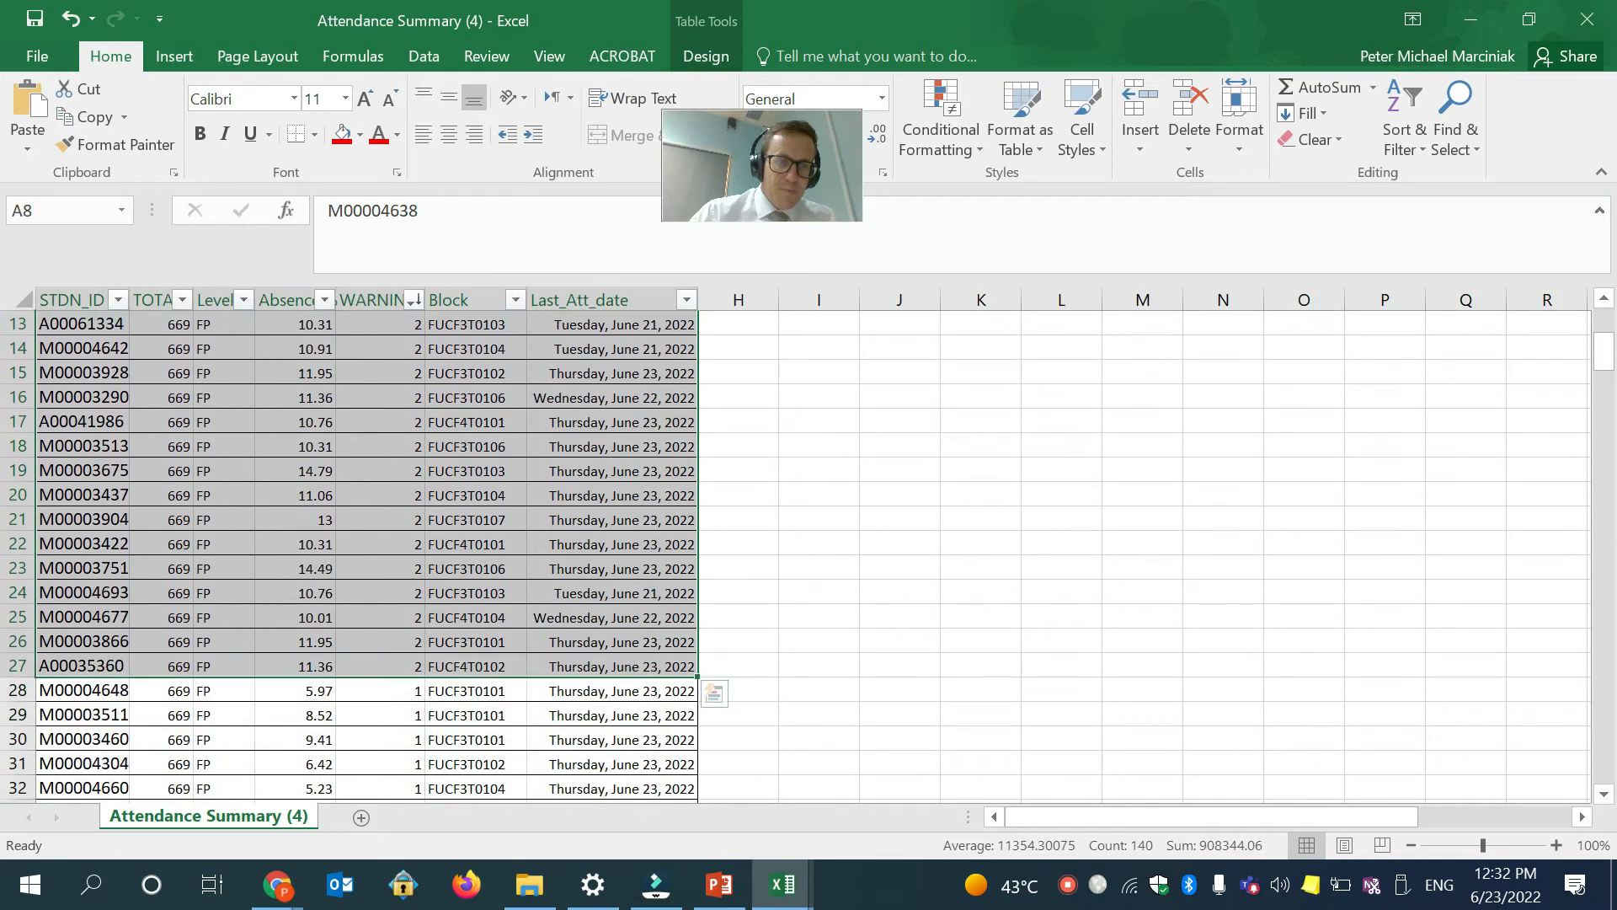
left_click(359, 135)
left_click(377, 320)
scroll(209, 604, "up", 4)
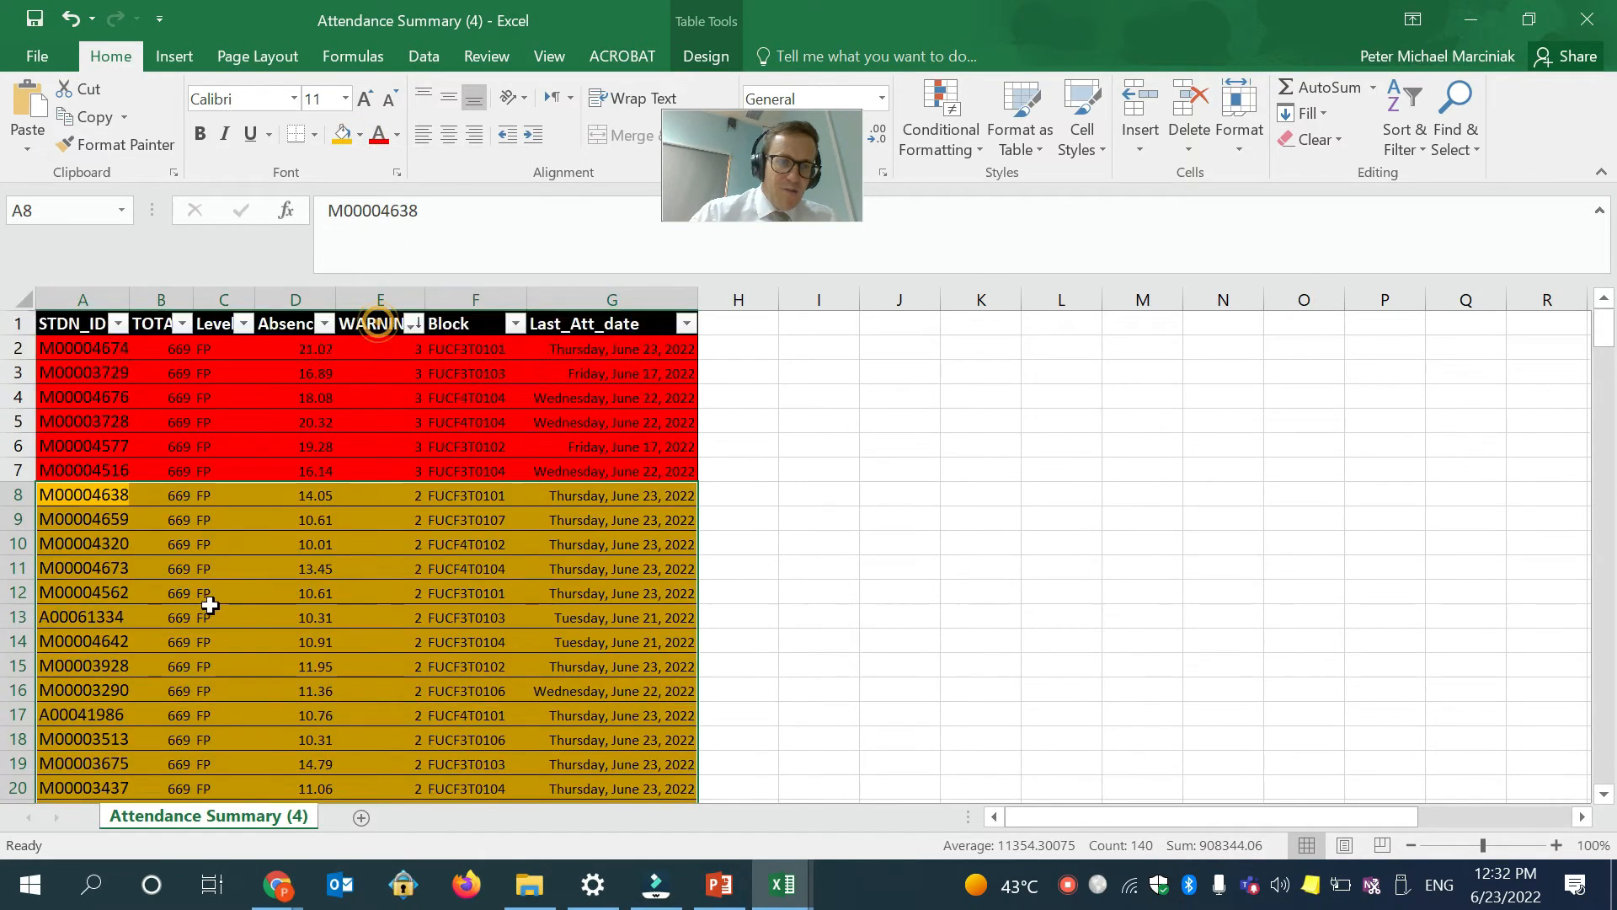
scroll(209, 604, "down", 7)
left_click_drag(105, 480, 654, 422)
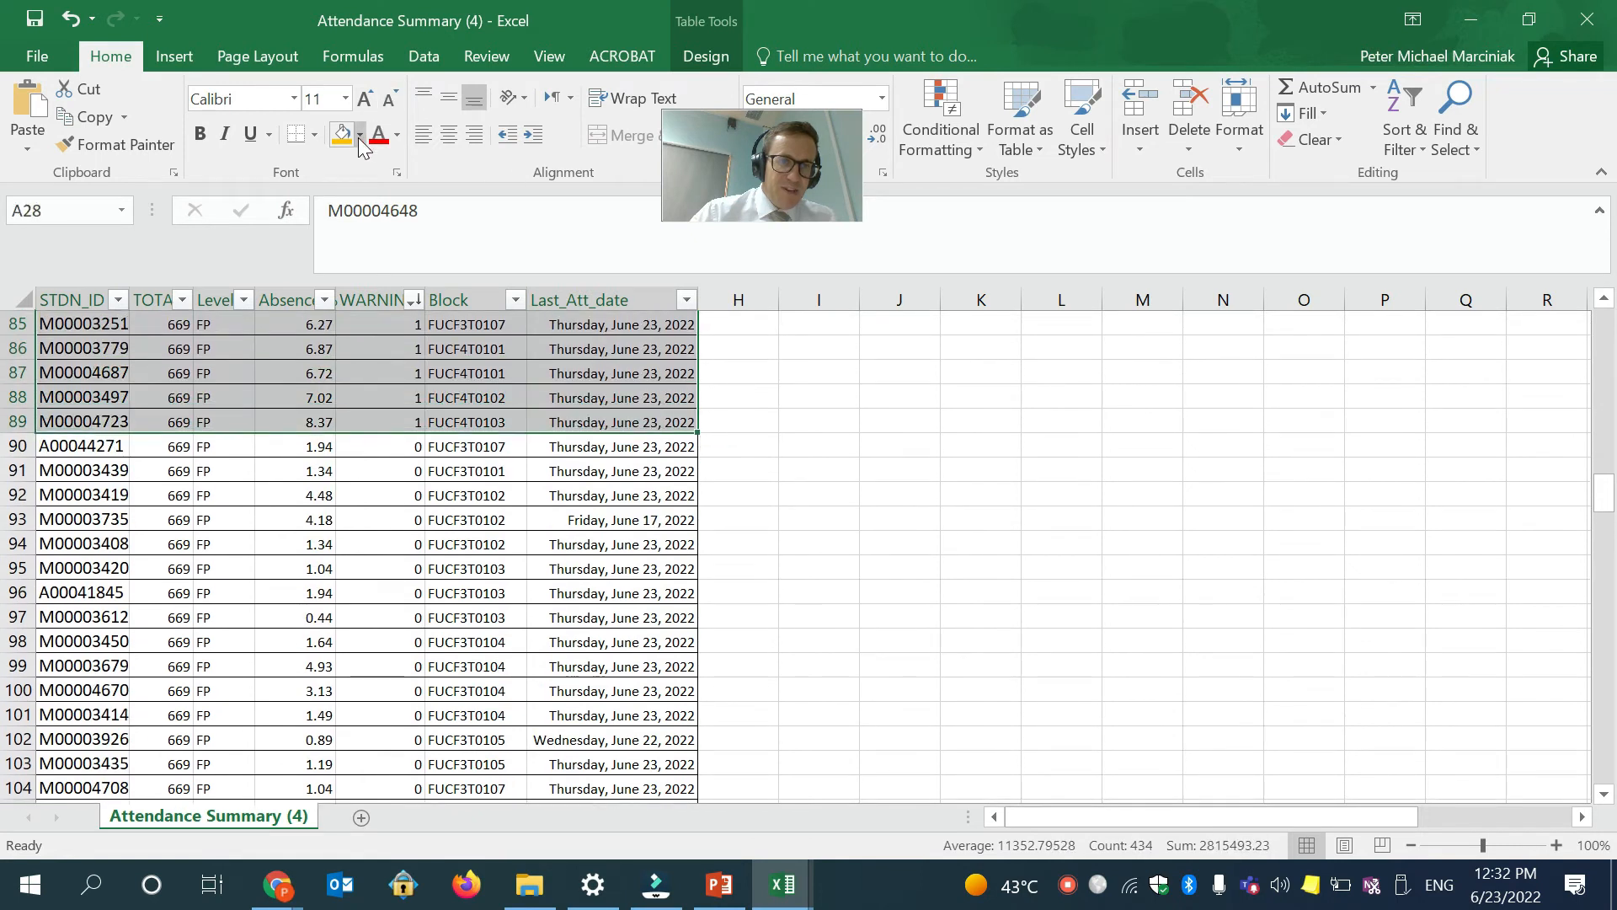
left_click(360, 135)
left_click(401, 320)
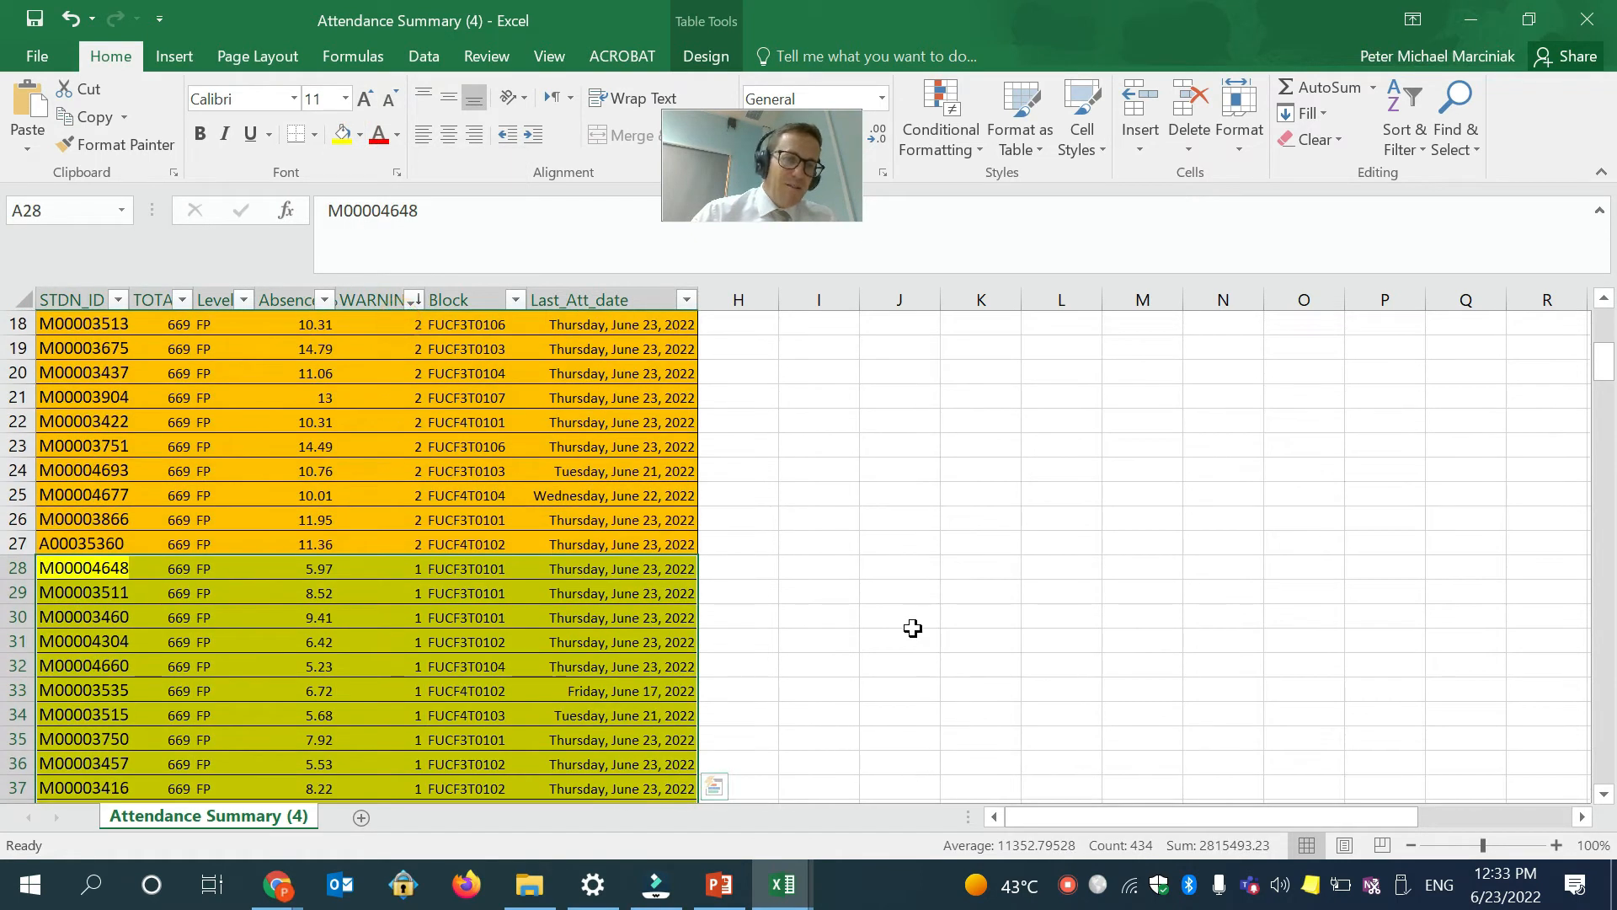
scroll(893, 630, "up", 6)
left_click(689, 486)
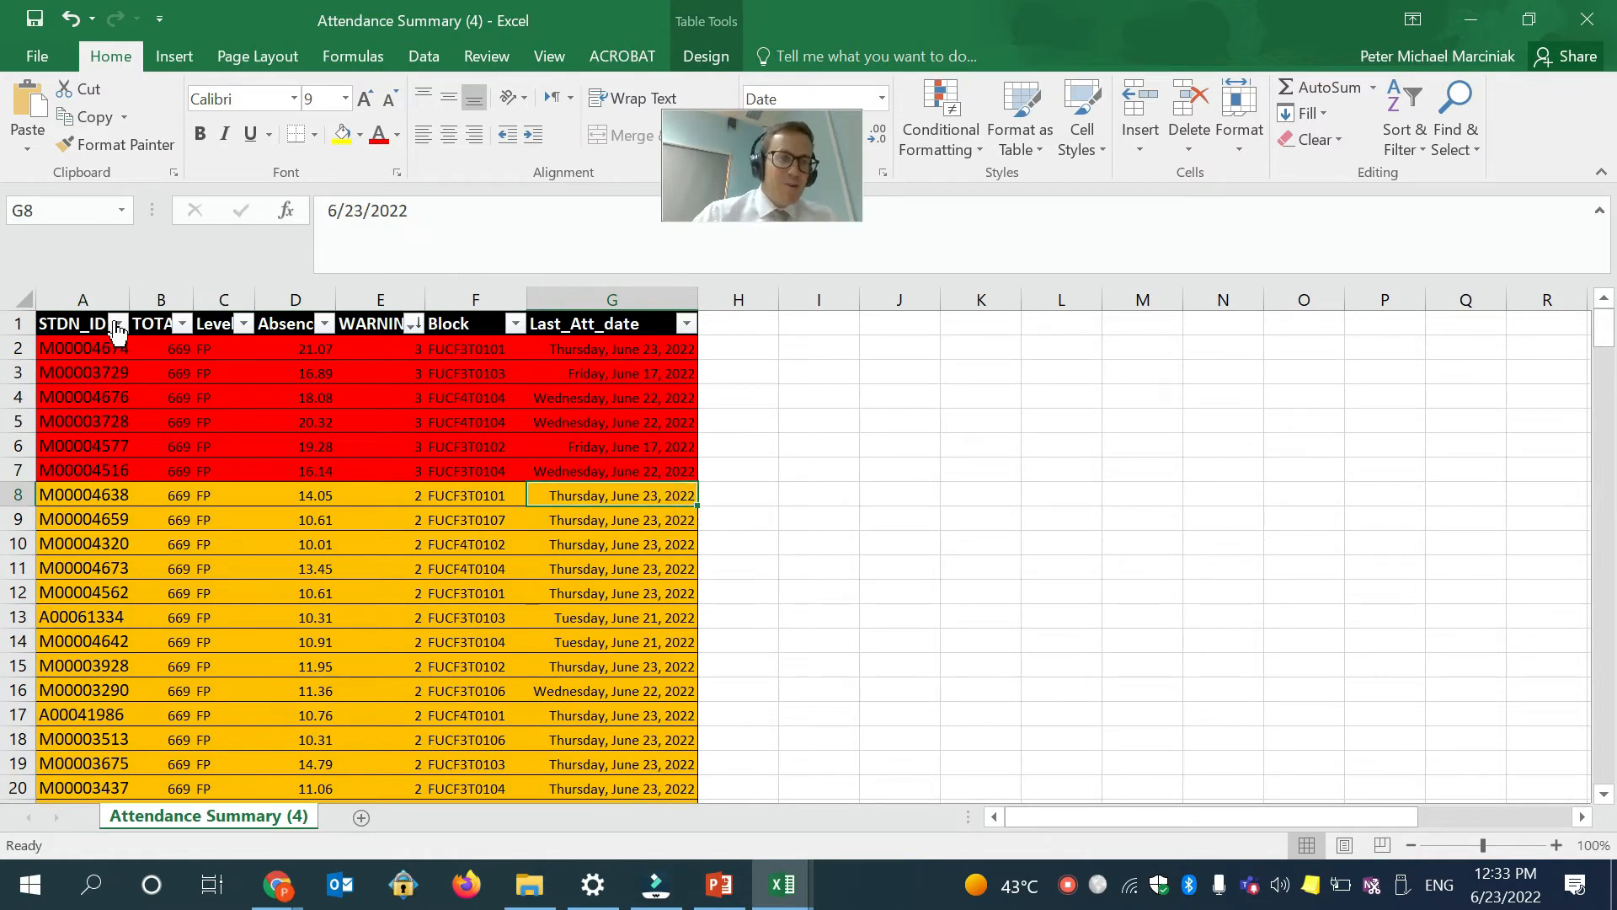
Sort the table by STDN_ID from A to Z.
left_click(566, 428)
left_click(516, 323)
left_click(517, 325)
left_click(117, 323)
left_click(124, 357)
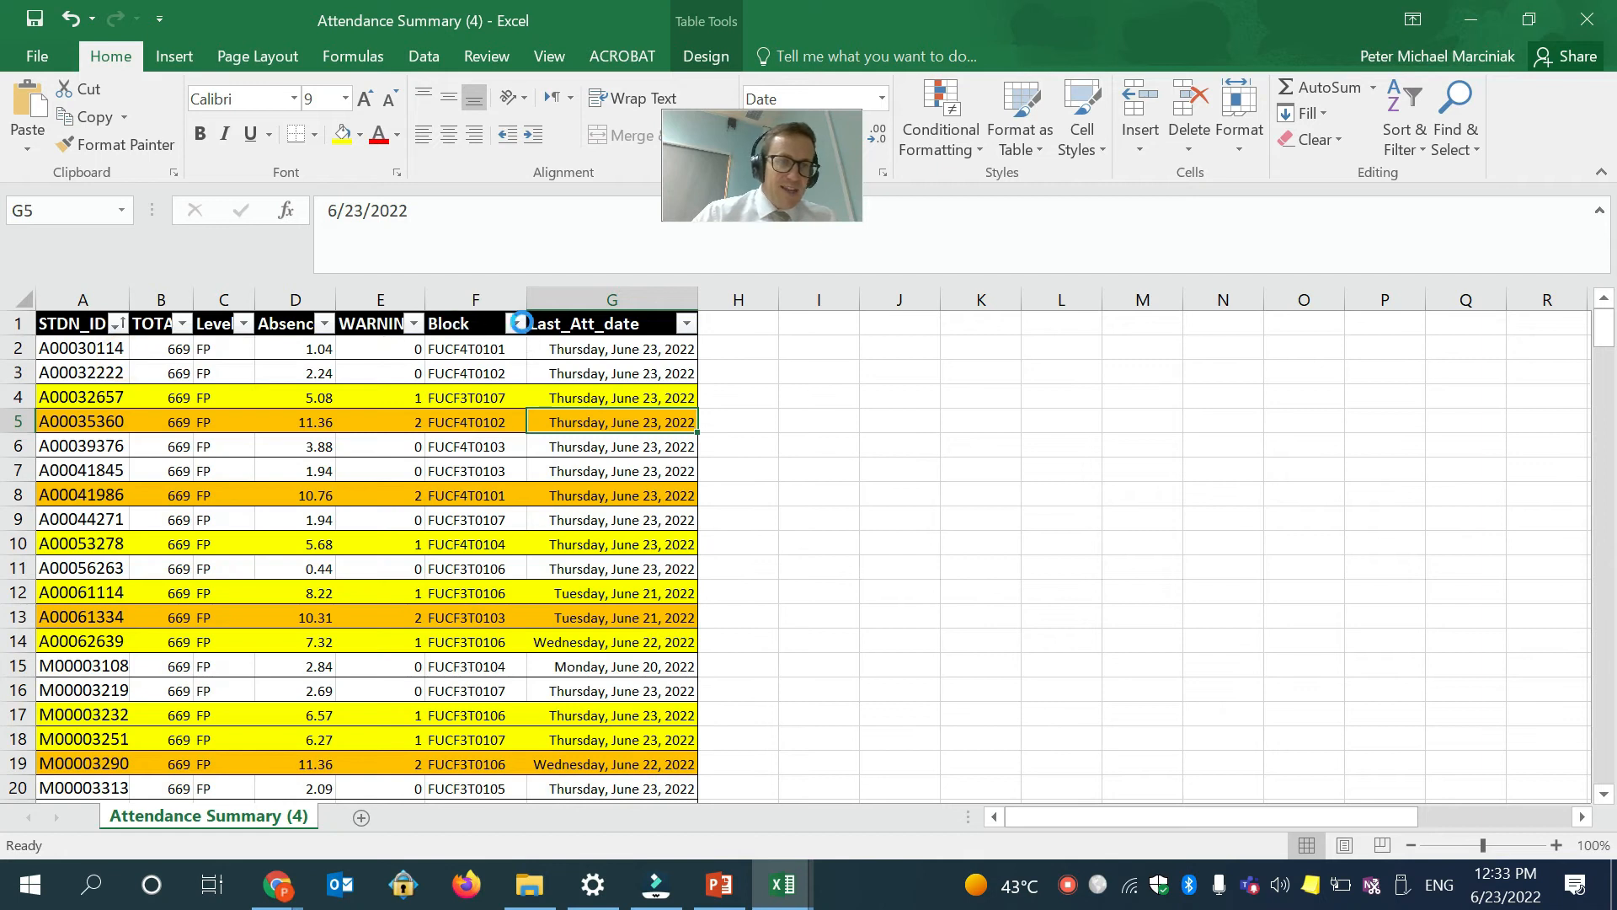
Filter the Block column to FUCF3T0101 only and select the red-flagged row 211.
left_click(518, 323)
left_click(313, 570)
left_click(301, 590)
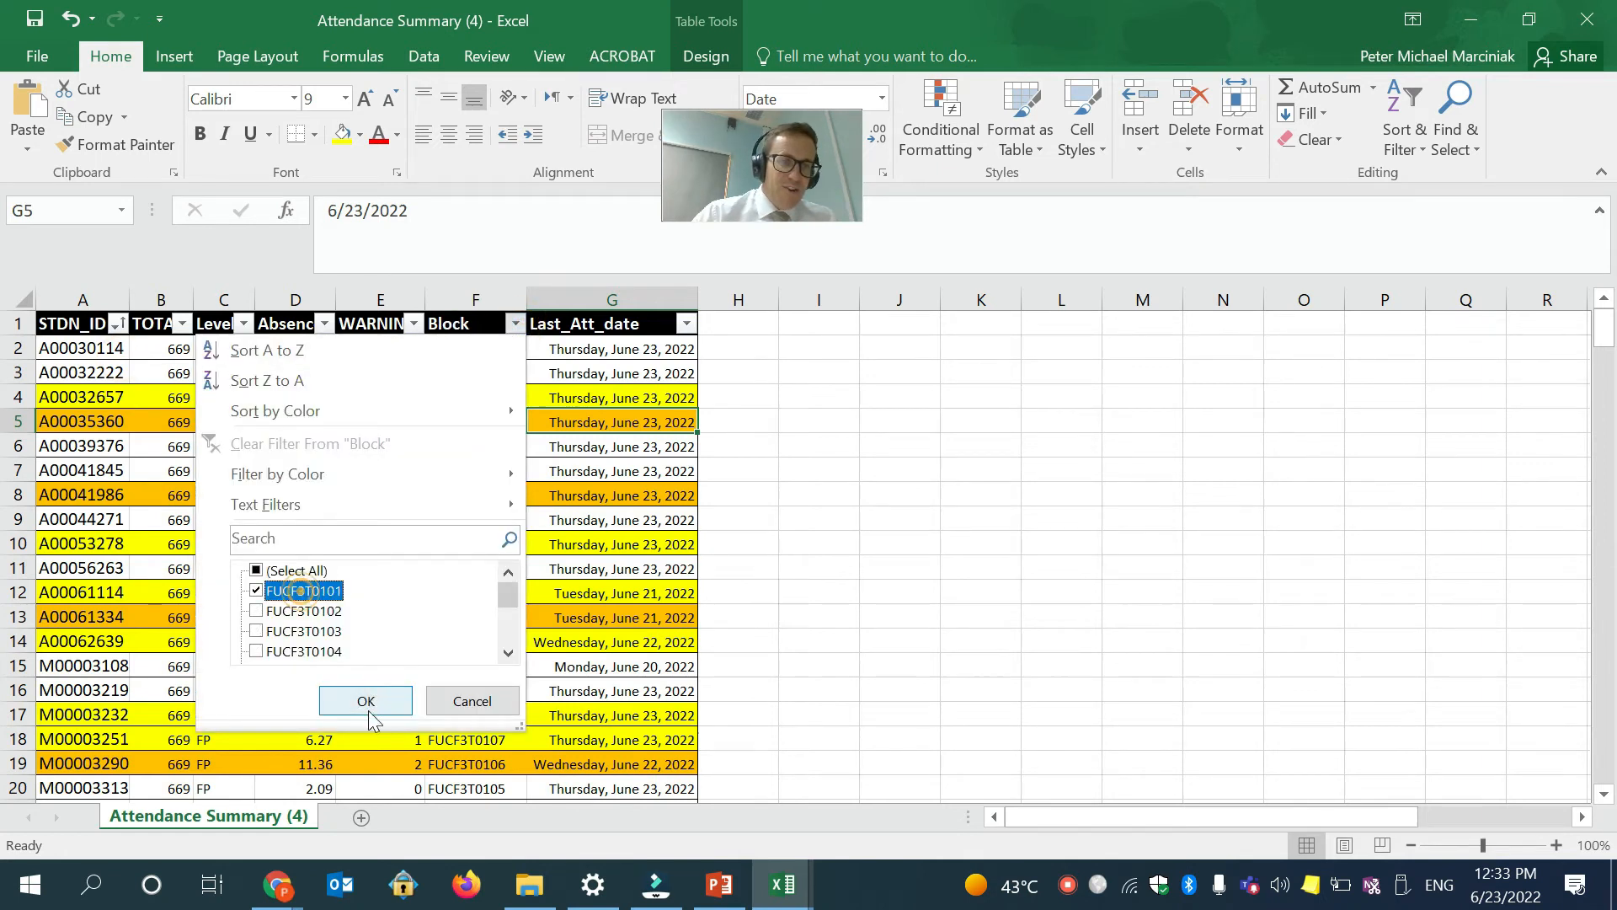
left_click(369, 712)
scroll(505, 556, "down", 3)
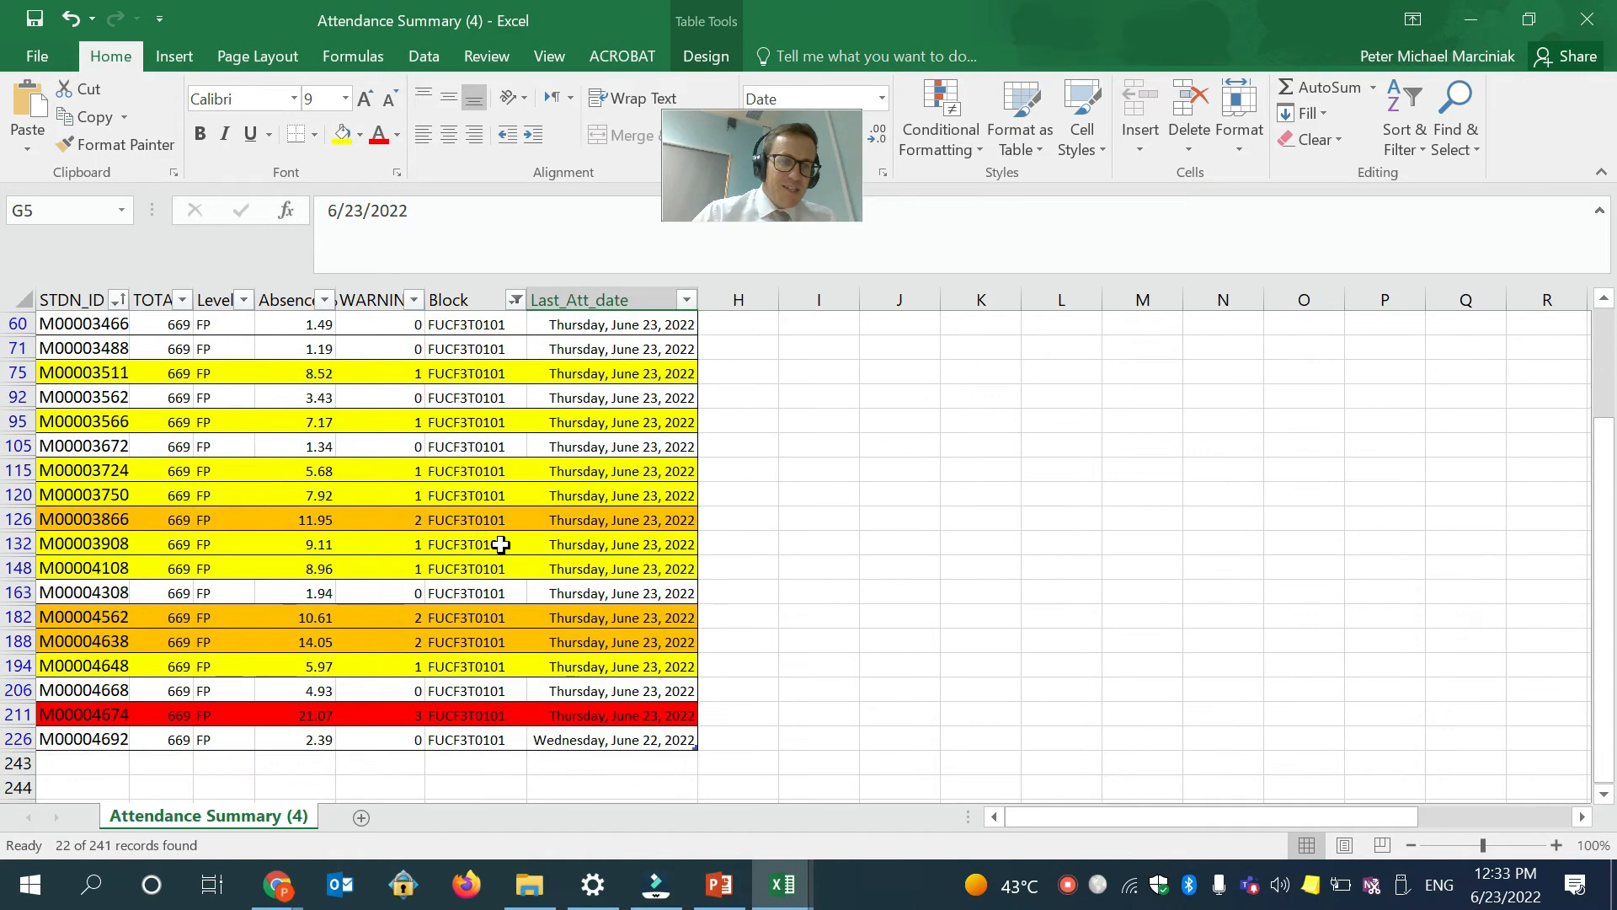
scroll(514, 556, "down", 1)
left_click(623, 664)
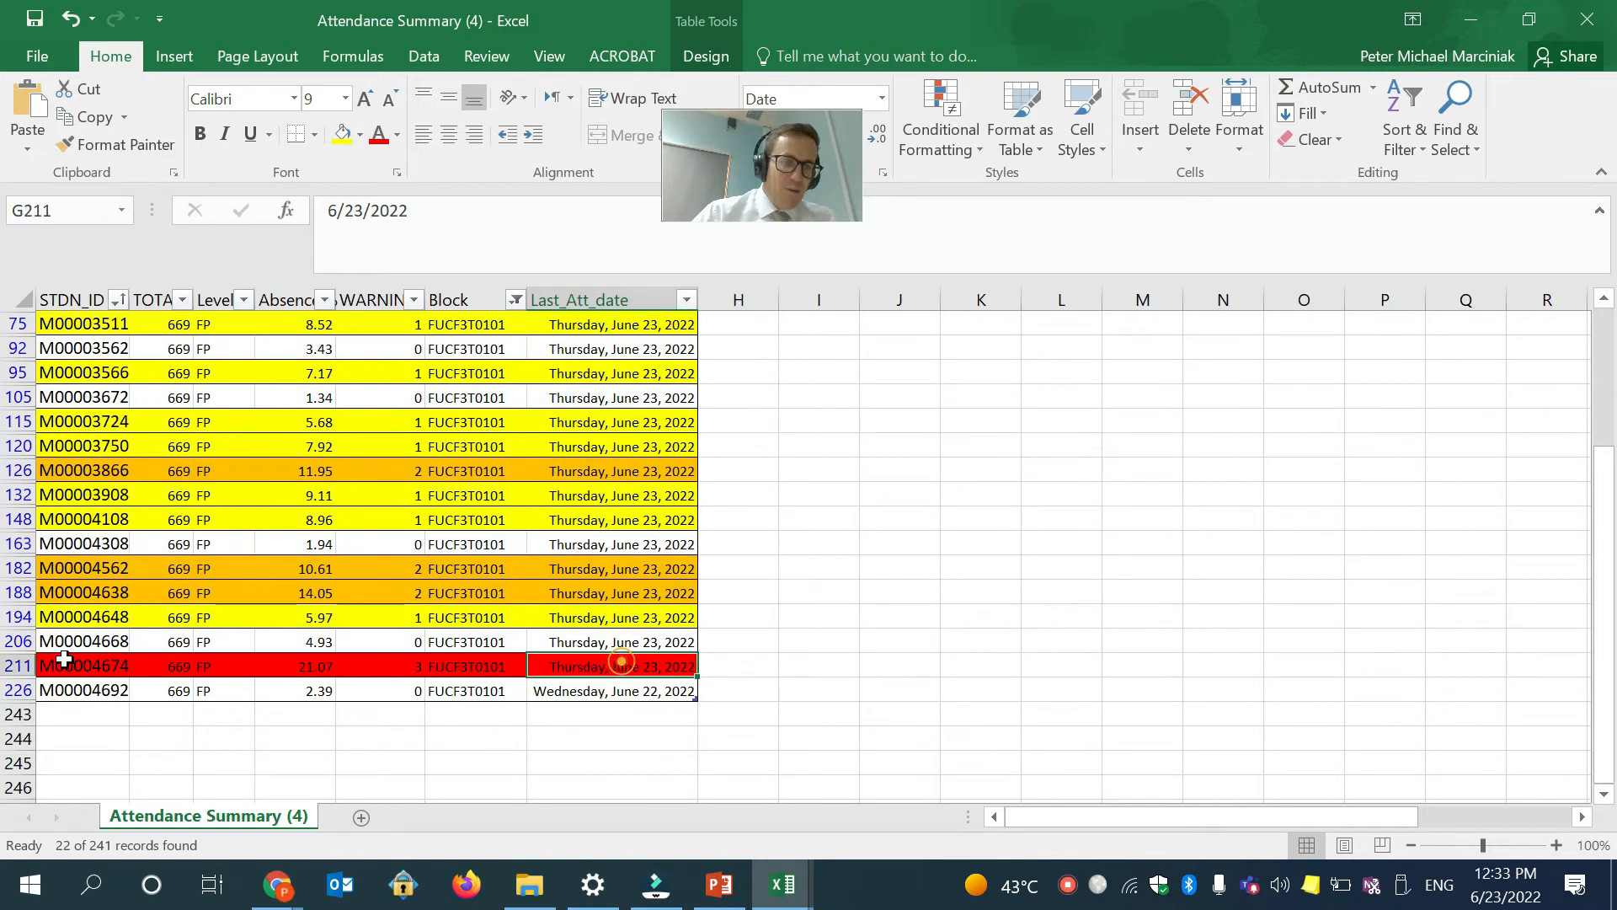
left_click(20, 665)
scroll(206, 664, "up", 2)
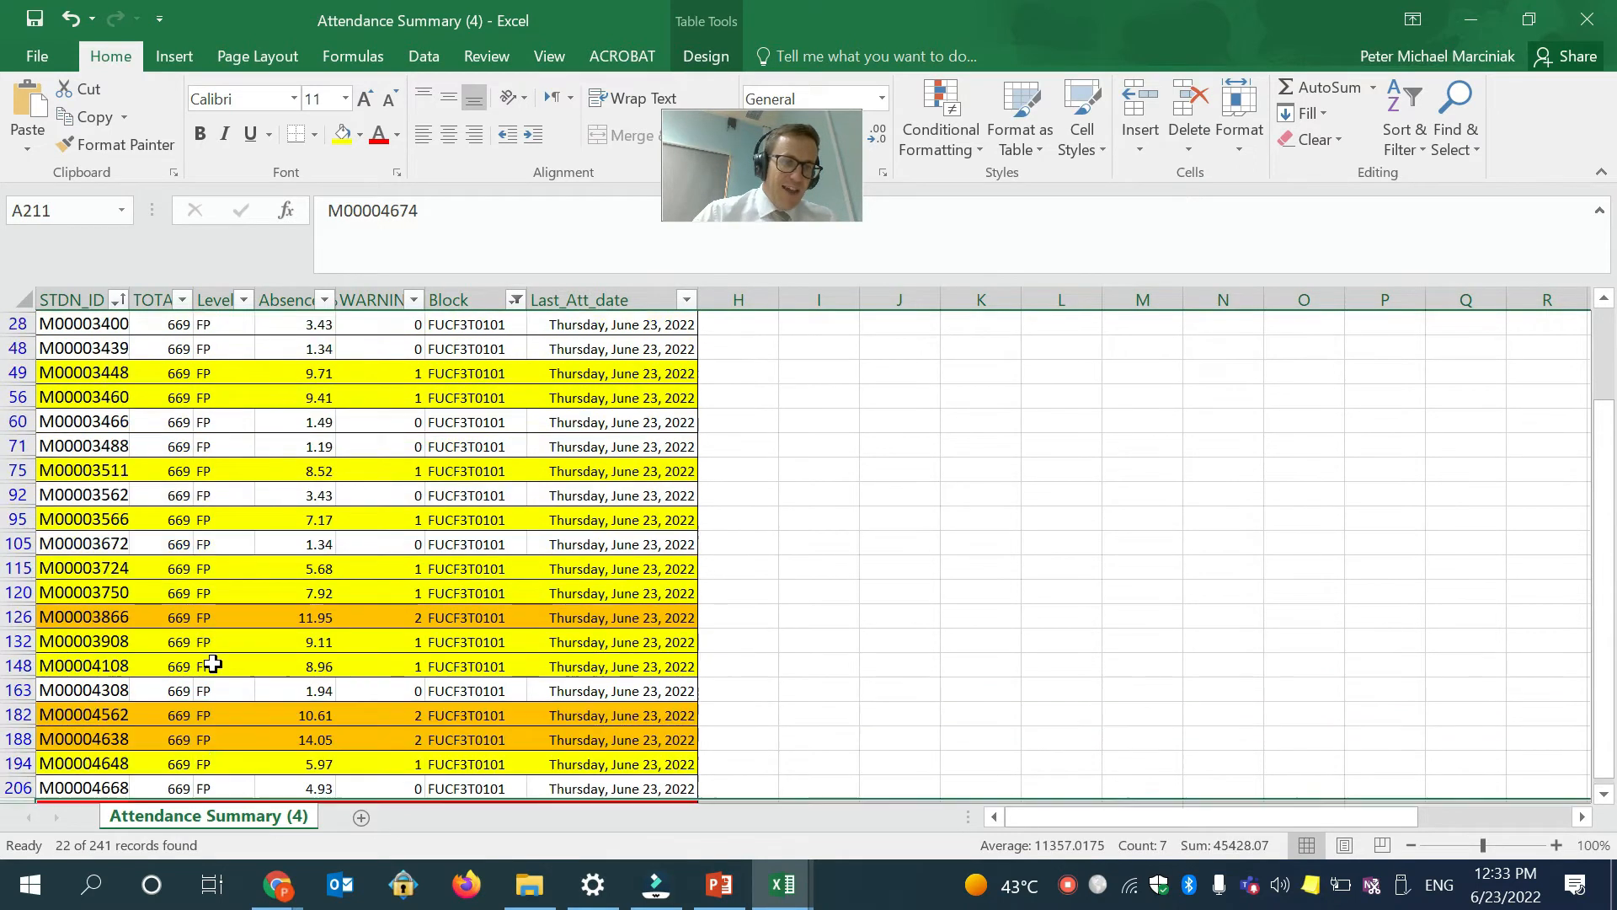
scroll(270, 644, "down", 1)
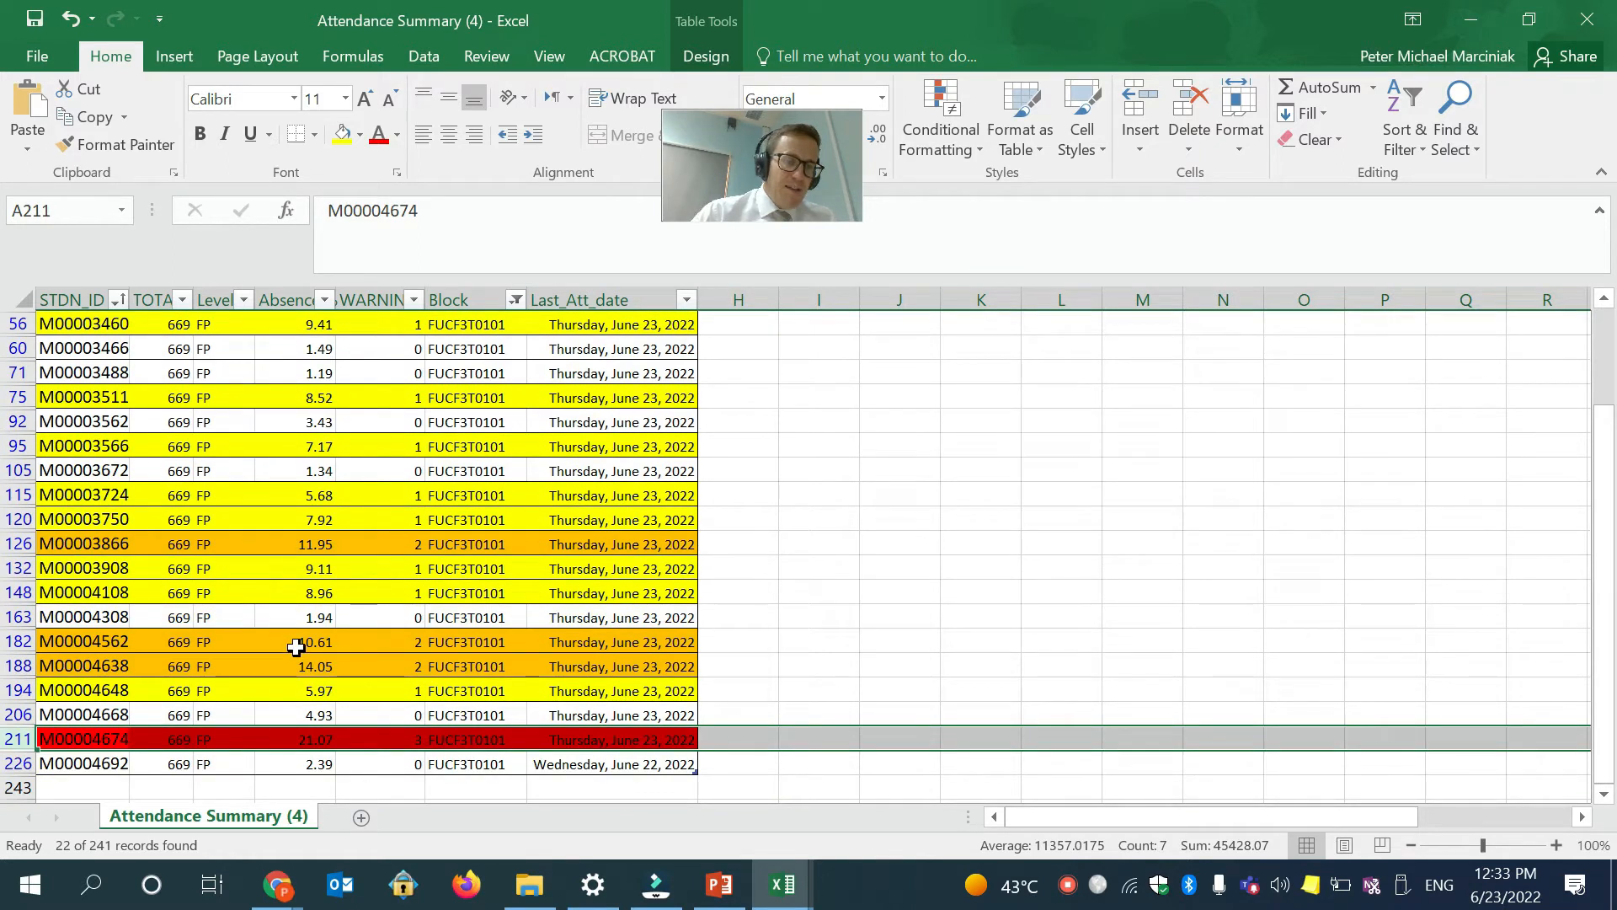
scroll(231, 495, "up", 1)
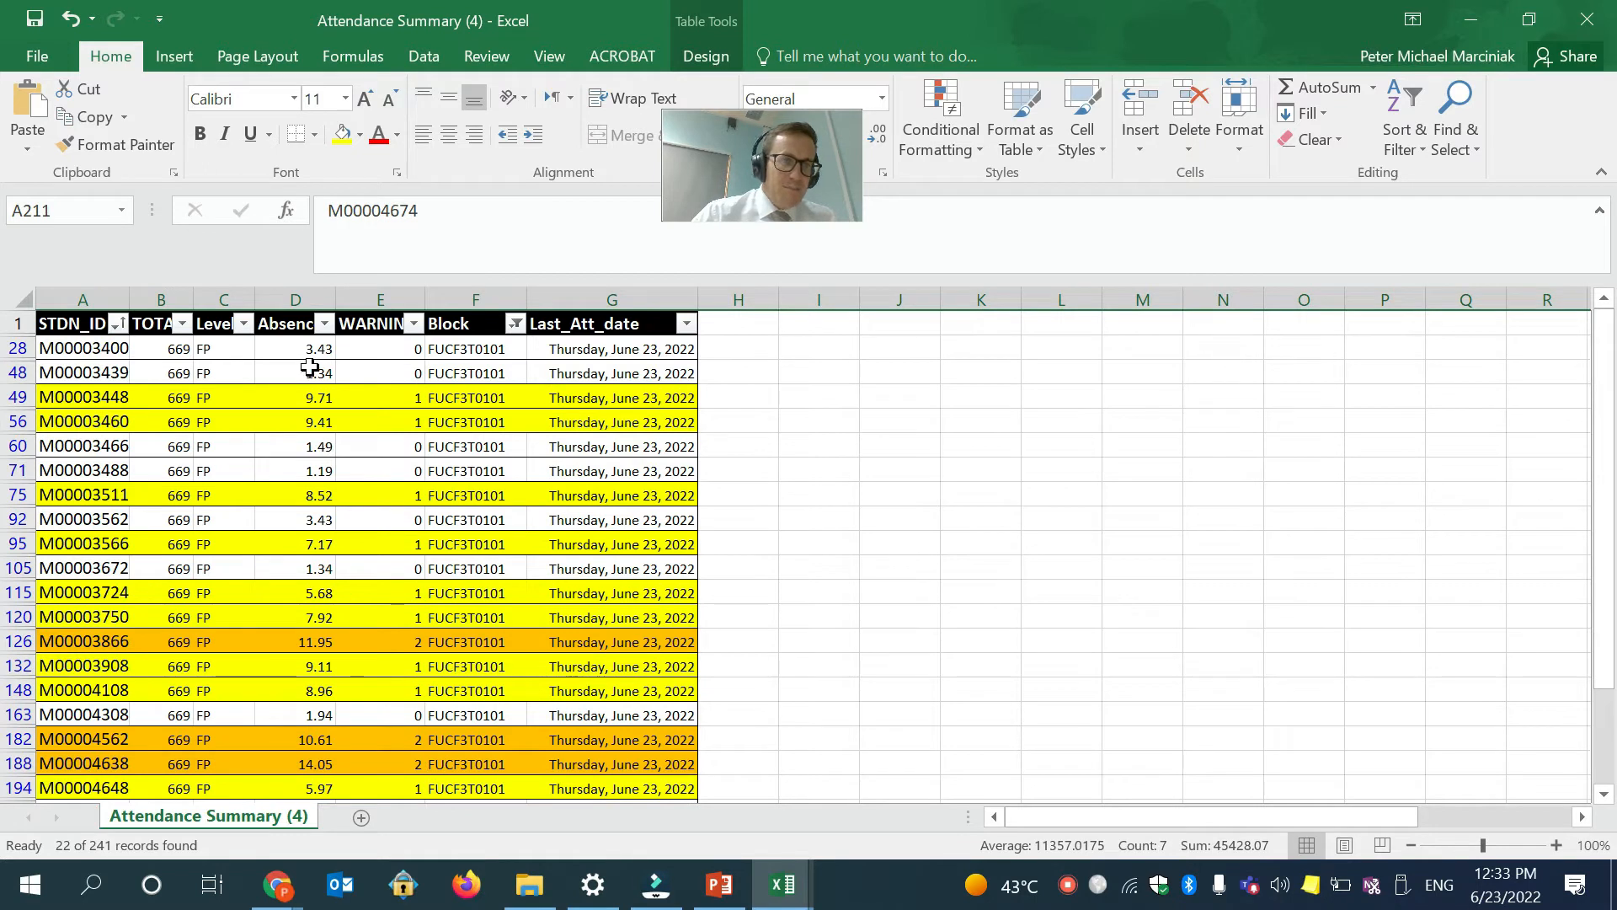
Open the print preview, keeping Microsoft Print to PDF as the printer.
left_click(58, 57)
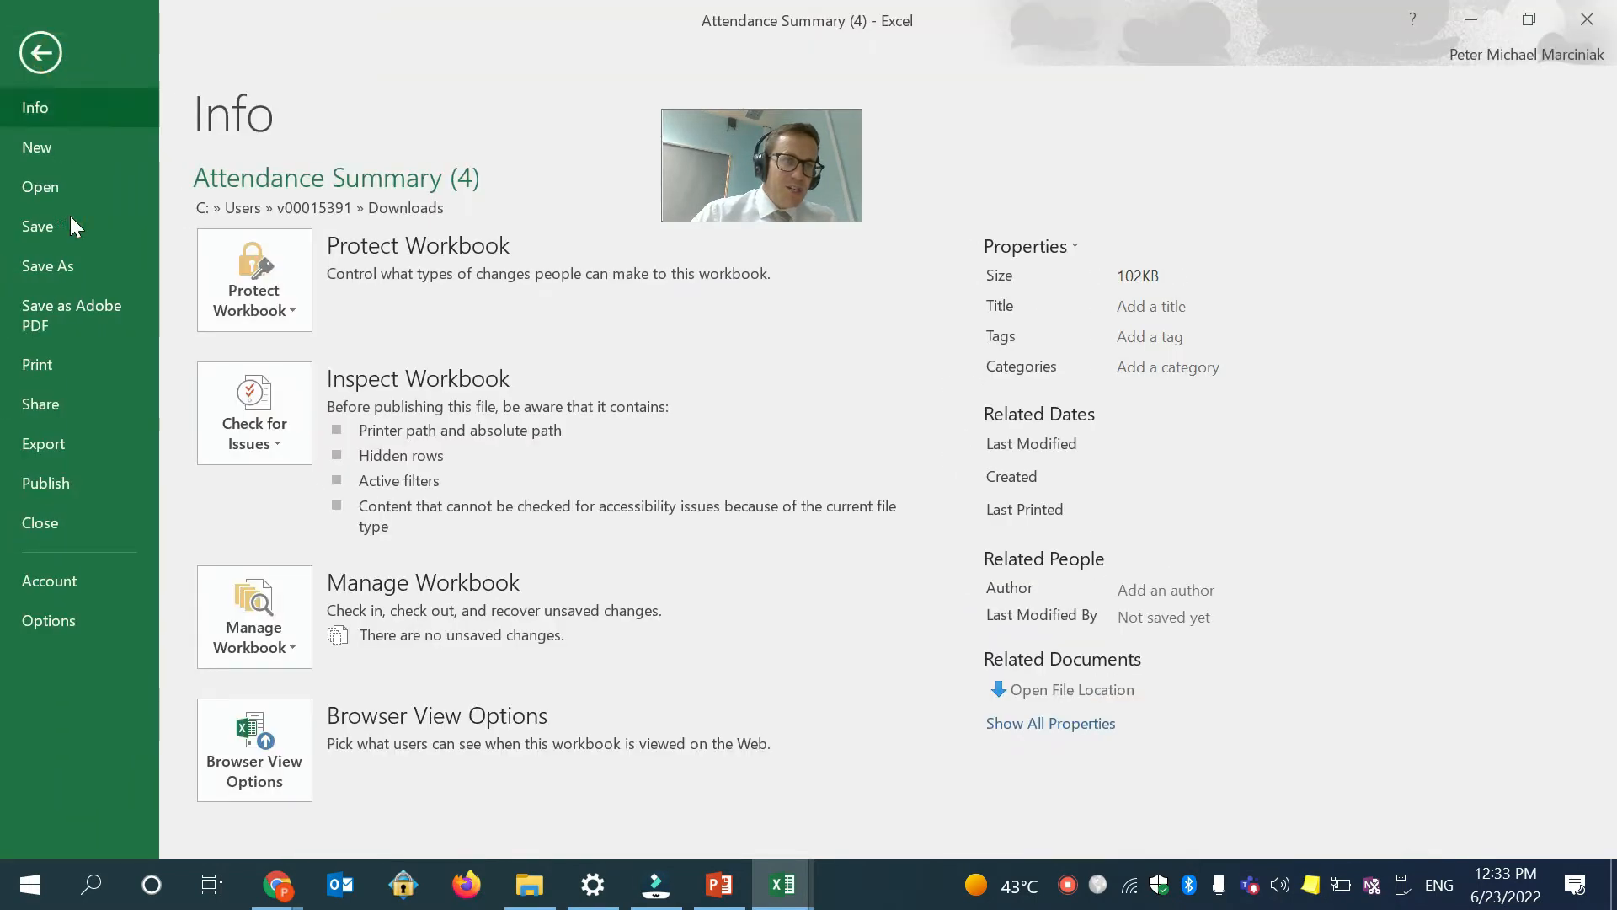
left_click(1026, 670)
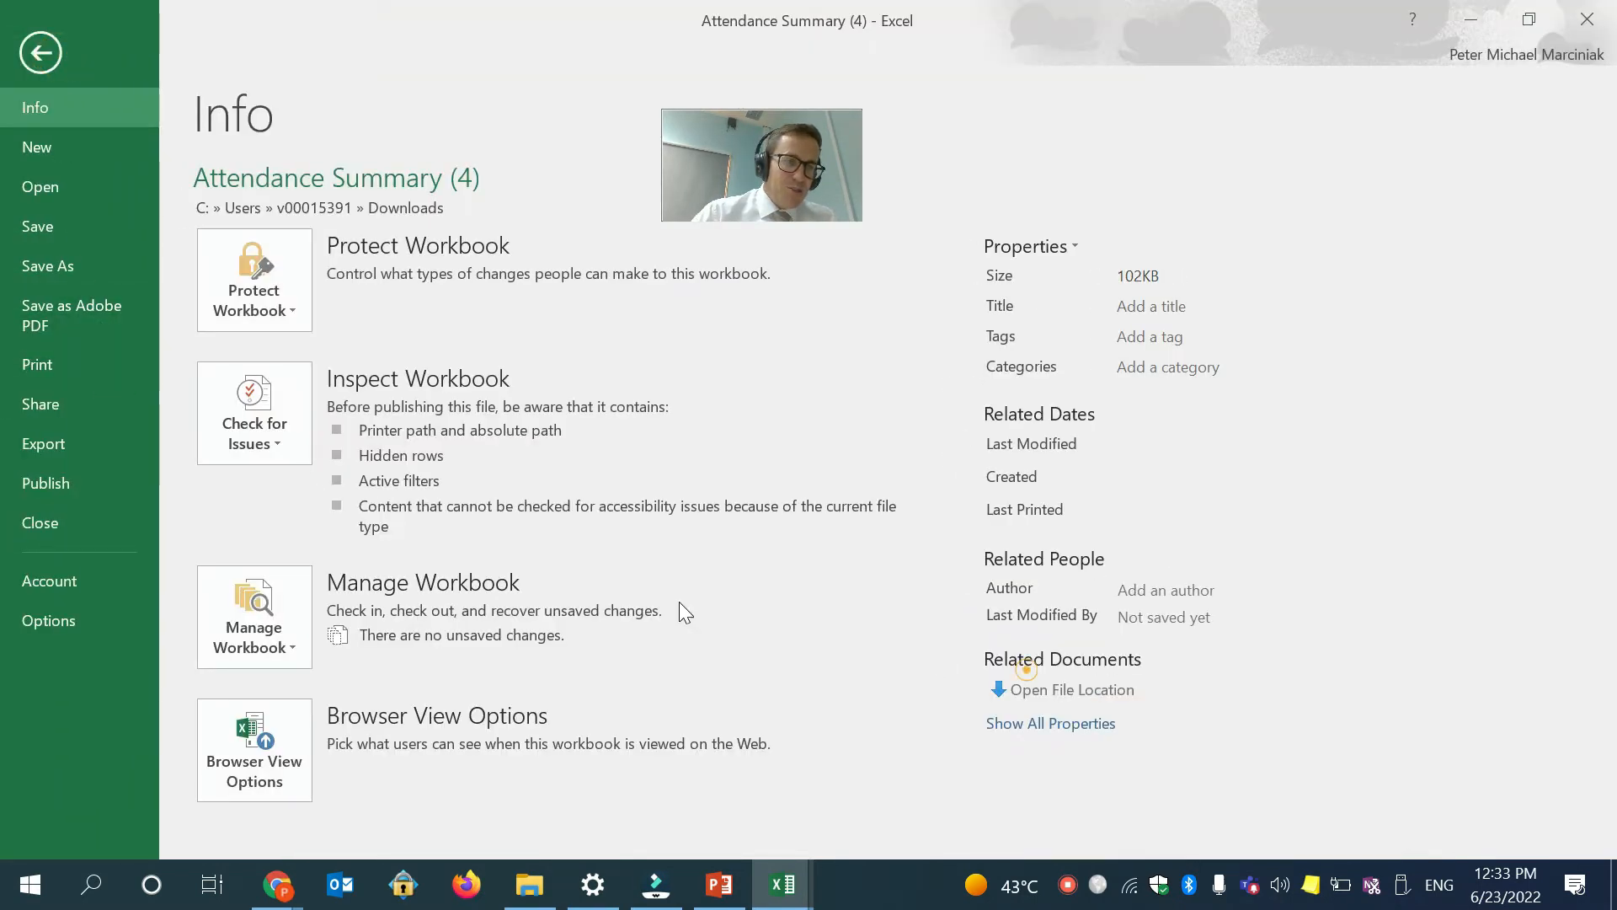
left_click(94, 365)
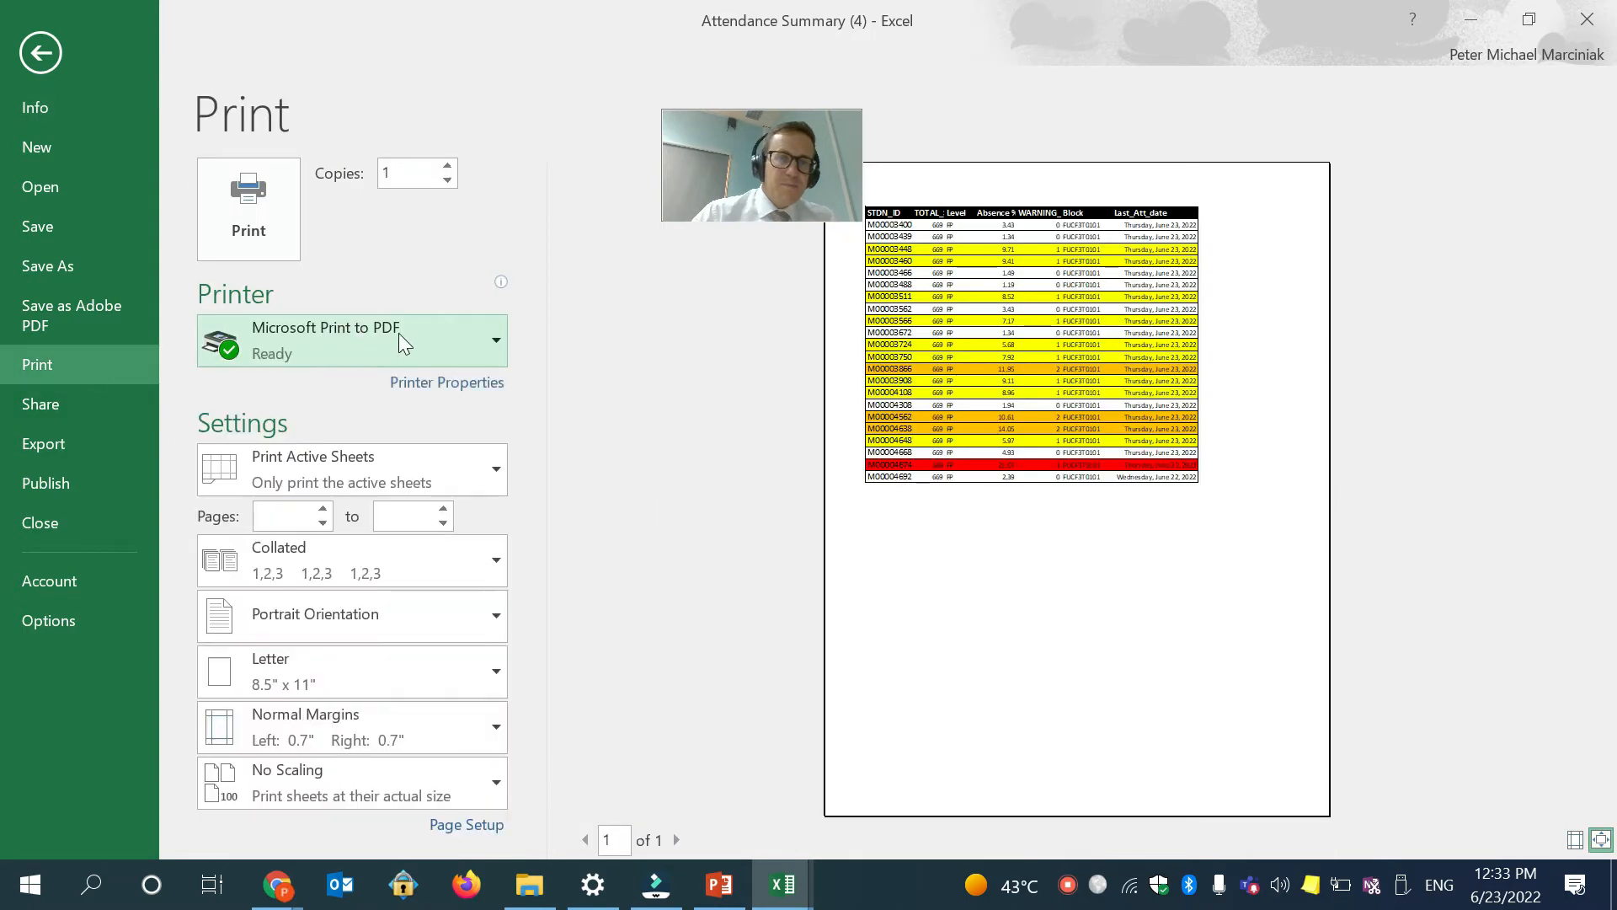
left_click(406, 332)
left_click(557, 367)
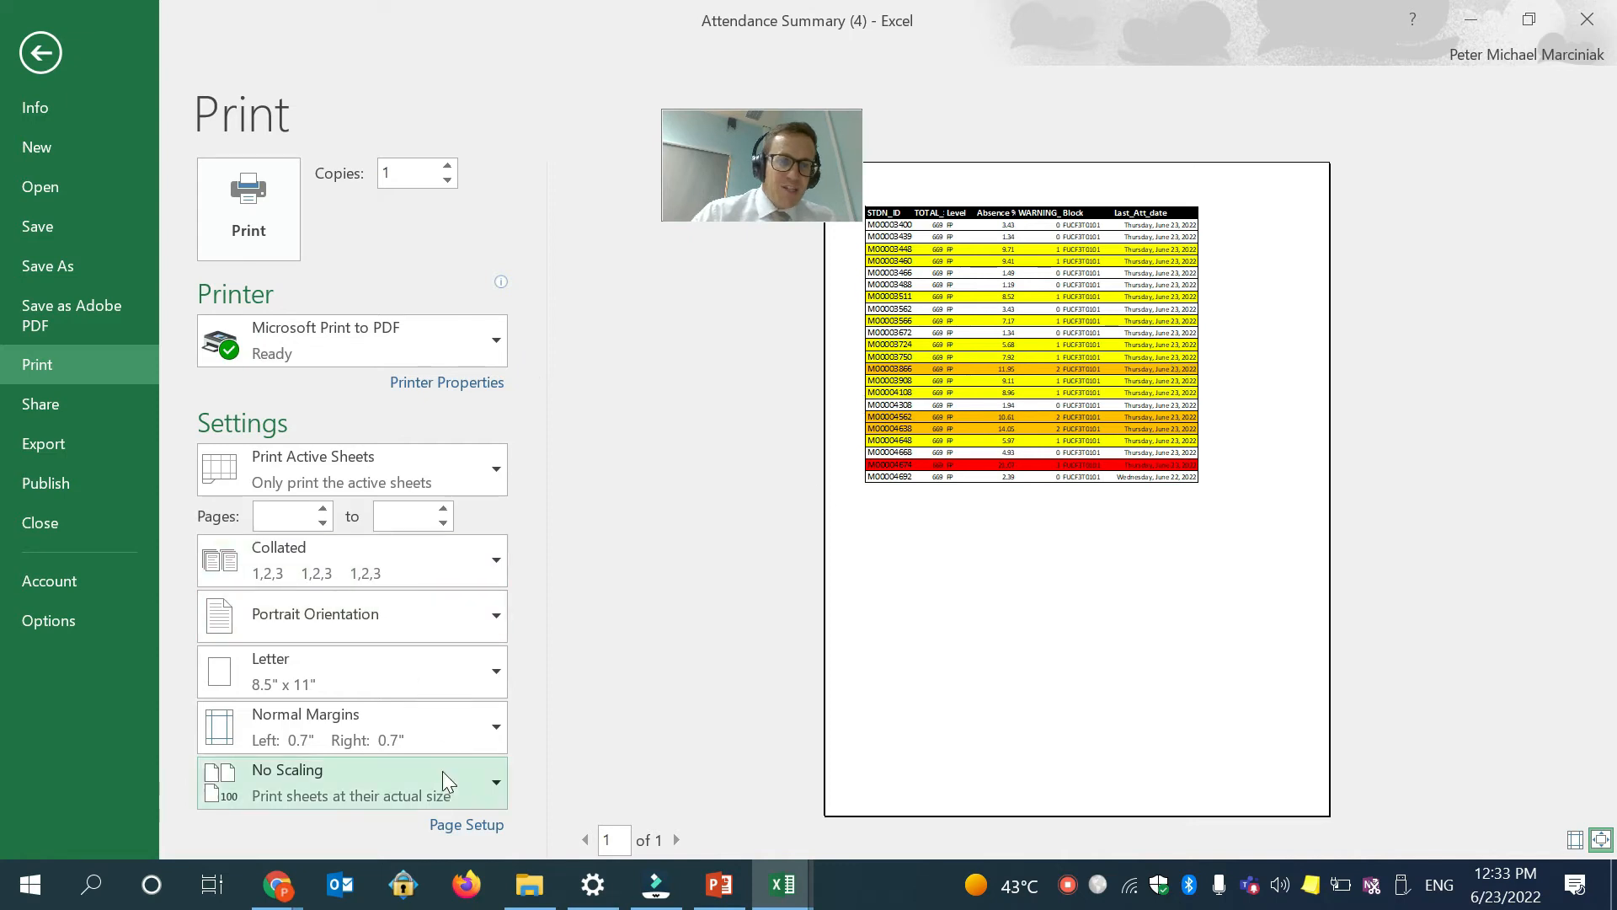
Fit the sheet to one landscape page, print to PDF, then cancel saving the output.
left_click(454, 822)
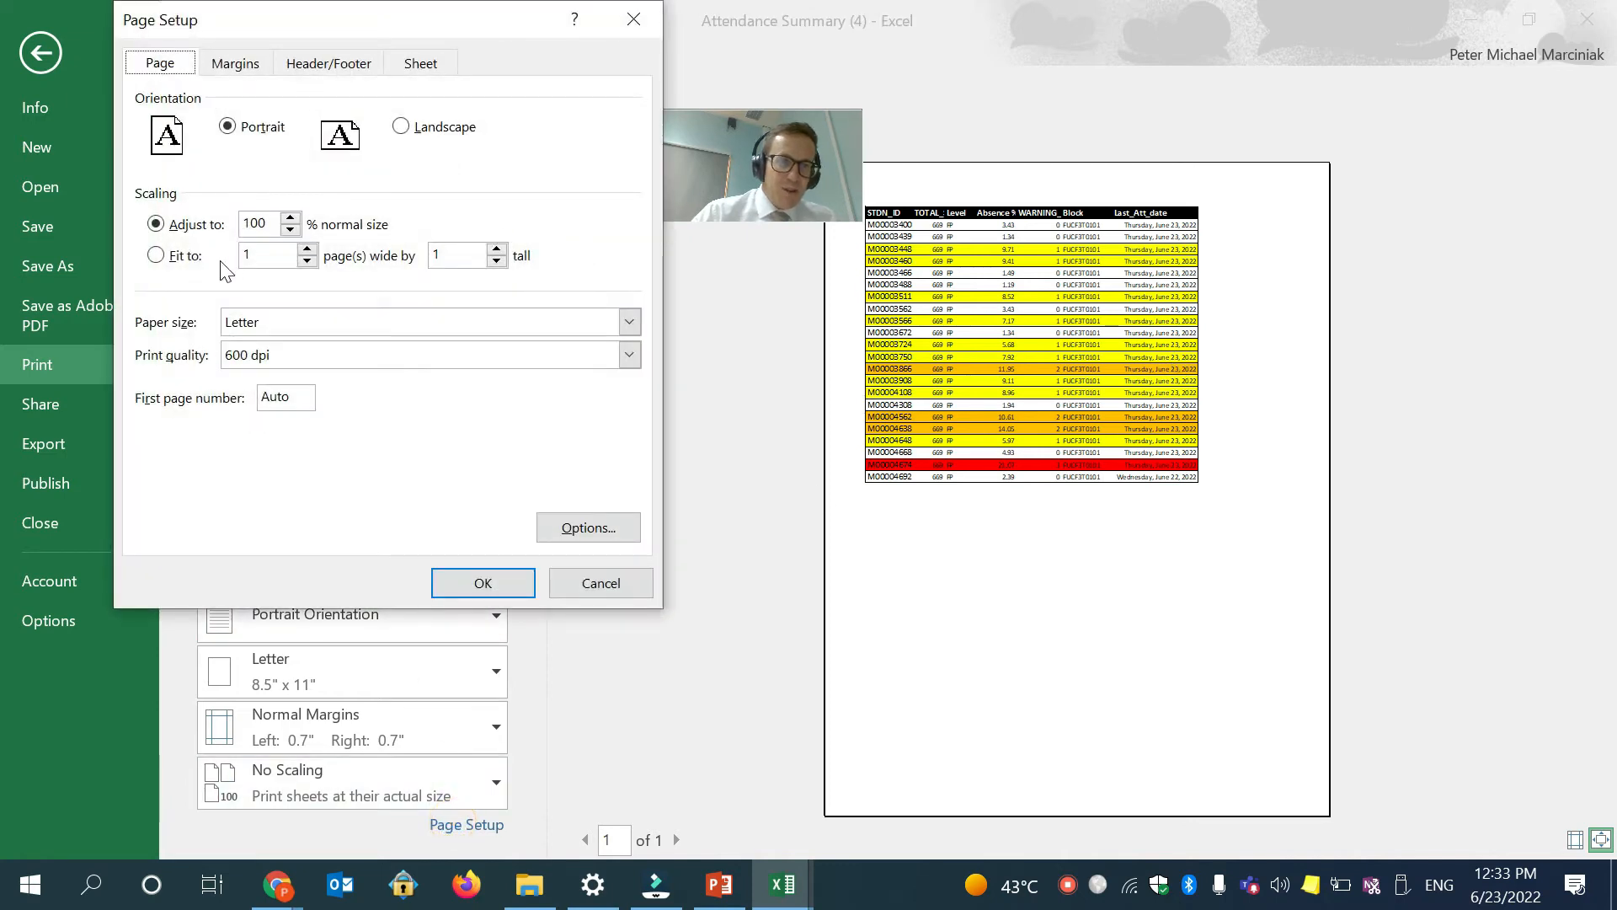
left_click(160, 258)
left_click(471, 580)
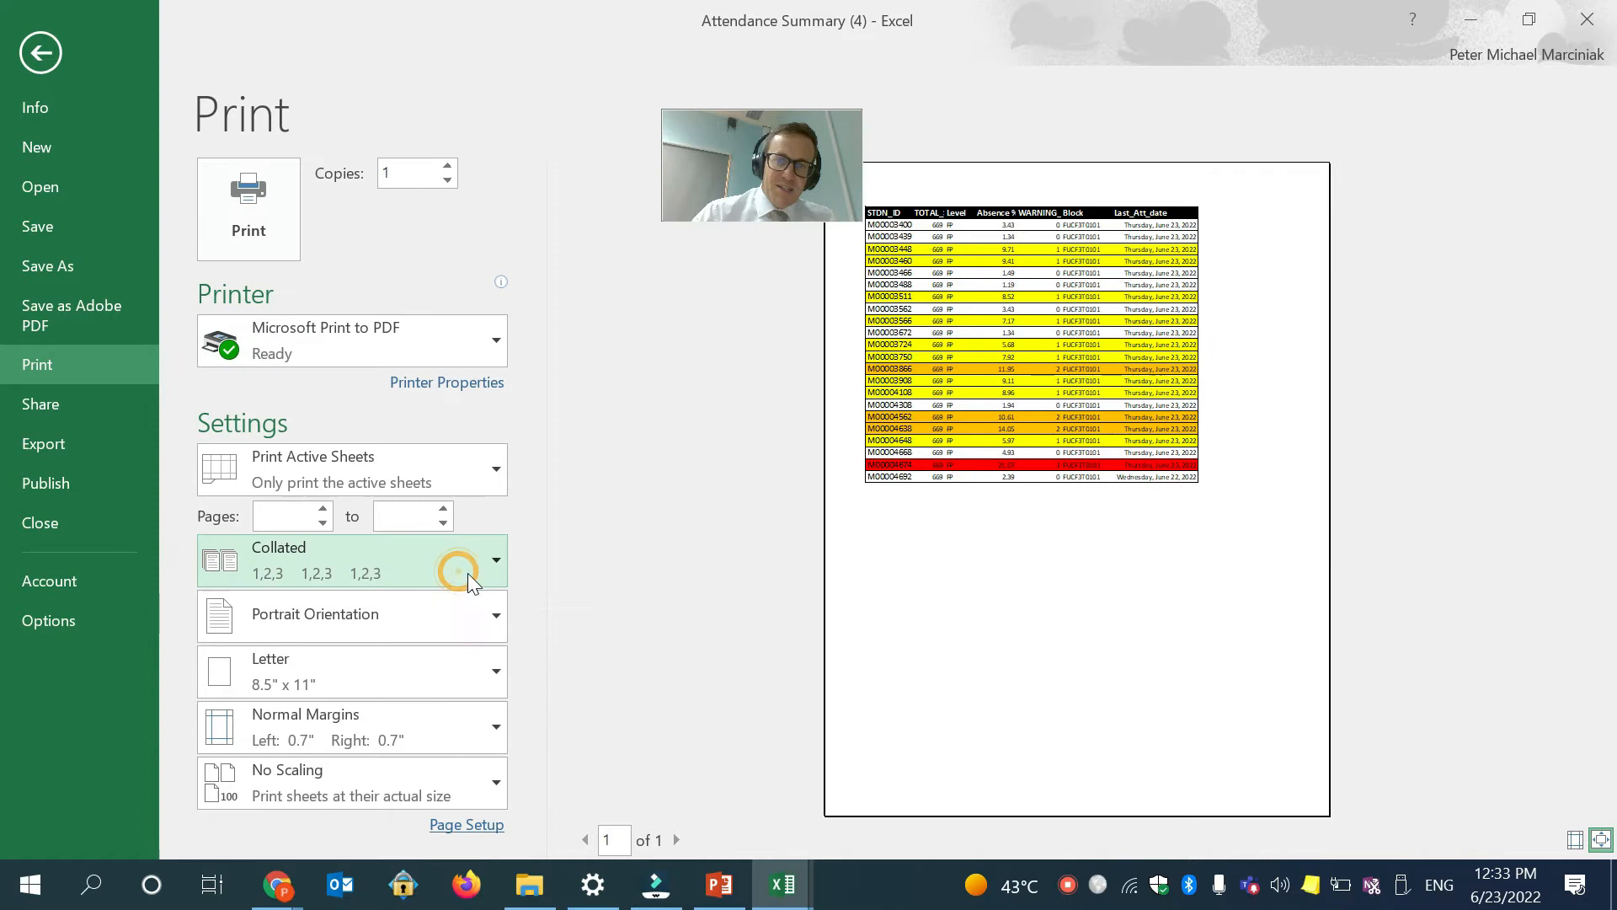
left_click(447, 824)
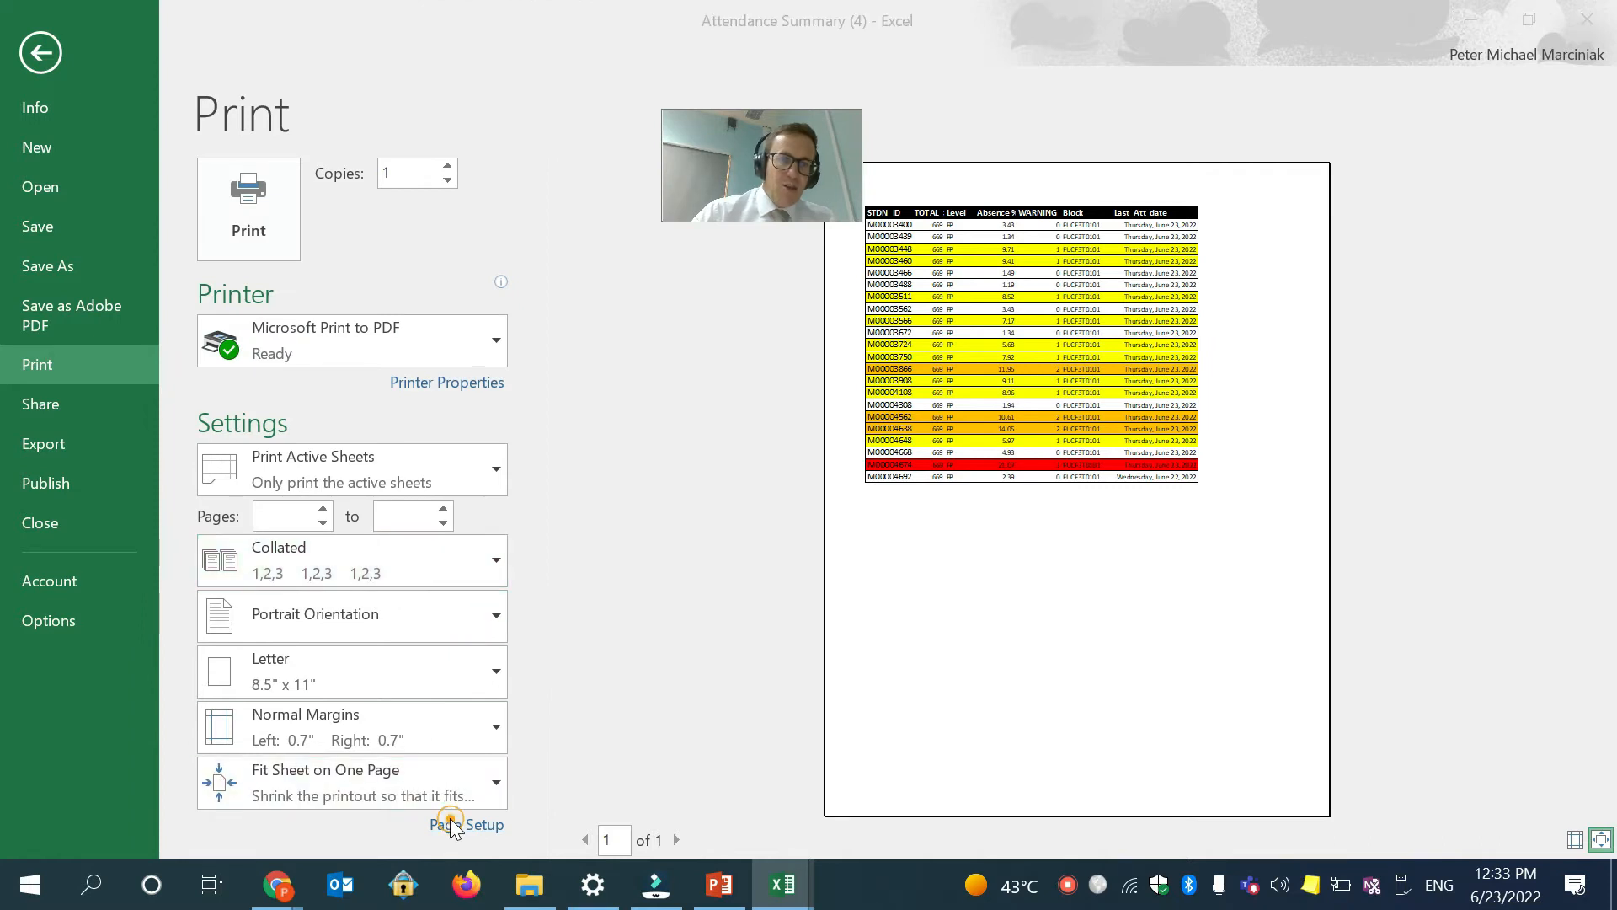
left_click(401, 126)
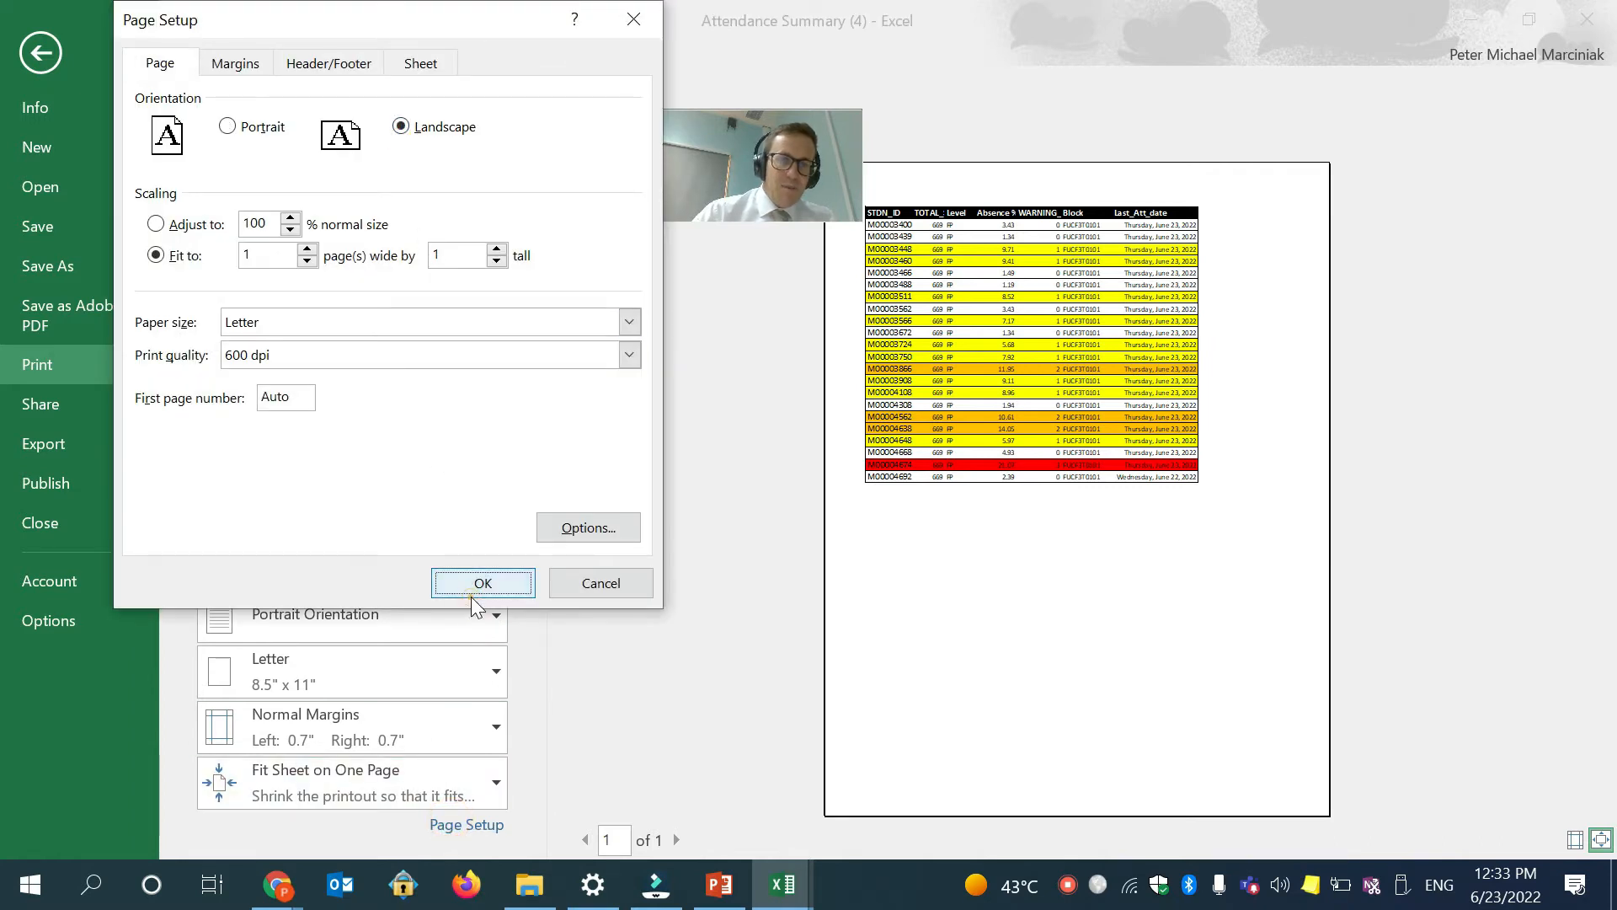
left_click(471, 592)
left_click(287, 223)
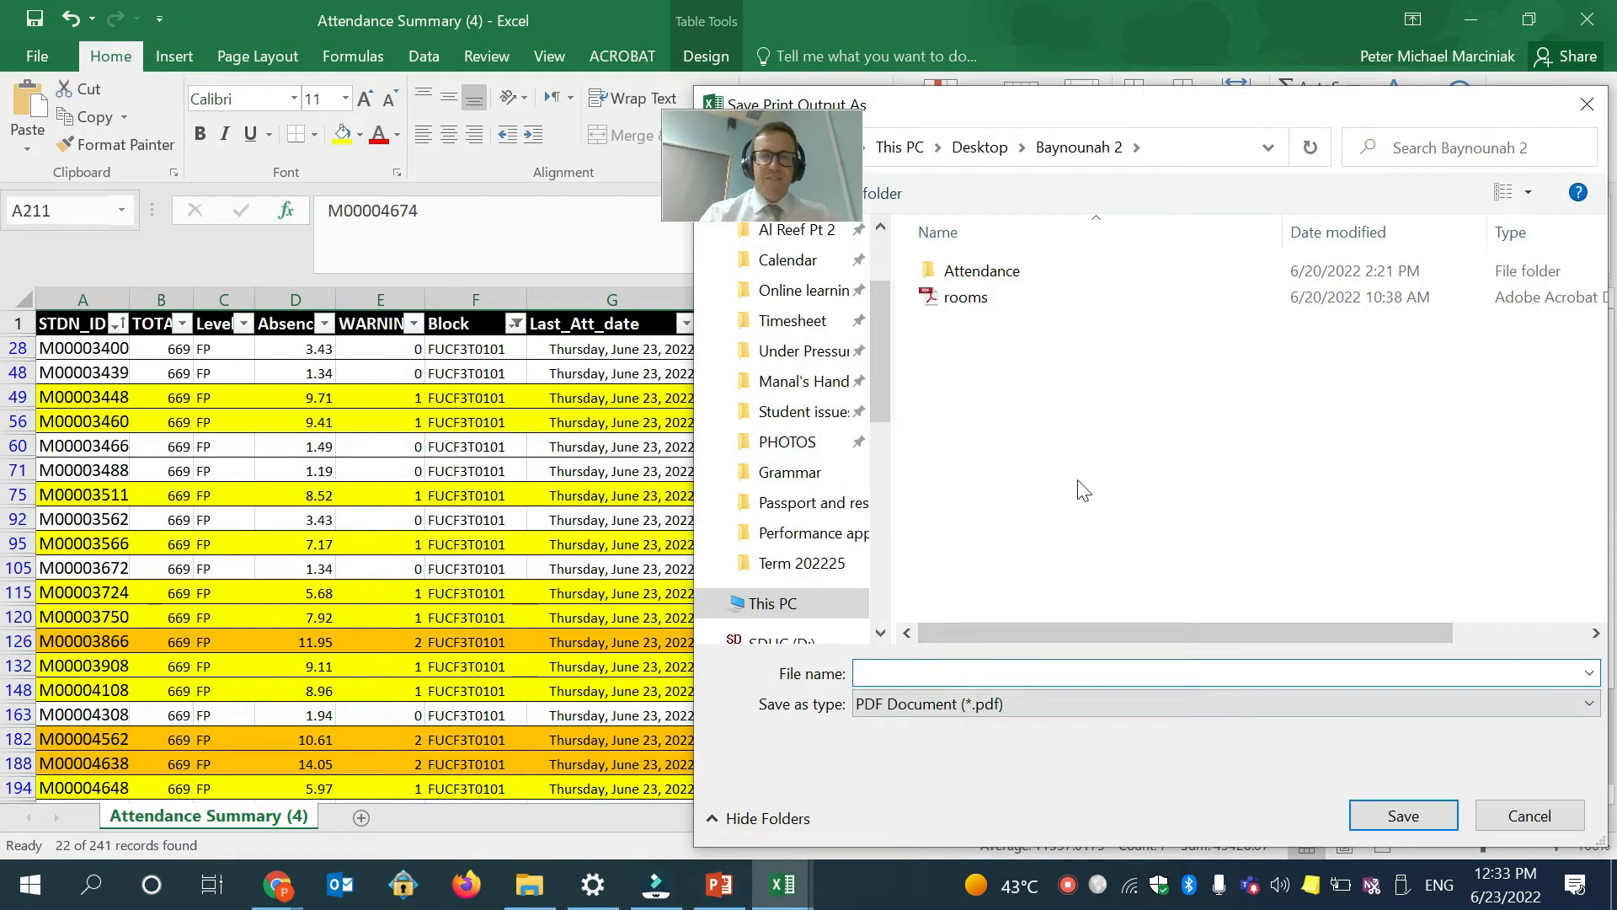
left_click(1526, 823)
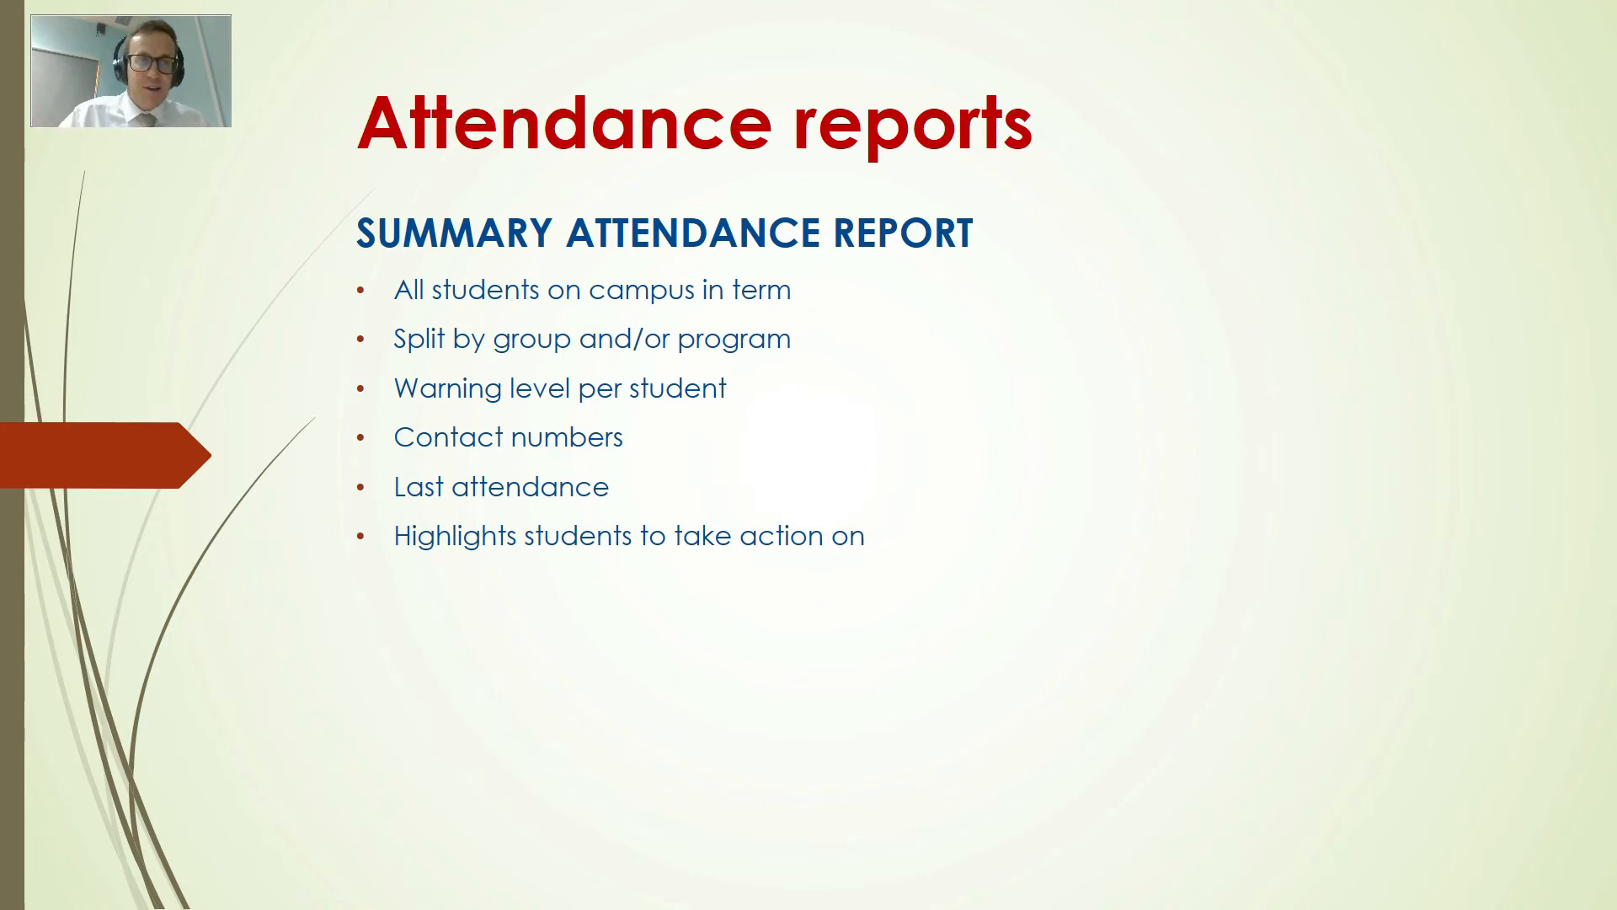
Advance to the Detailed Attendance Report slide, end the slideshow, and return to Chrome's List of Reports.
left_click(438, 520)
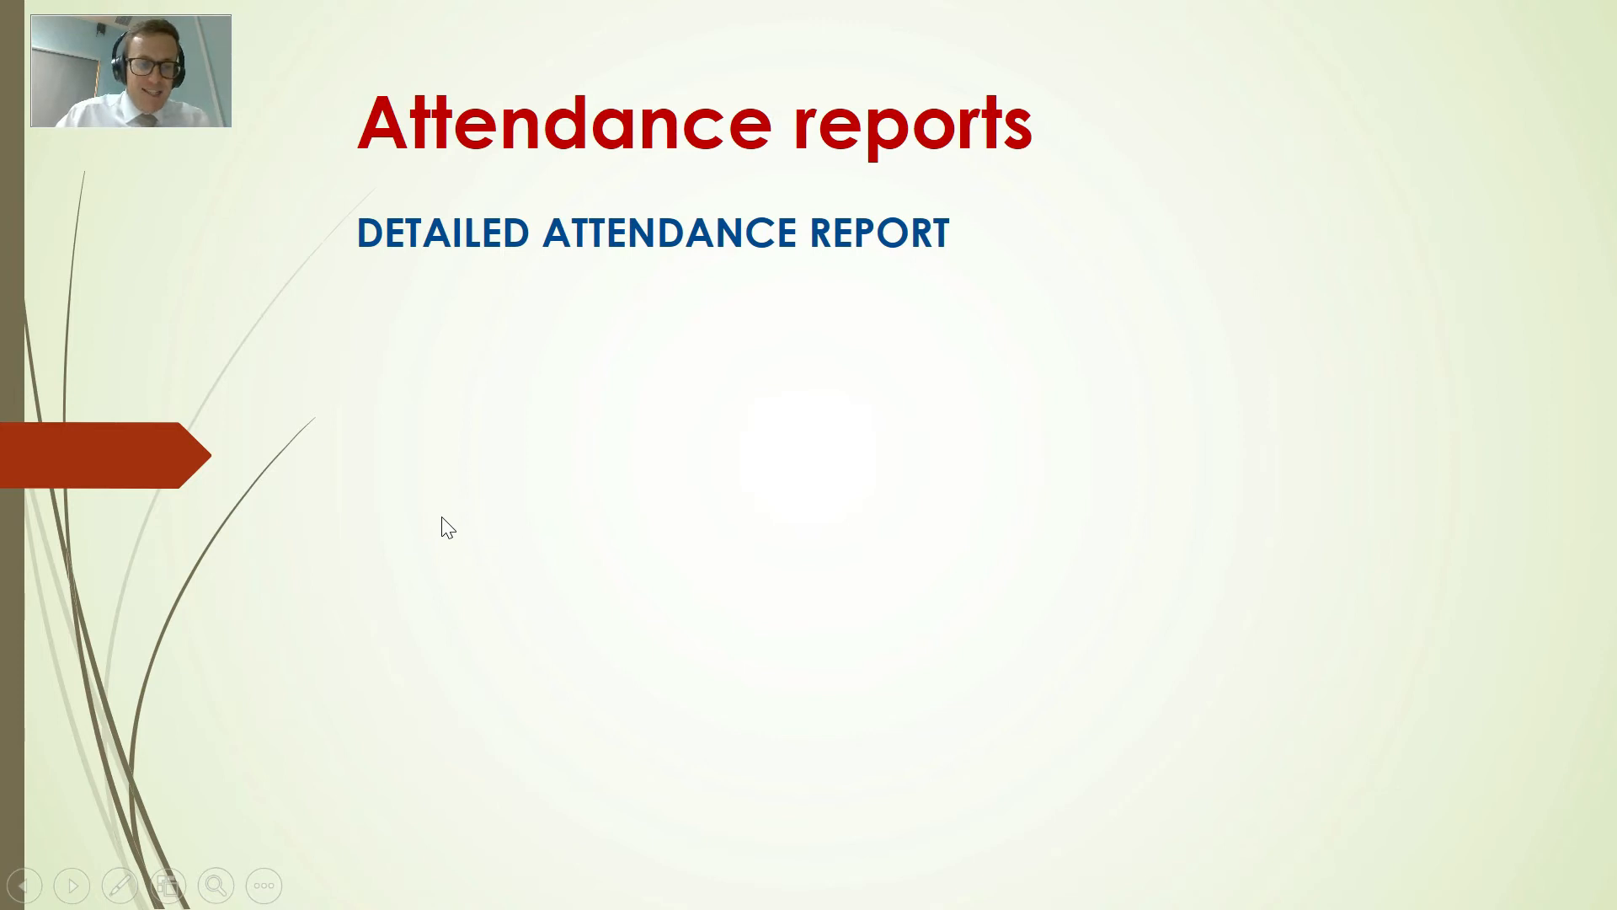
key("Escape")
key("alt+Tab")
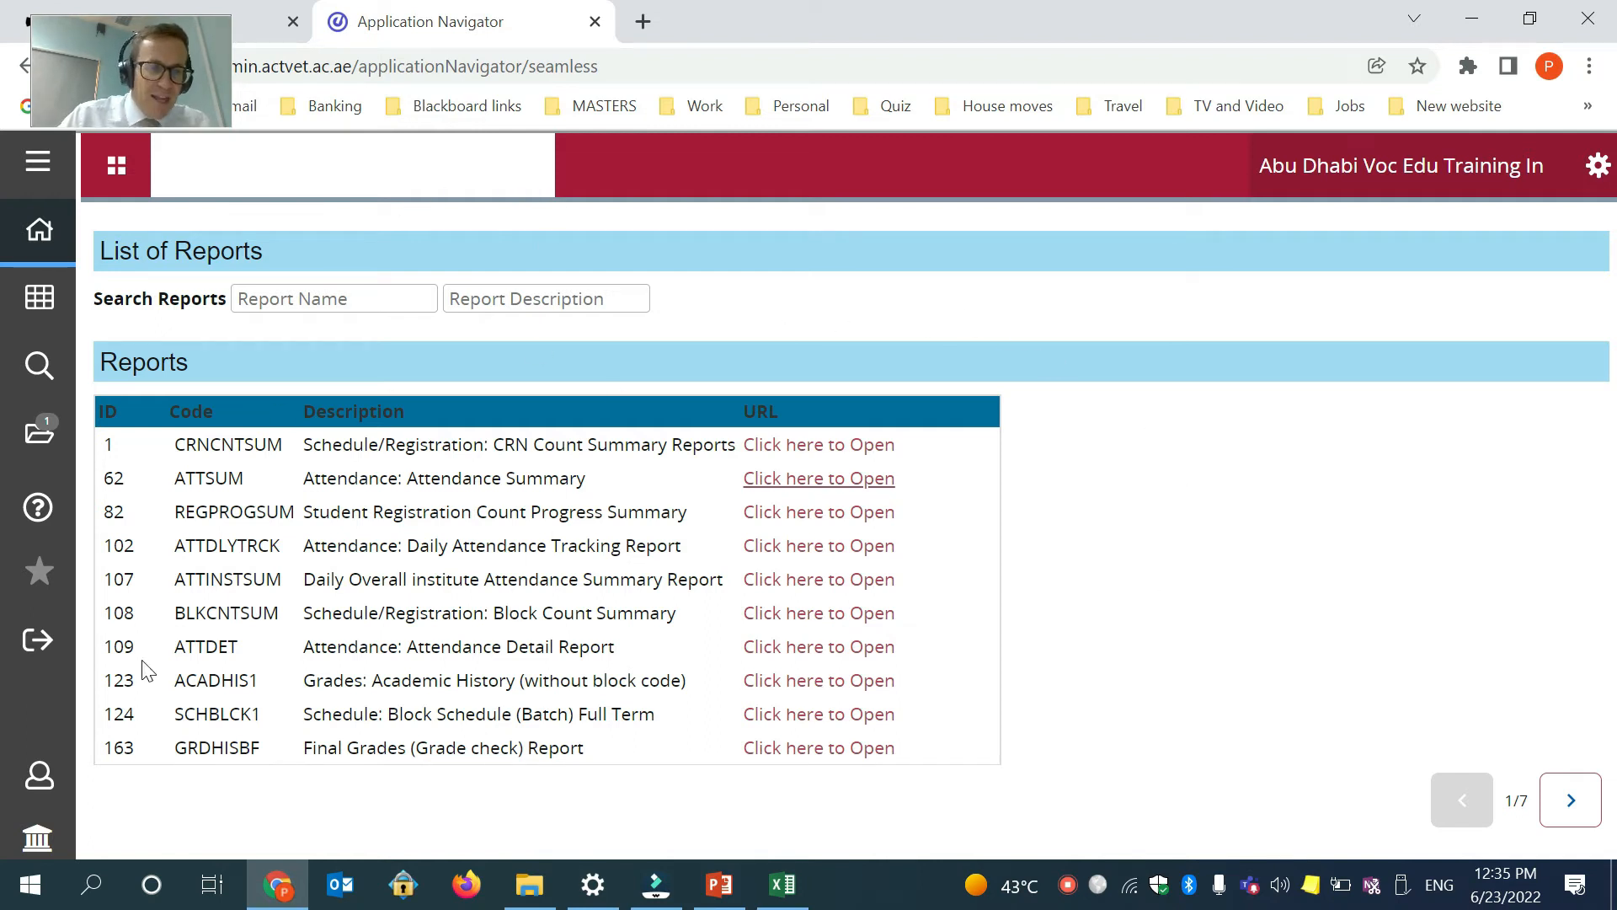
Open the ATTDET Attendance Detail Report and run it for term 202225, Shahama campus, level FP.
left_click_drag(137, 647, 98, 647)
left_click(206, 647)
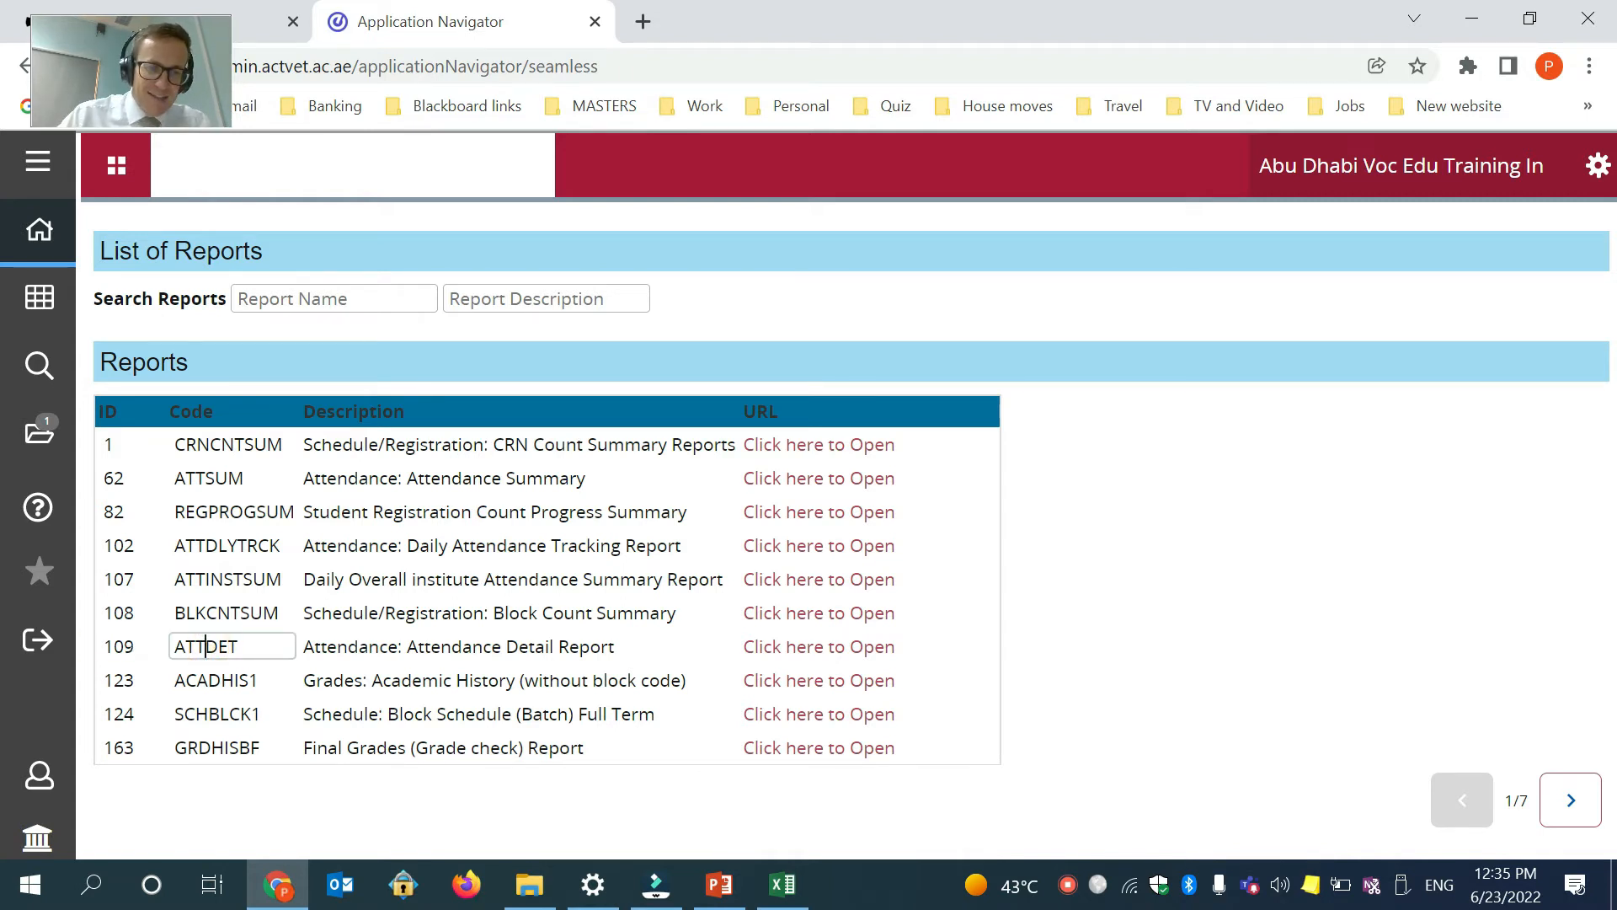
left_click(790, 650)
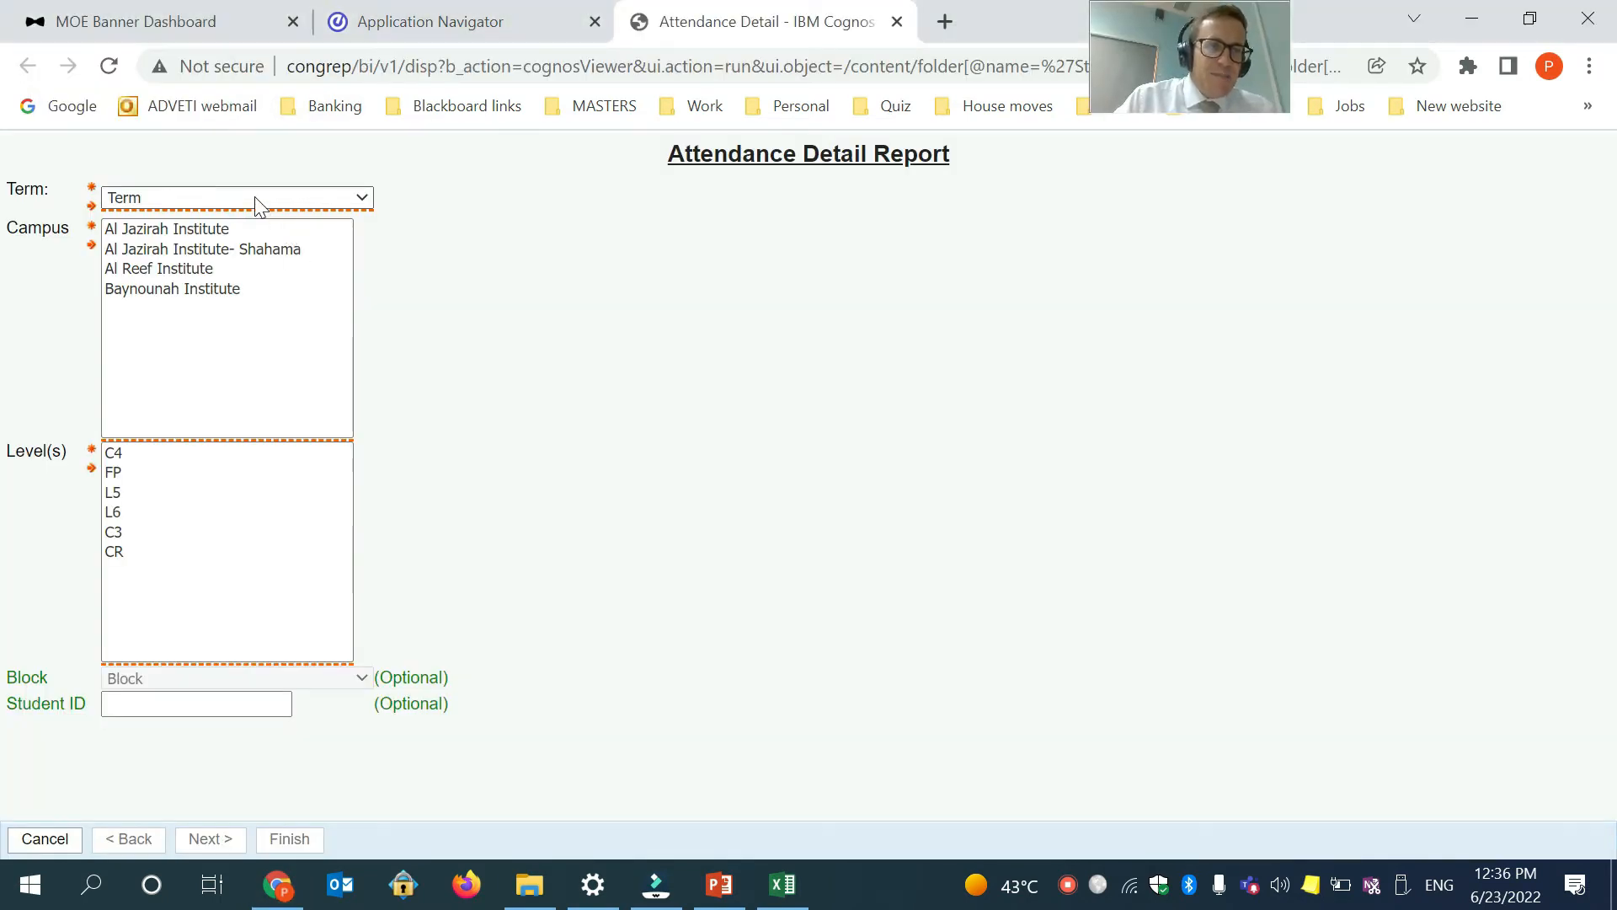
left_click(257, 200)
left_click(196, 292)
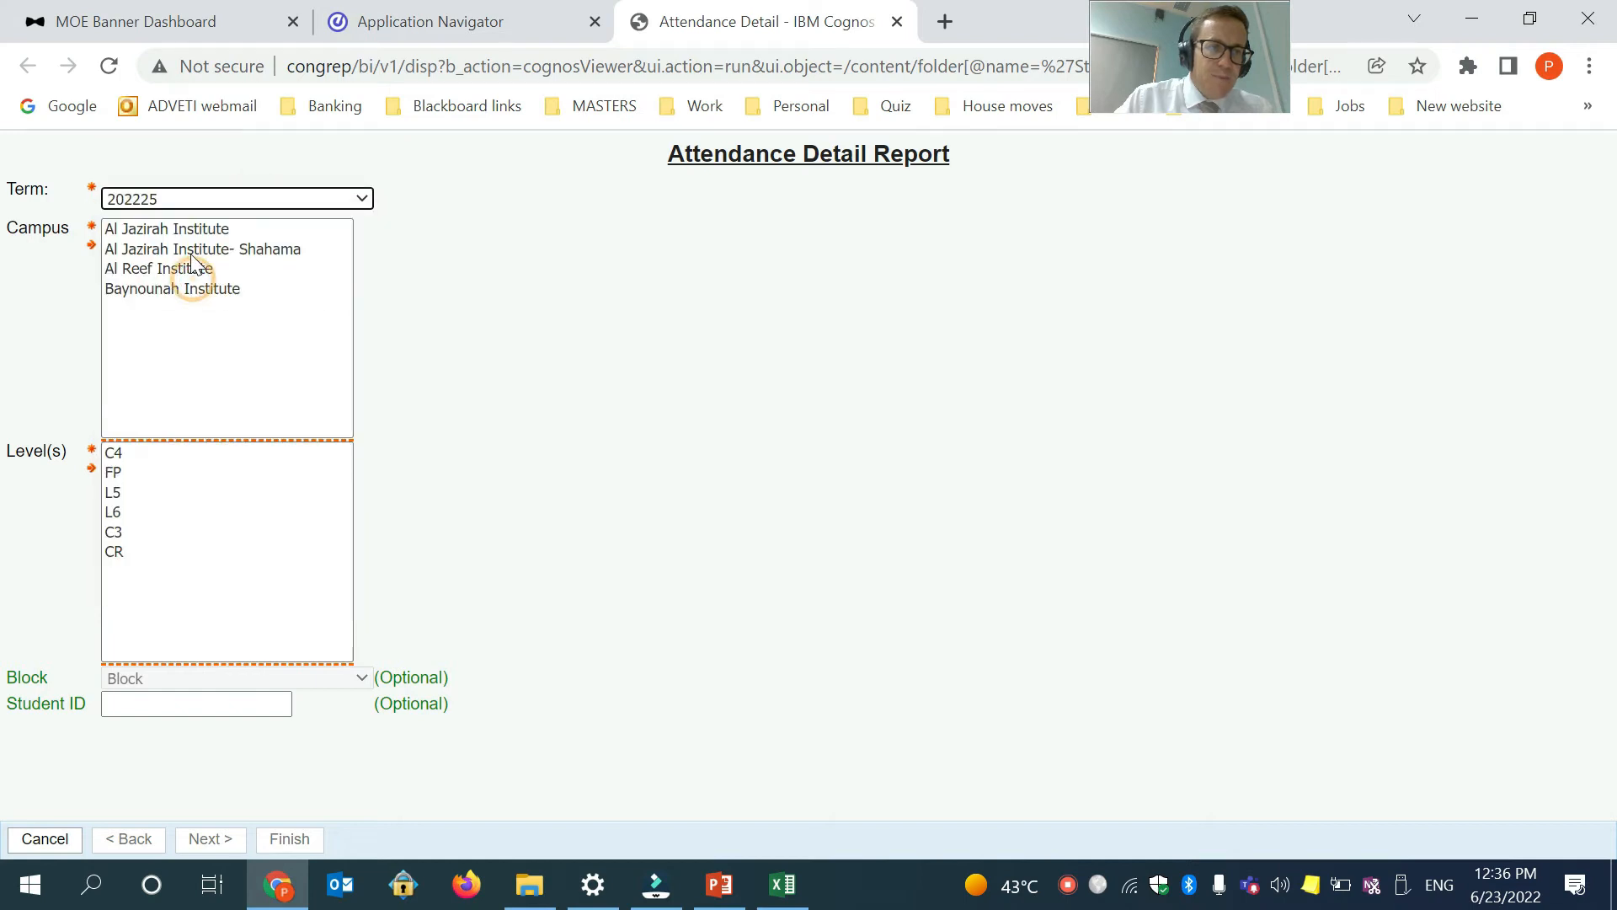
left_click(190, 251)
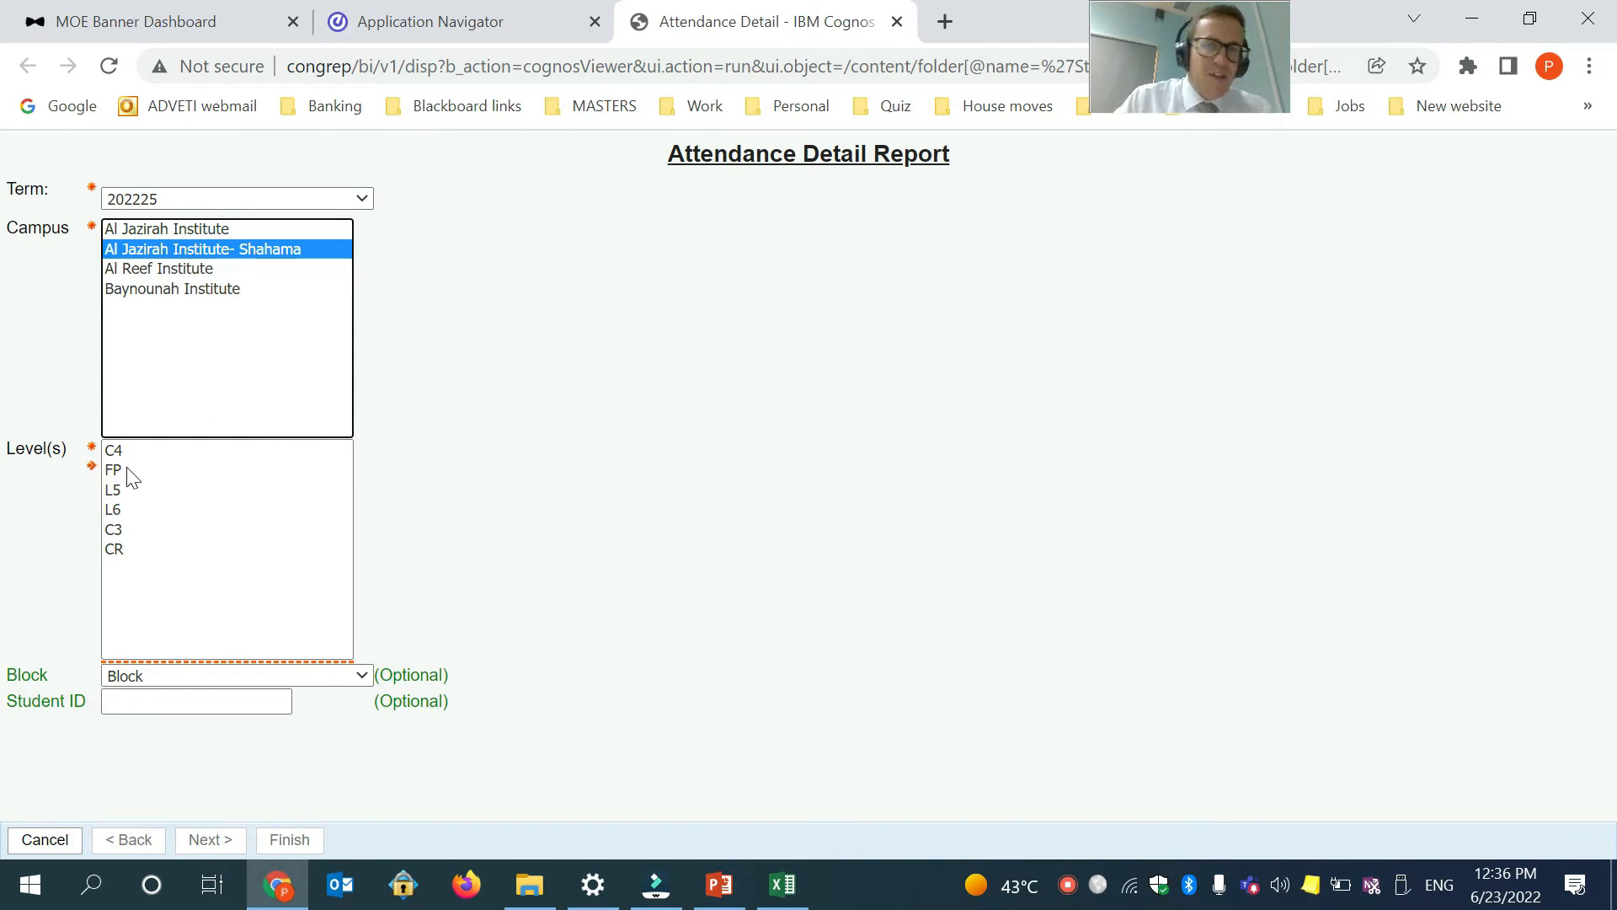
left_click_drag(1200, 82, 1164, 105)
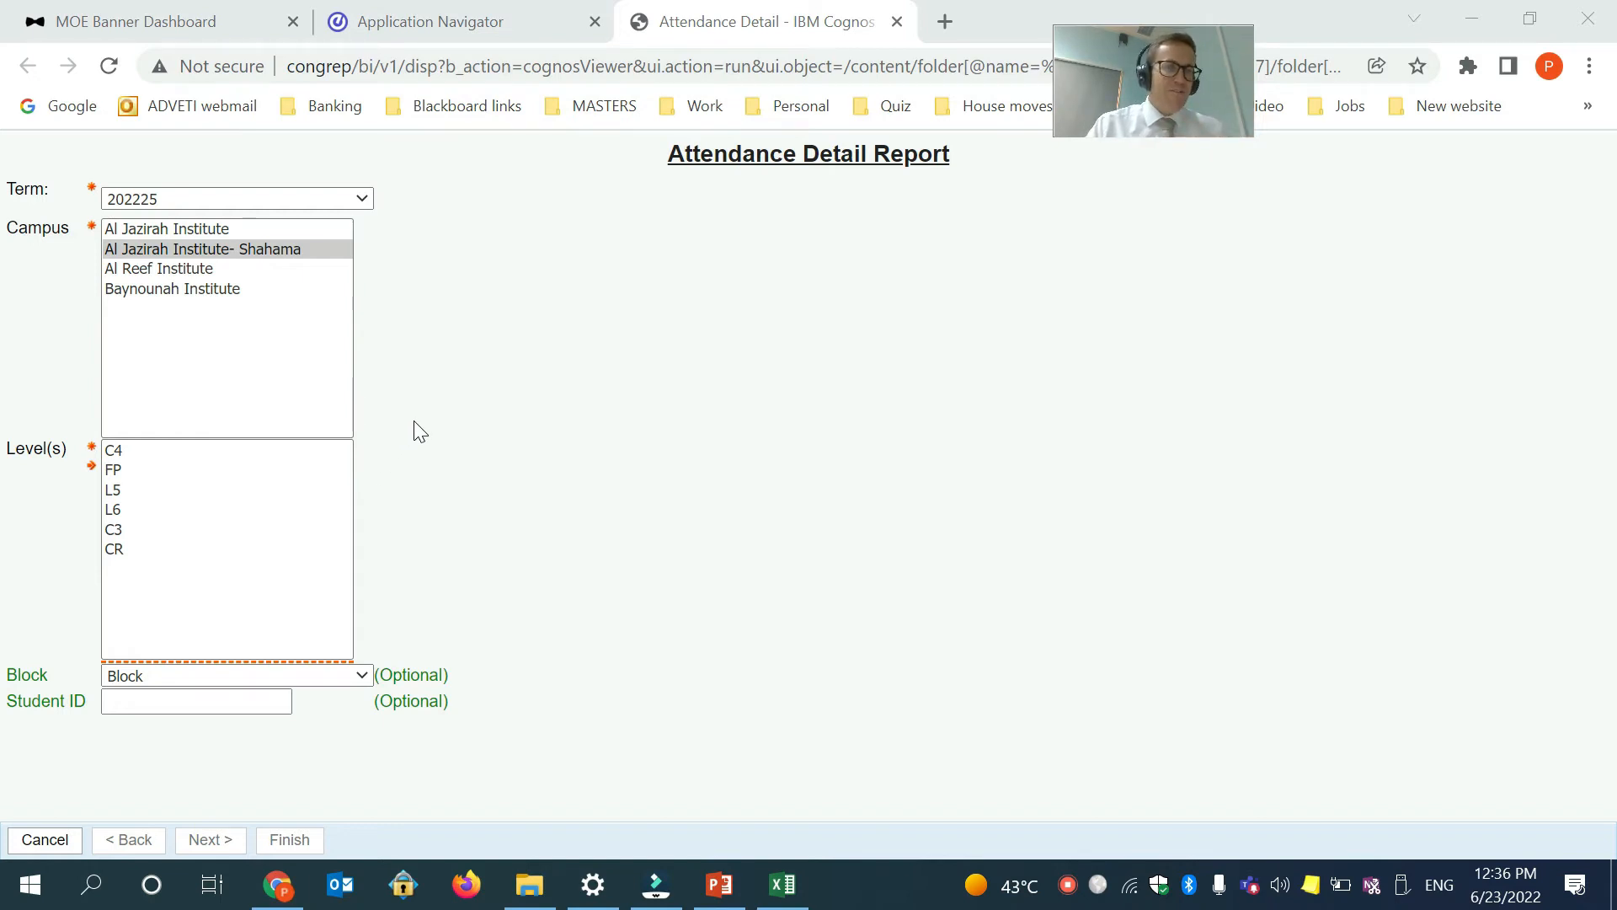
left_click(155, 469)
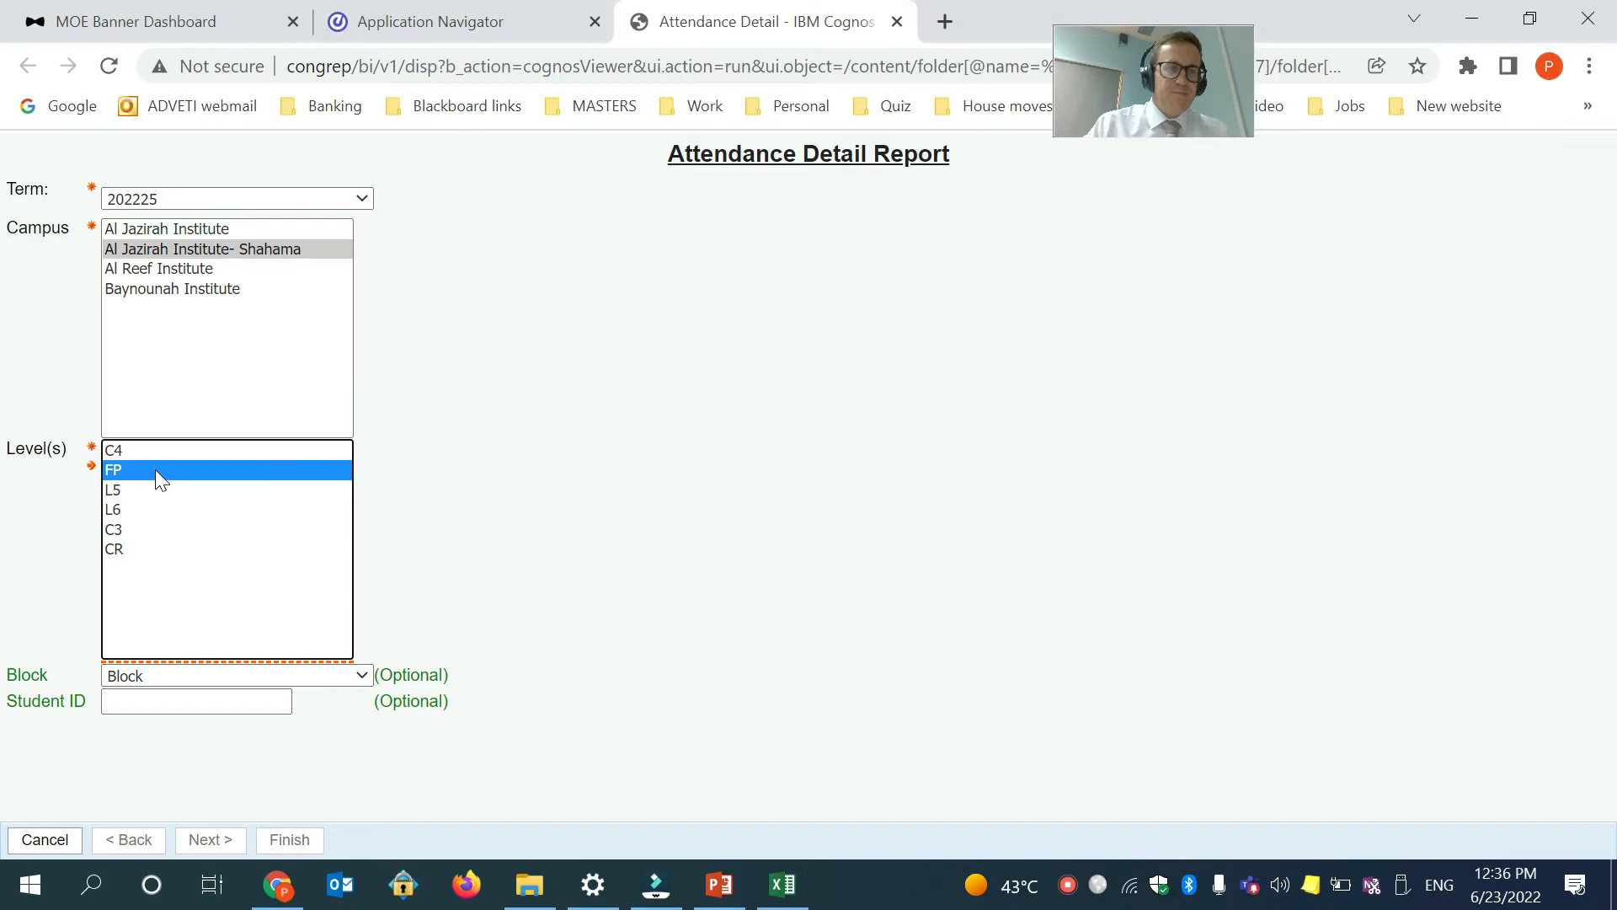
left_click(308, 844)
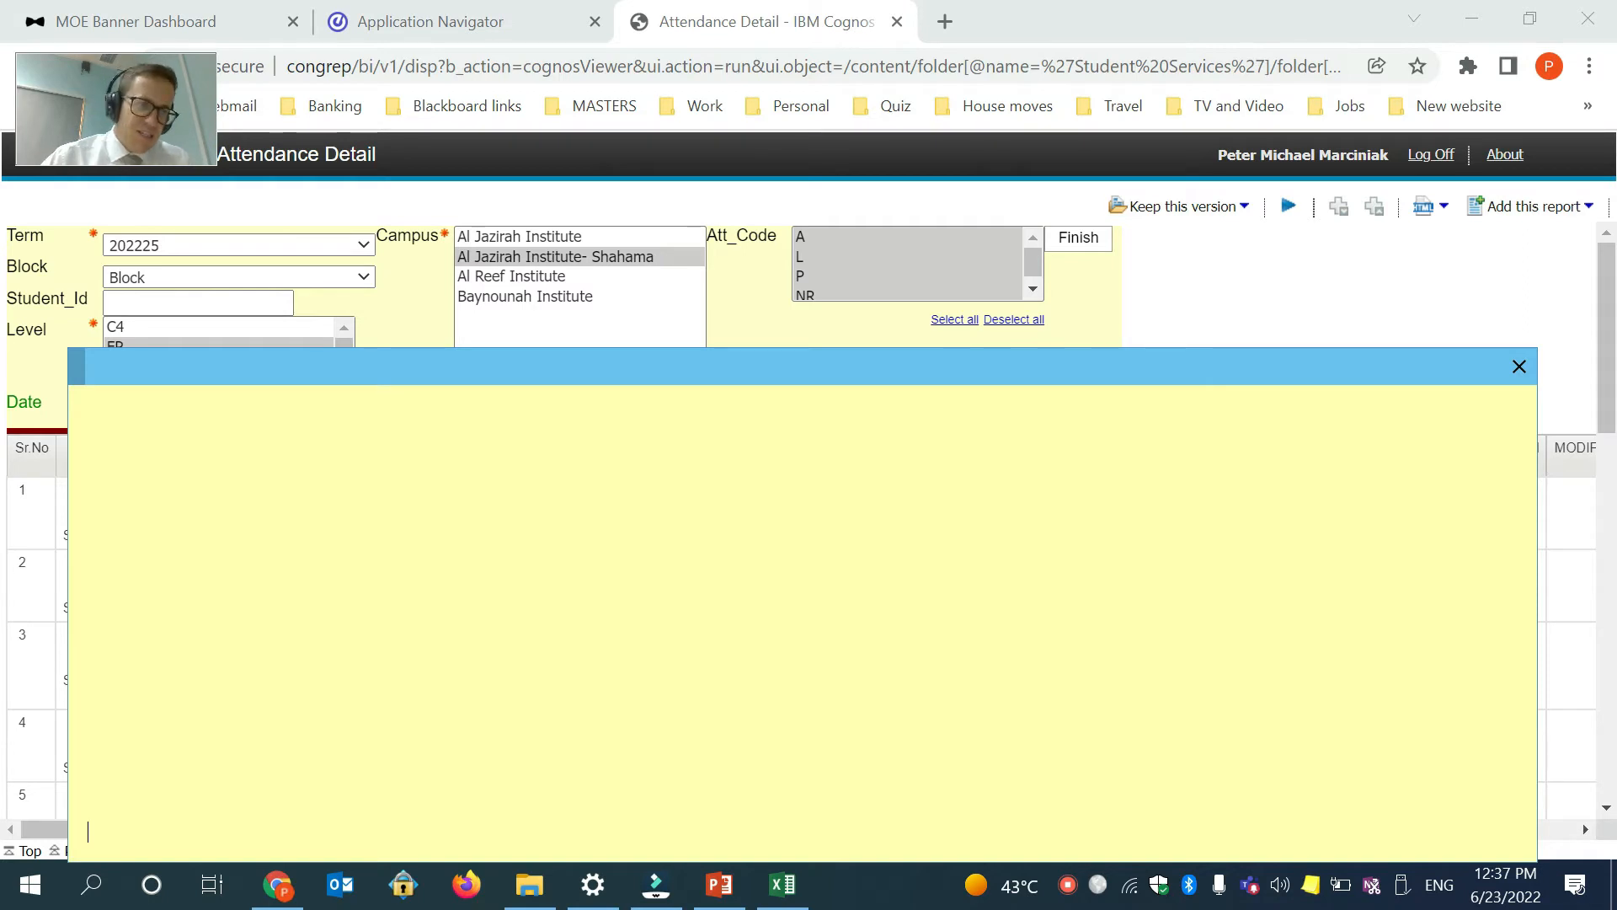
Export the Attendance Detail report output as a CSV download.
left_click(1431, 217)
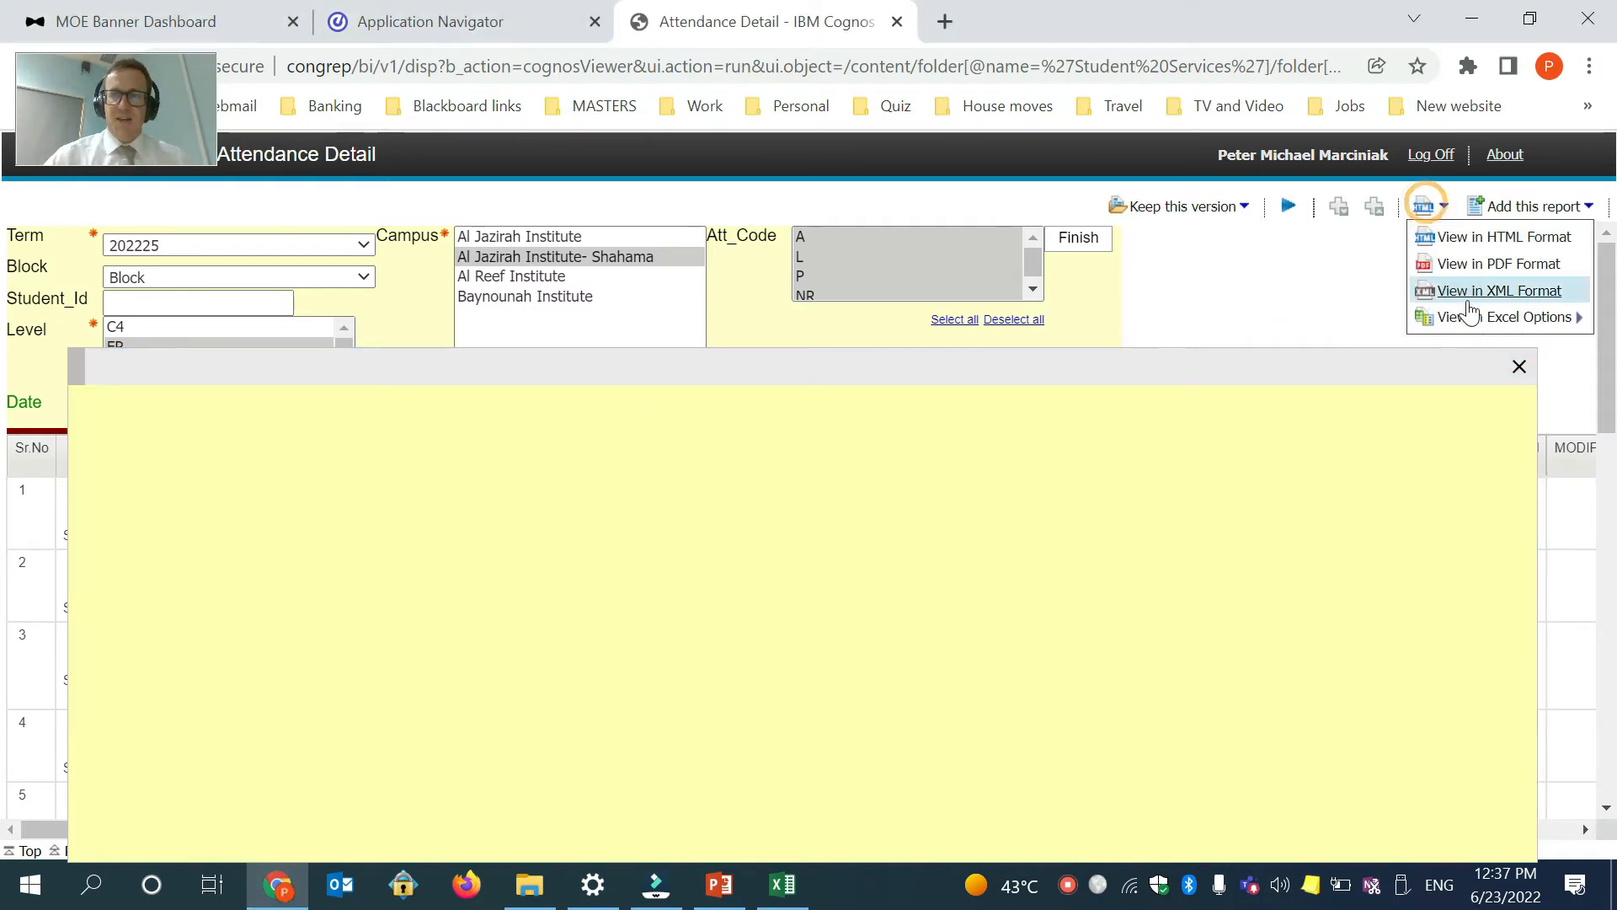
mouse_move(1474, 320)
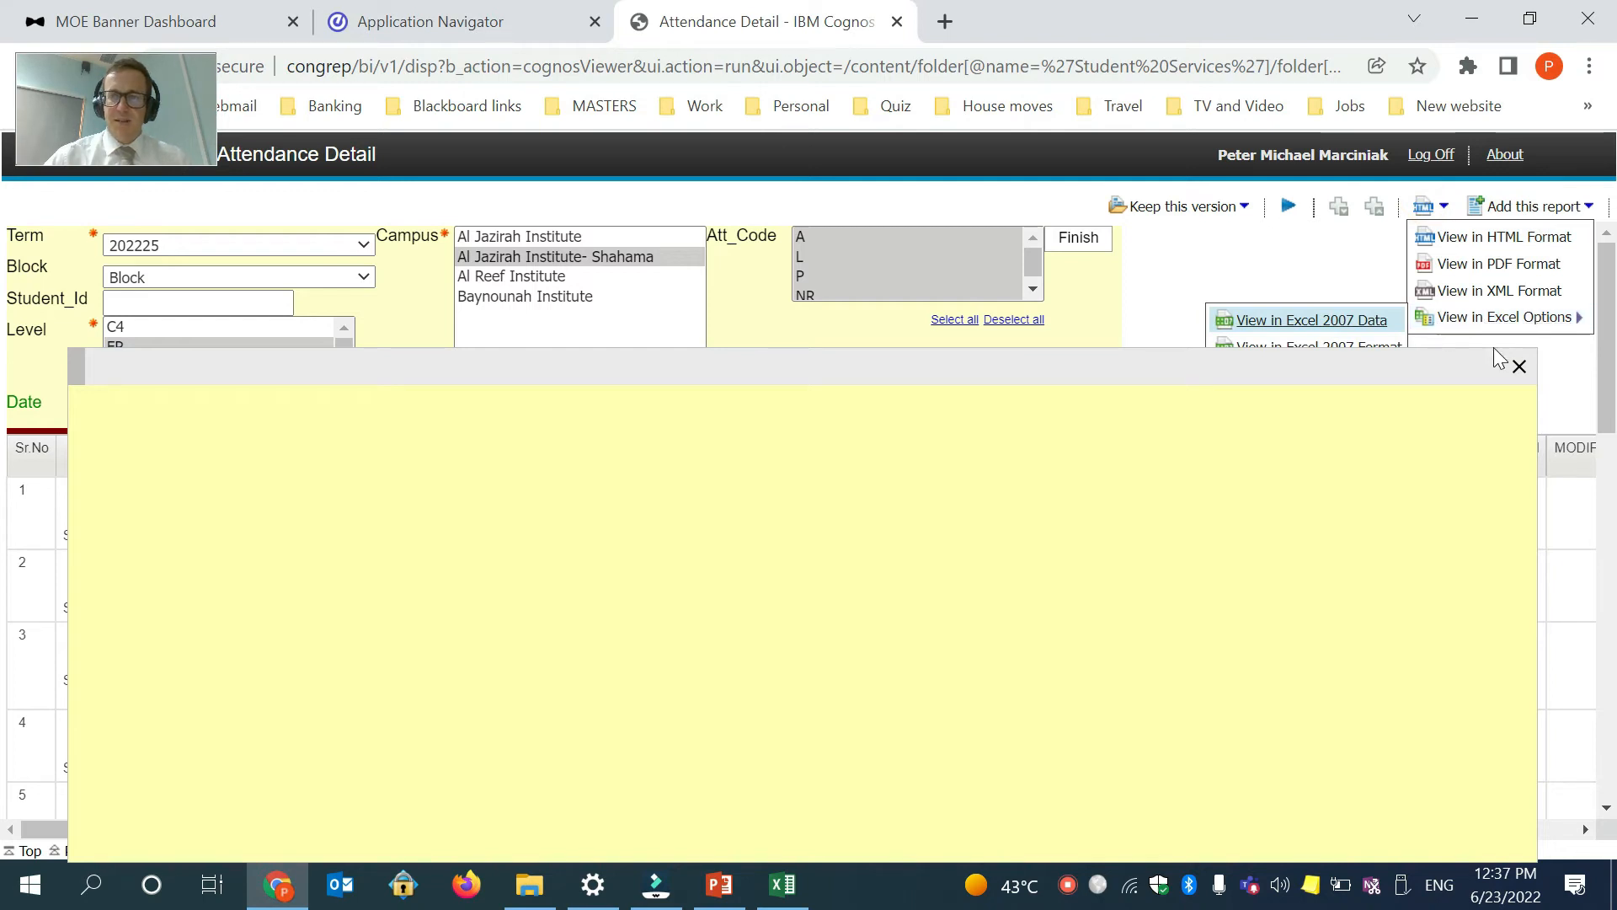
left_click_drag(1448, 381, 1452, 448)
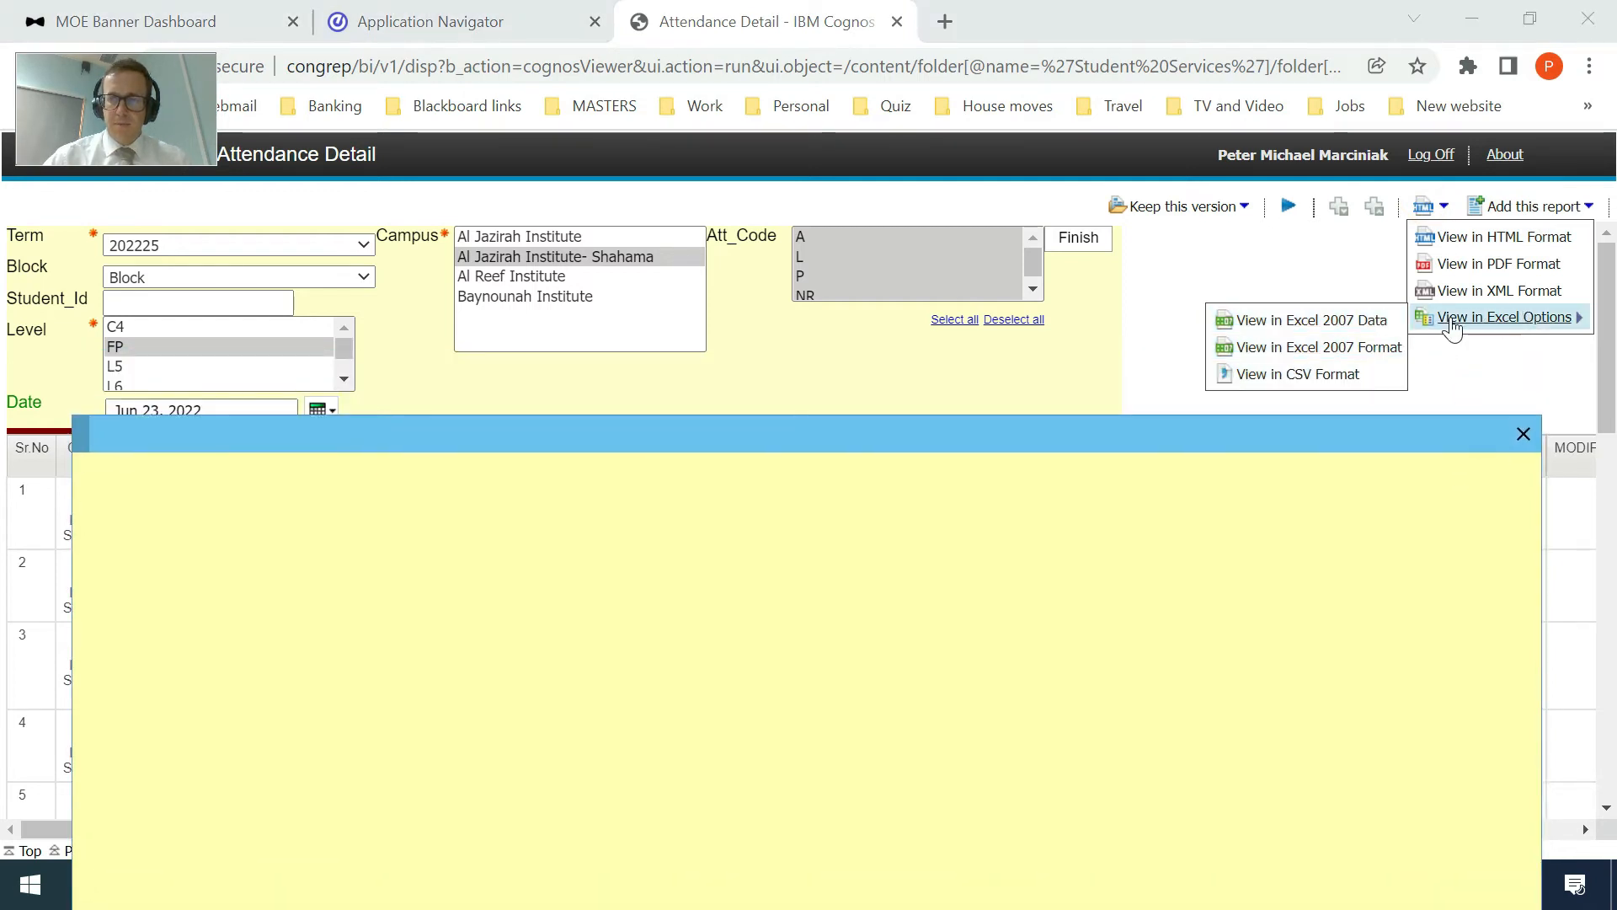
left_click(1347, 376)
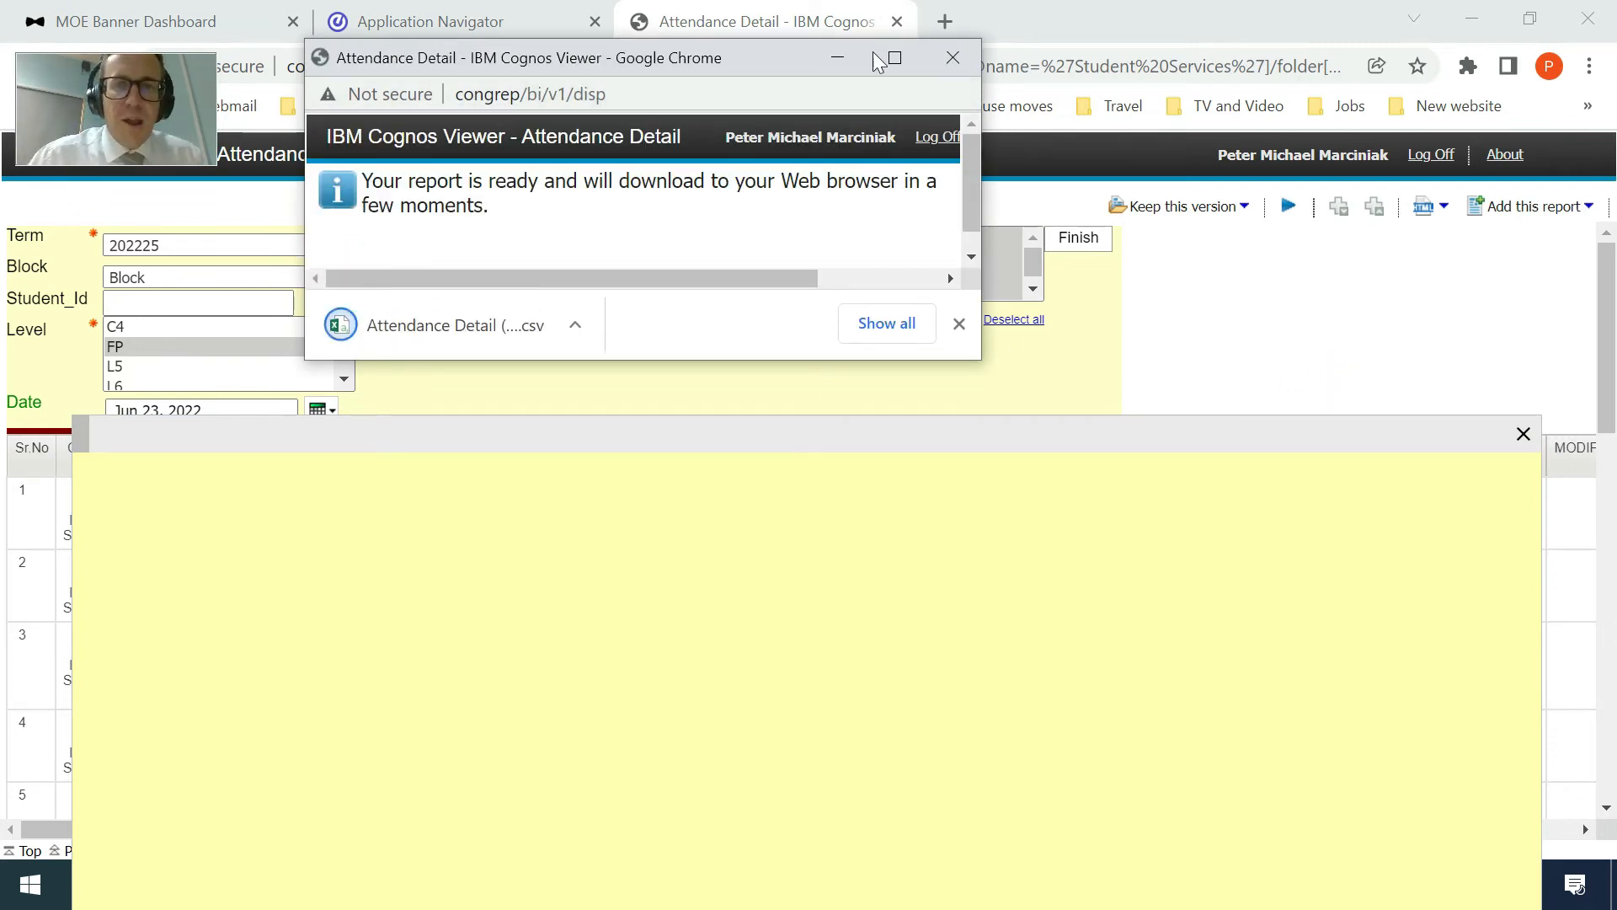
Open Attendance Detail (1).csv in Excel, confirm data reaches row 91100, and select columns A:C.
left_click(482, 332)
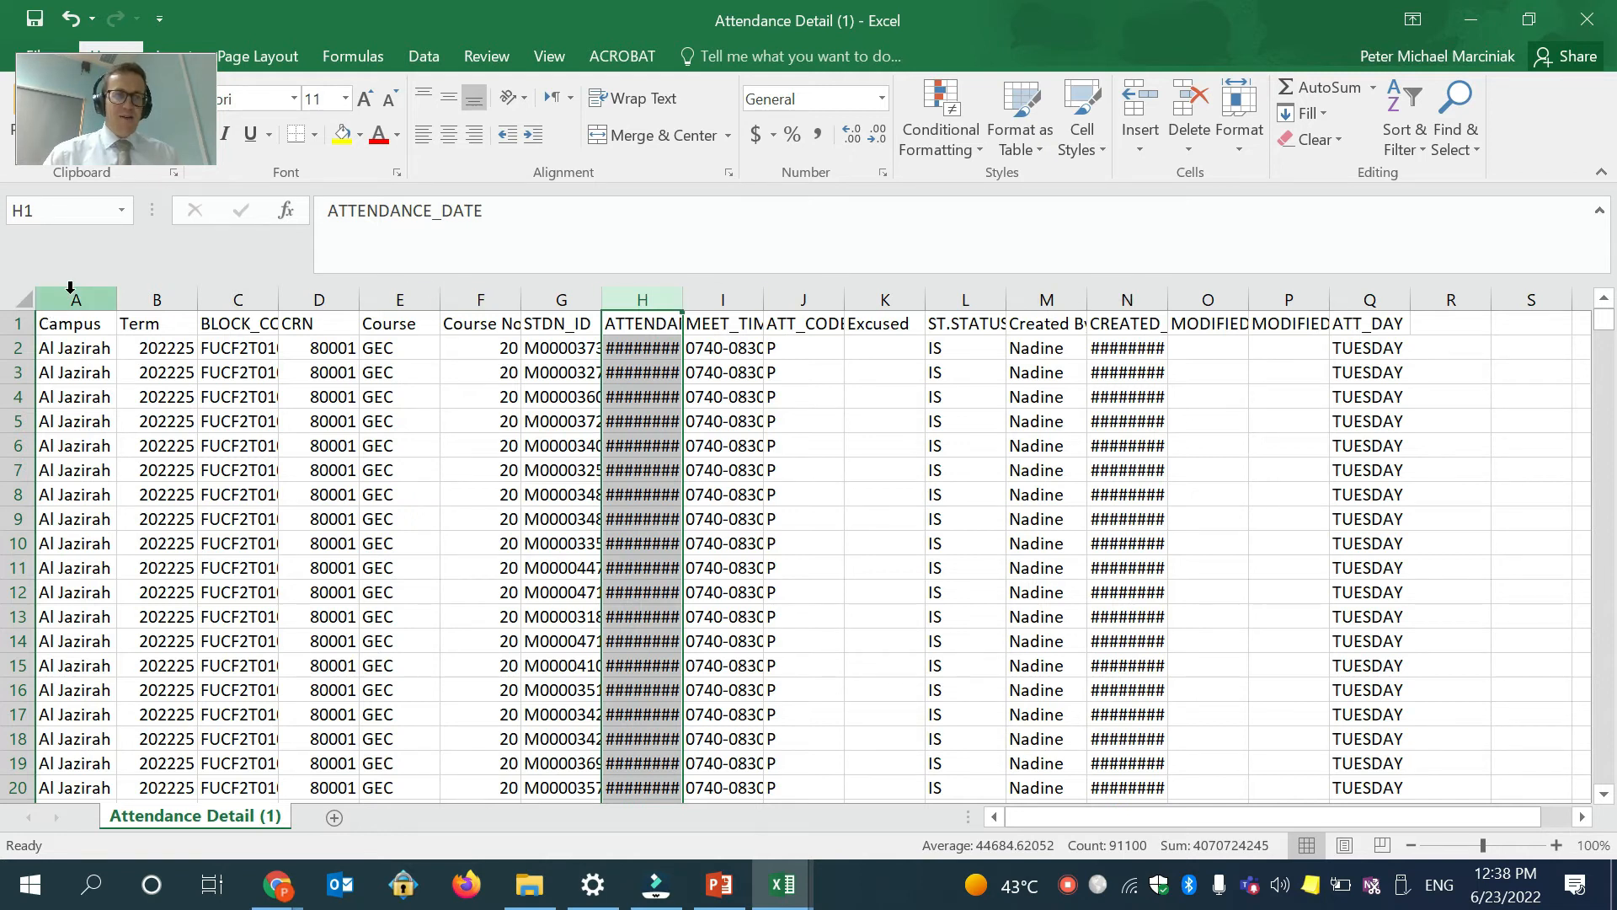
left_click_drag(1605, 330, 1592, 813)
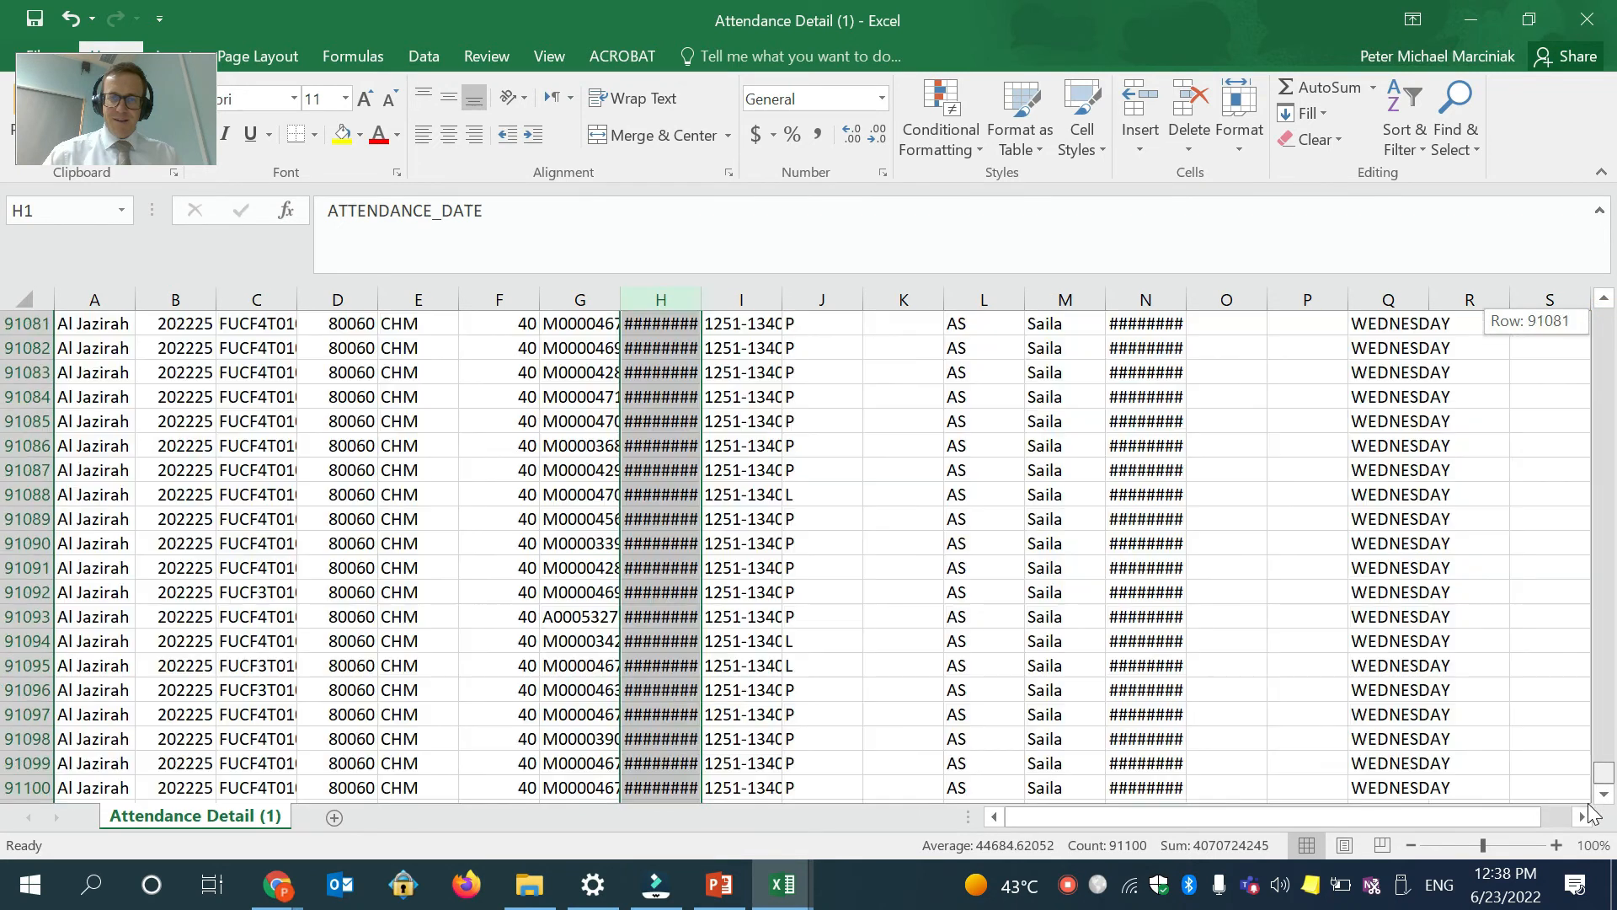
left_click_drag(1610, 710, 1602, 319)
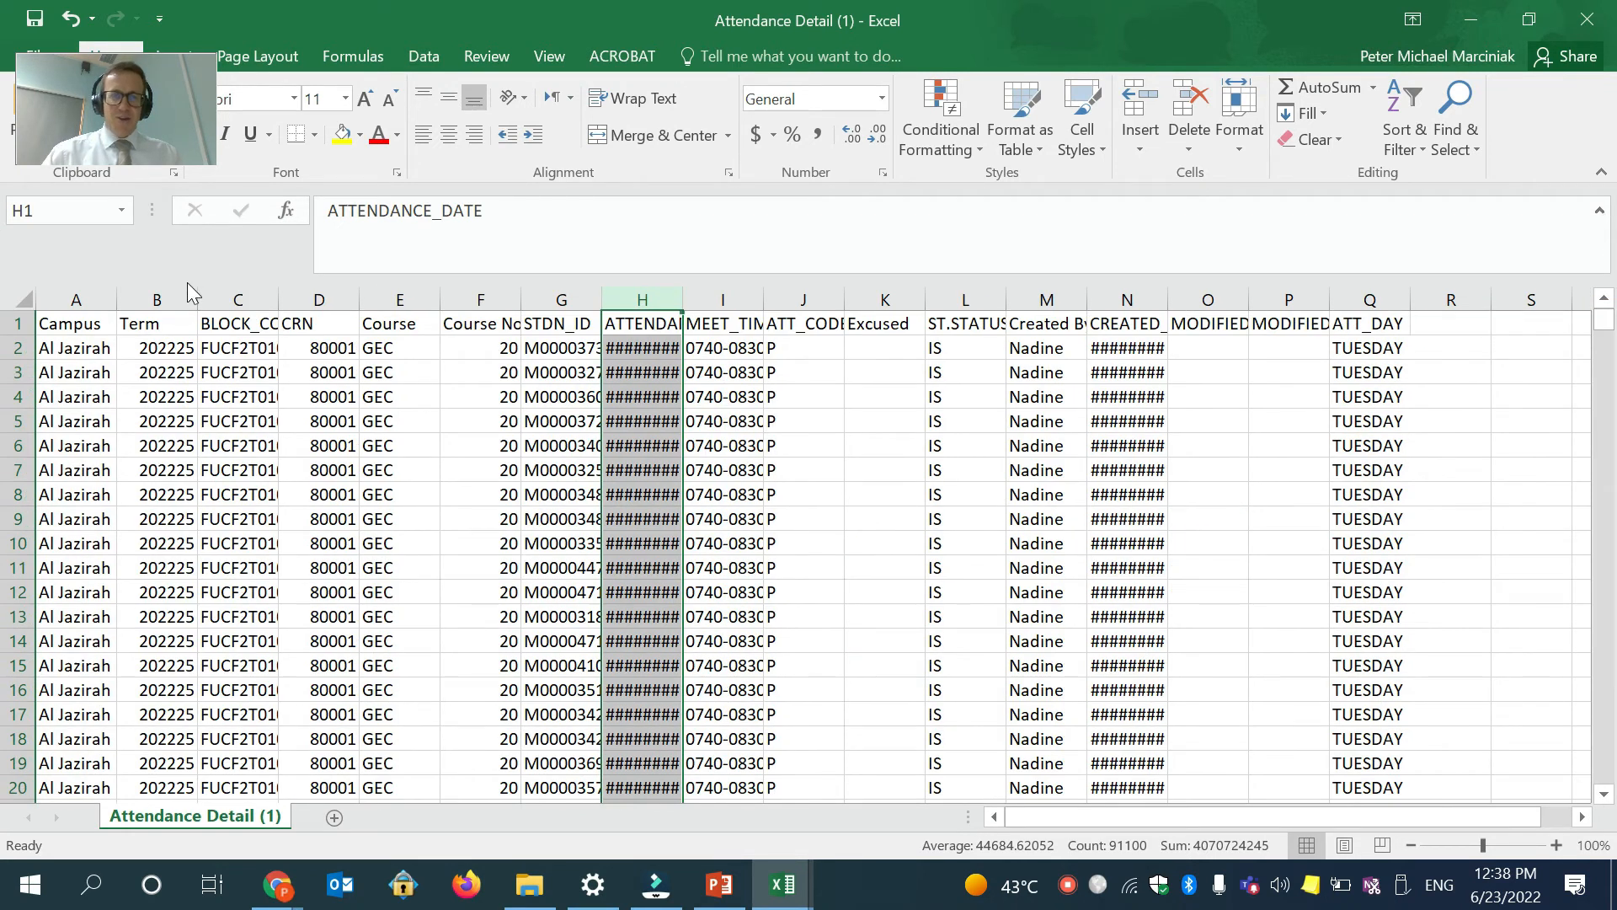
left_click_drag(97, 294, 1373, 302)
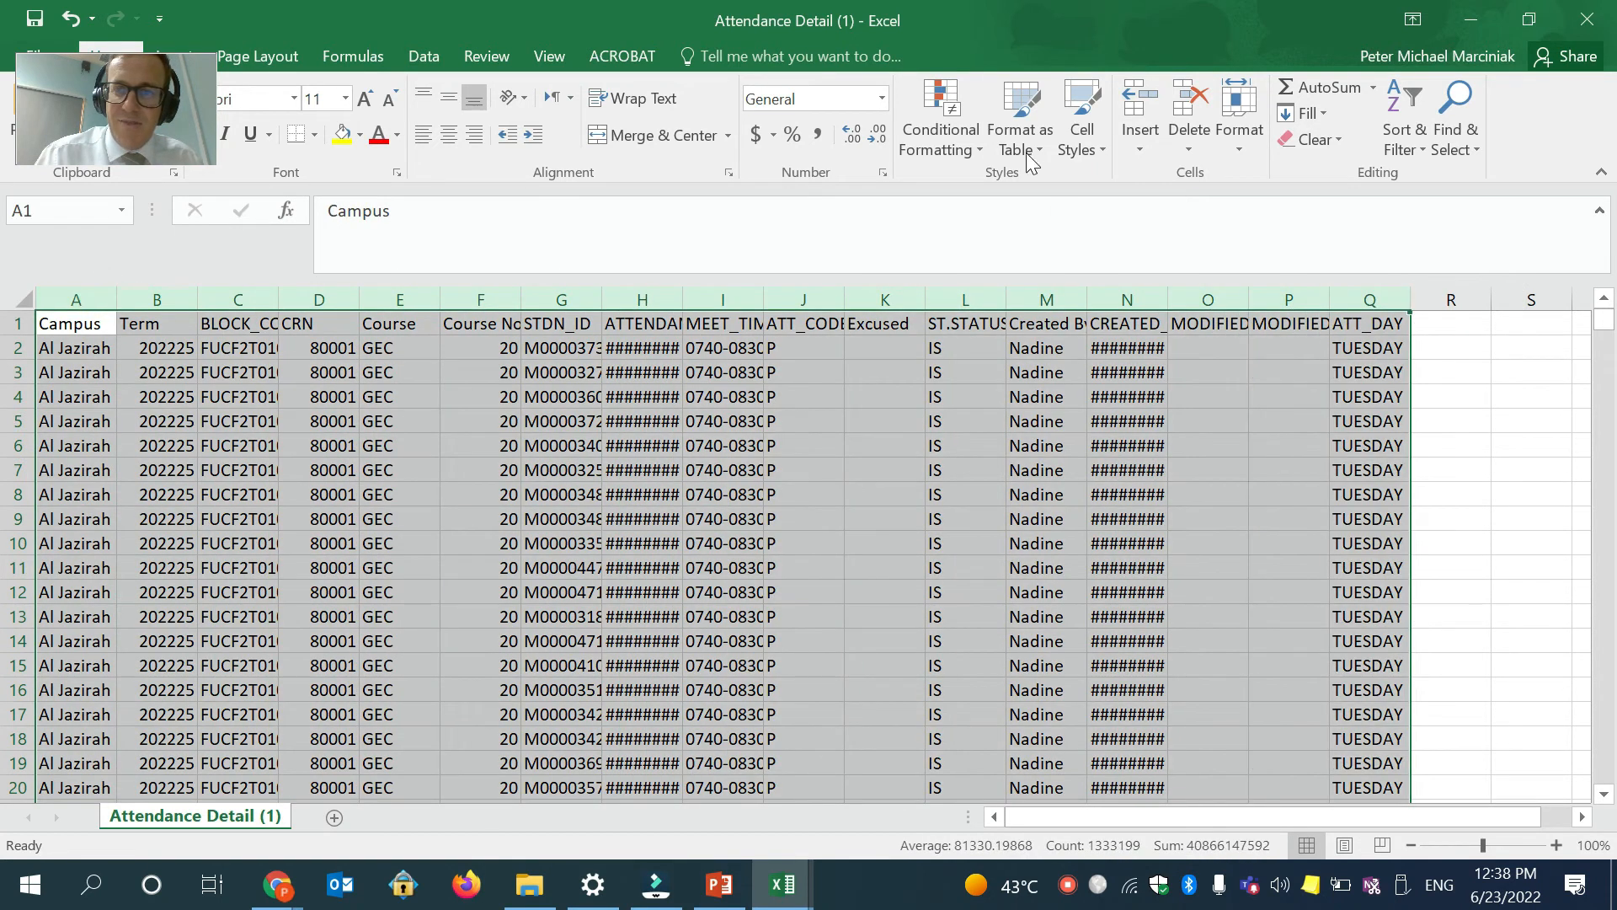
Format the attendance data as a styled table with filter headers.
left_click(1019, 145)
left_click(1026, 296)
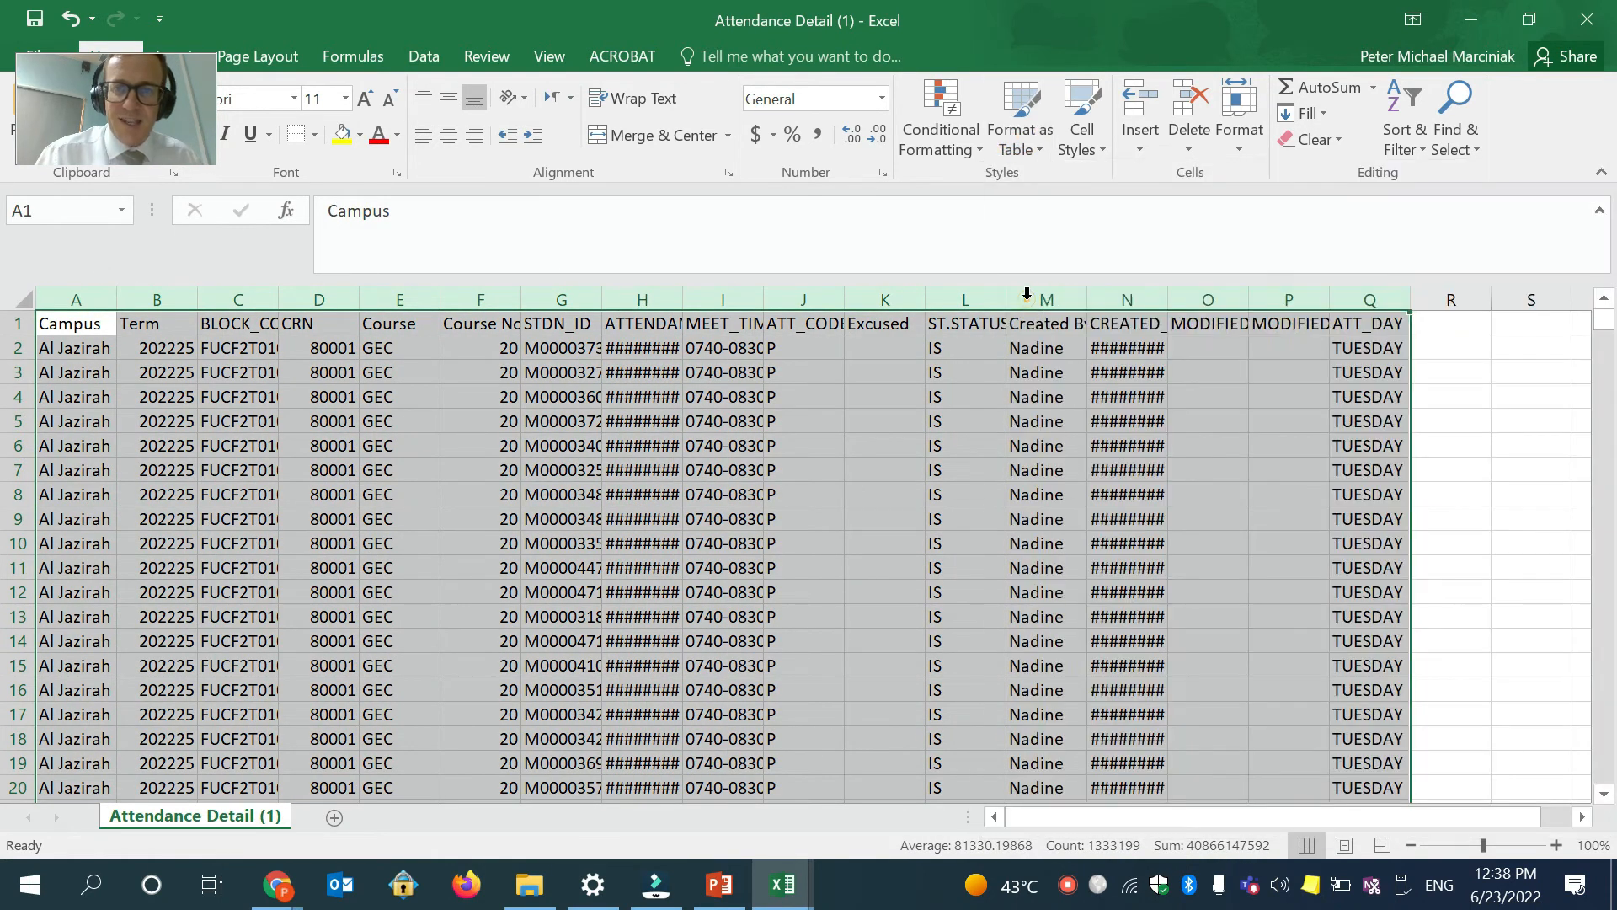
left_click(381, 379)
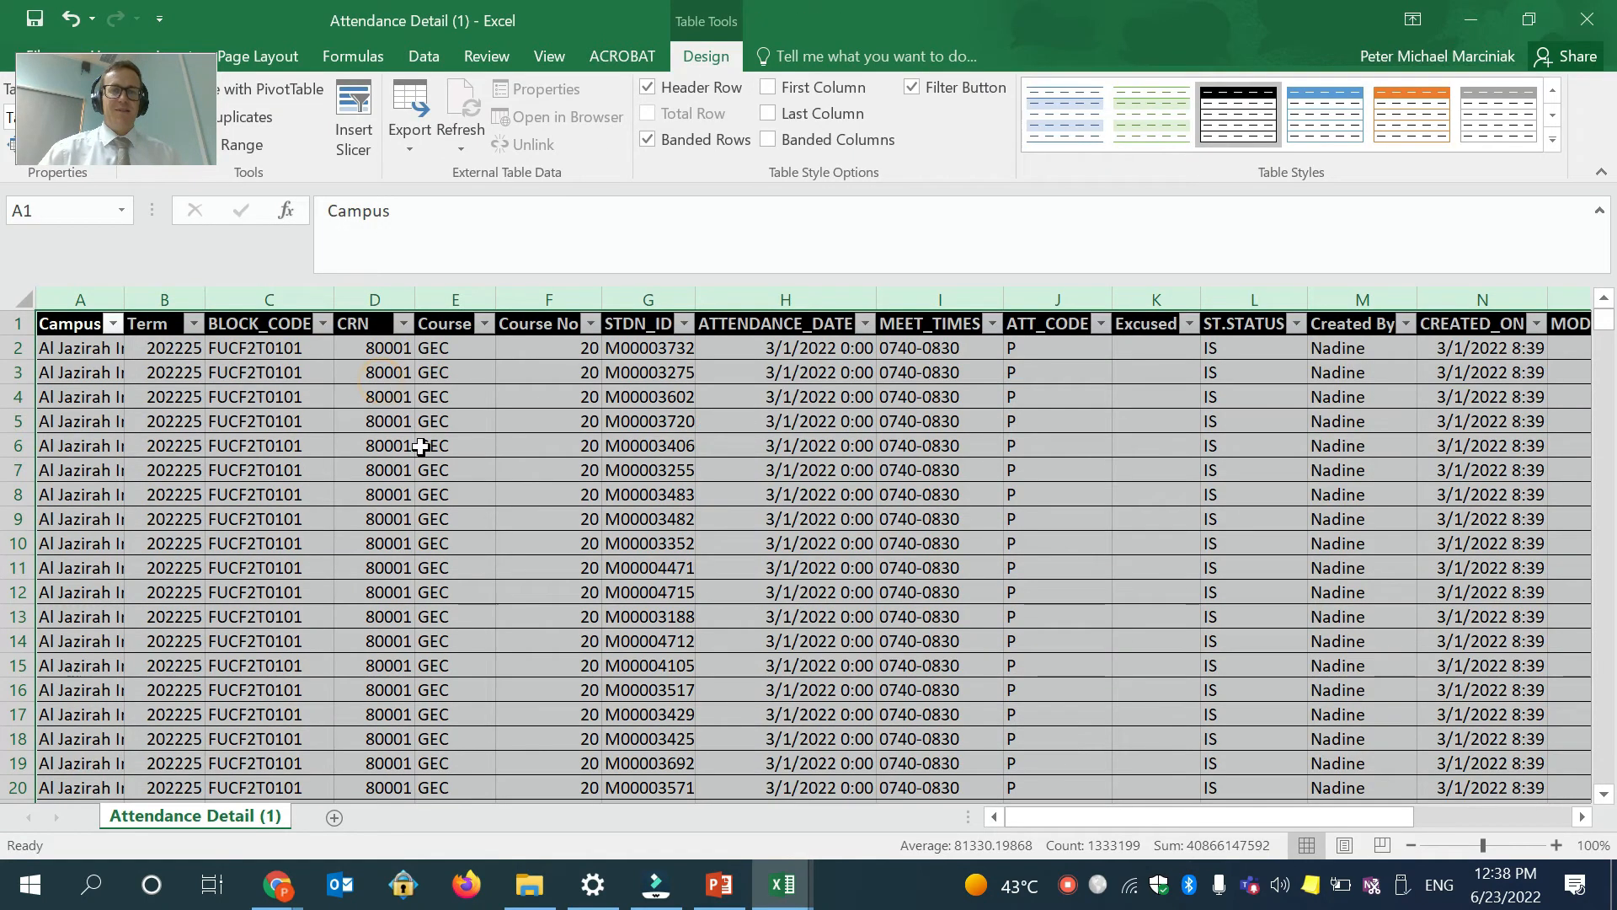
left_click(497, 518)
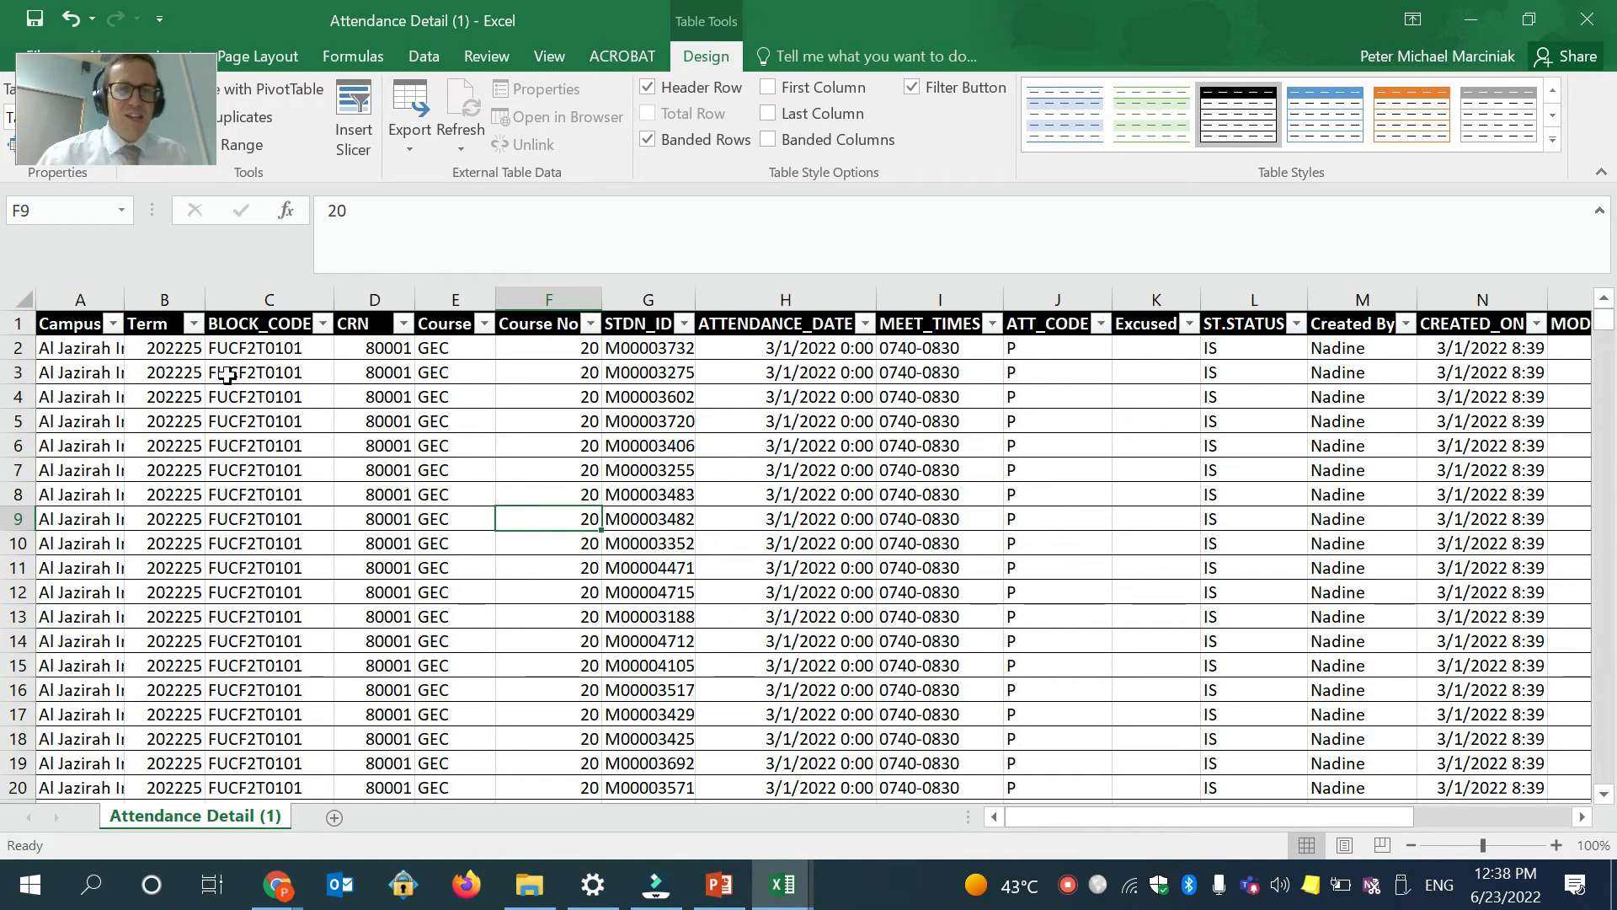
Delete the Campus column so Term becomes the first column.
left_click(79, 298)
right_click(79, 299)
left_click(194, 503)
left_click_drag(76, 299, 211, 301)
Delete the Term and BLOCK_CODE columns and narrow the Course No column.
right_click(211, 301)
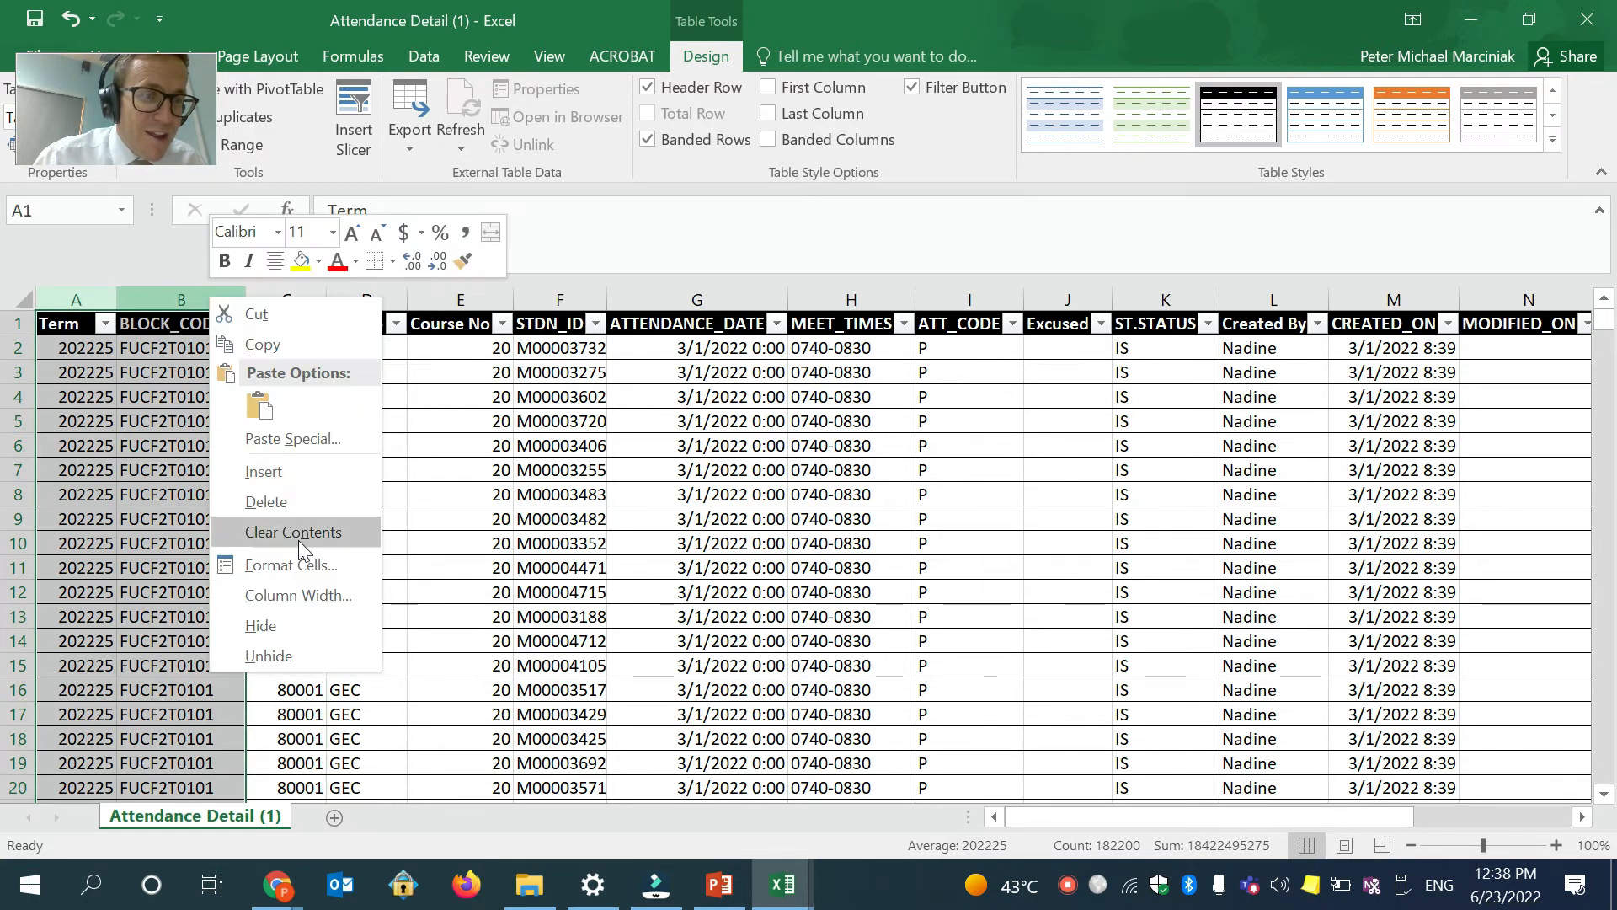
left_click(266, 501)
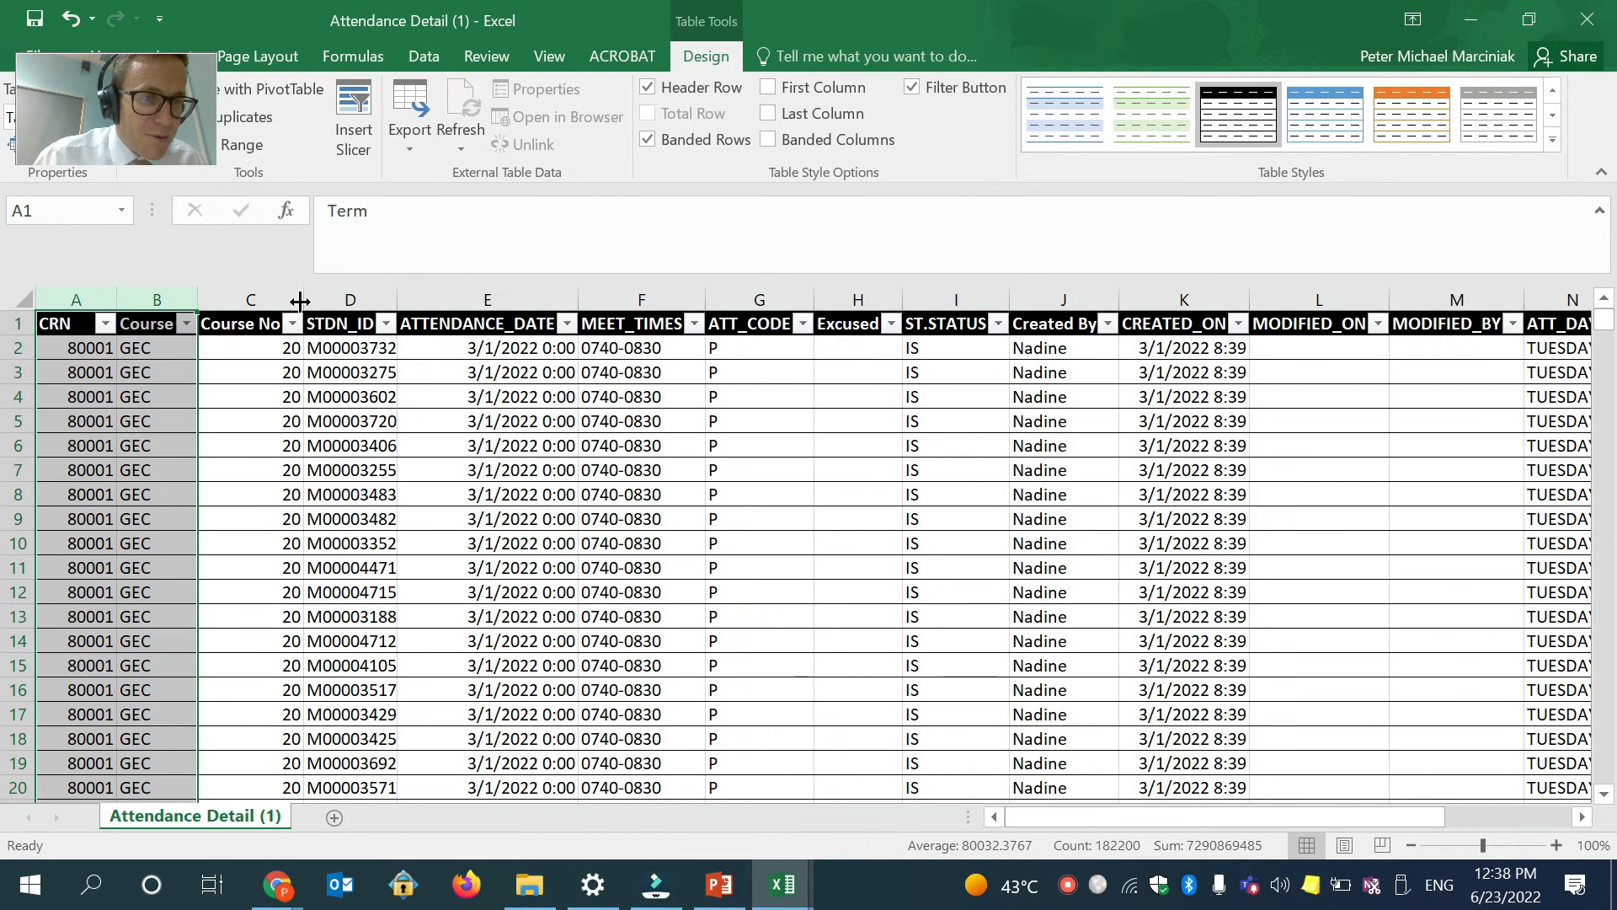
left_click_drag(300, 301, 261, 301)
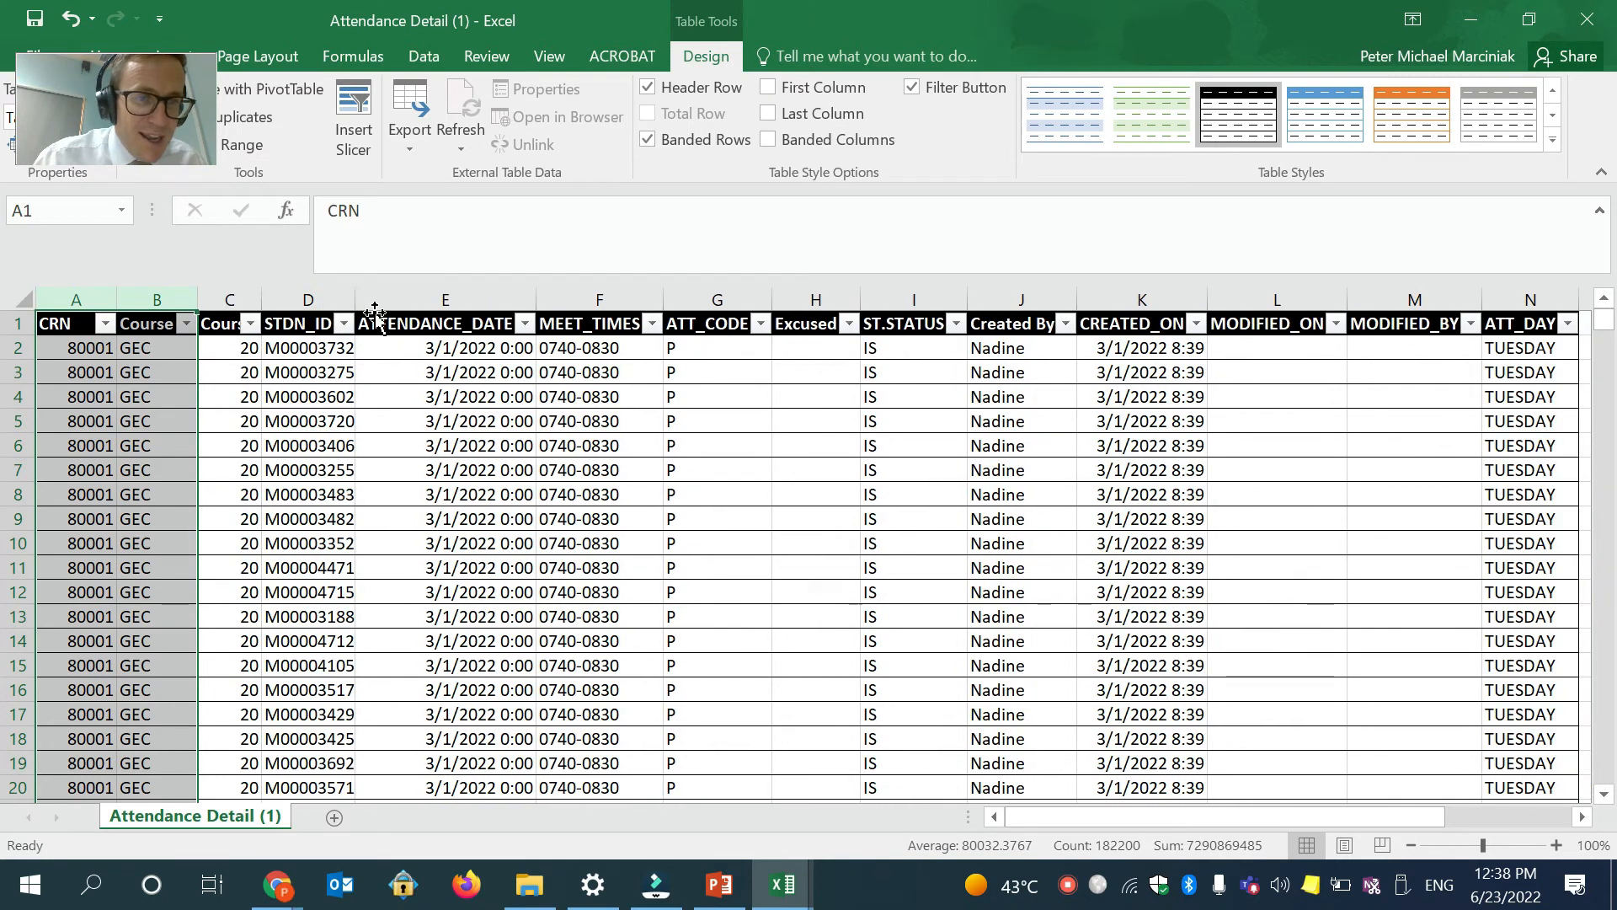
Format the ATTENDANCE_DATE column as Long Date and autofit its width.
left_click(503, 289)
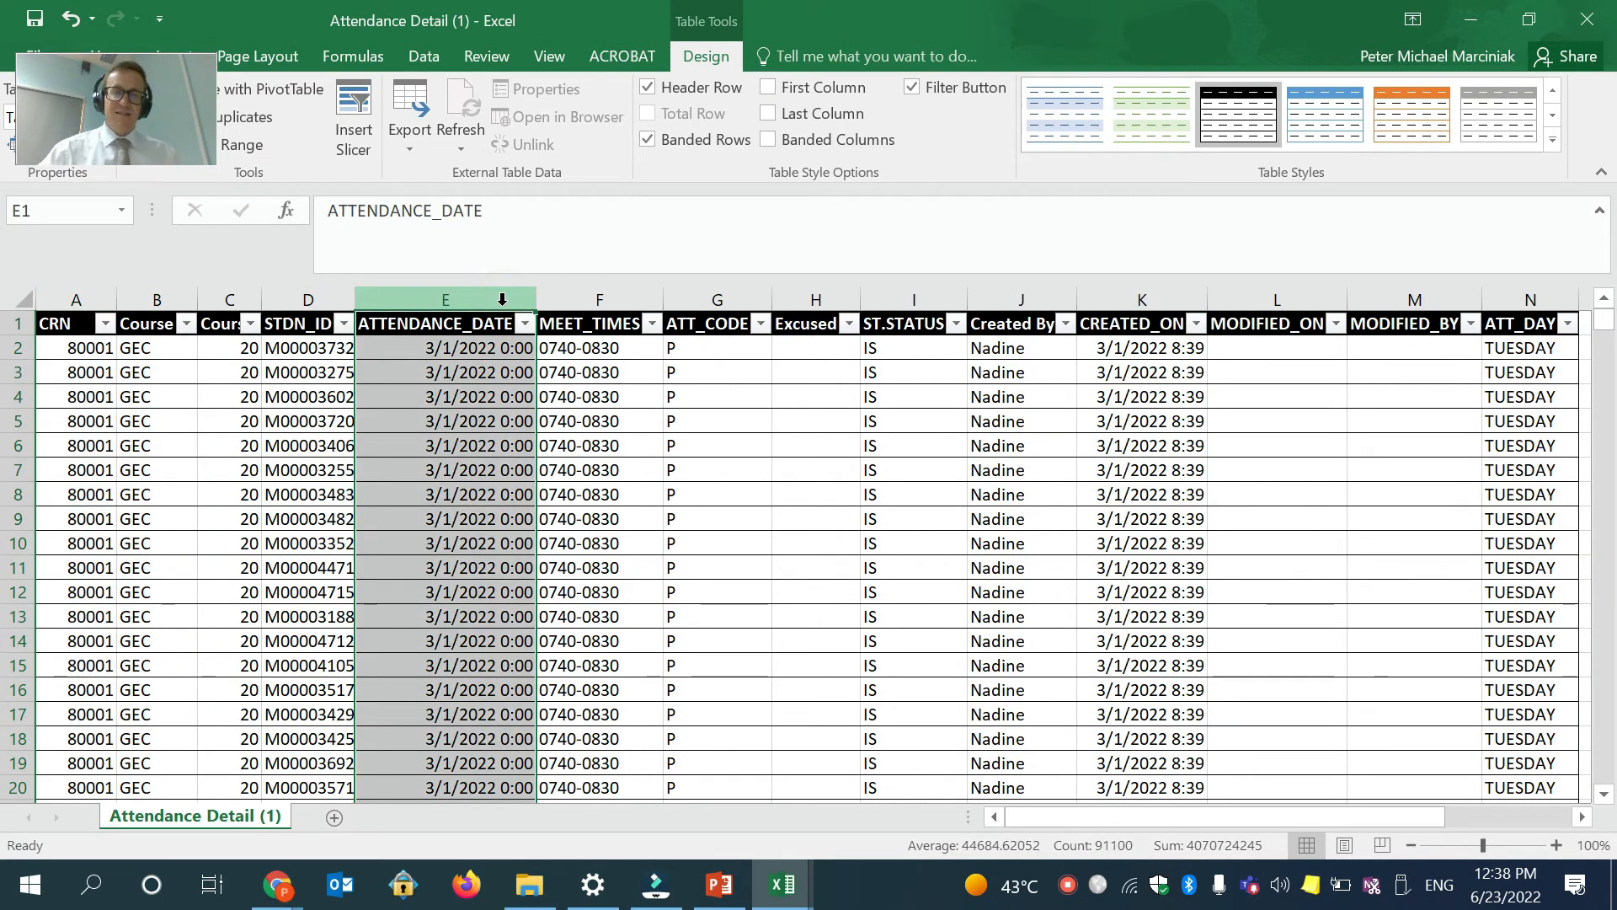
left_click_drag(194, 95, 204, 160)
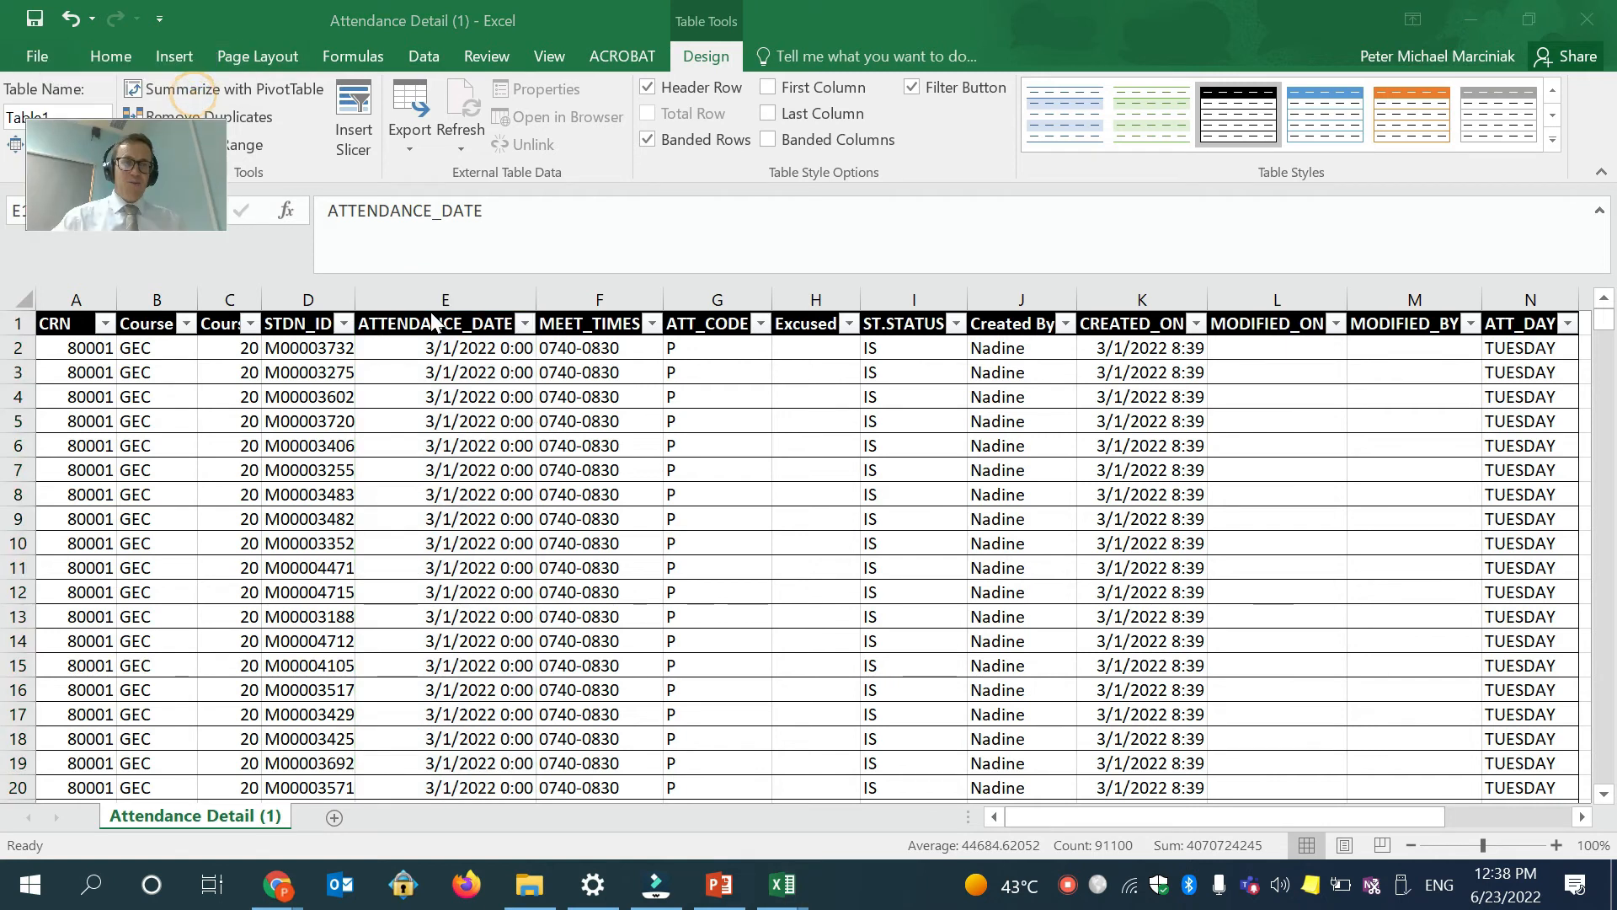
left_click(430, 287)
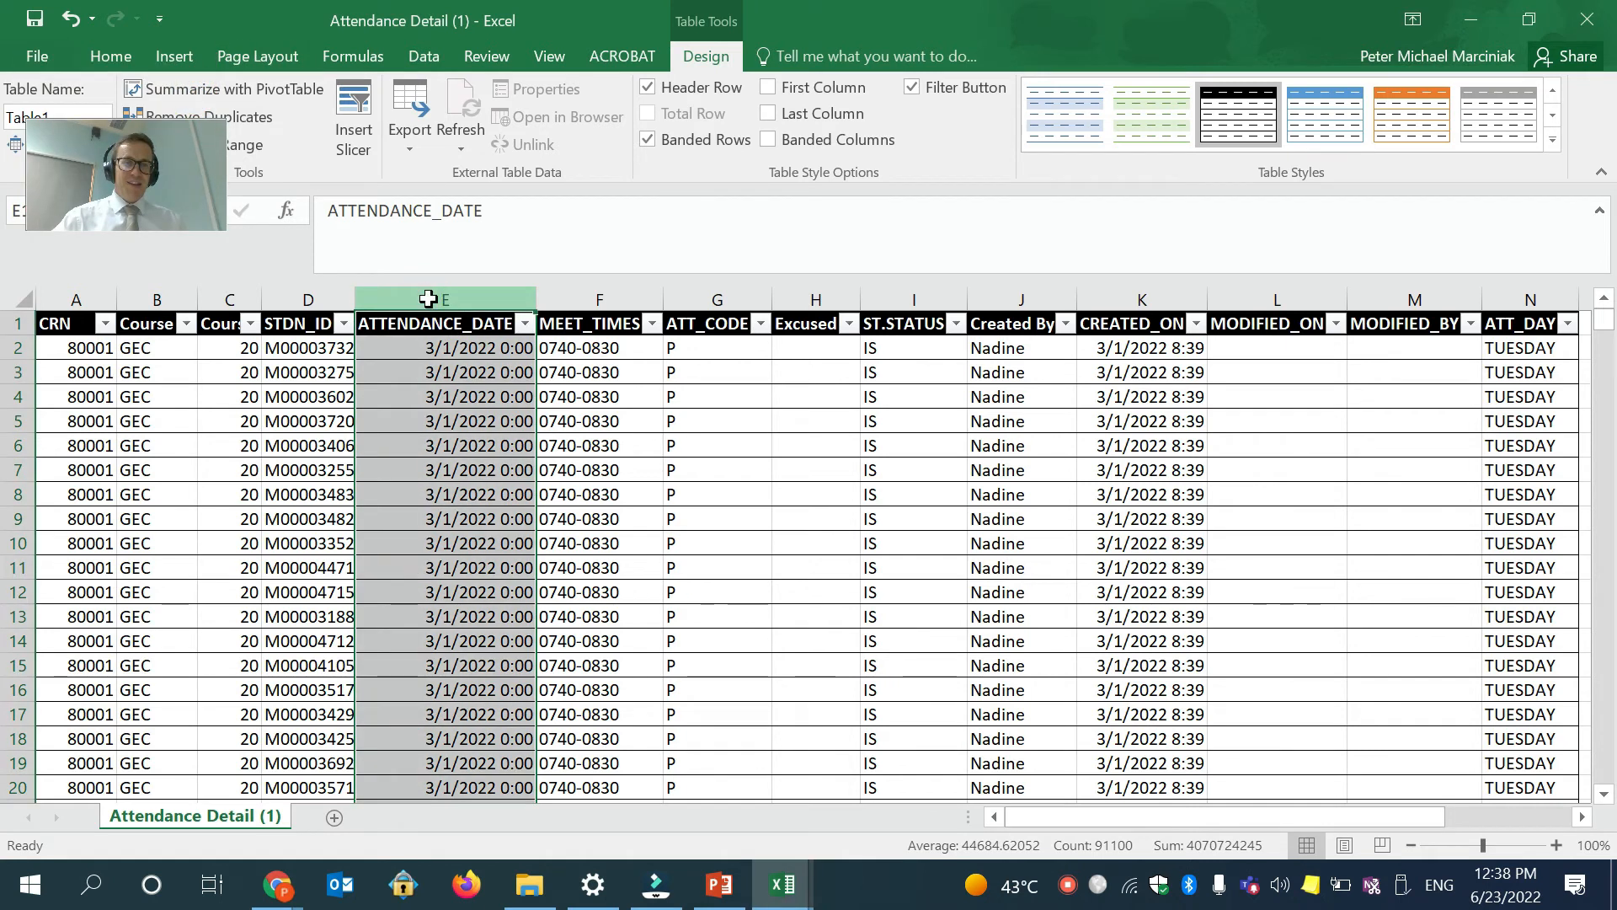
left_click(133, 58)
left_click(882, 99)
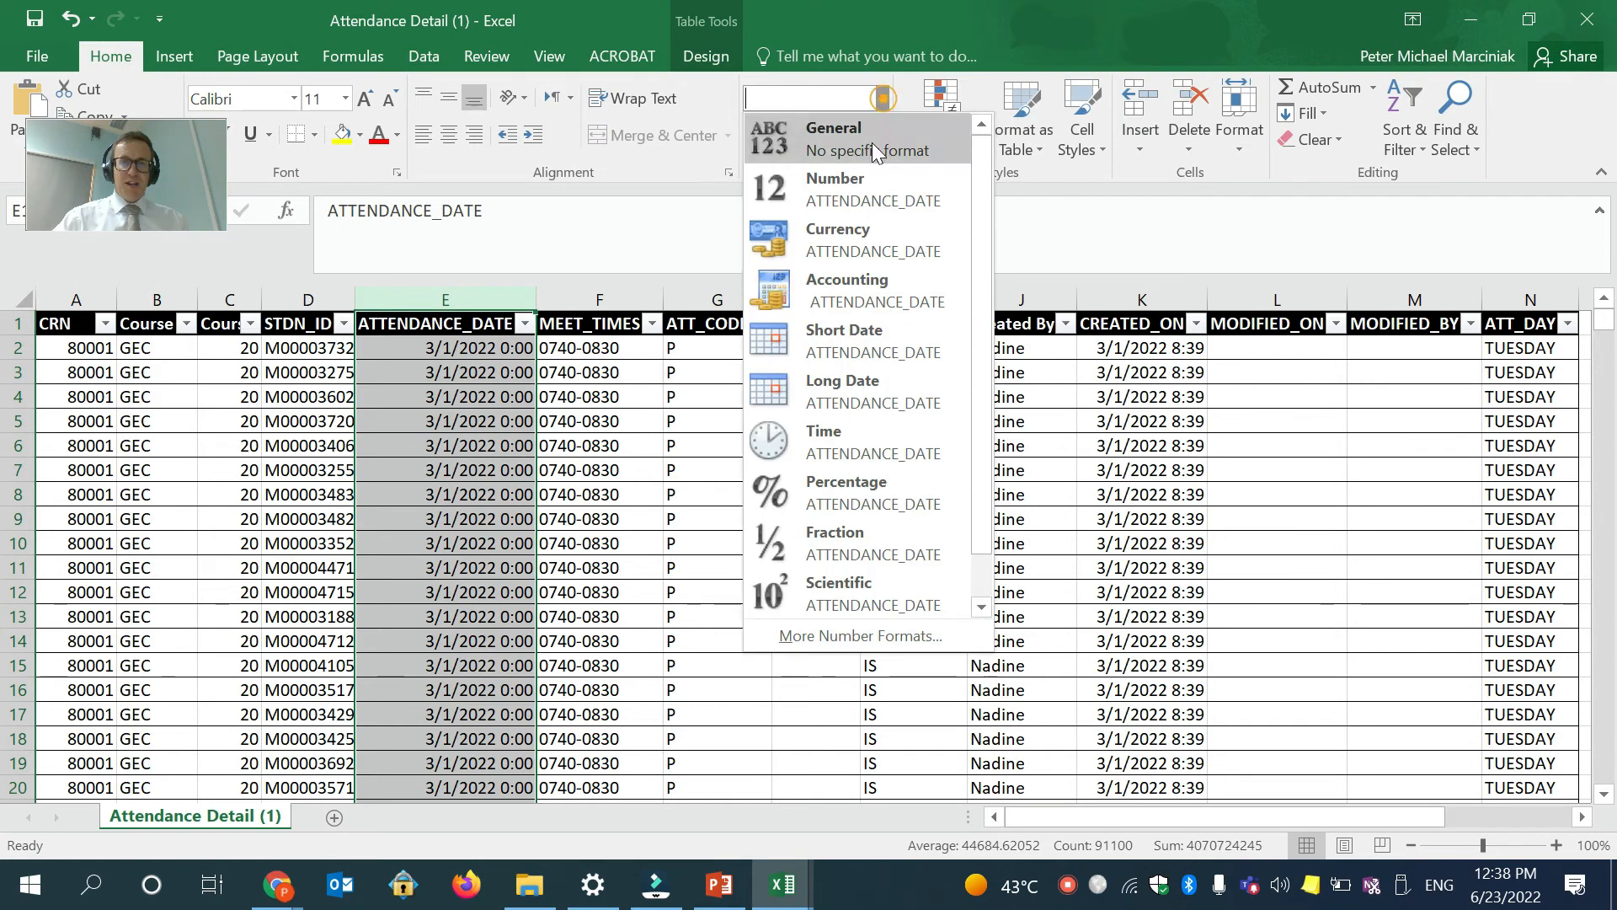
left_click(847, 381)
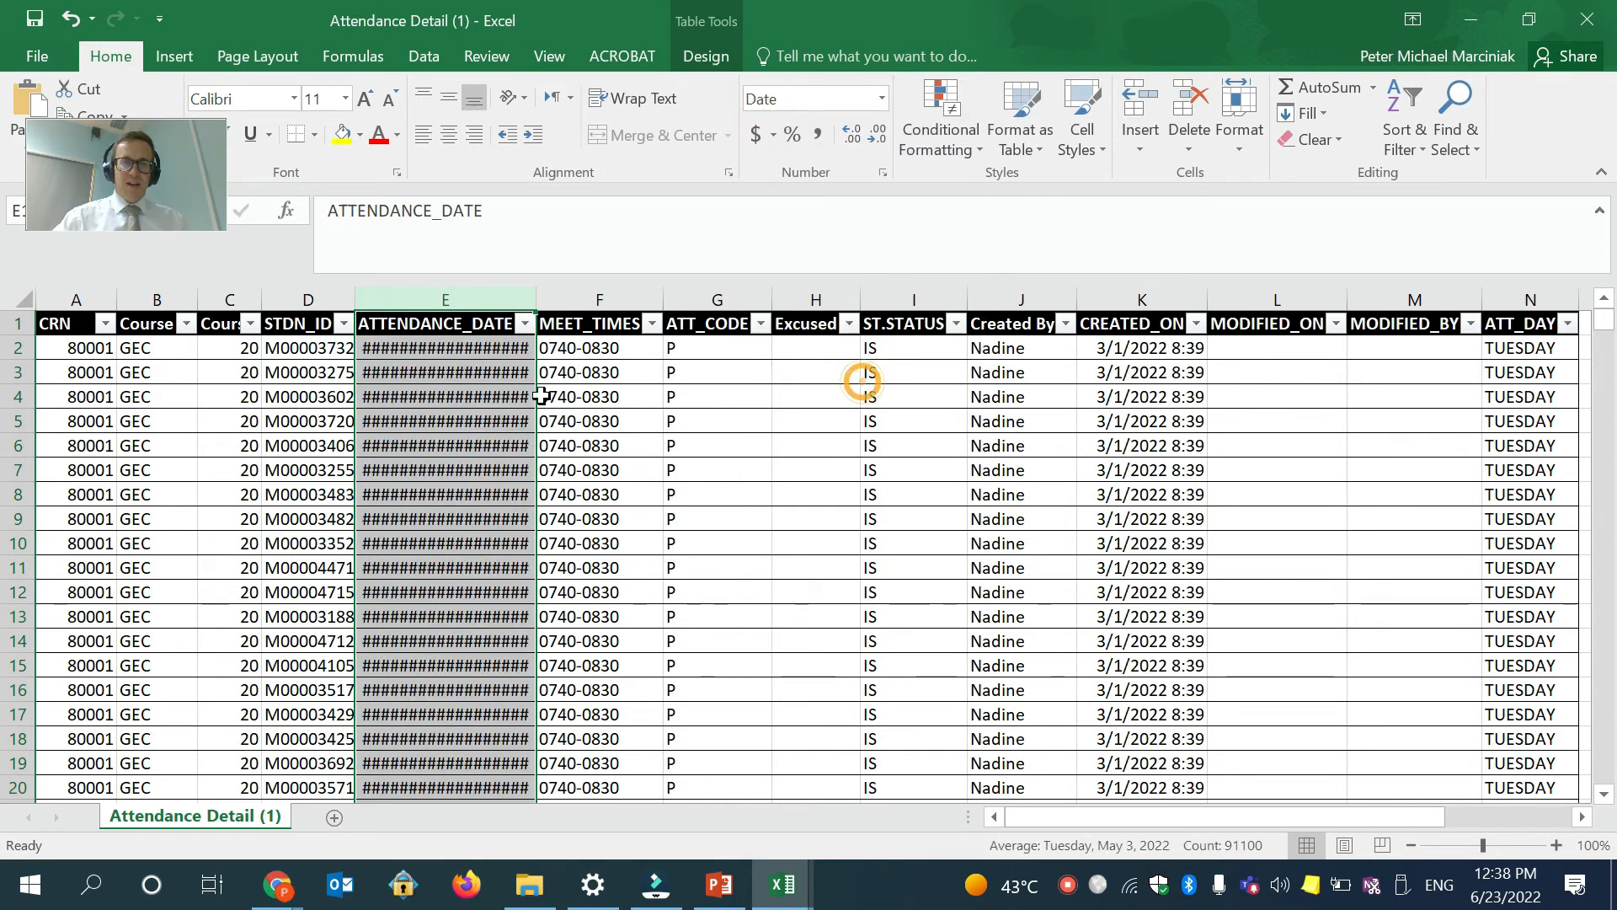
double_click(537, 299)
left_click(644, 444)
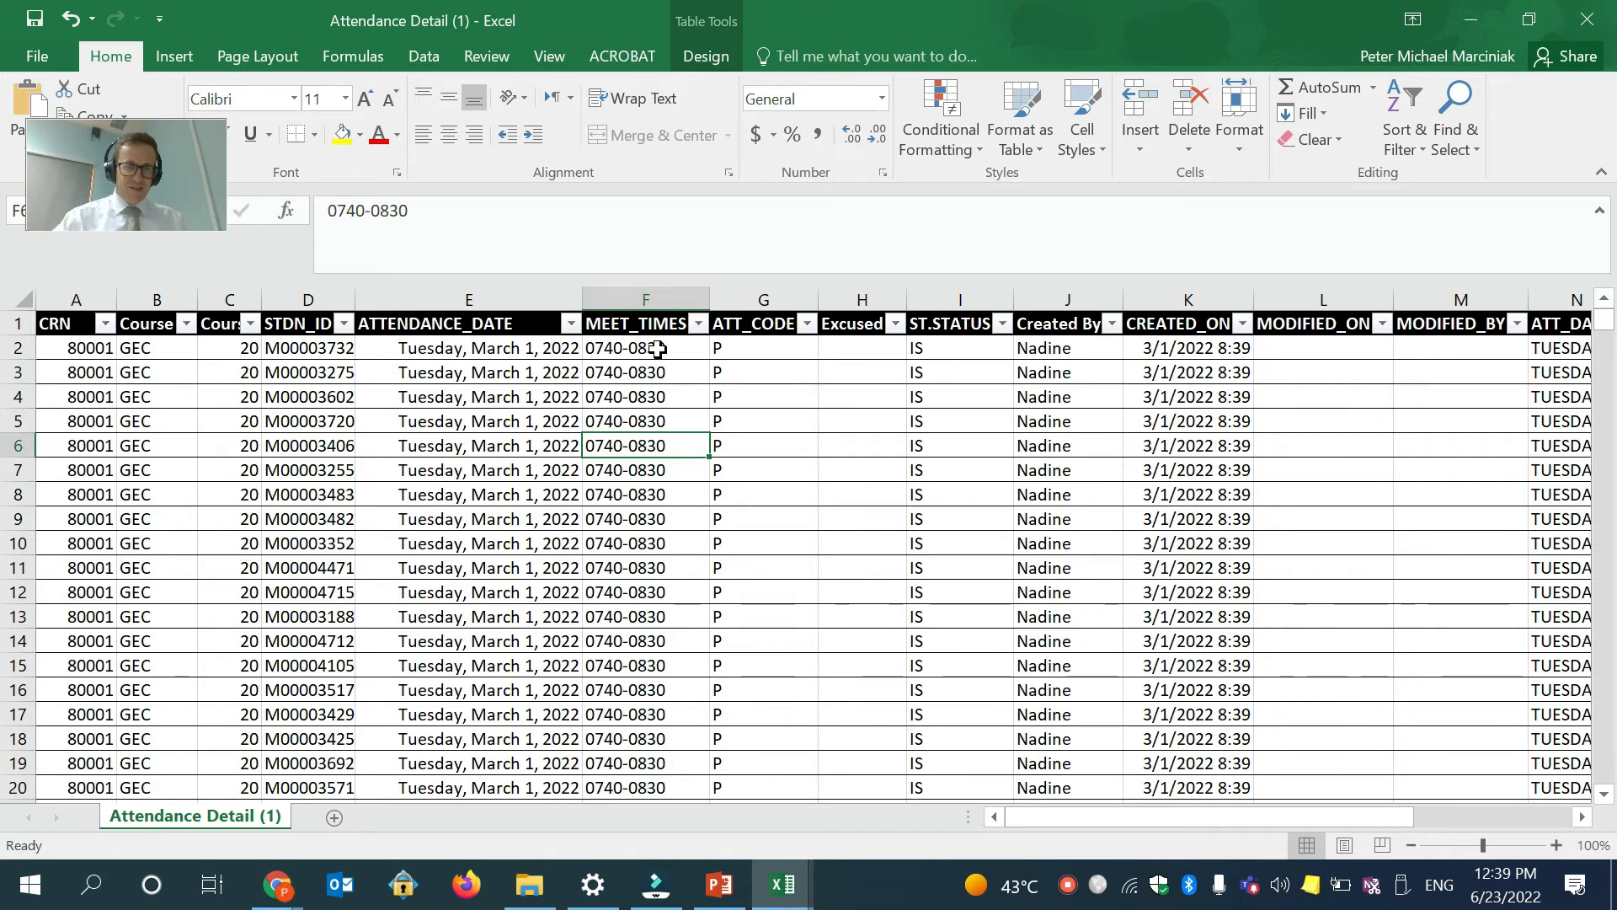
Delete the ST.STATUS column and the CREATED_ON through ATT_DAY columns, narrowing Created By.
left_click(792, 348)
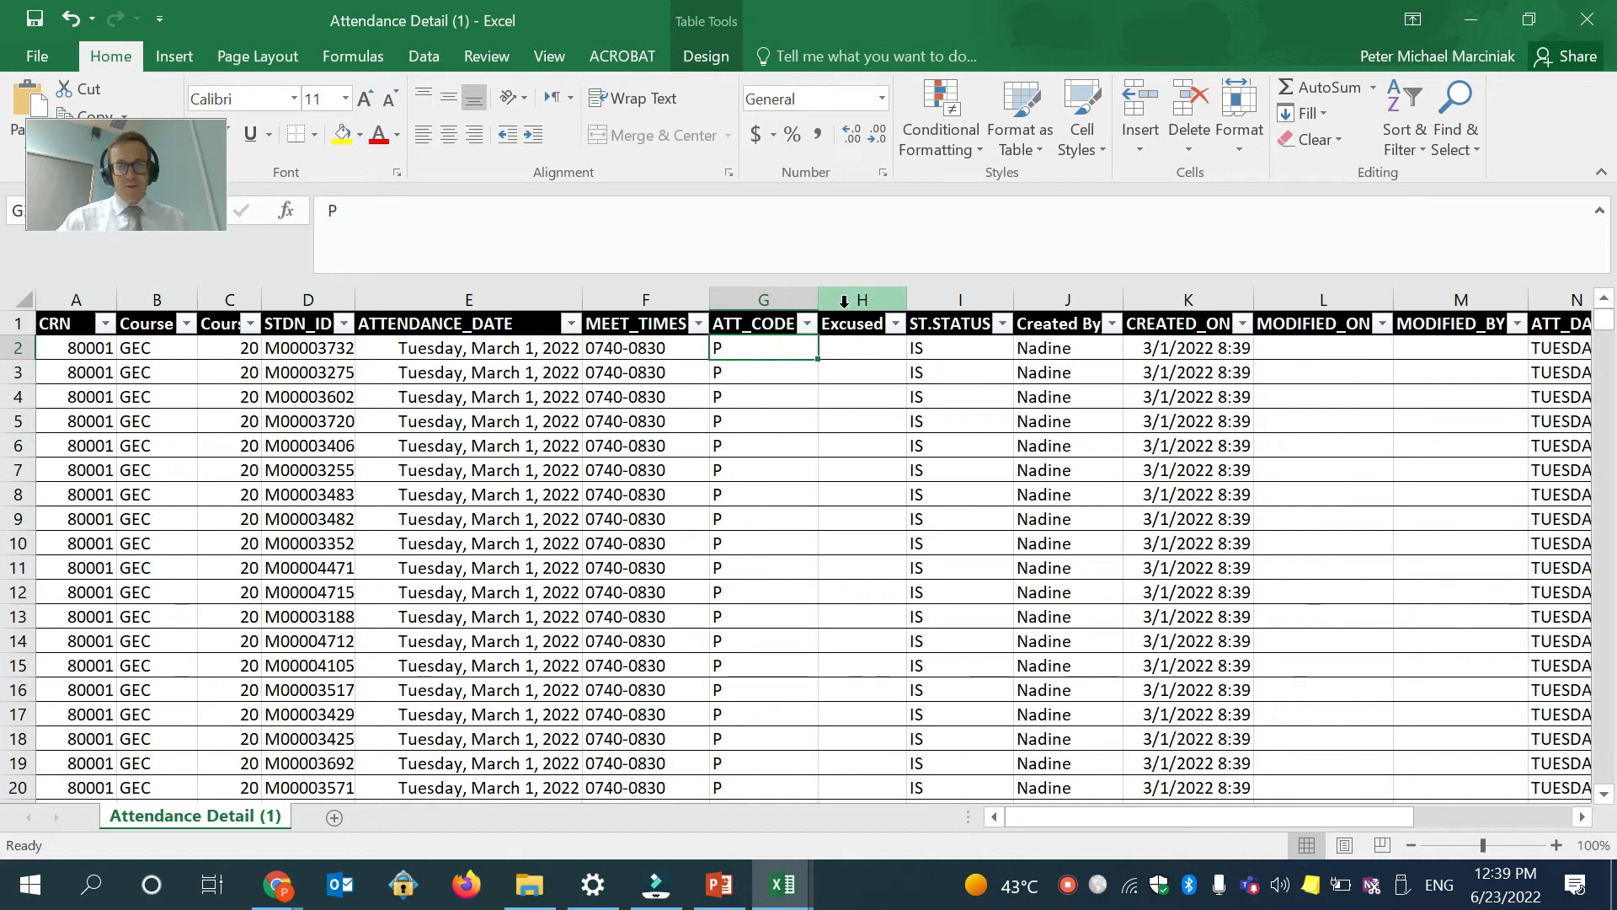
left_click_drag(844, 299, 969, 291)
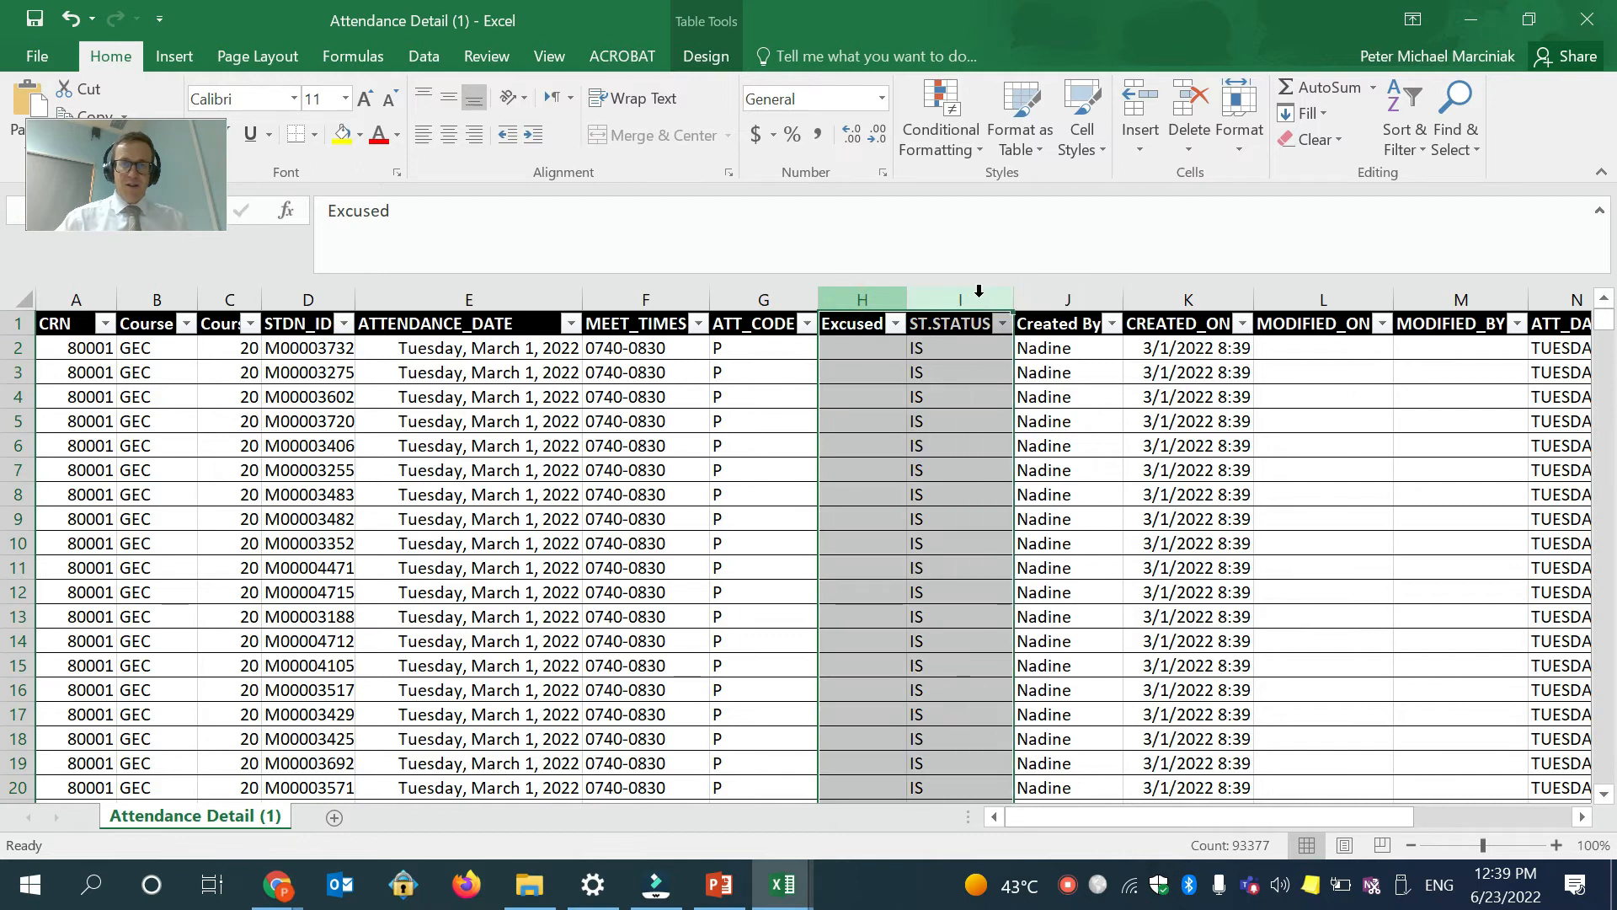
left_click(977, 291)
right_click(976, 291)
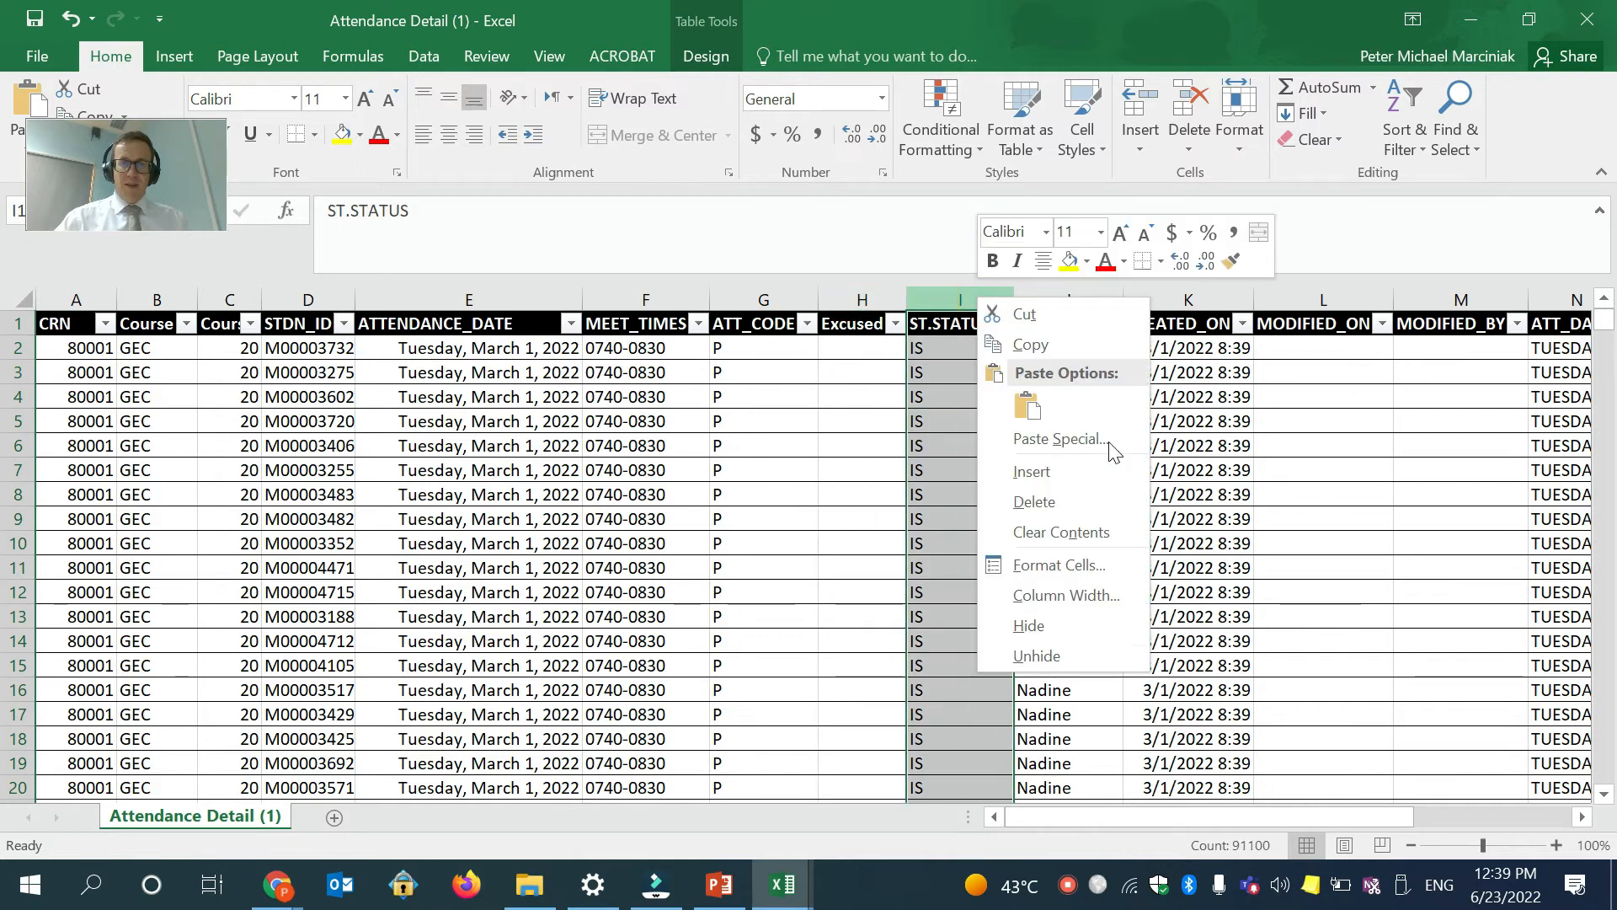
left_click(1083, 506)
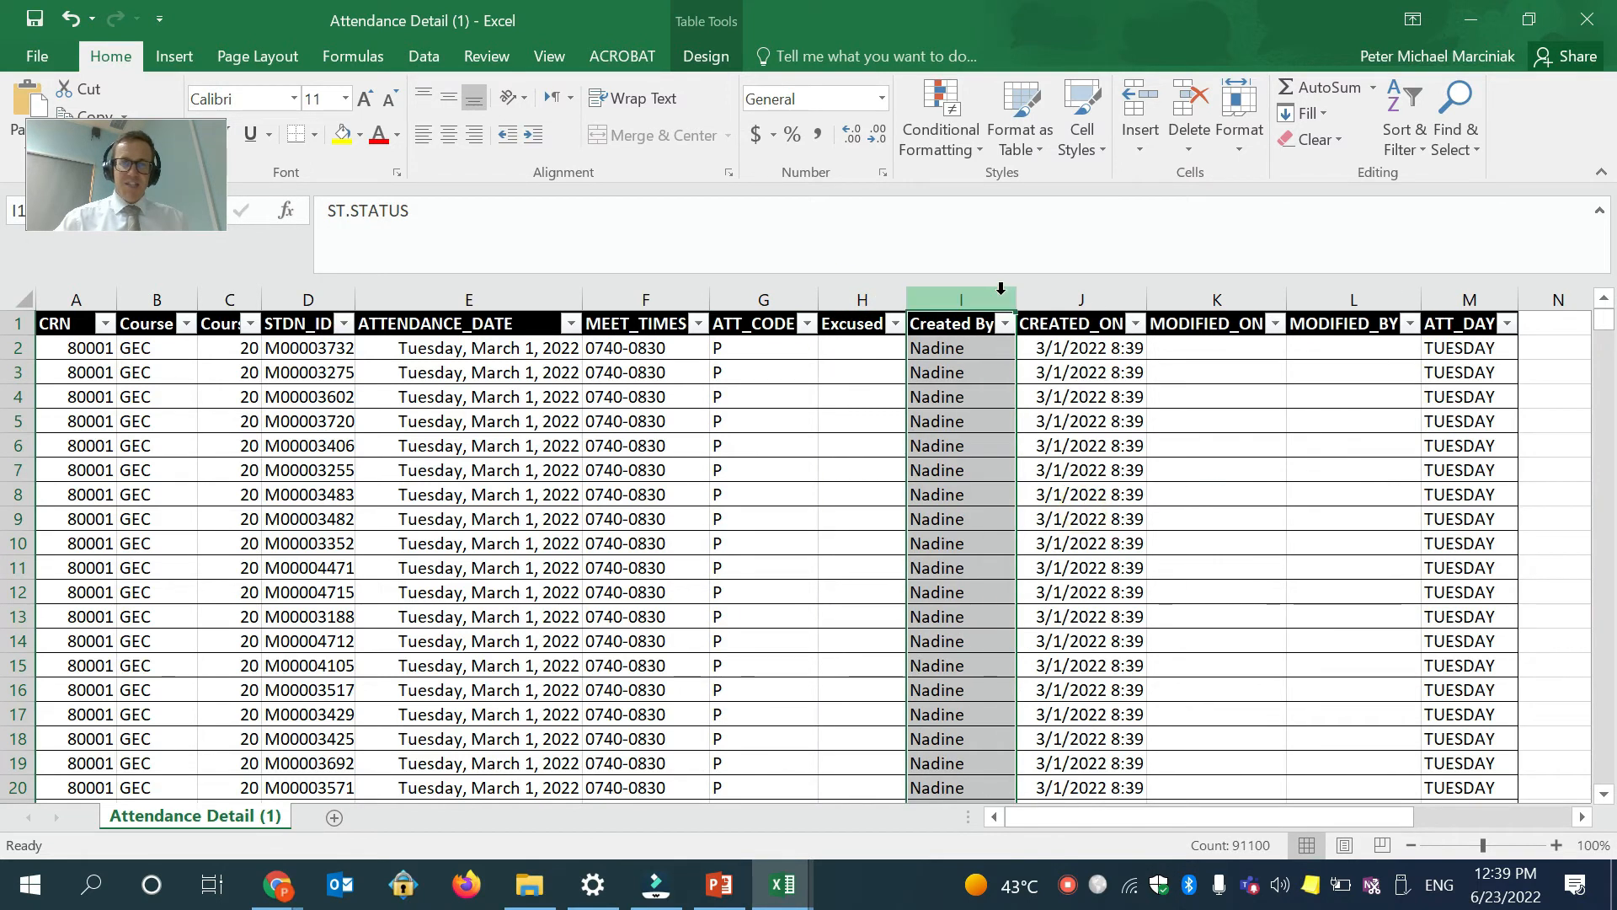
left_click_drag(1007, 302, 1423, 297)
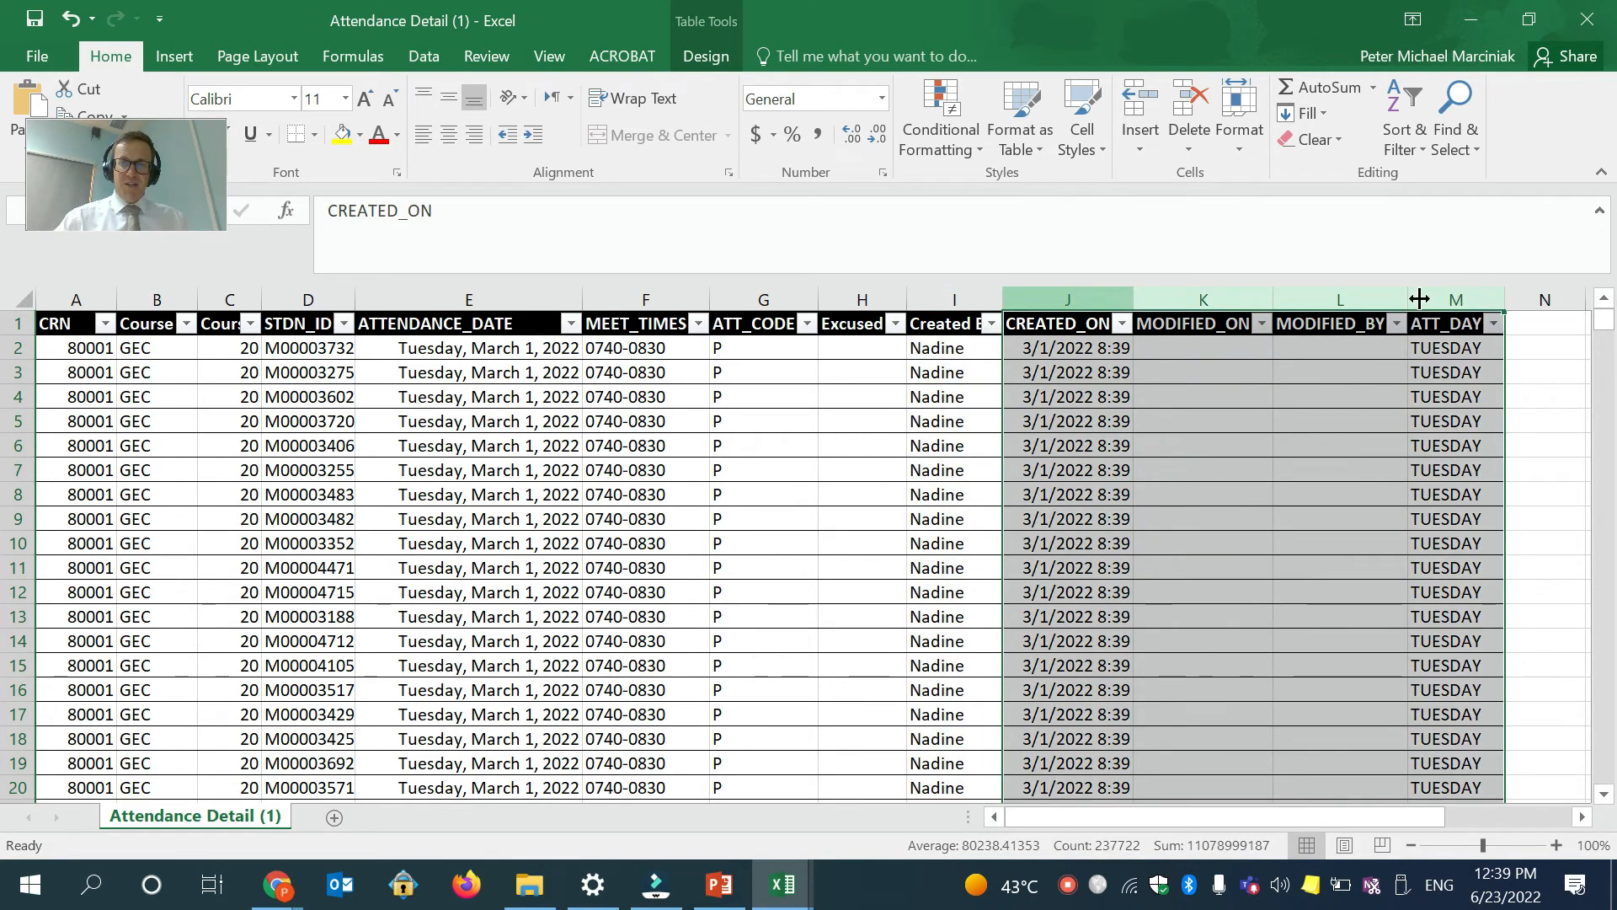
right_click(1101, 300)
left_click(1133, 510)
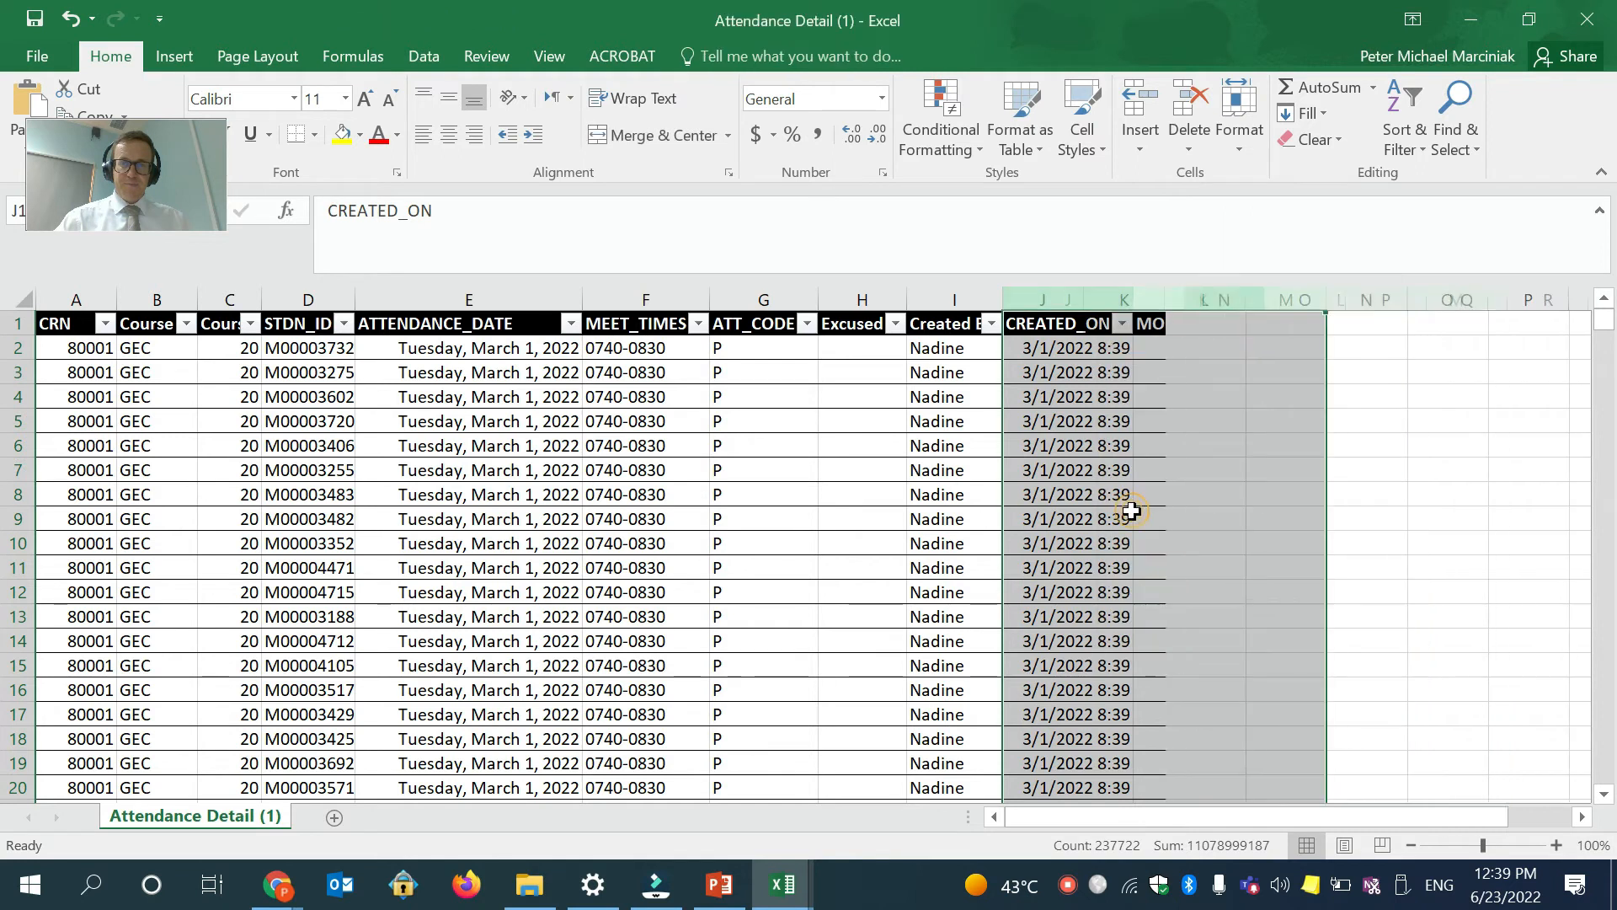
left_click(766, 519)
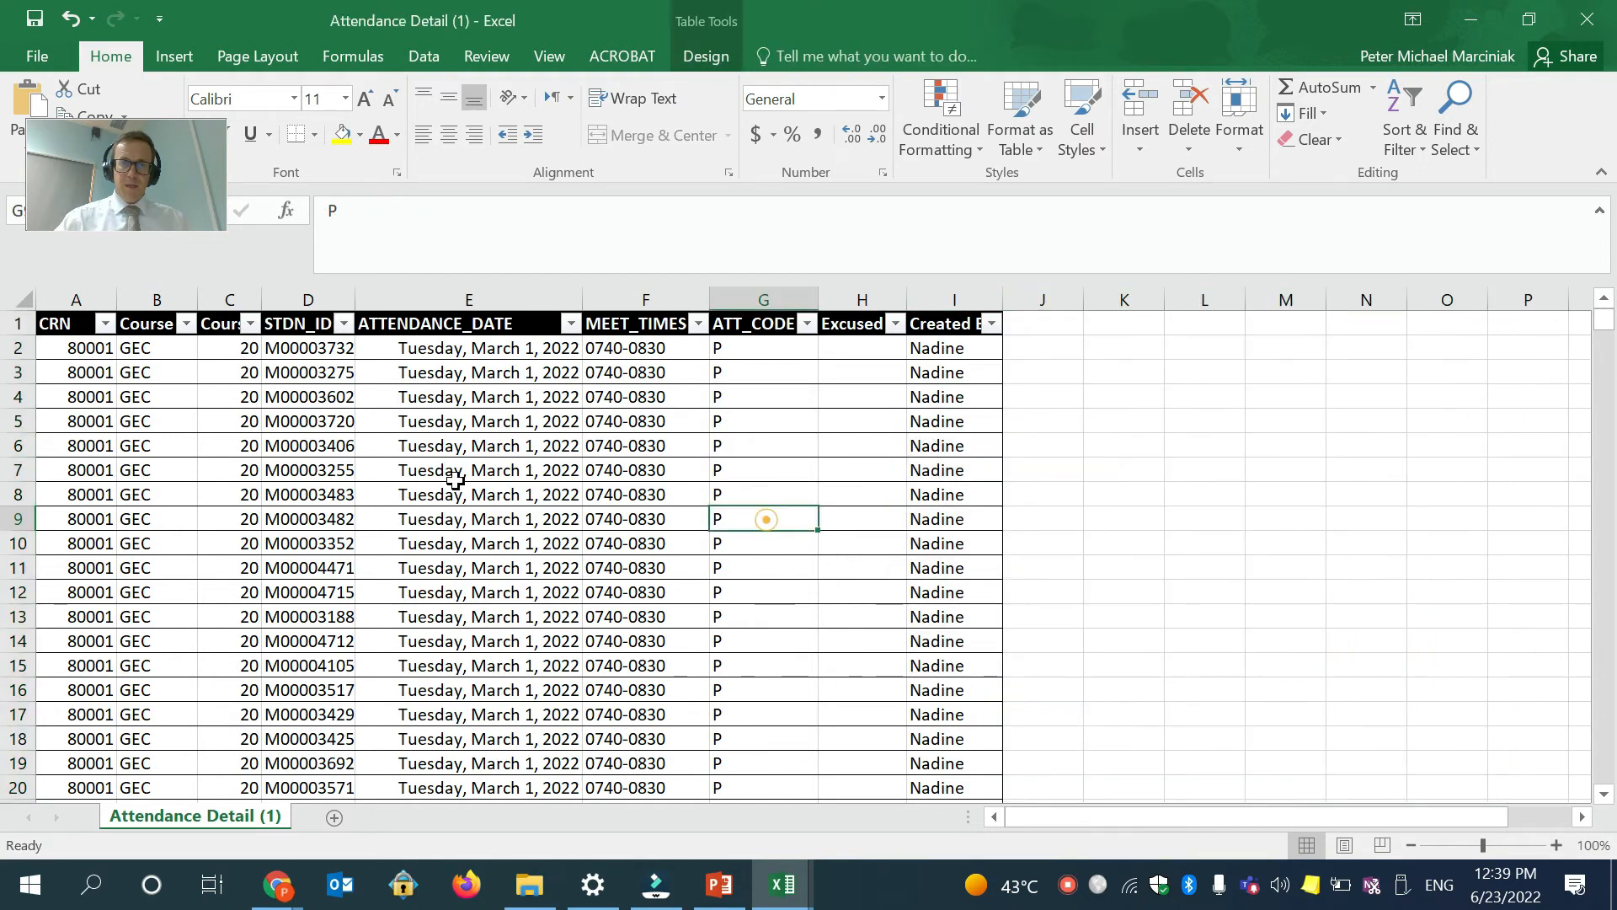
Set all table text to font size 9 and the STDN_ID column to size 14.
left_click_drag(83, 299, 927, 306)
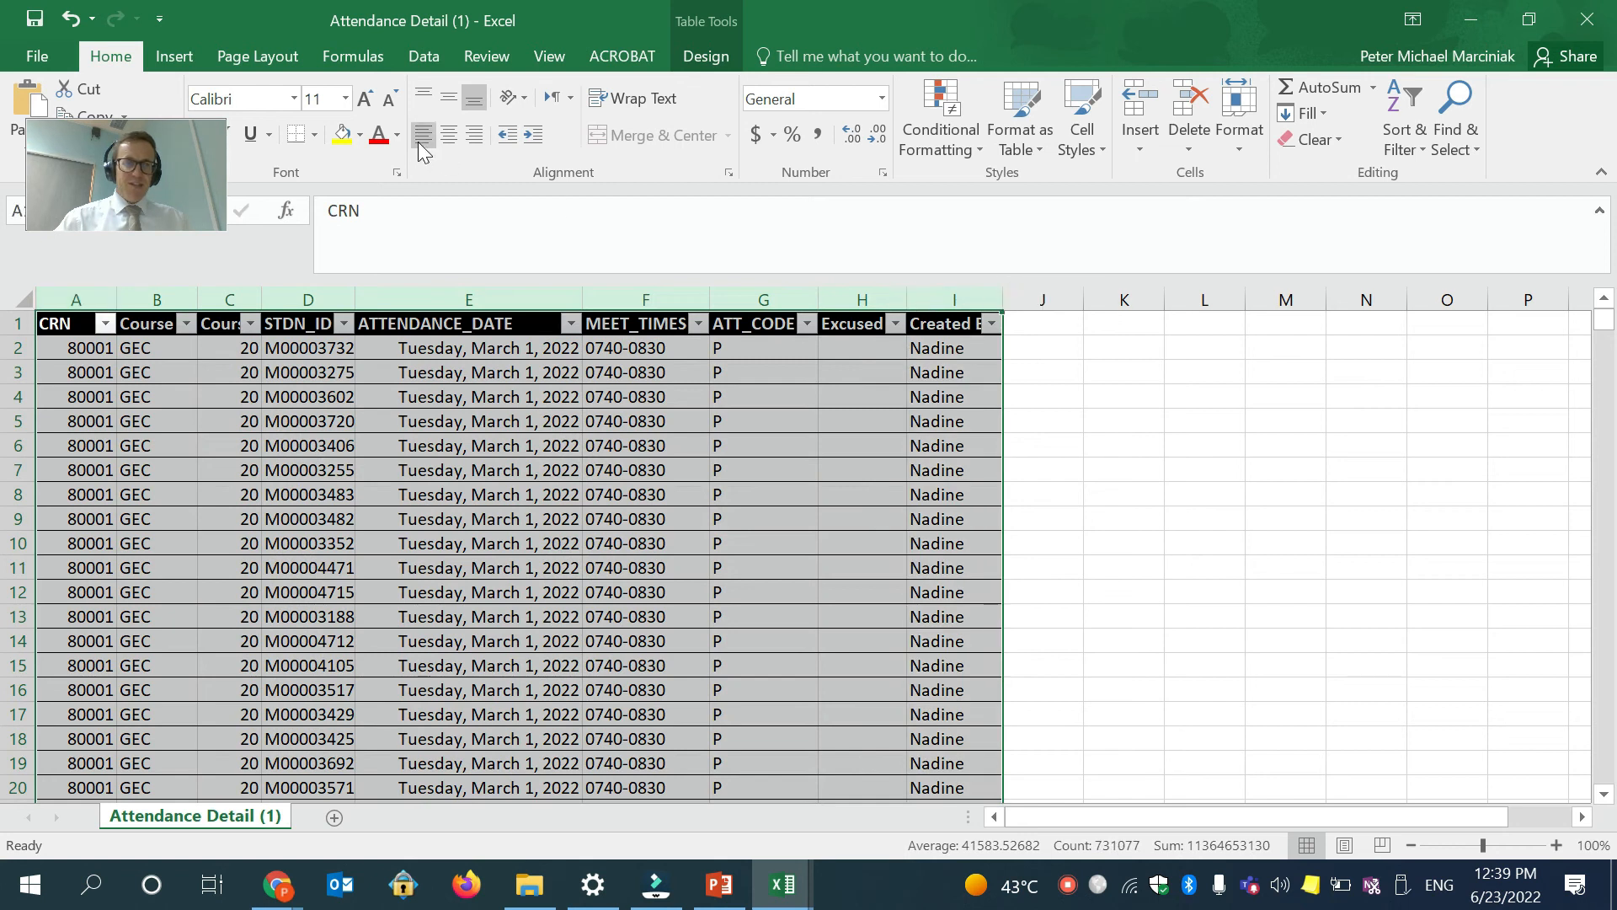
left_click(346, 100)
left_click(311, 146)
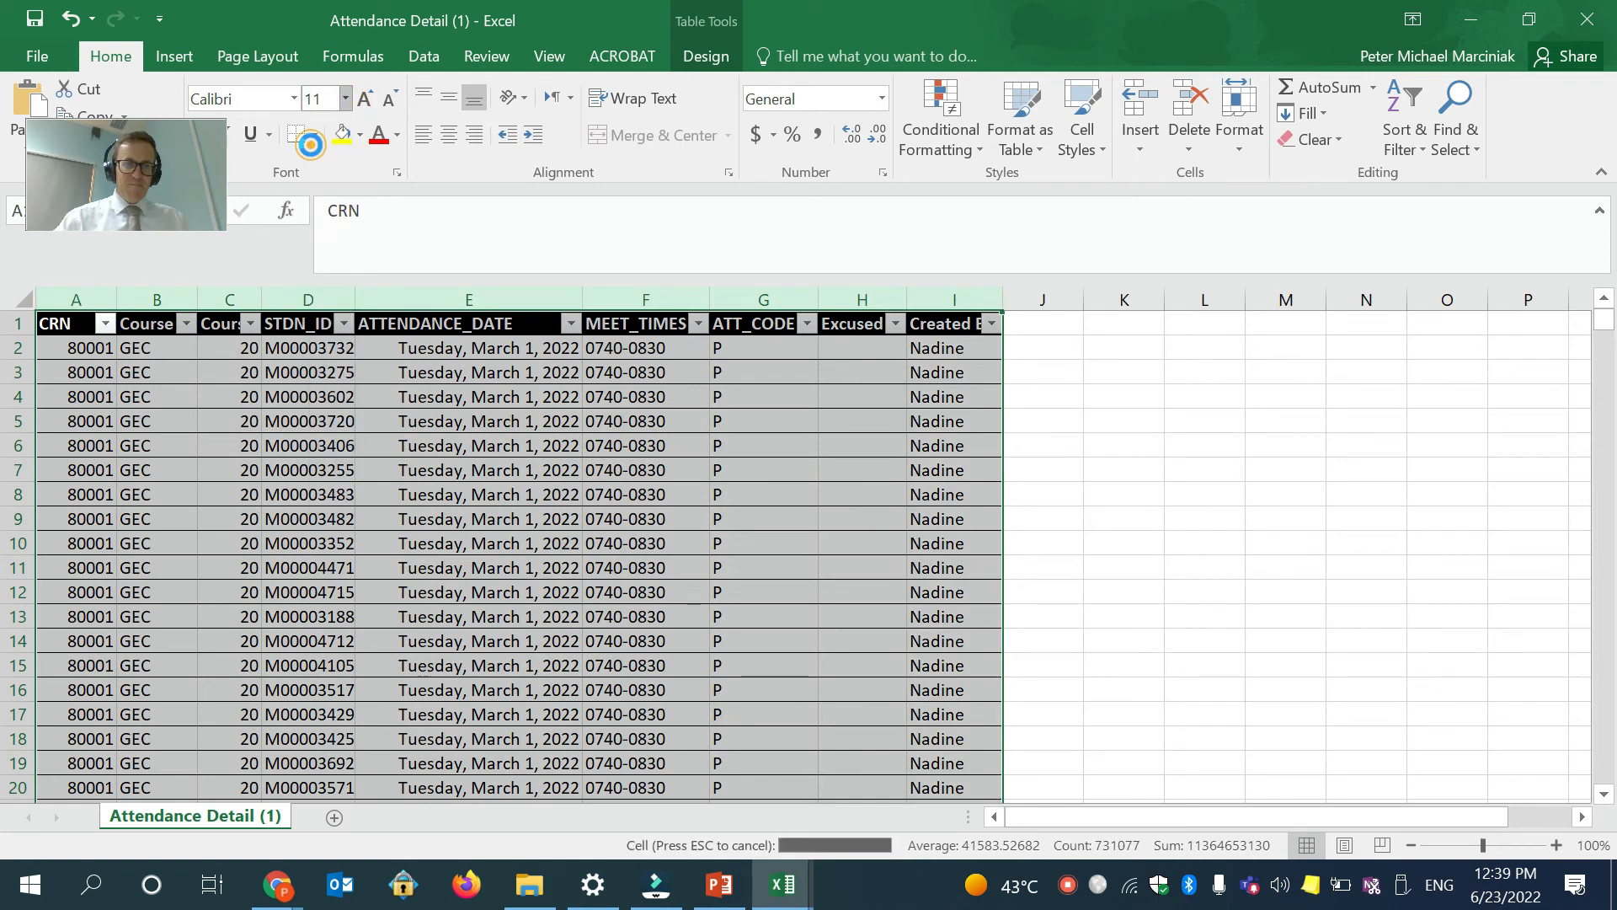
left_click(301, 299)
left_click(347, 100)
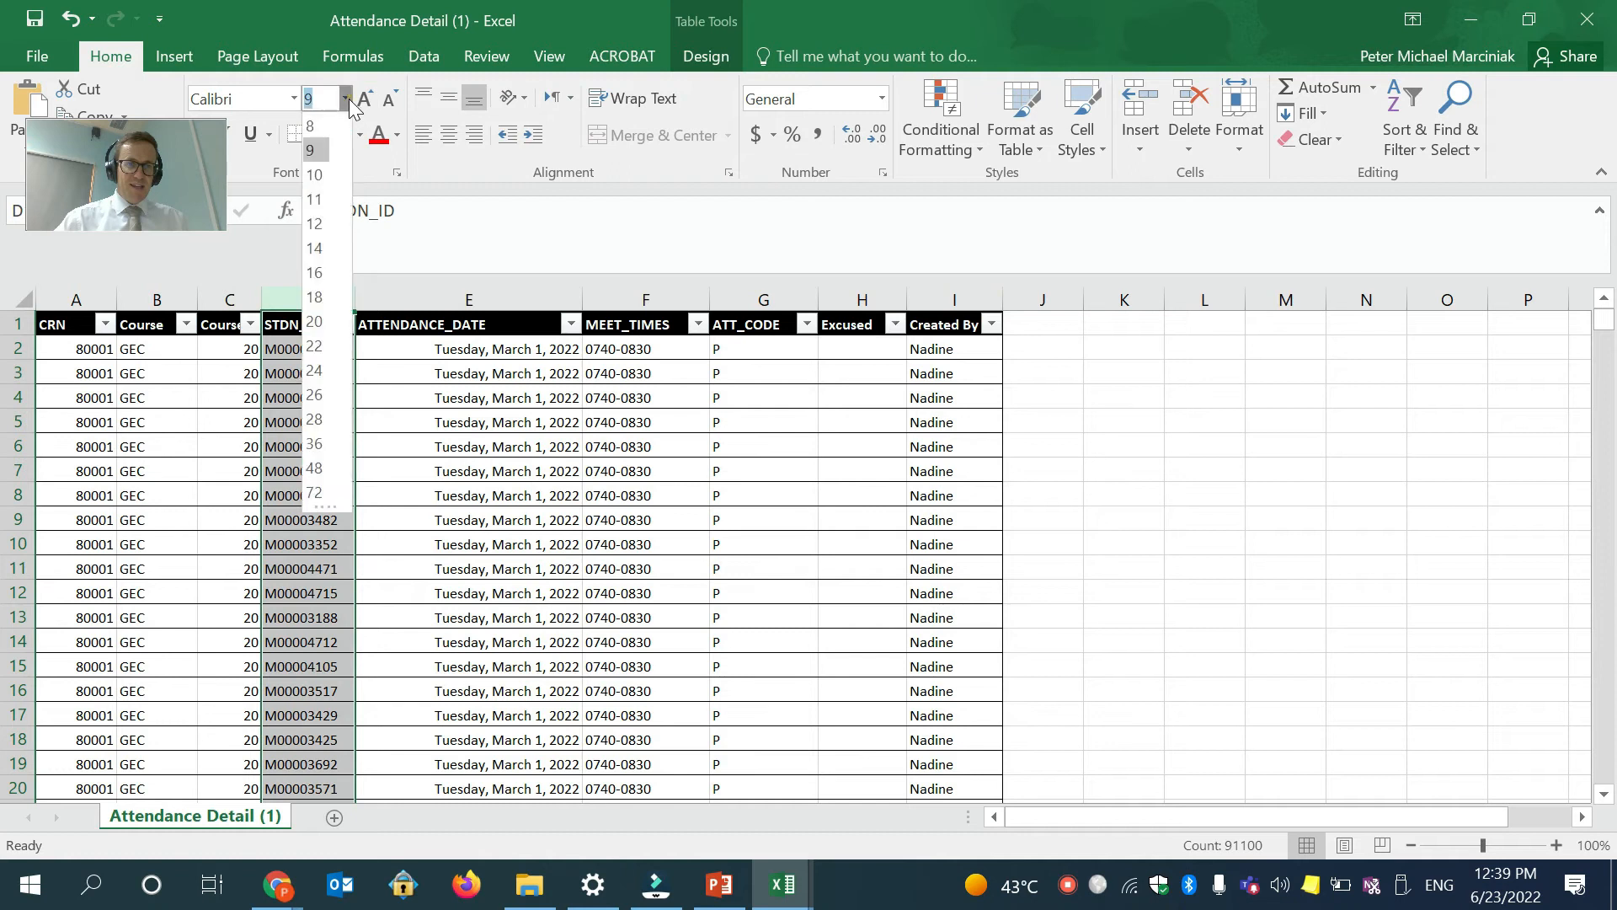
left_click(314, 248)
Enlarge the header row text and autofit the STDN_ID column width.
left_click(18, 323)
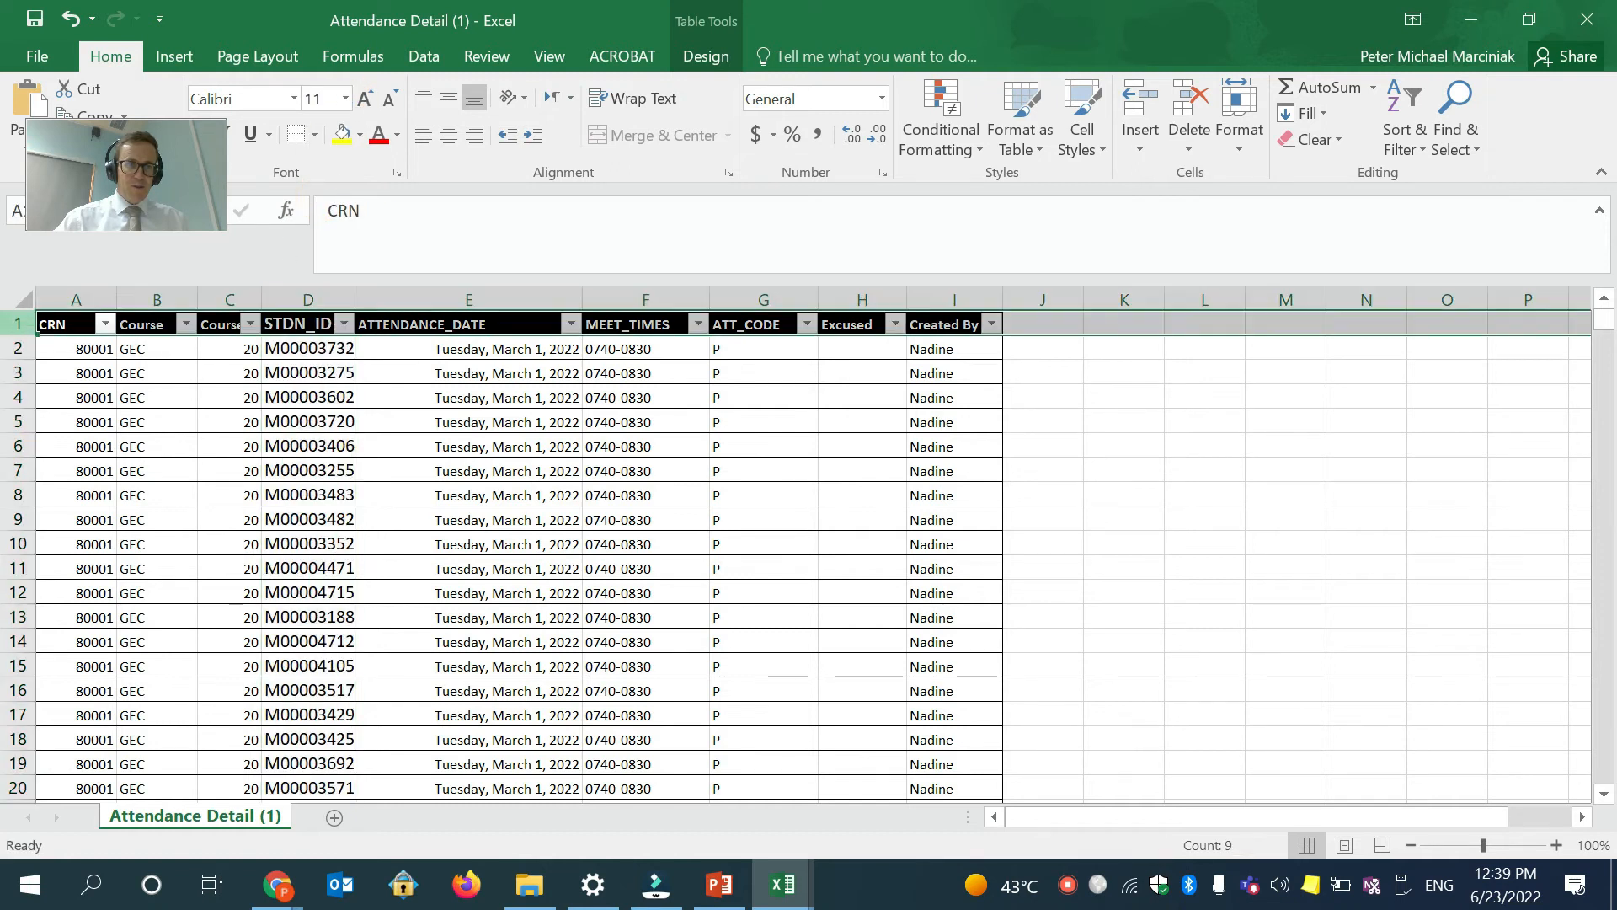
left_click(346, 99)
left_click(318, 198)
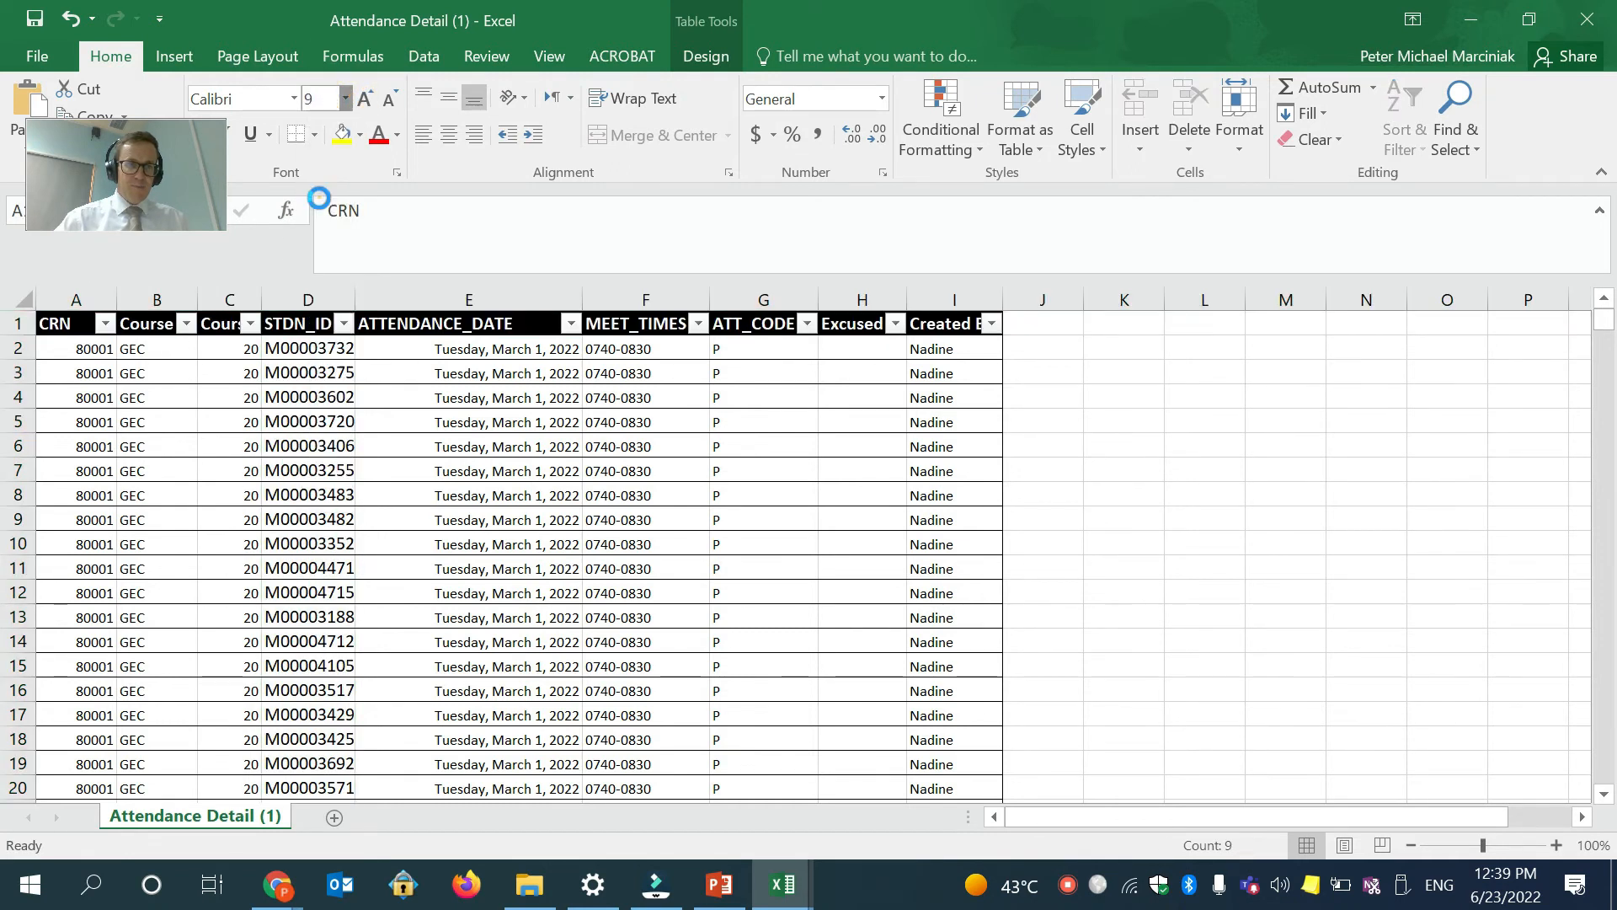
left_click(410, 469)
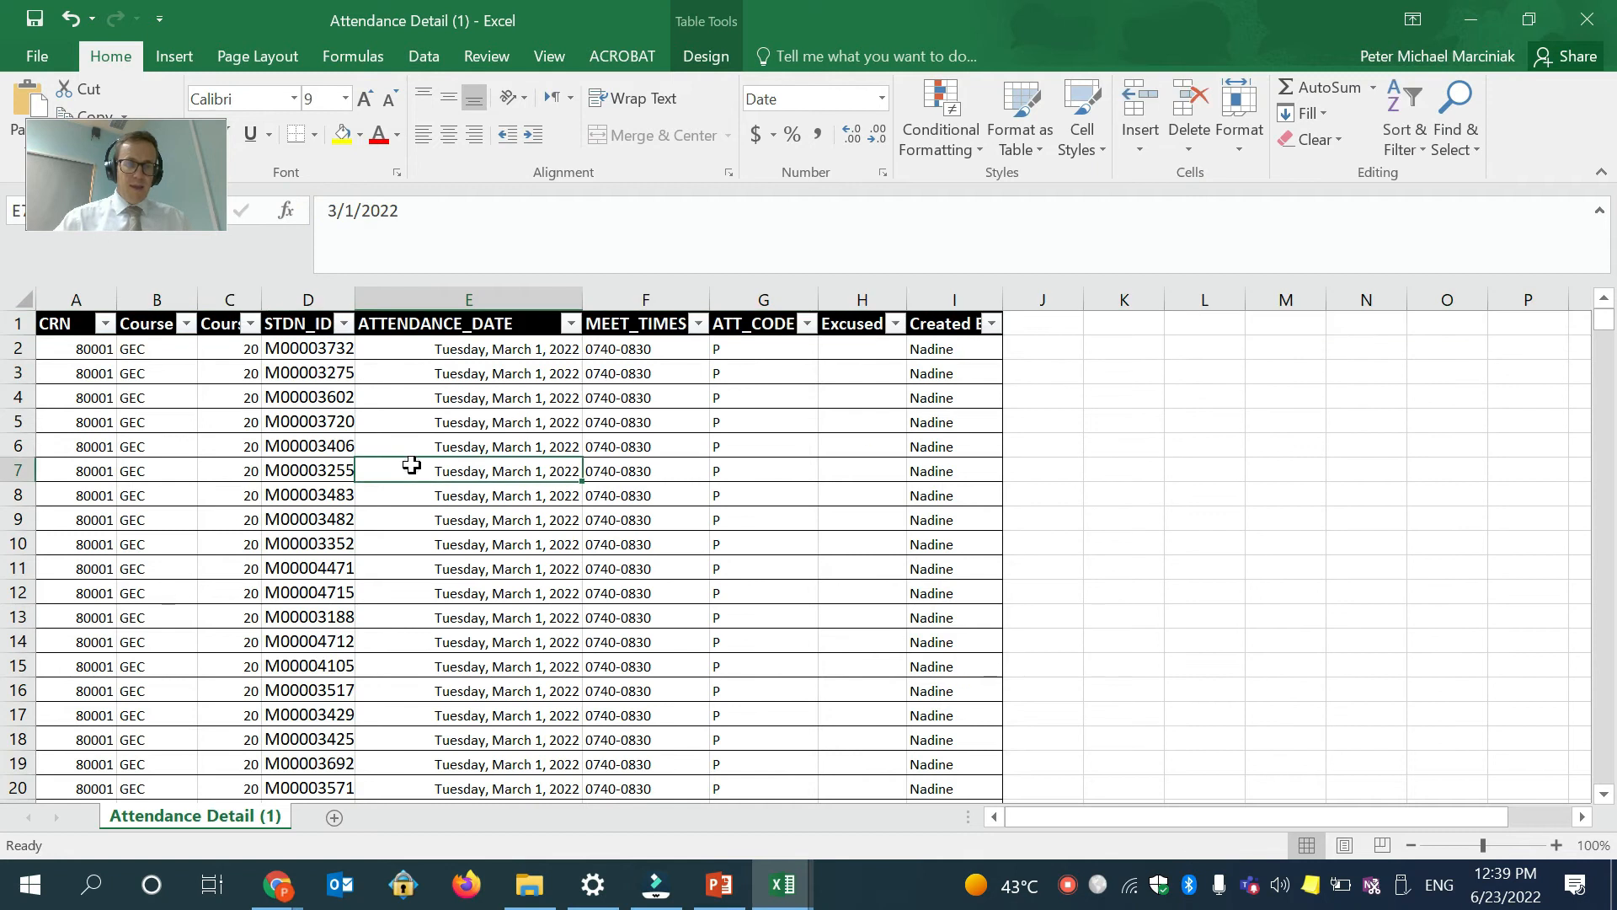
double_click(354, 300)
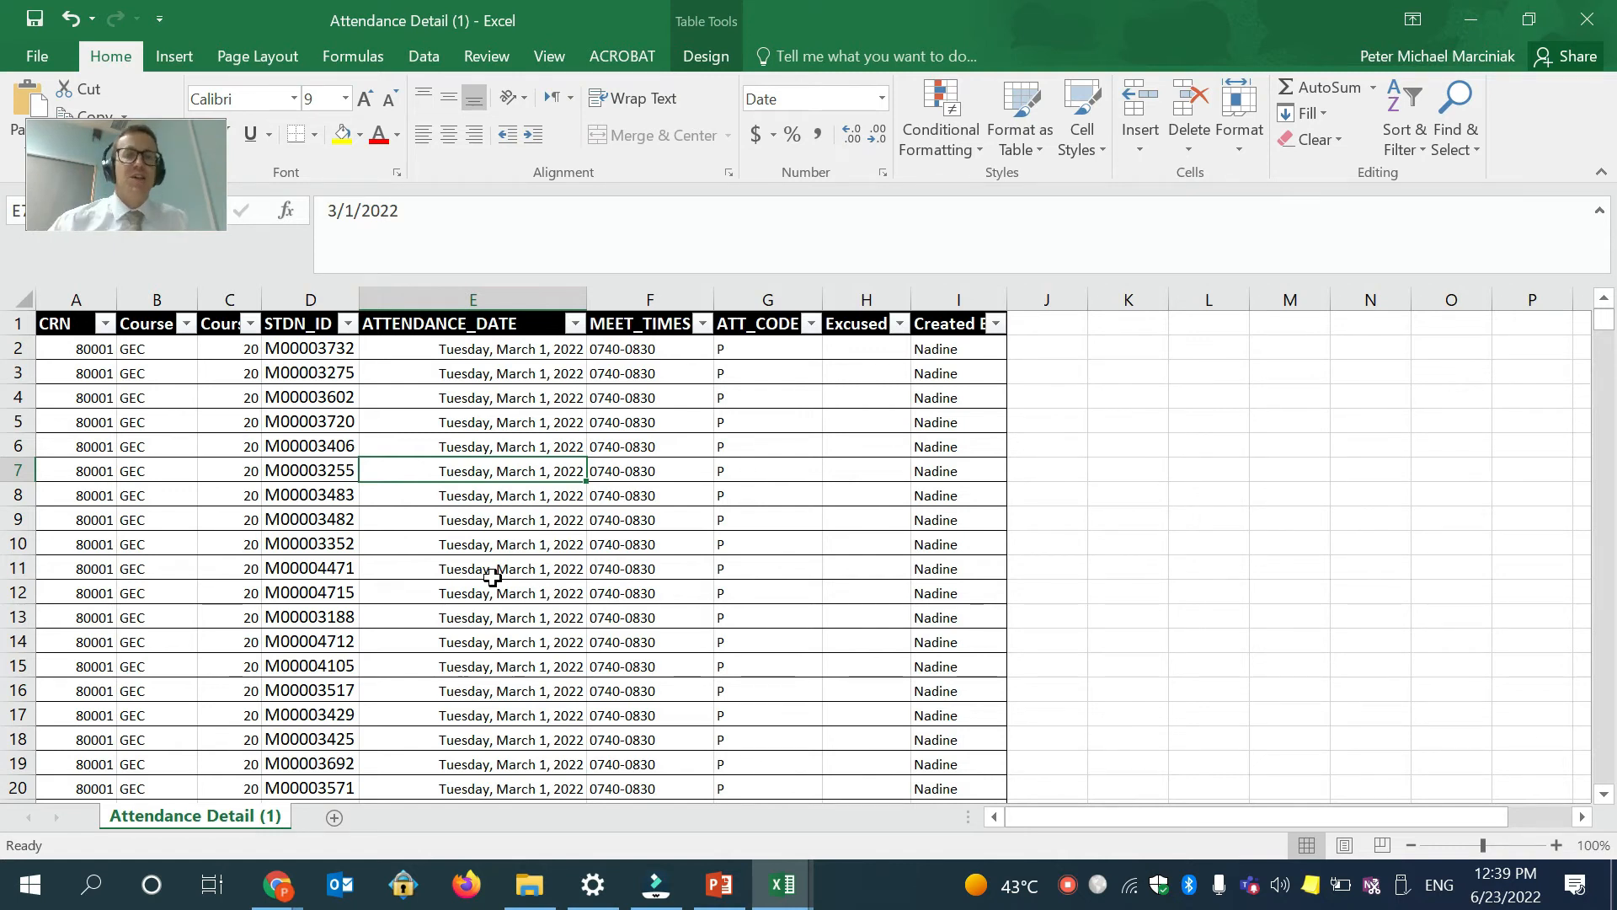
left_click(749, 283)
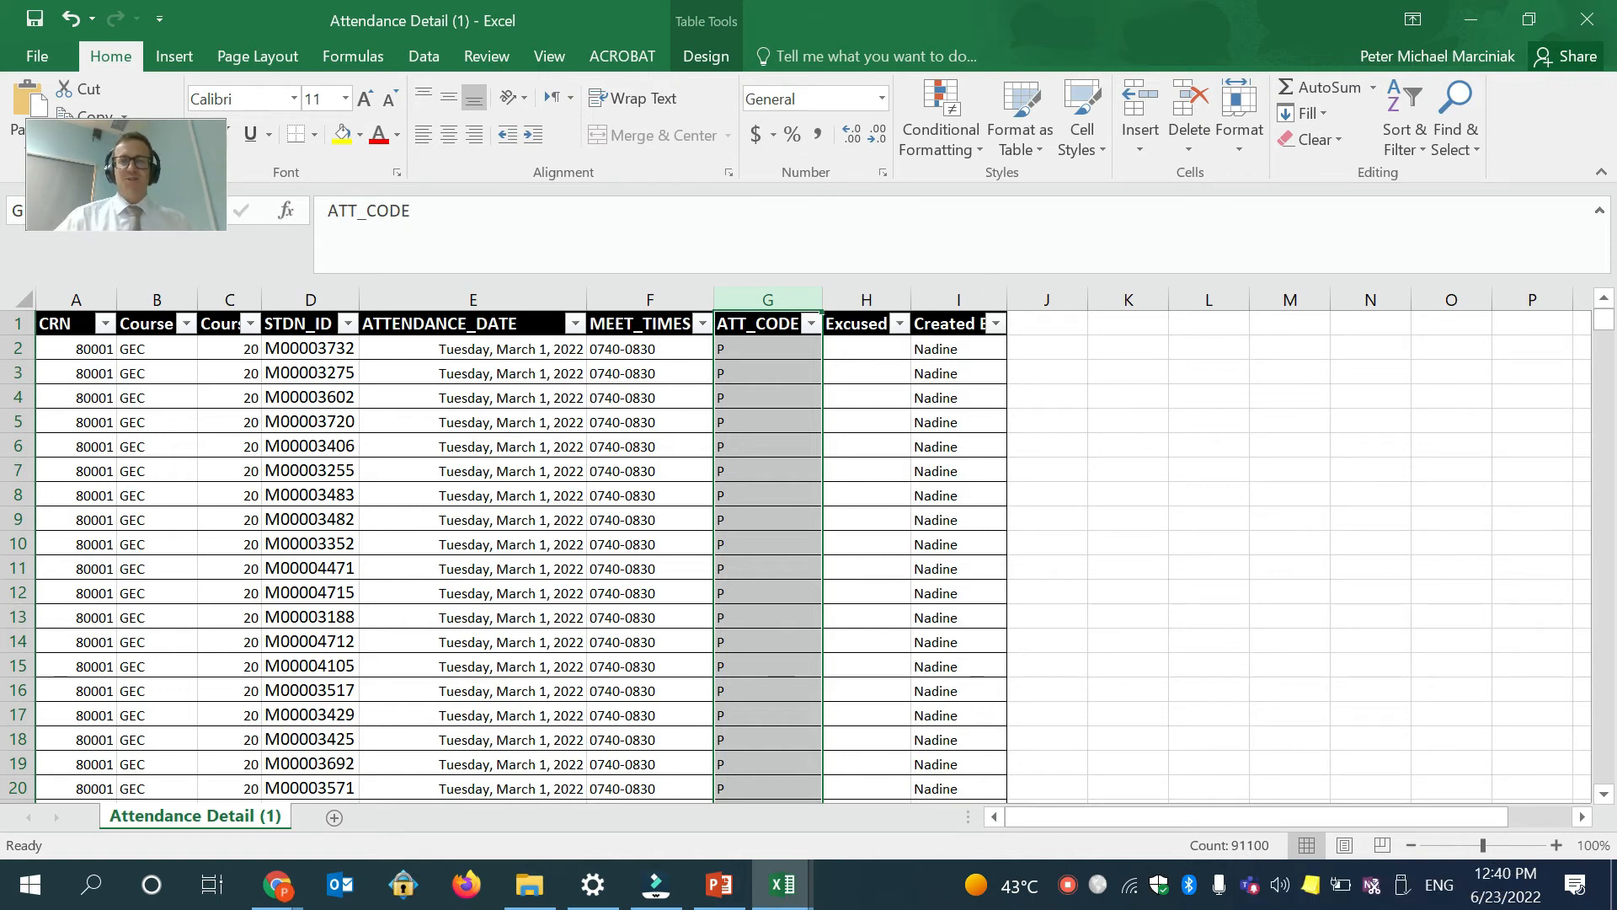
Add a conditional formatting rule filling ATT_CODE cells containing the text 'P' light green.
left_click(947, 143)
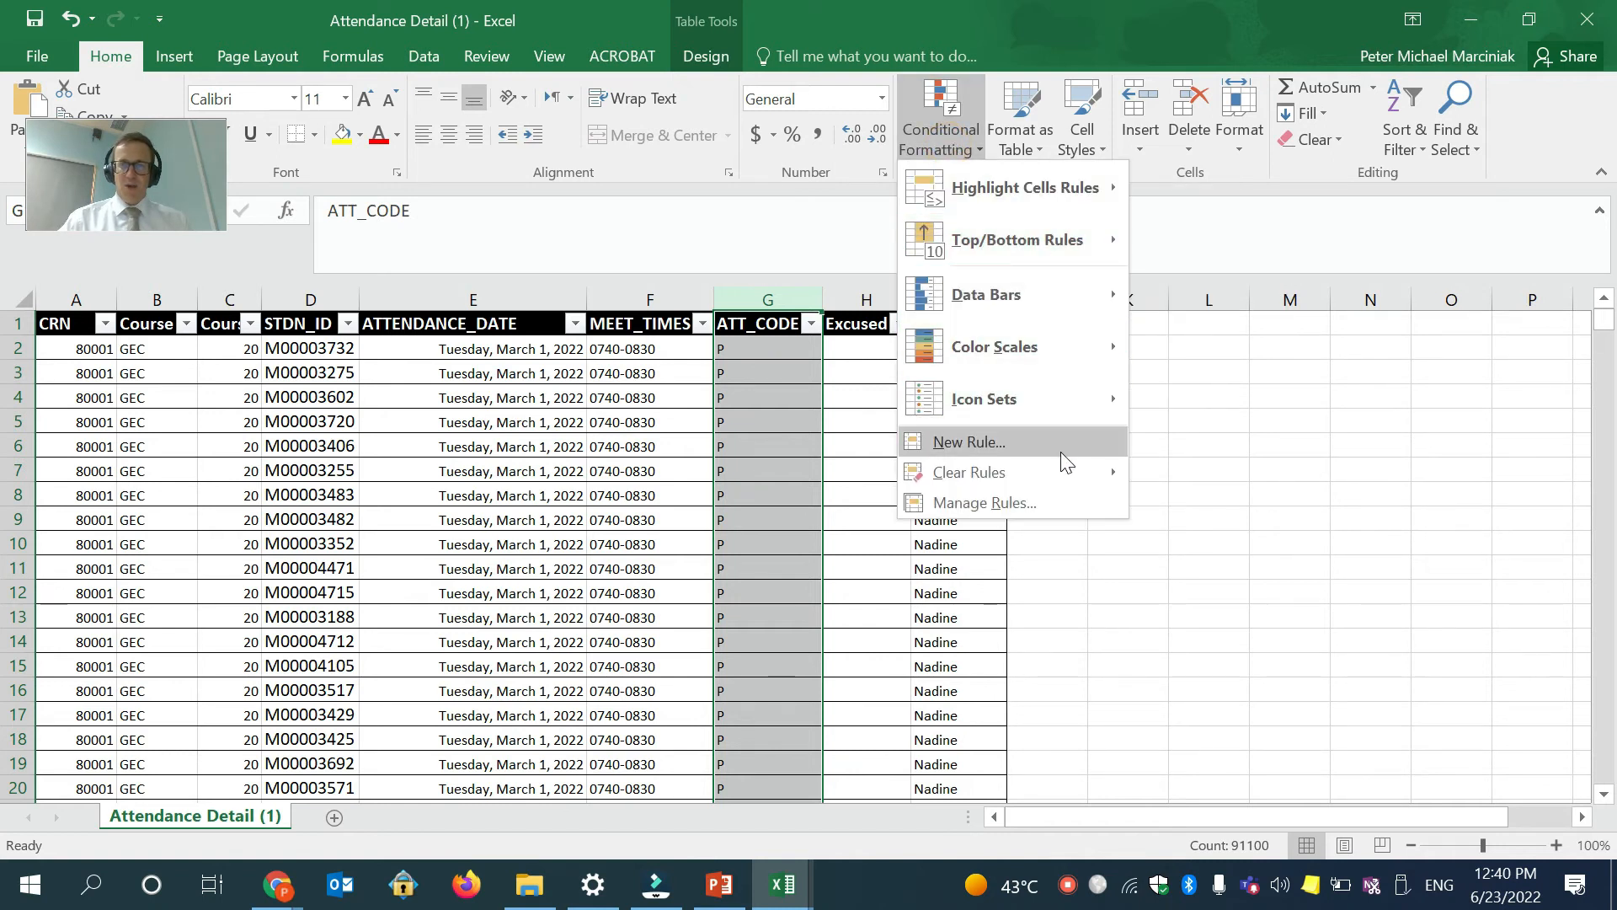
left_click(968, 442)
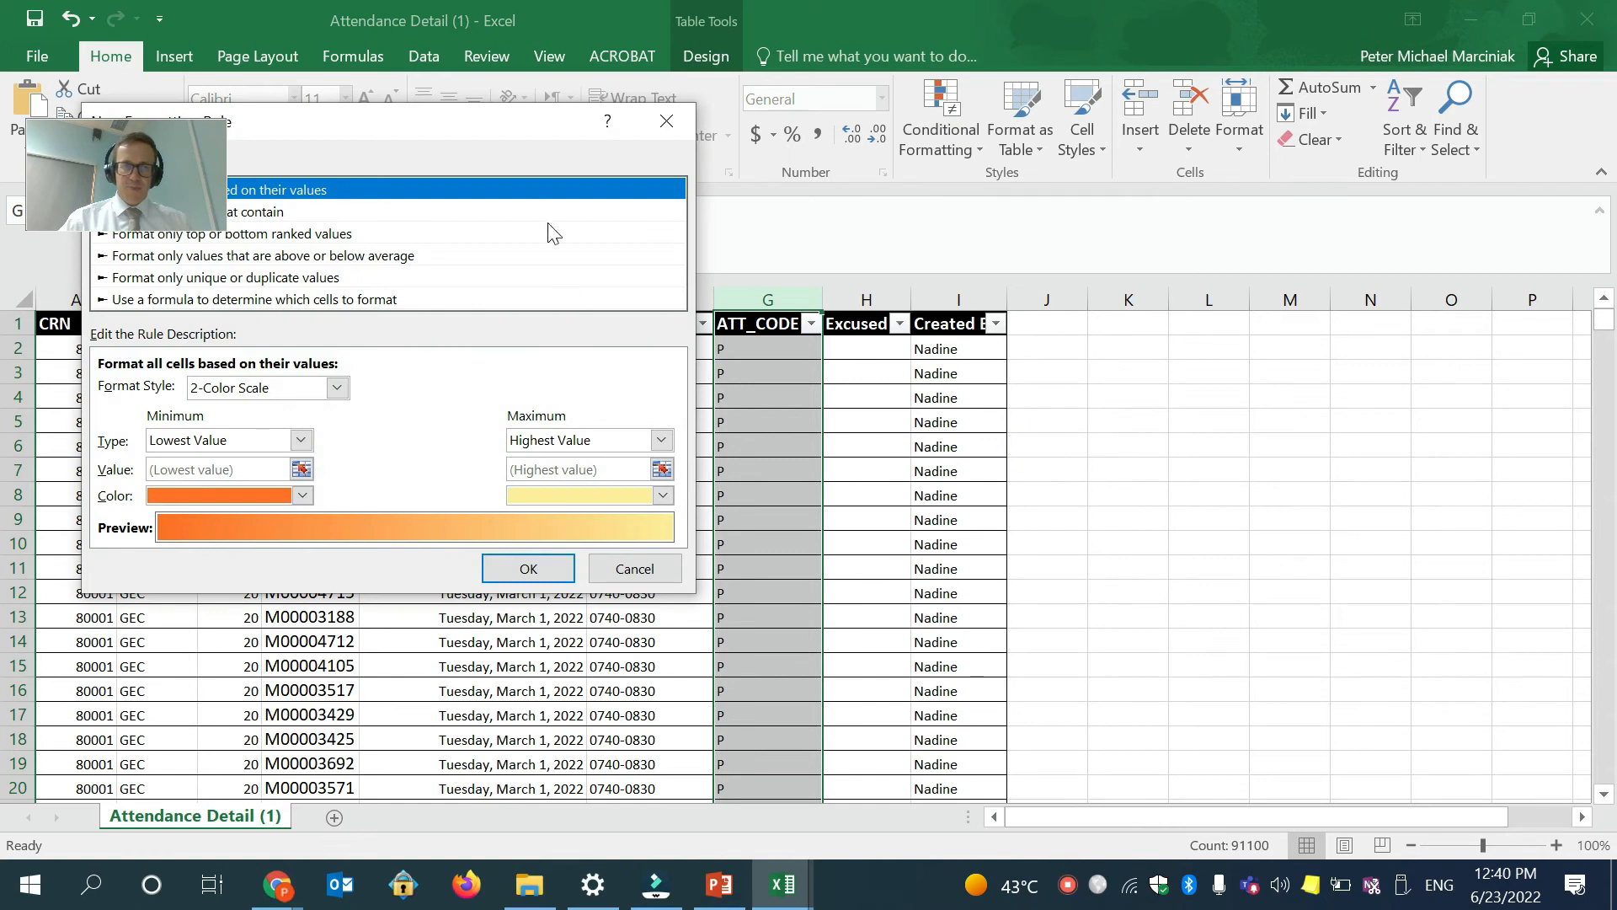
left_click_drag(143, 168, 1382, 187)
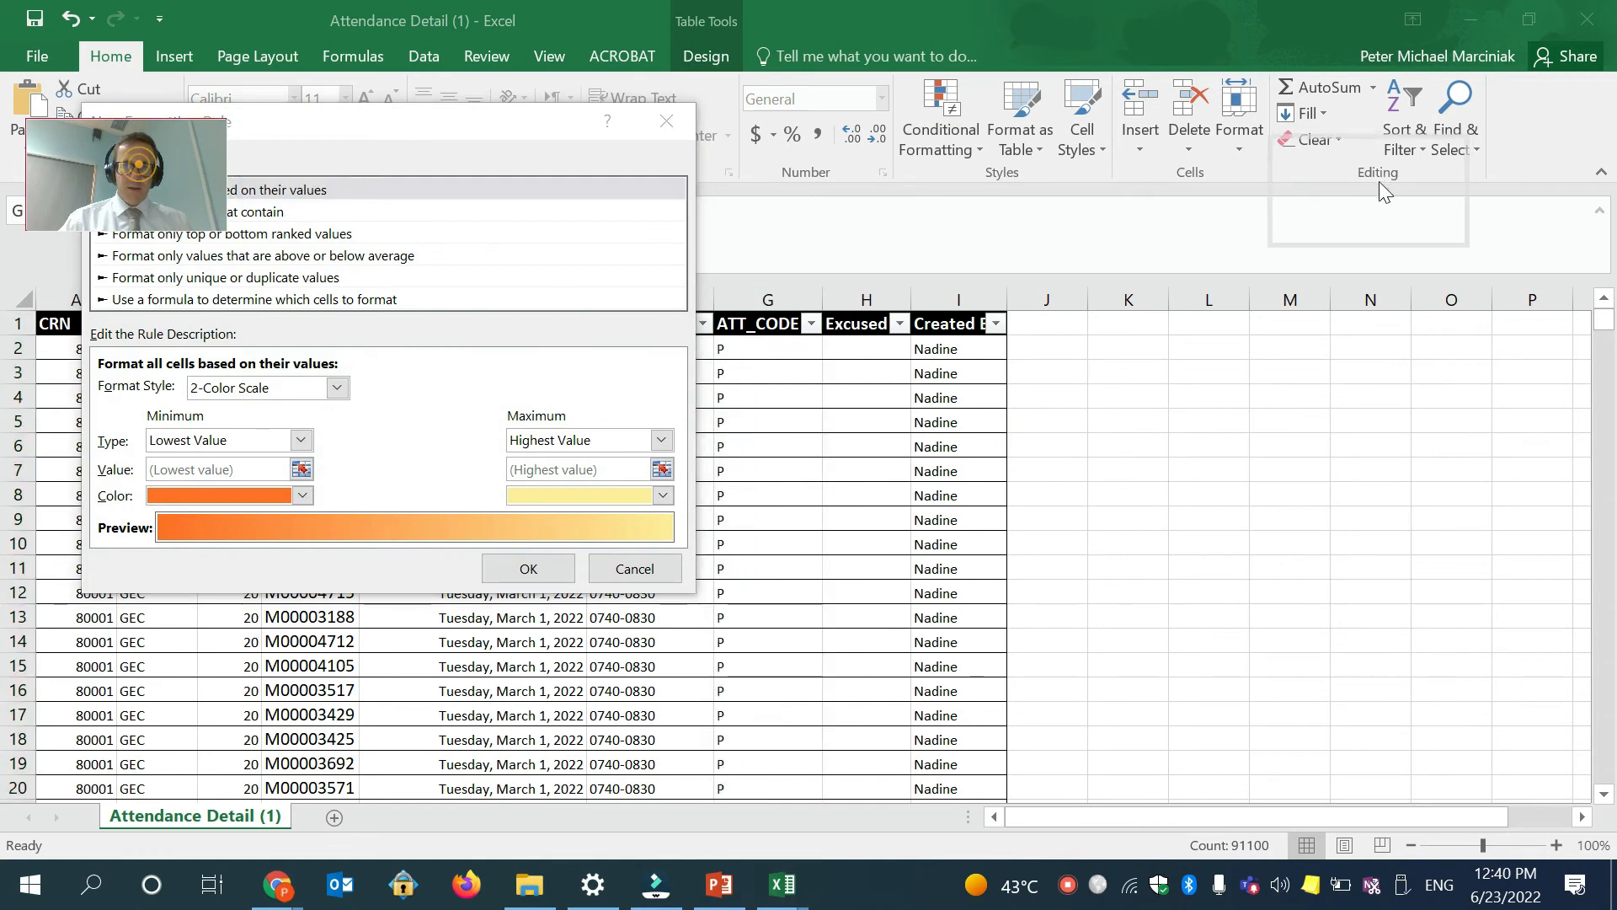
left_click(214, 216)
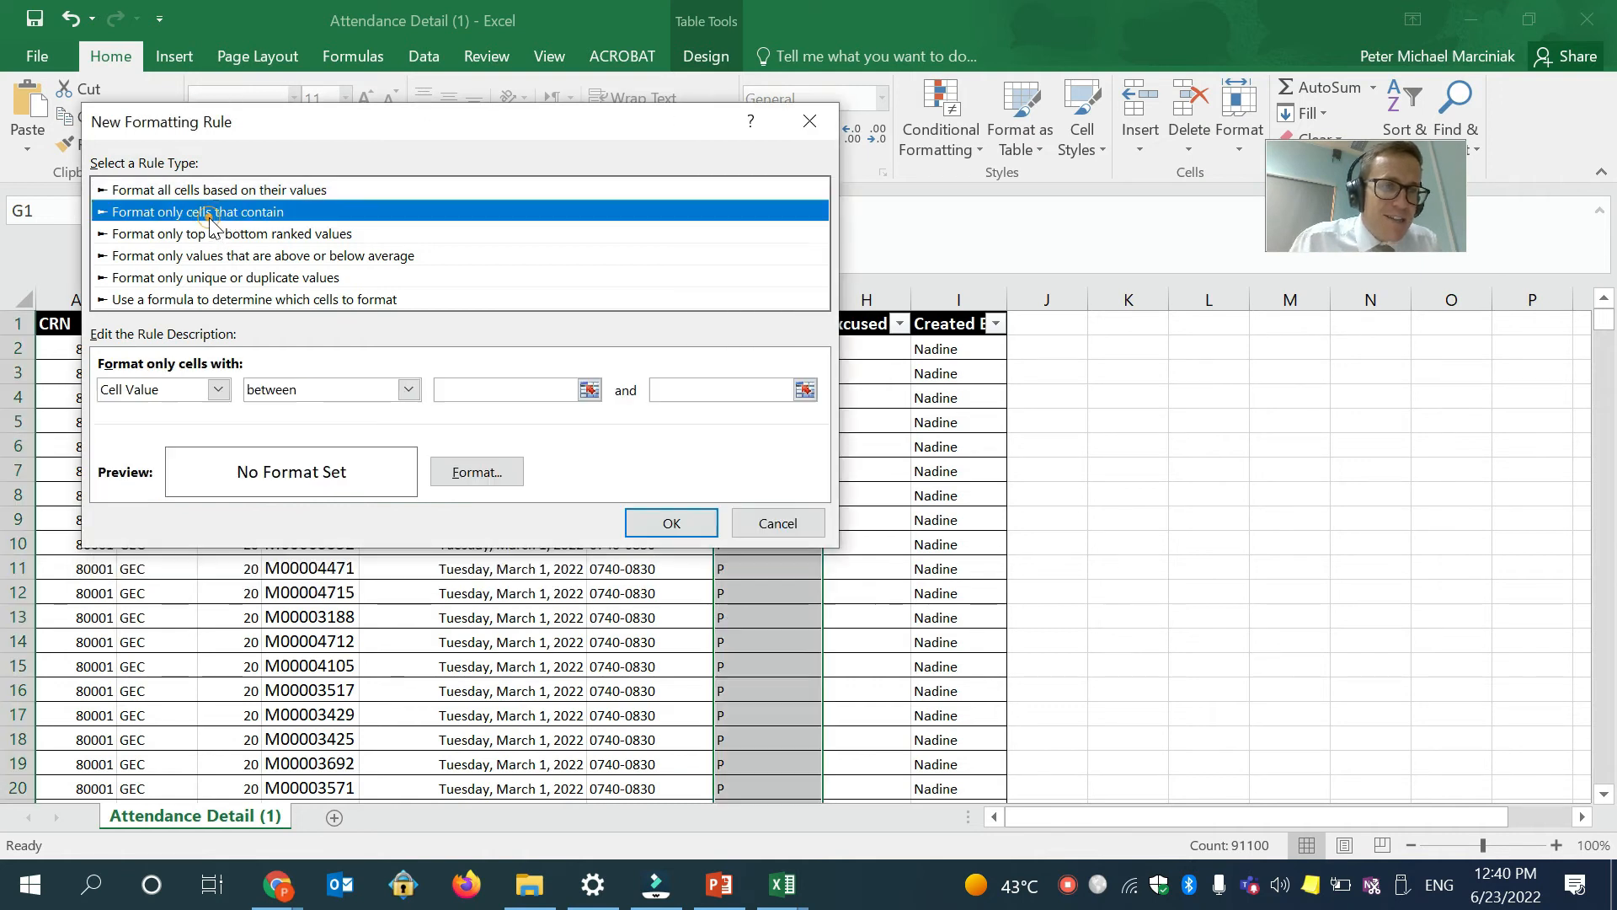
left_click(212, 394)
left_click(156, 425)
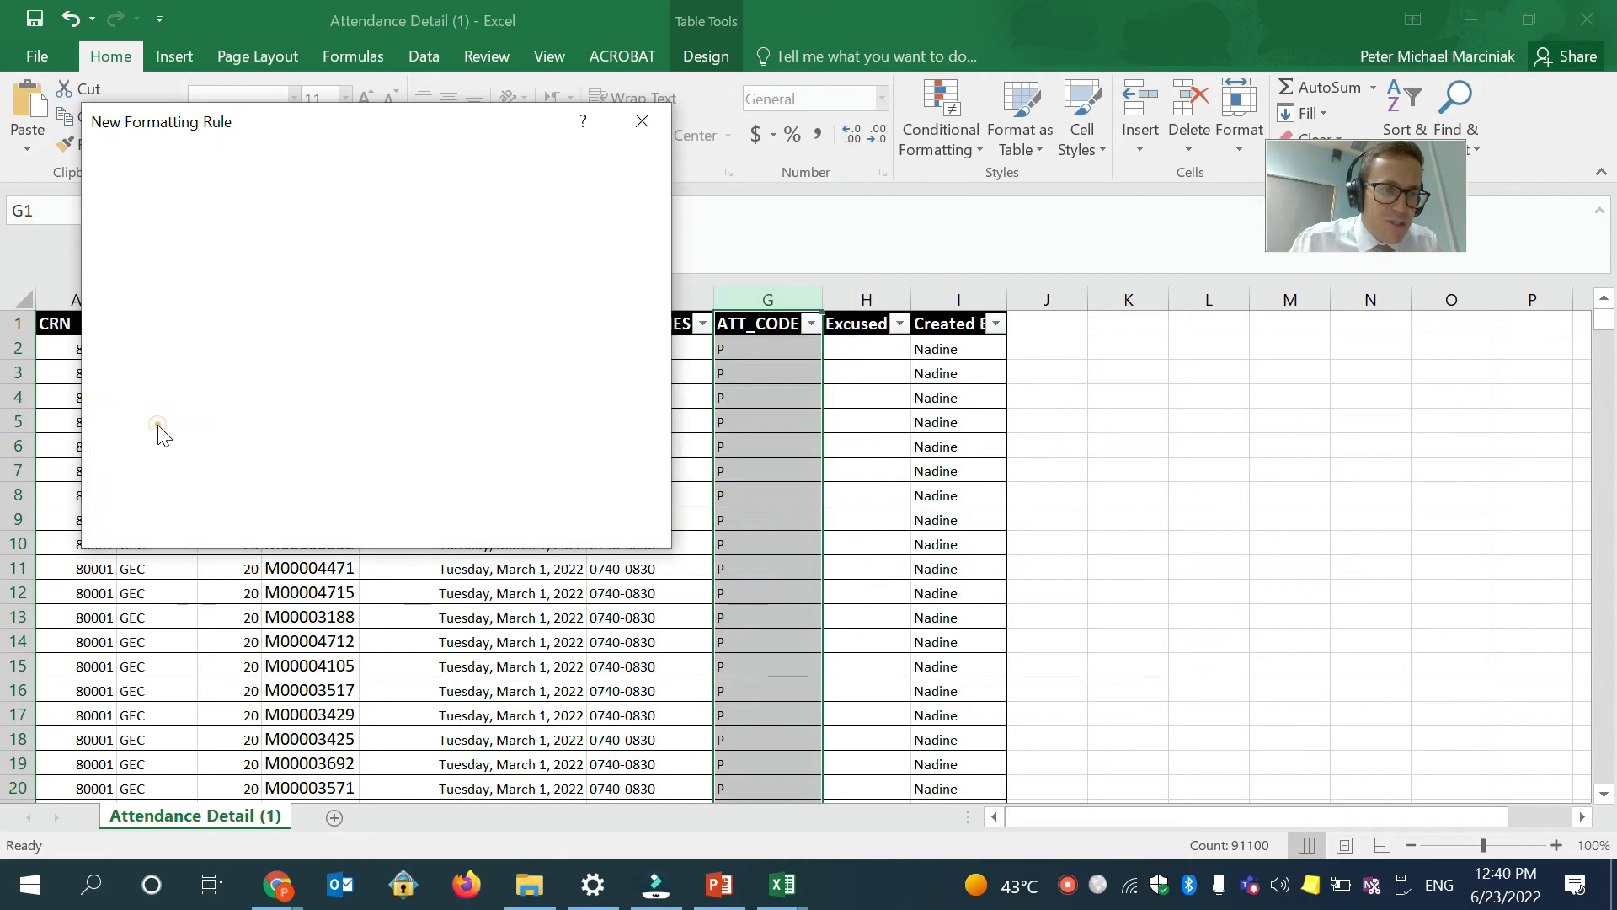
left_click(410, 389)
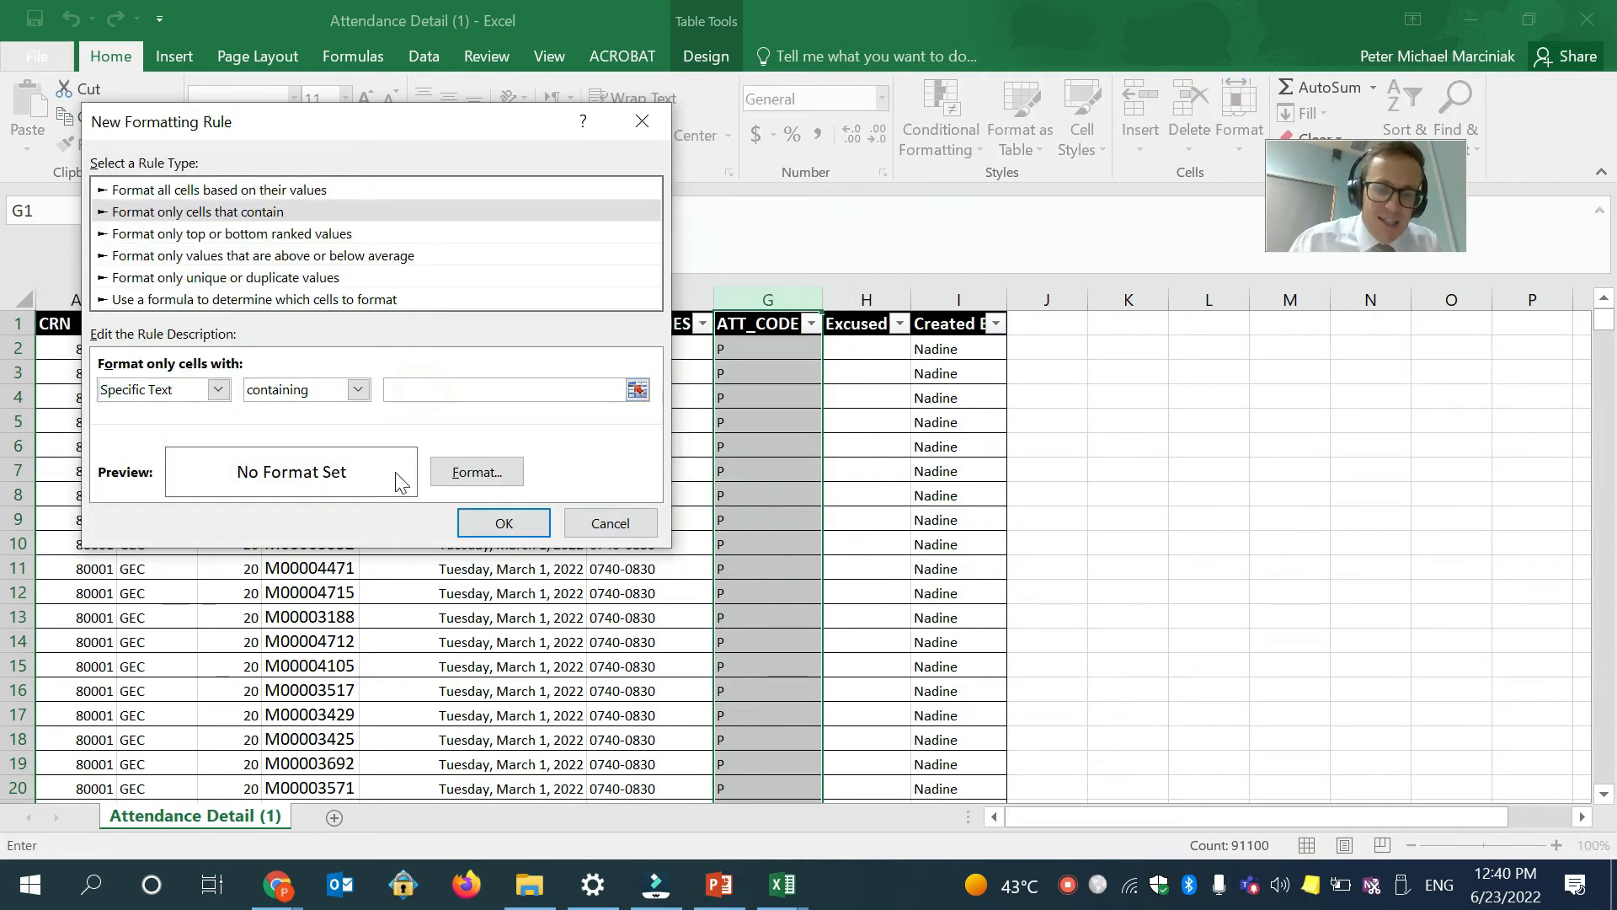
type("P")
left_click(473, 473)
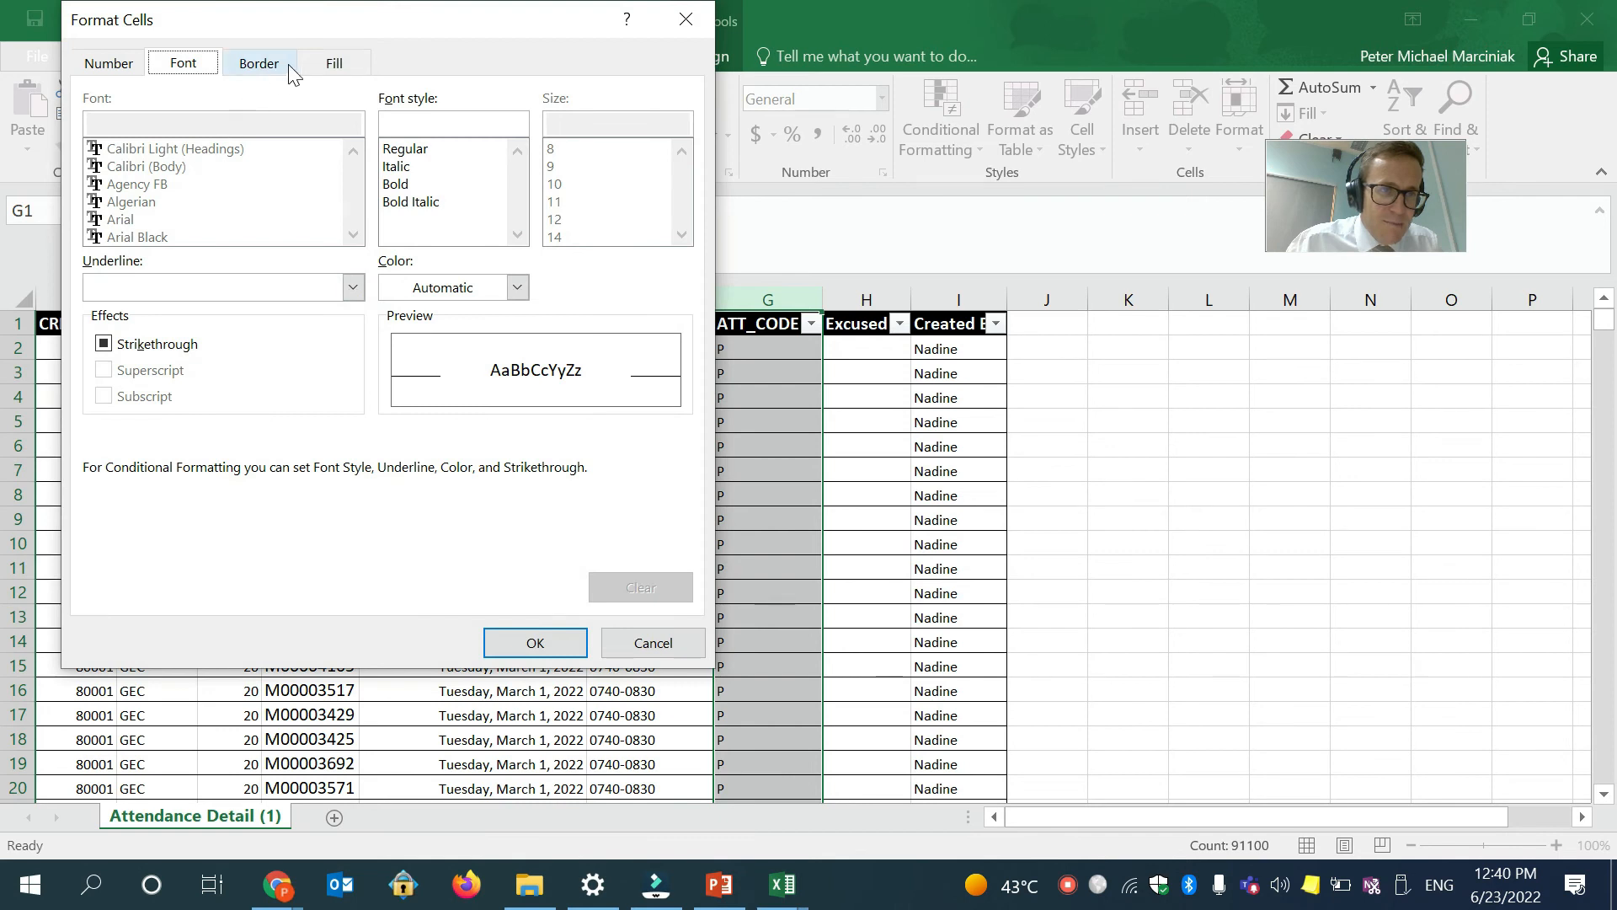
left_click(333, 63)
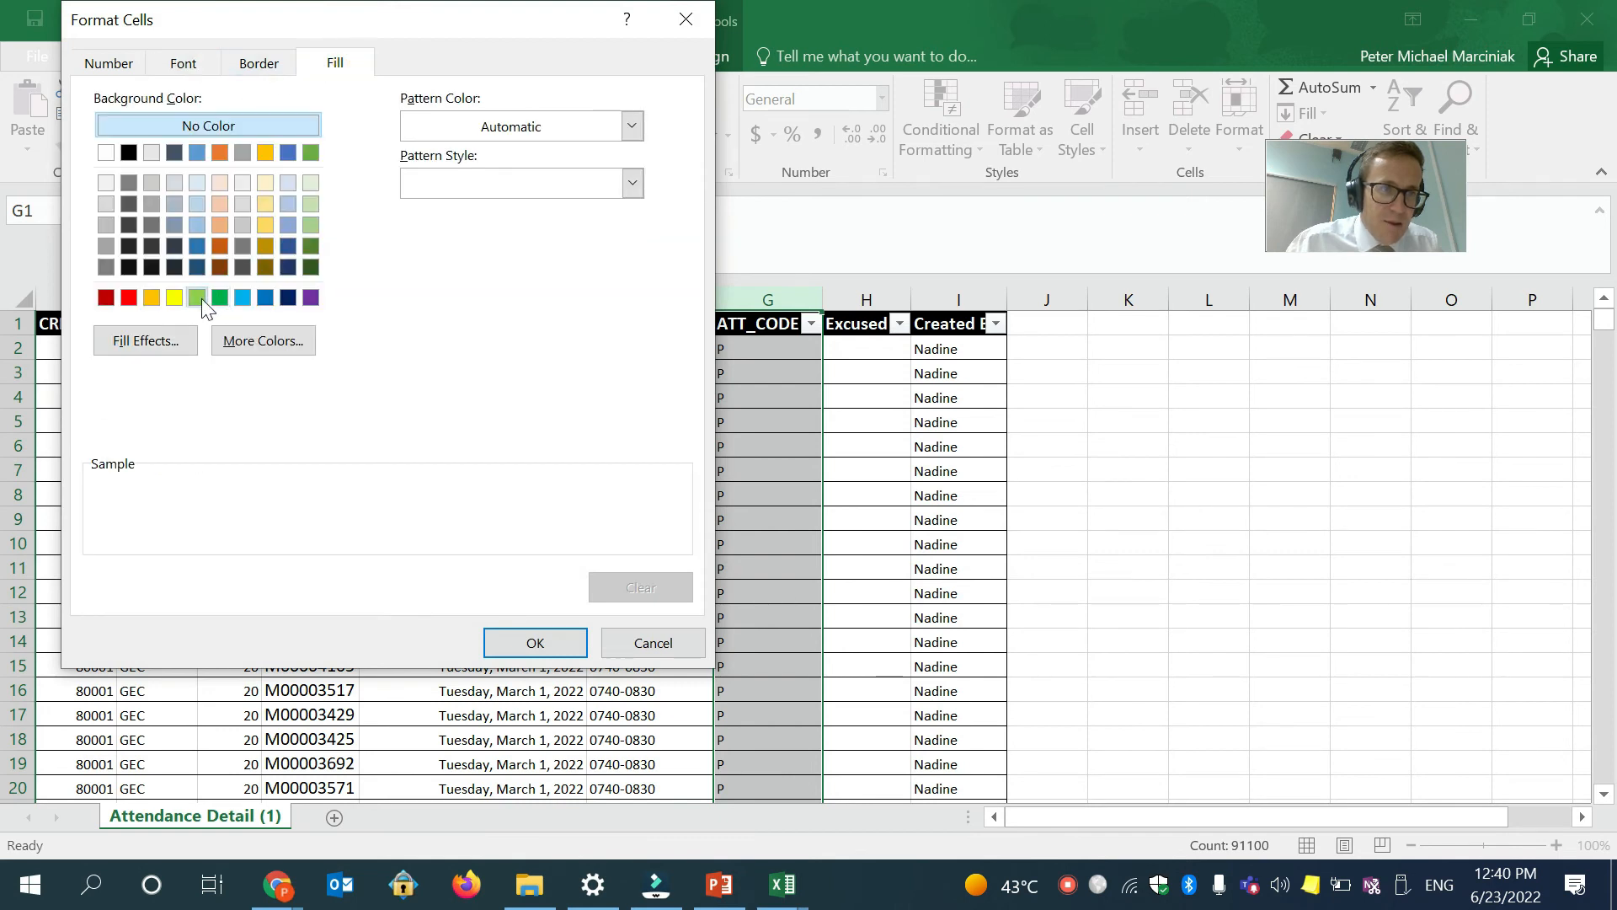
left_click(198, 298)
left_click(535, 643)
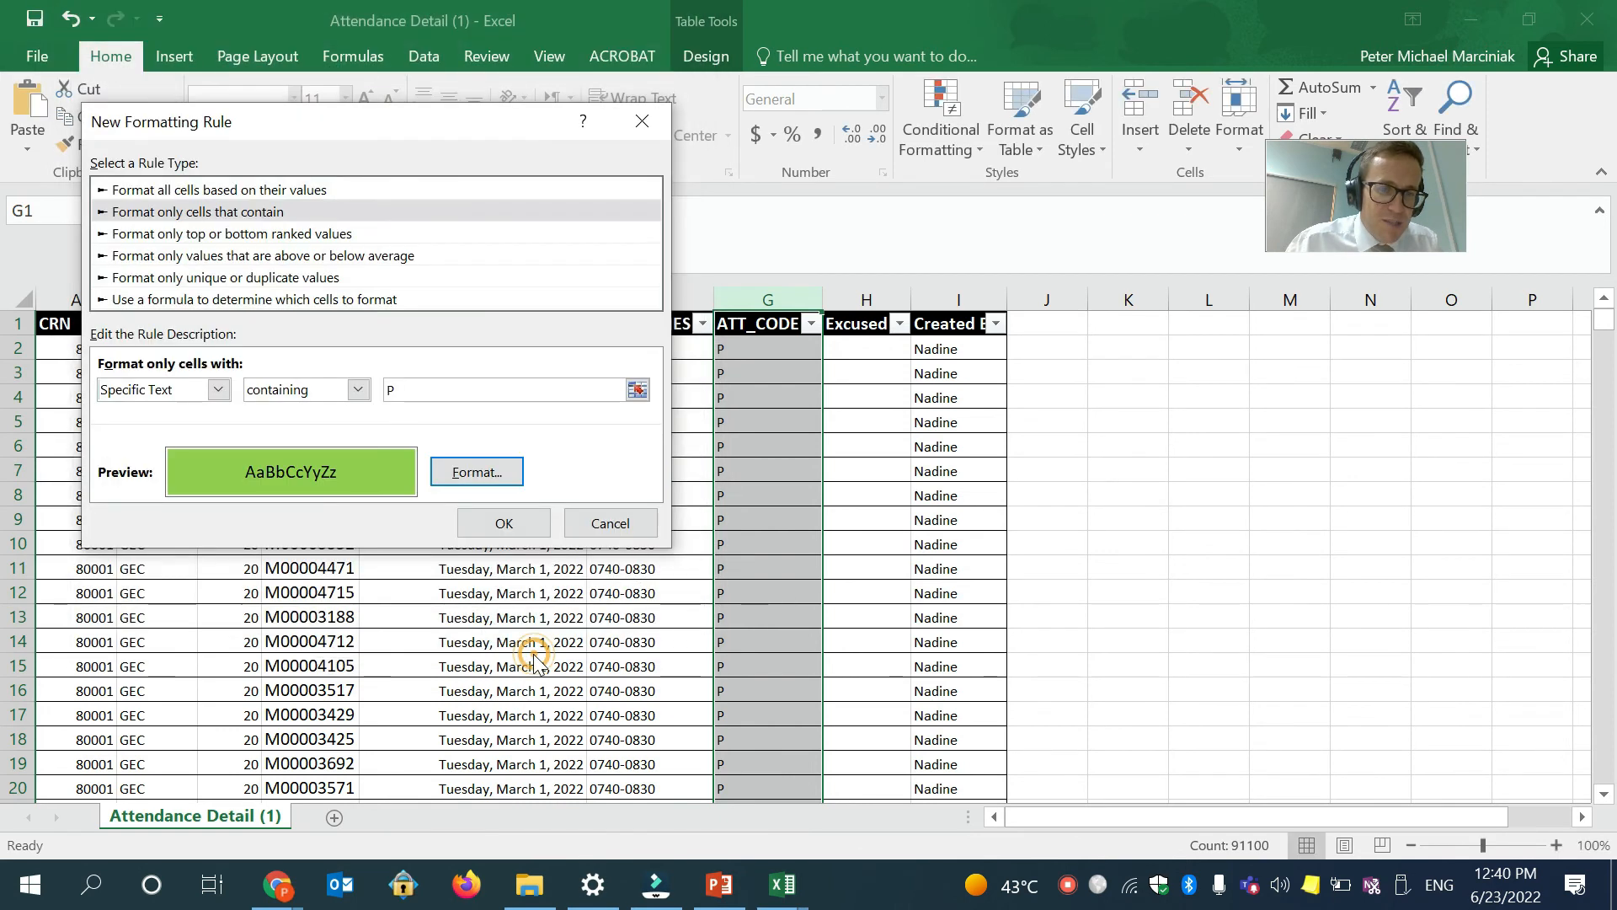
left_click(518, 525)
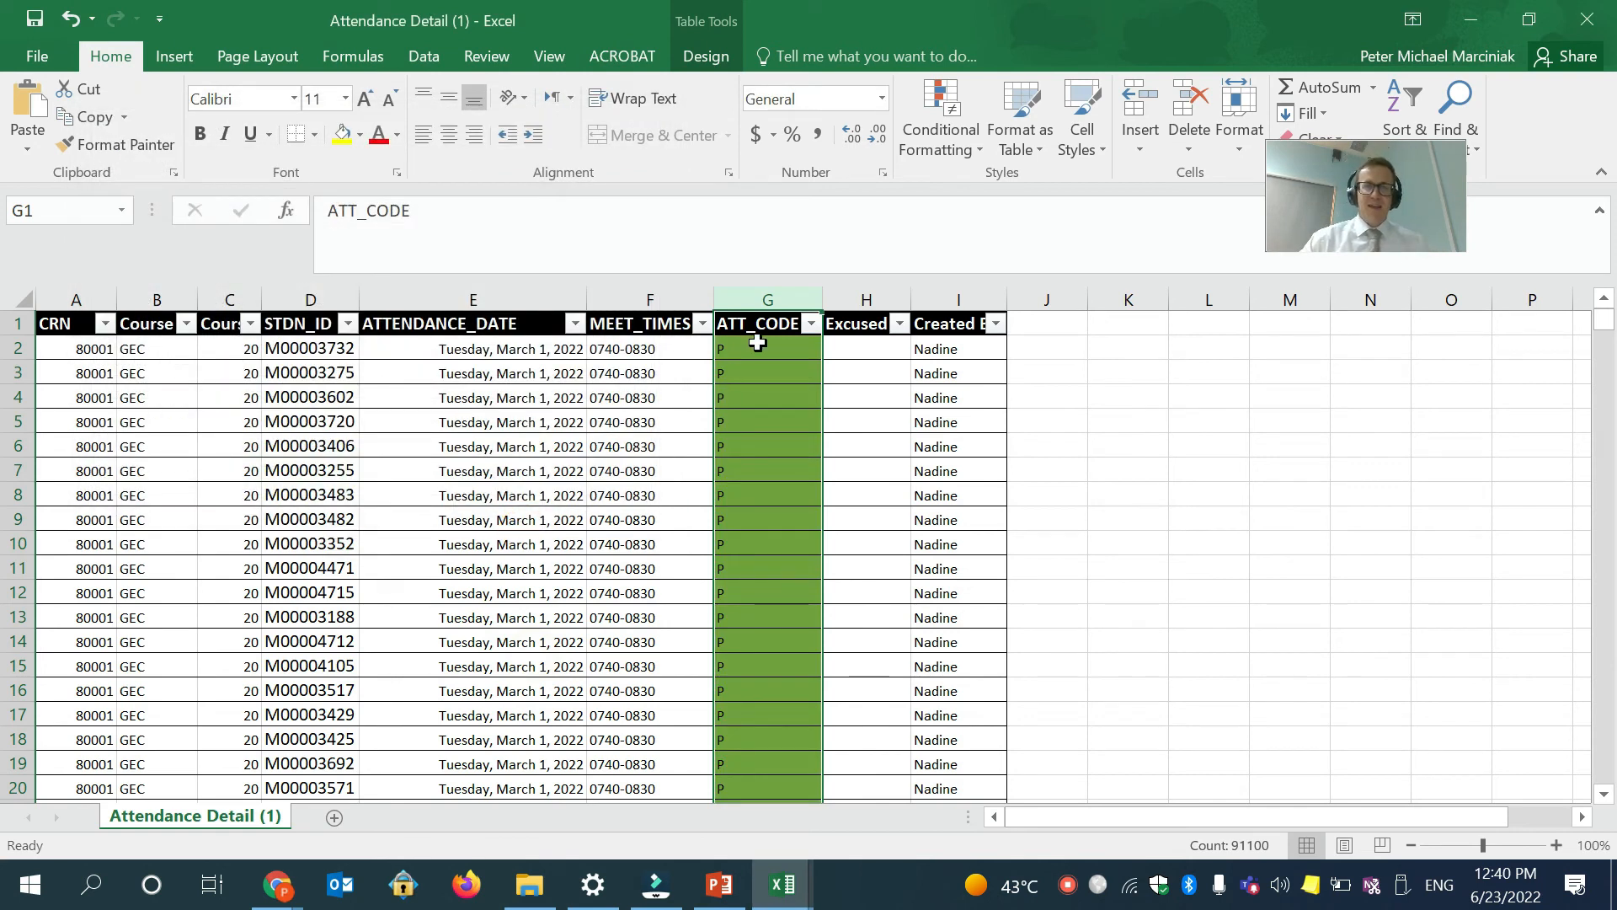
left_click(788, 450)
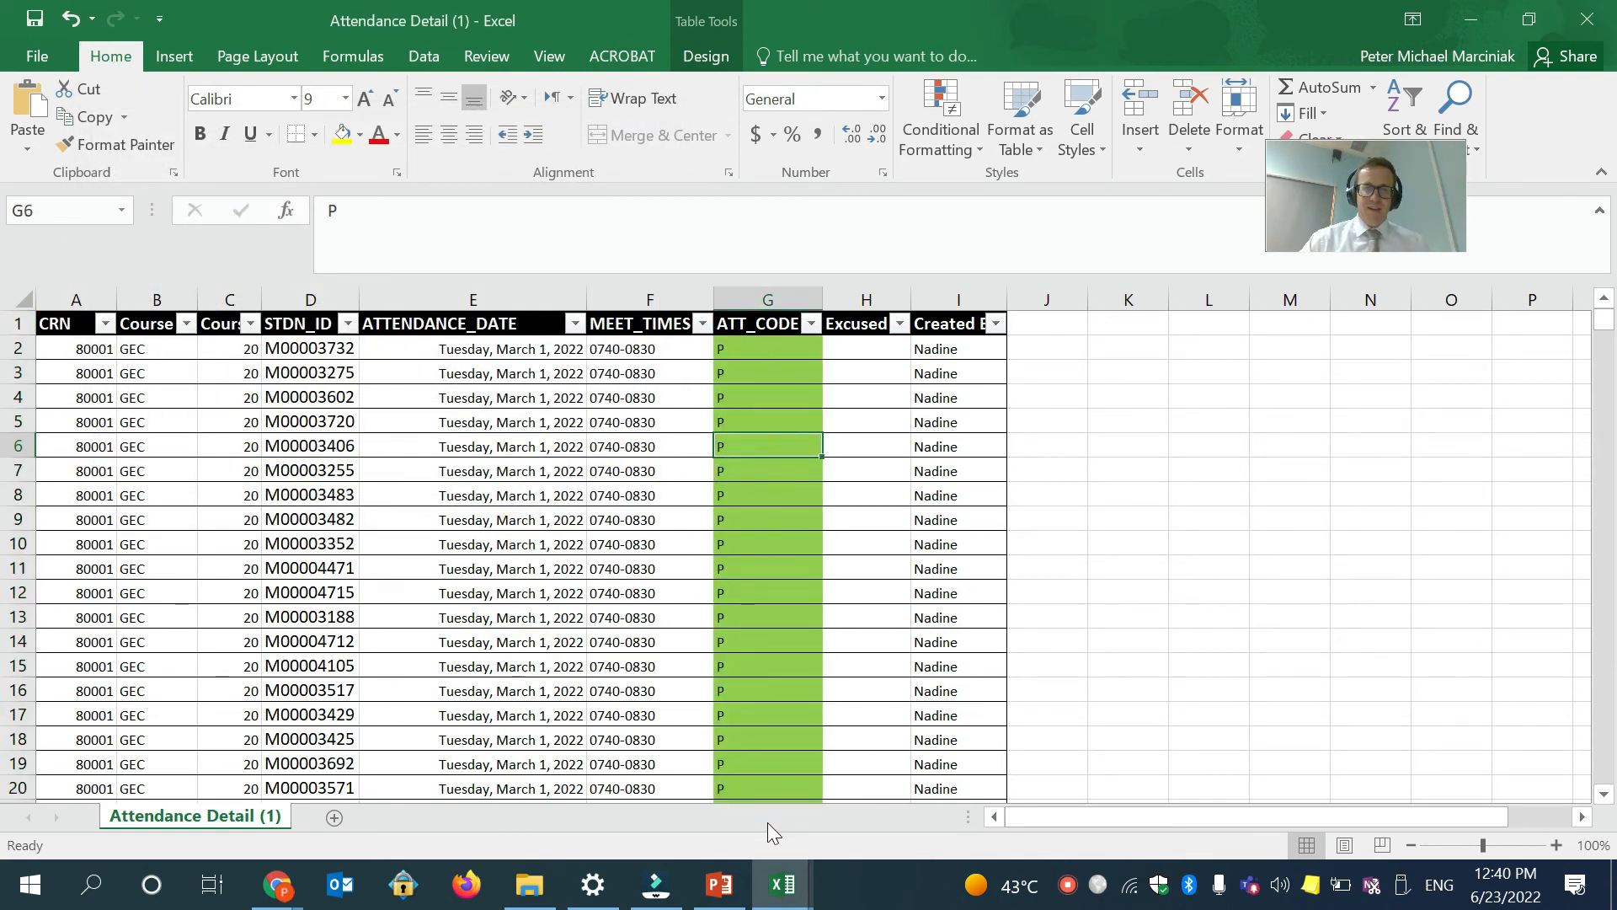
Add a specific-text rule filling ATT_CODE cells containing 'A' red.
left_click(928, 120)
left_click(869, 472)
left_click(798, 319)
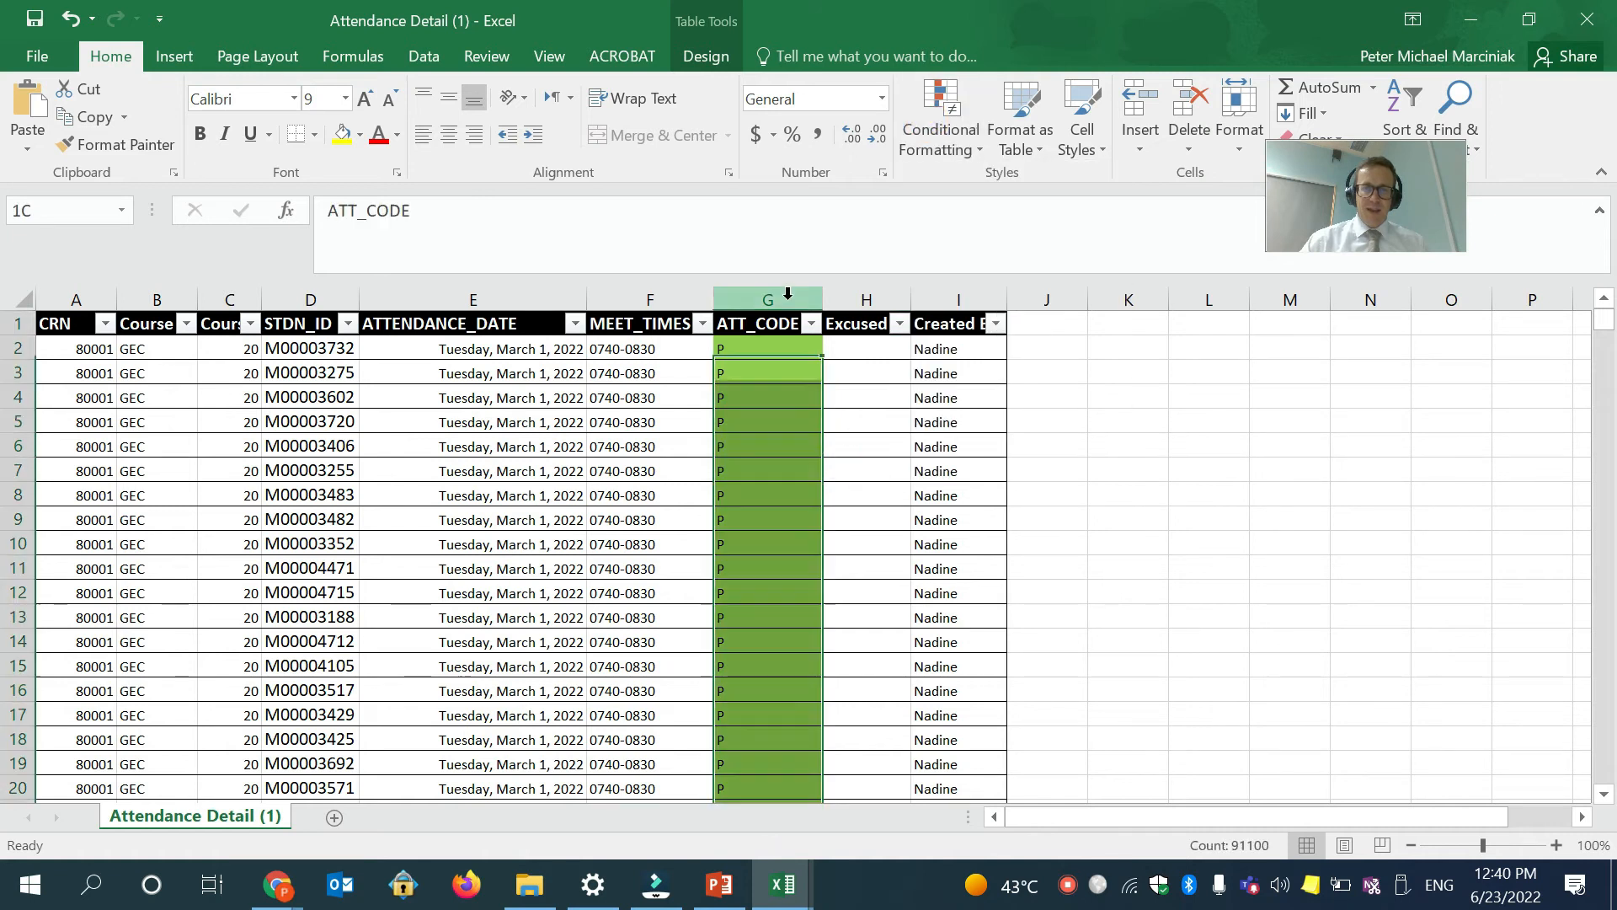
left_click(946, 148)
left_click(999, 438)
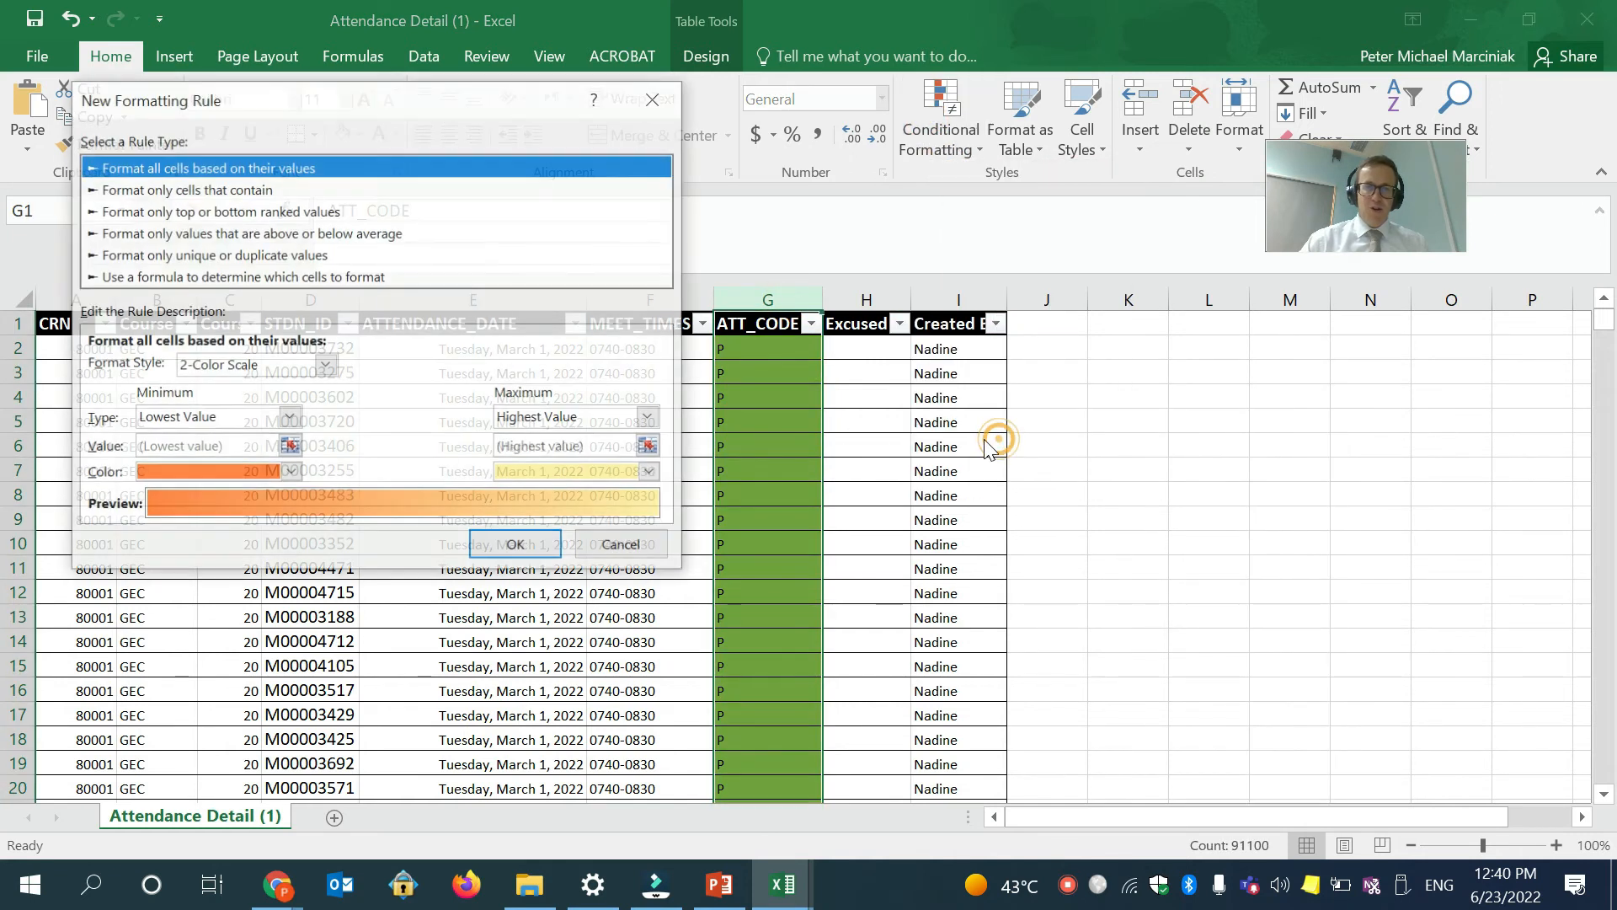
left_click(220, 191)
left_click(206, 367)
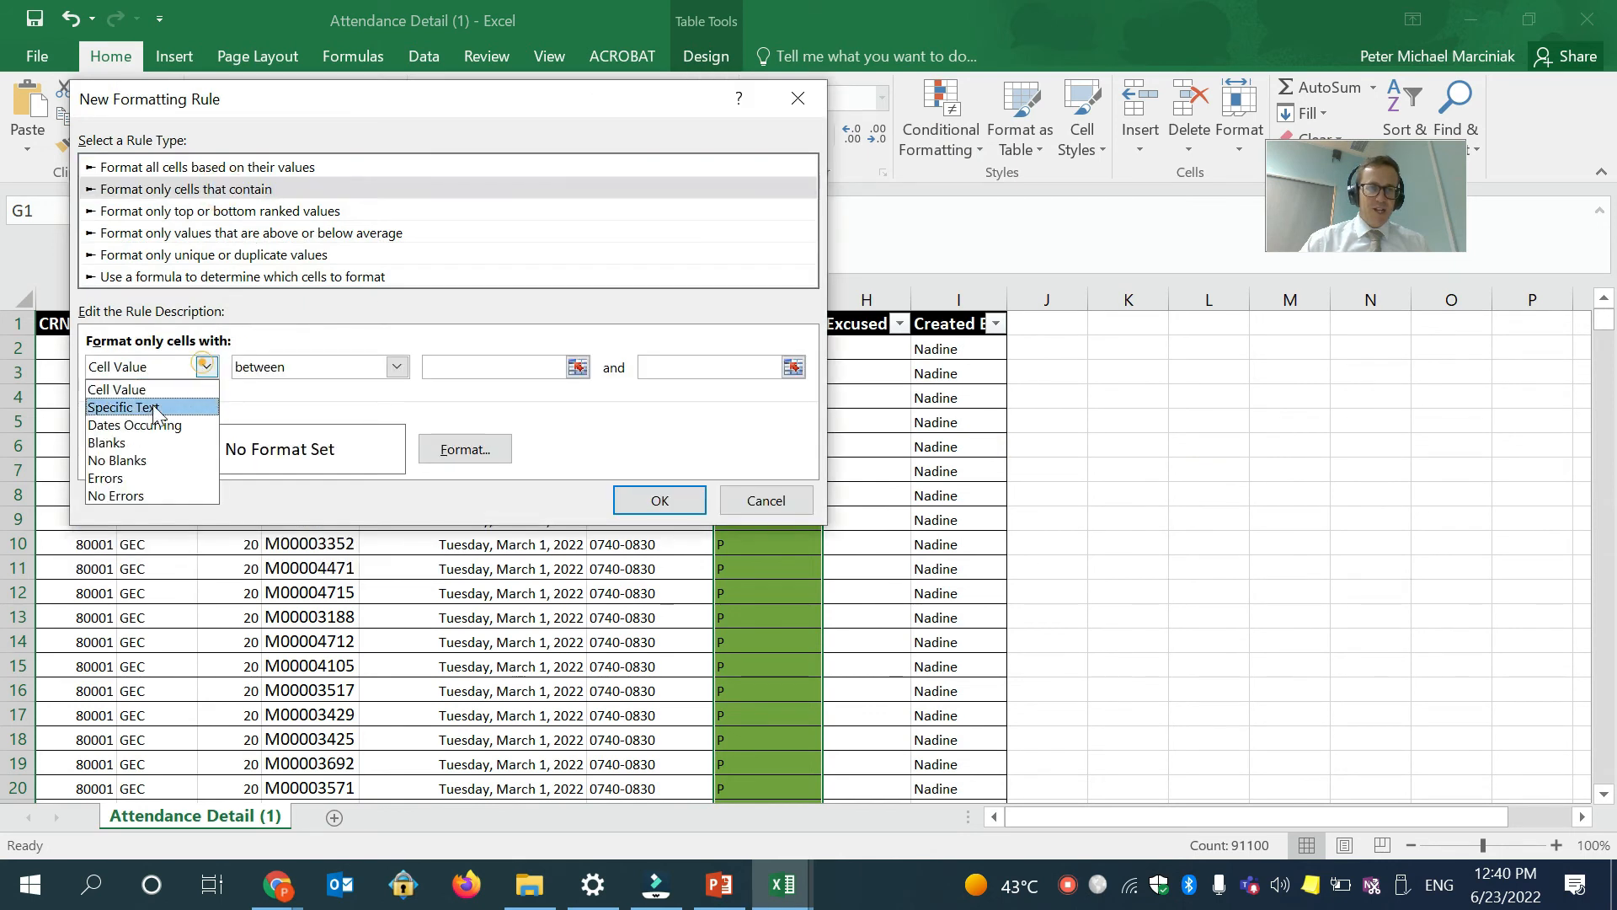
left_click(153, 409)
left_click(473, 366)
type("A")
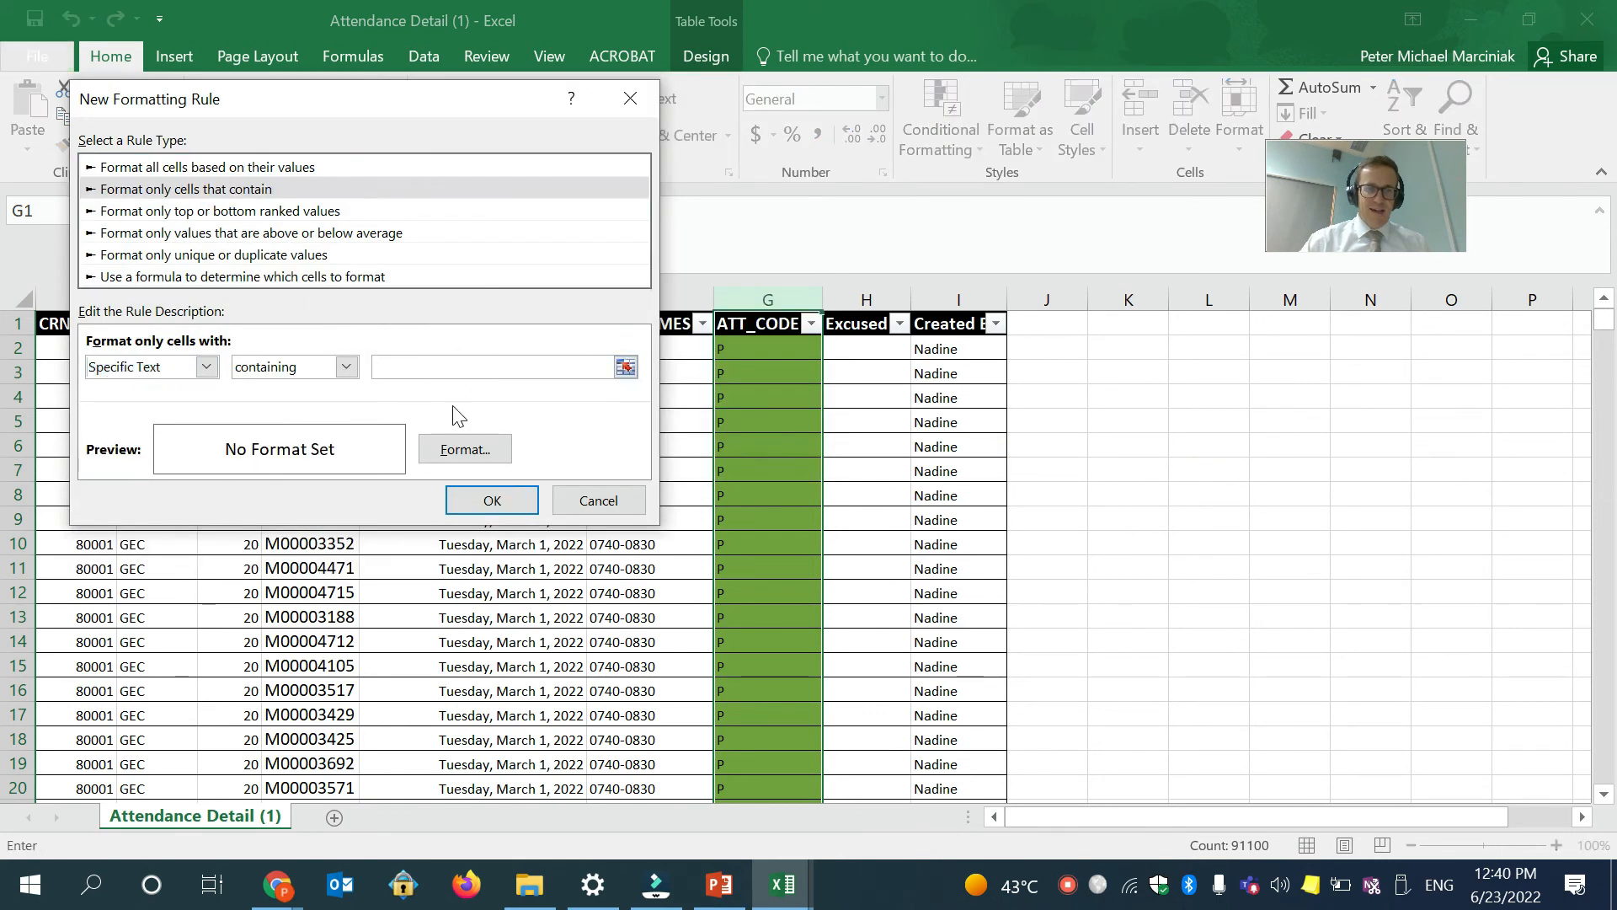
left_click(437, 452)
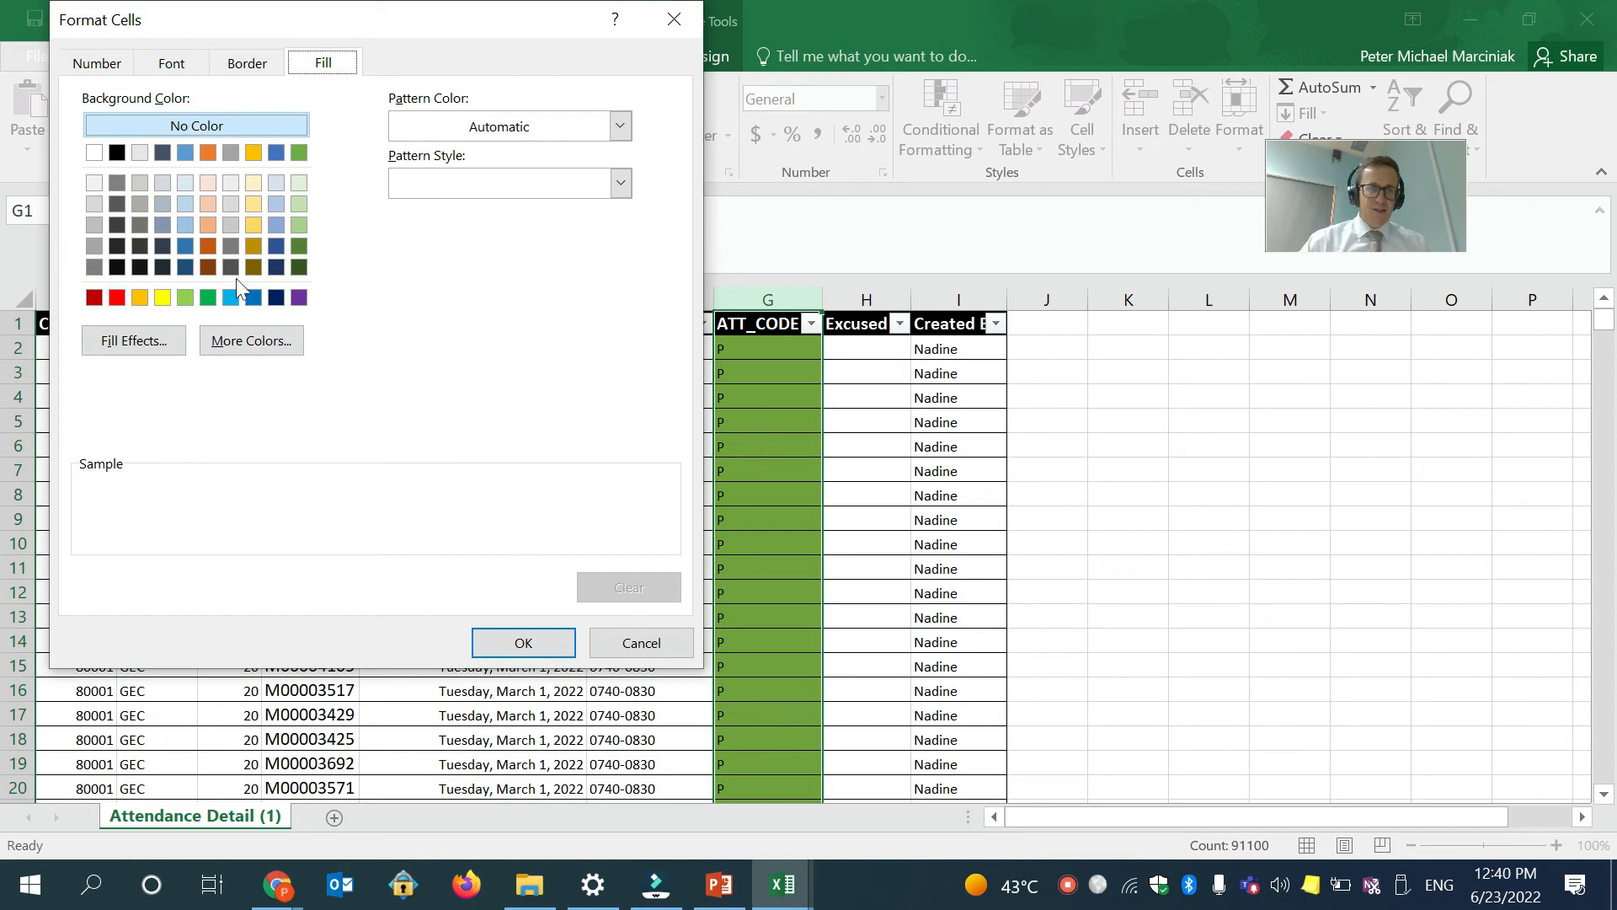
left_click(118, 297)
left_click(497, 644)
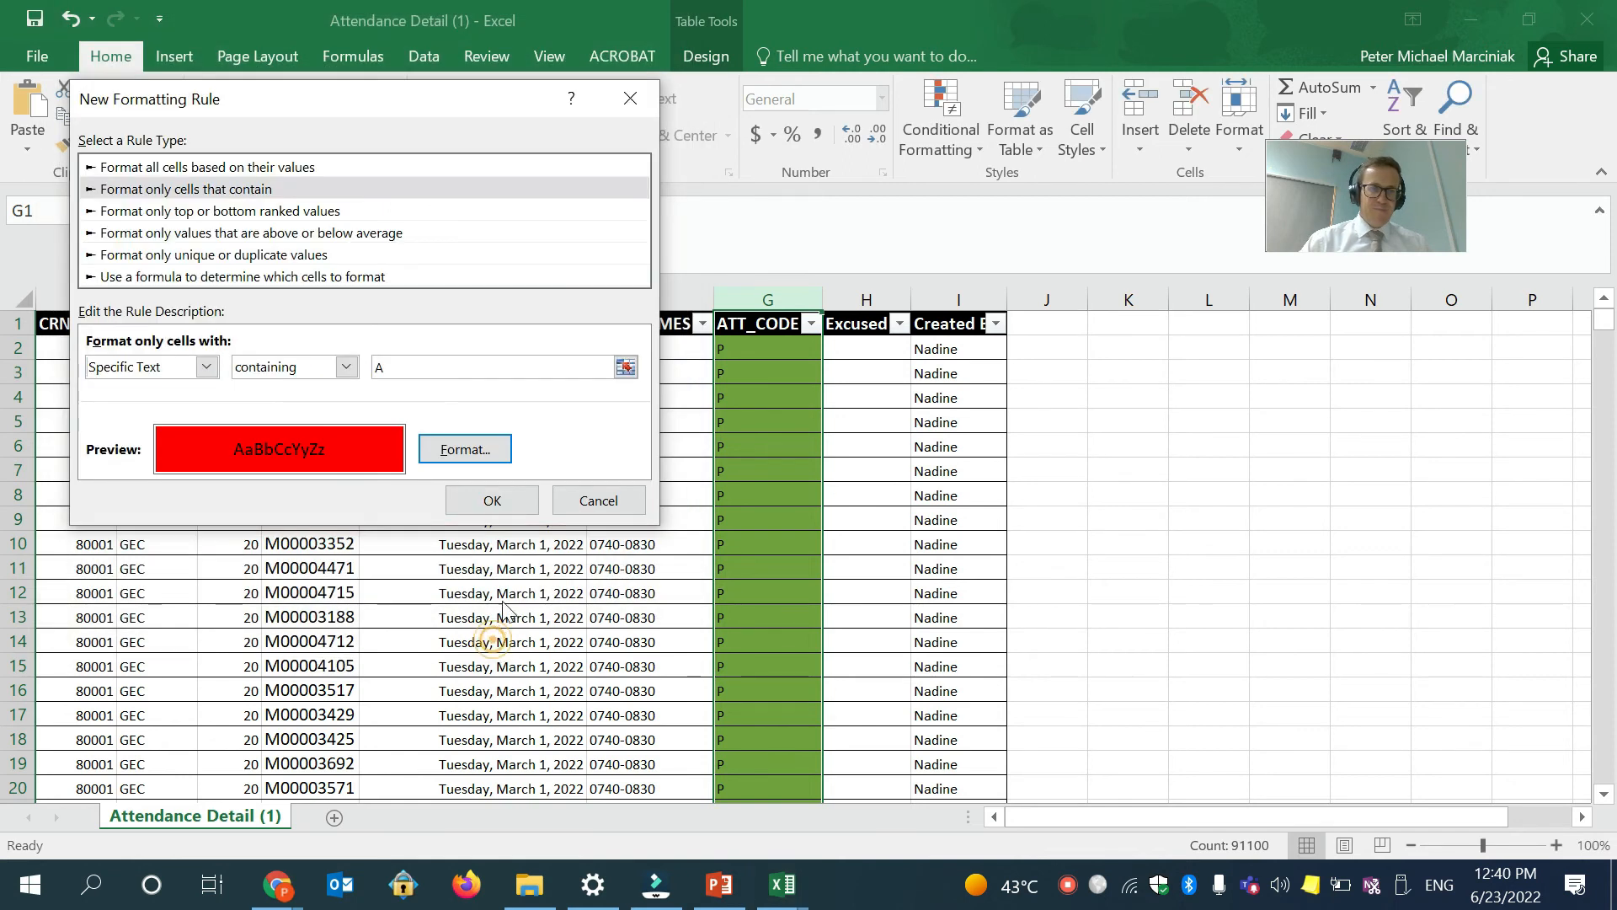
left_click(494, 500)
left_click(738, 332)
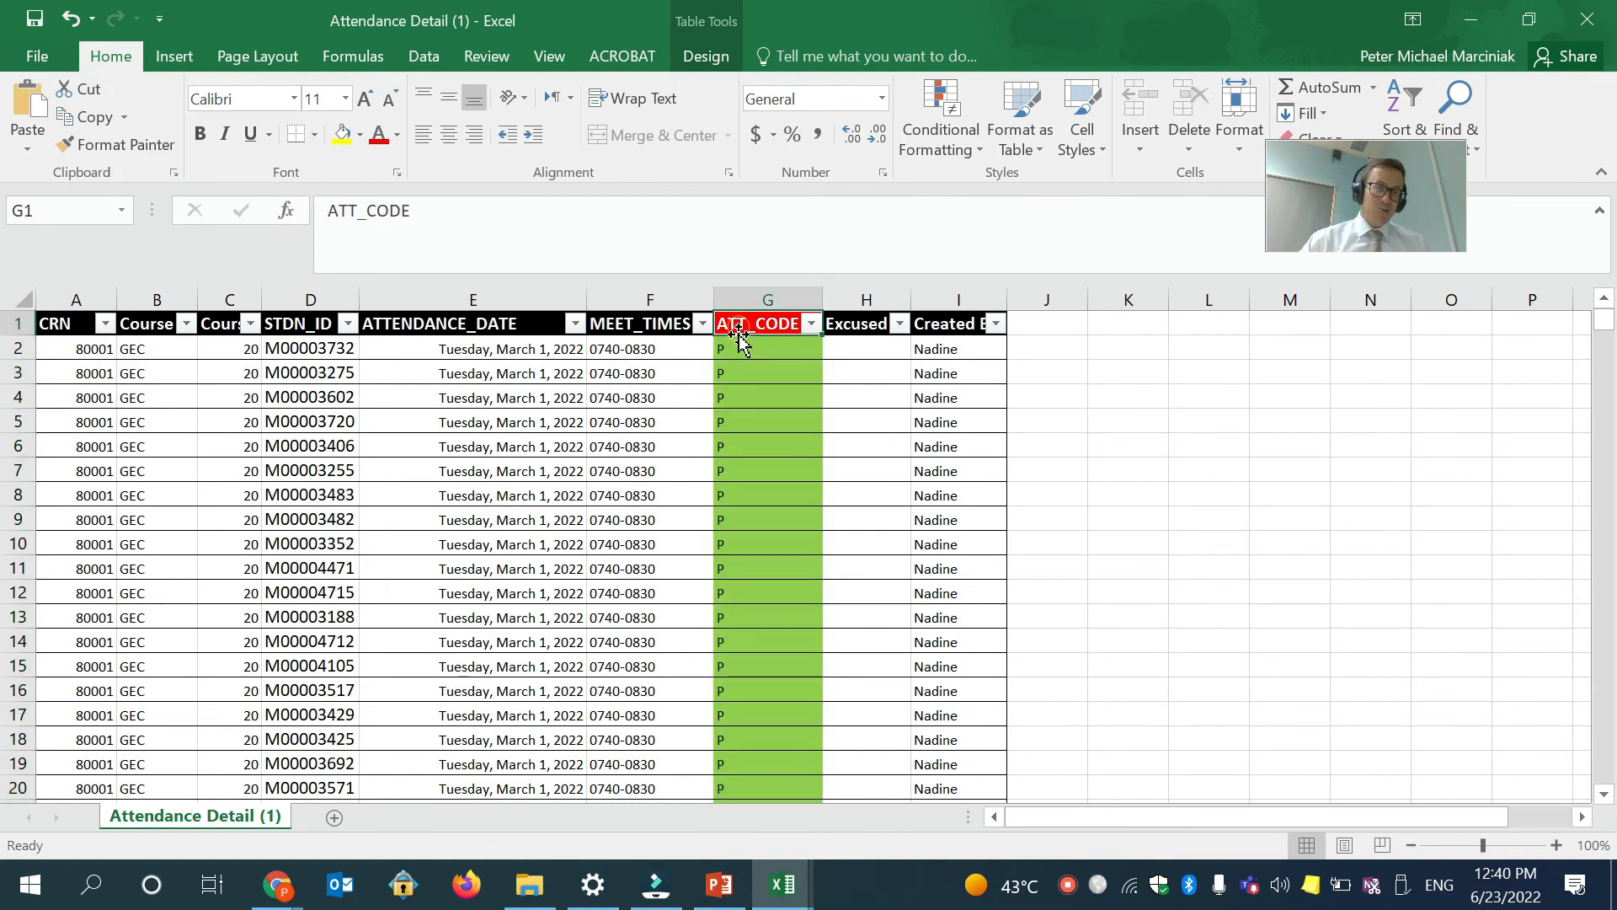
Add a specific-text rule filling ATT_CODE cells containing 'L' yellow.
left_click(755, 306)
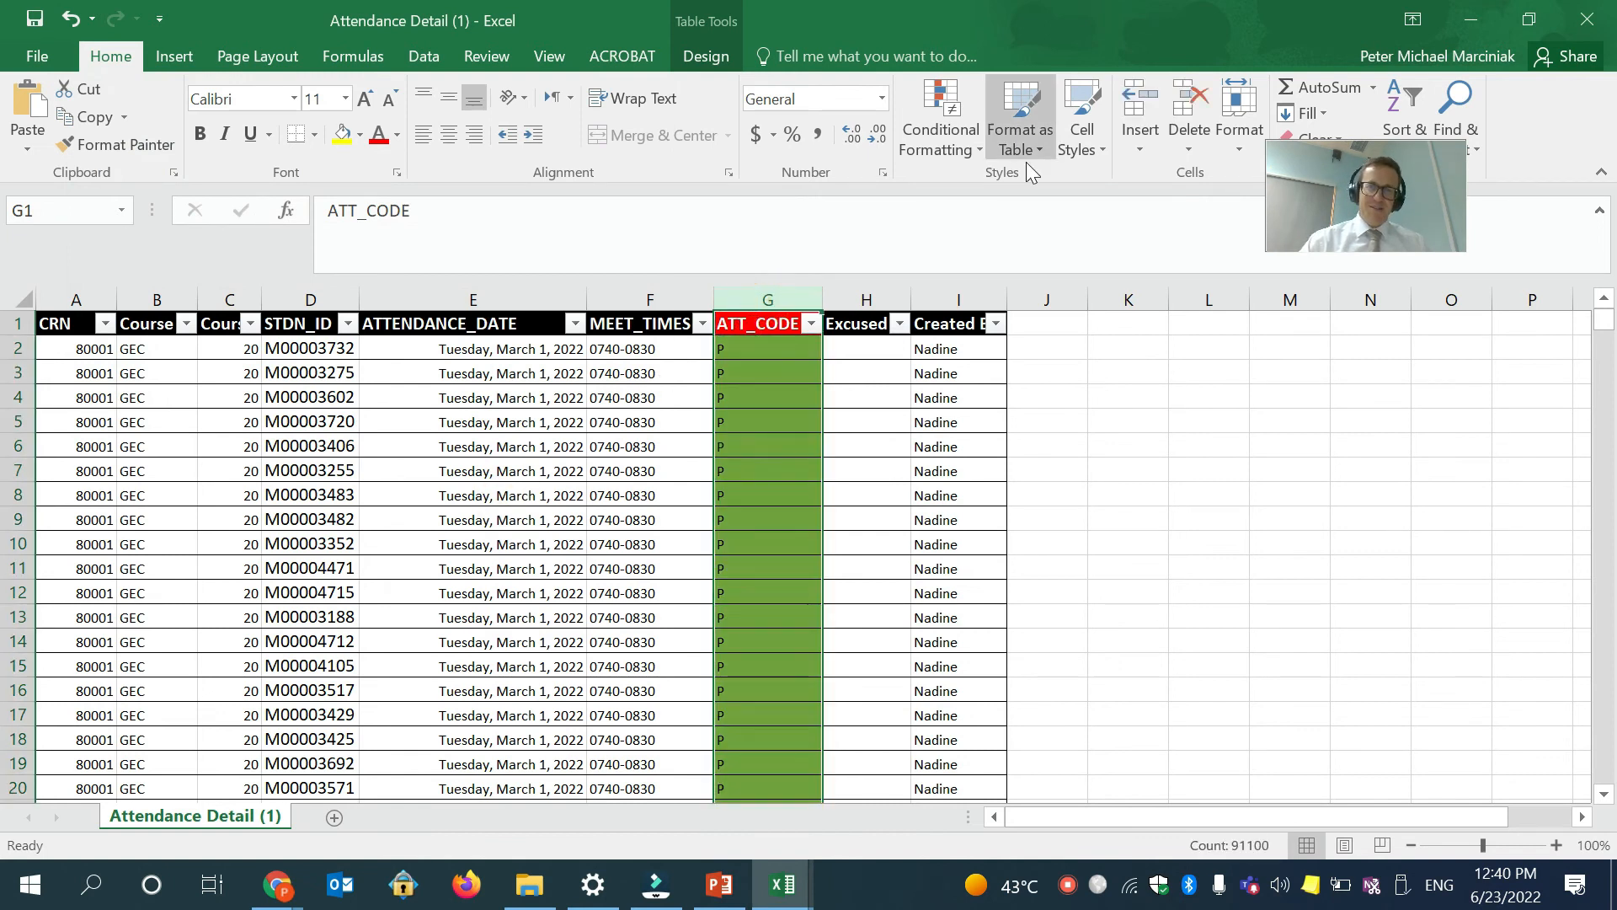
left_click(968, 139)
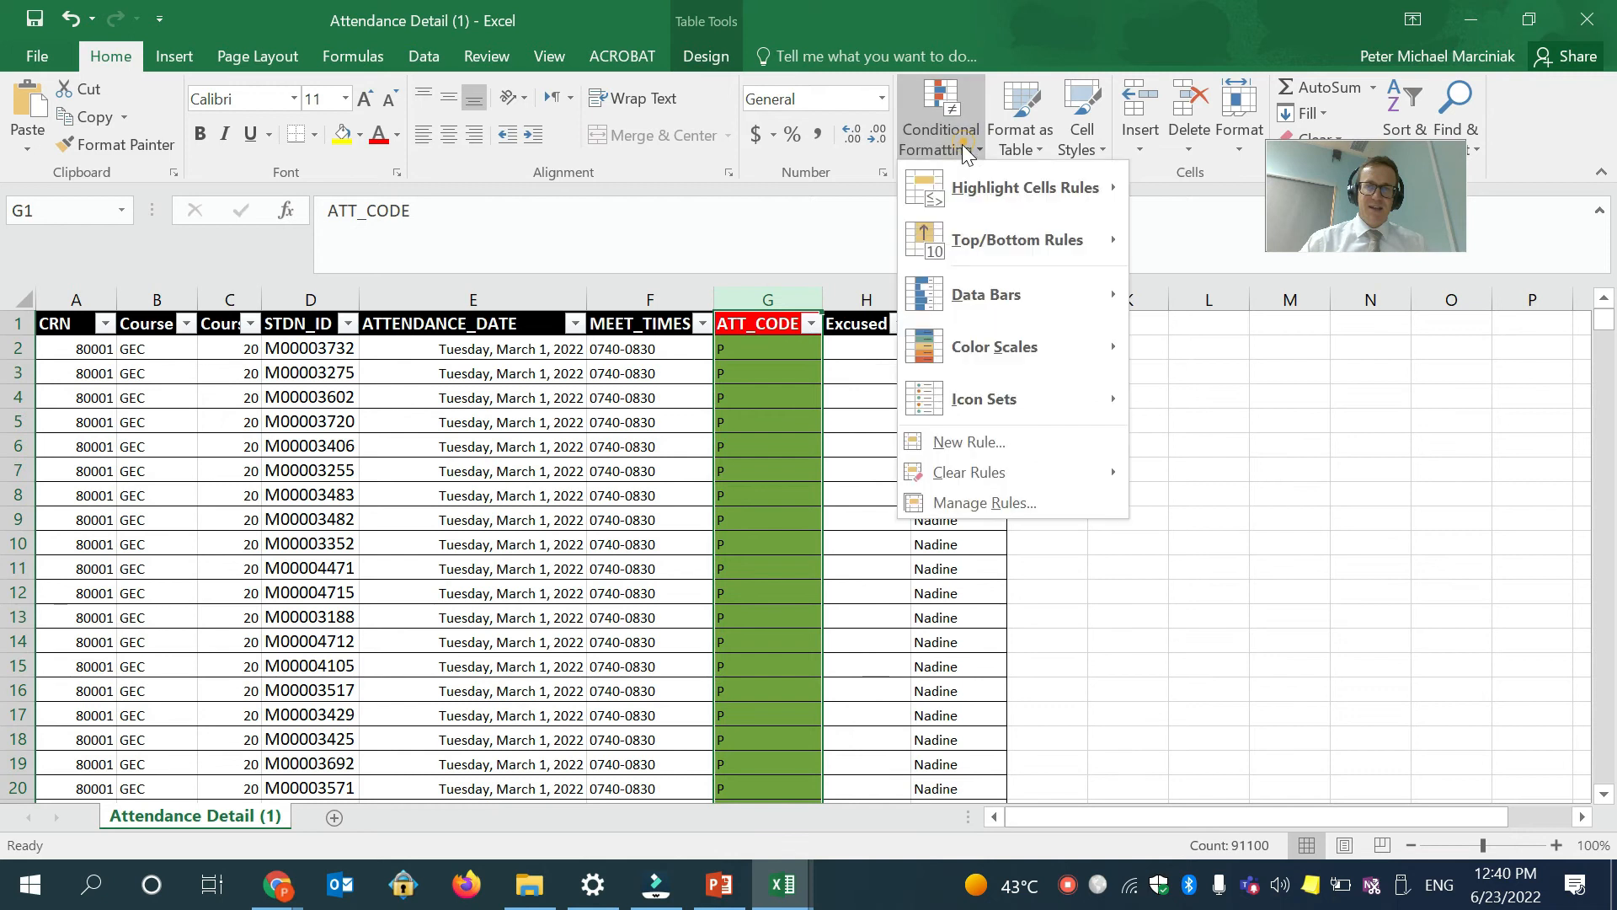
left_click(1030, 452)
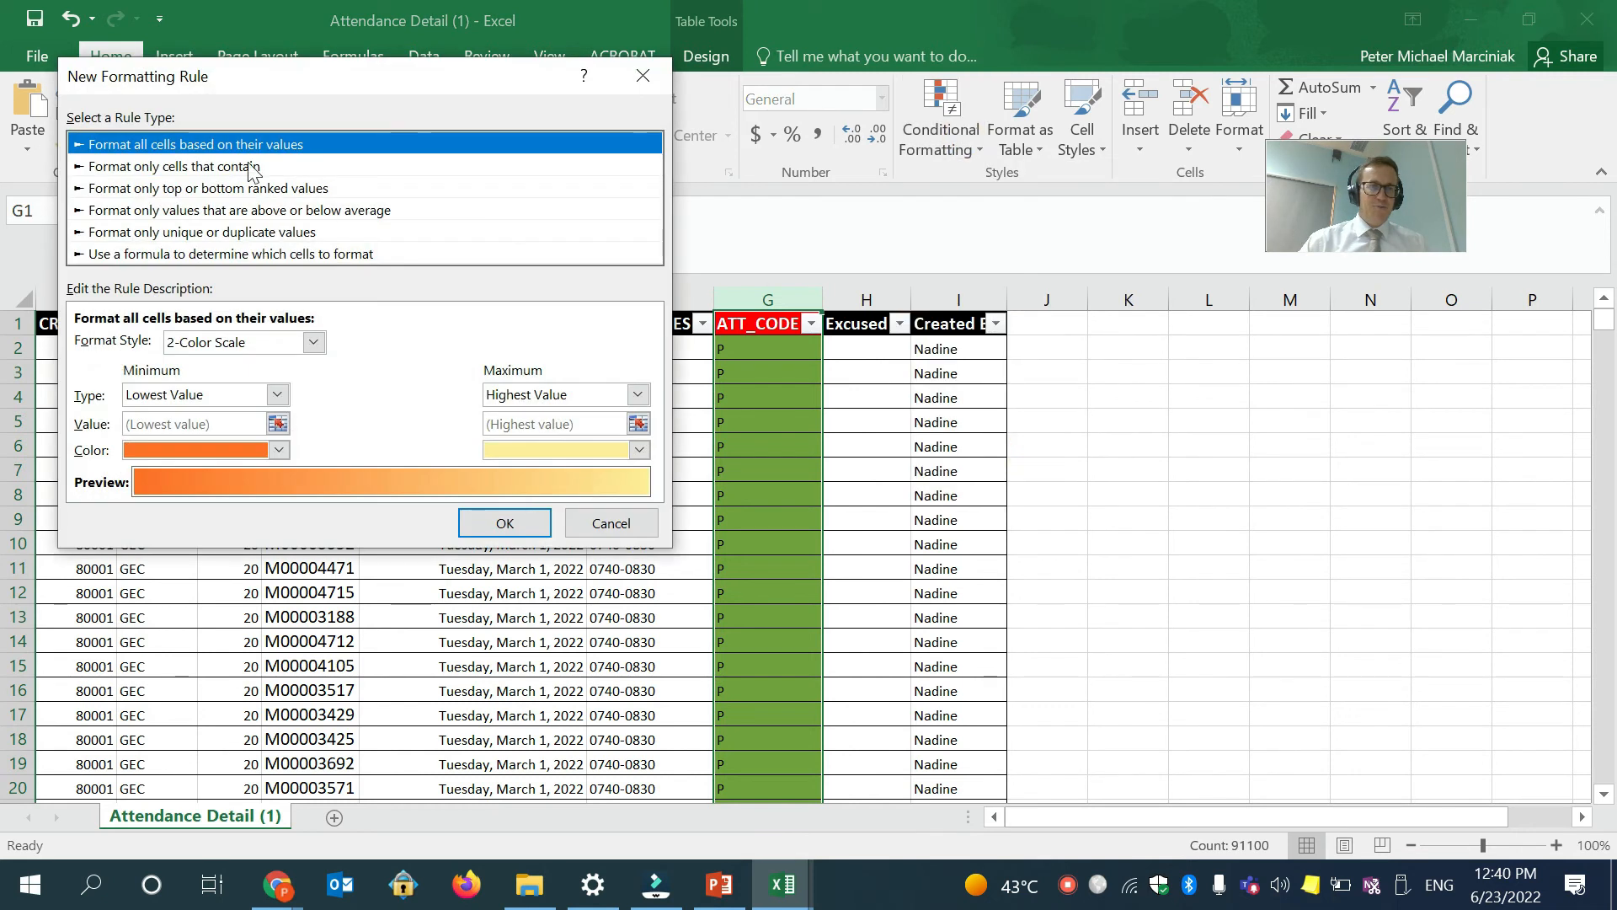
left_click(248, 164)
left_click(195, 344)
left_click(110, 380)
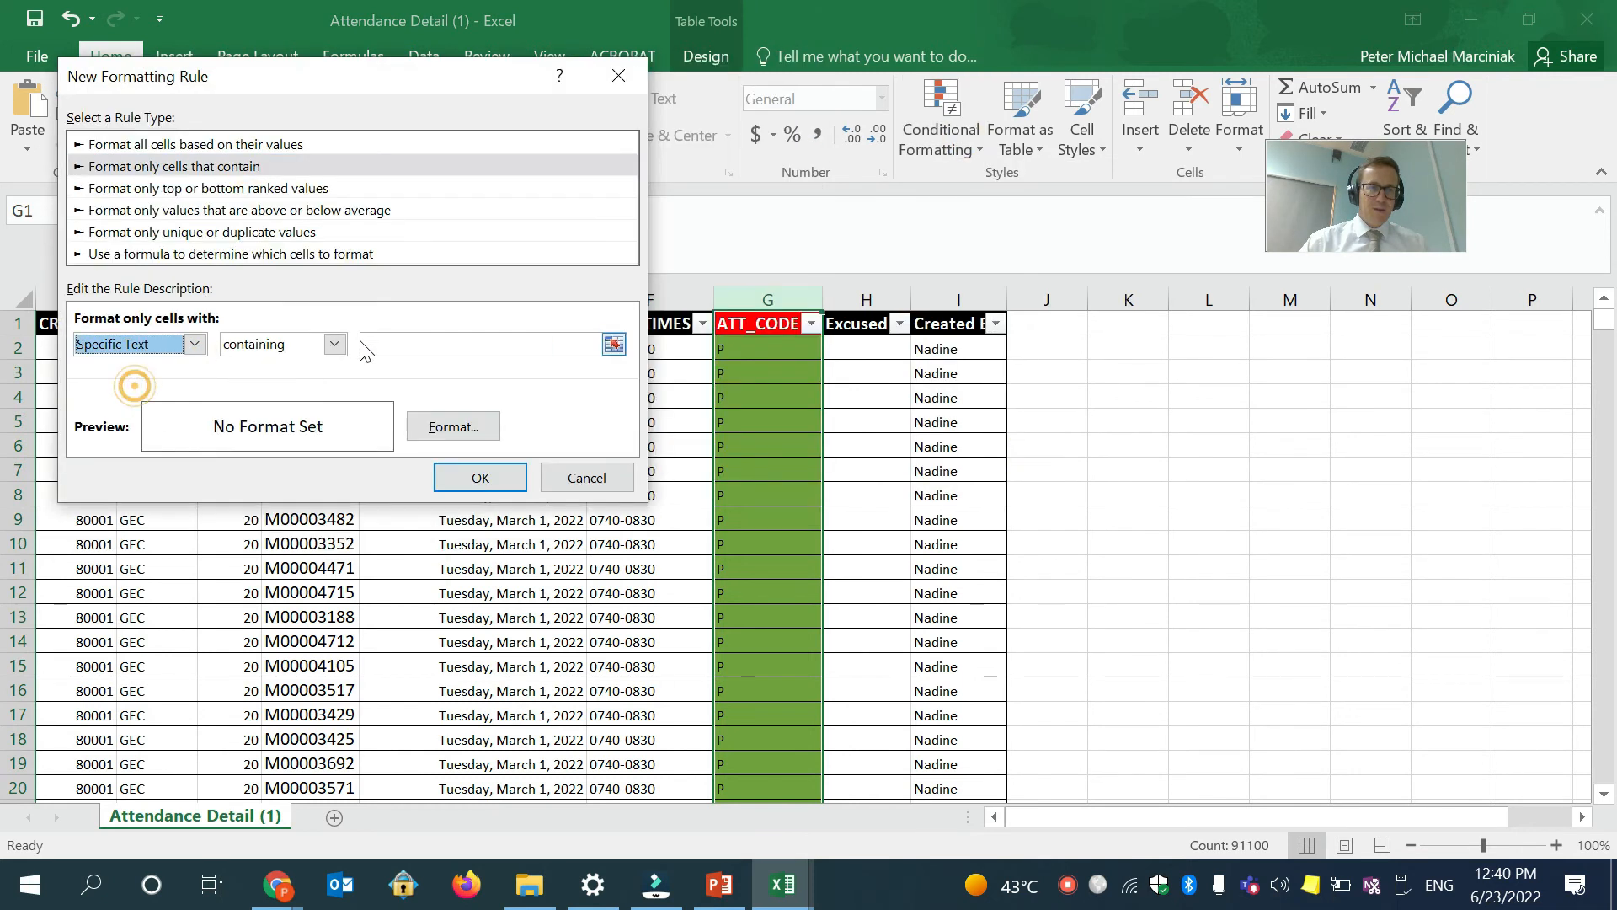
left_click(363, 341)
type("L")
left_click(494, 435)
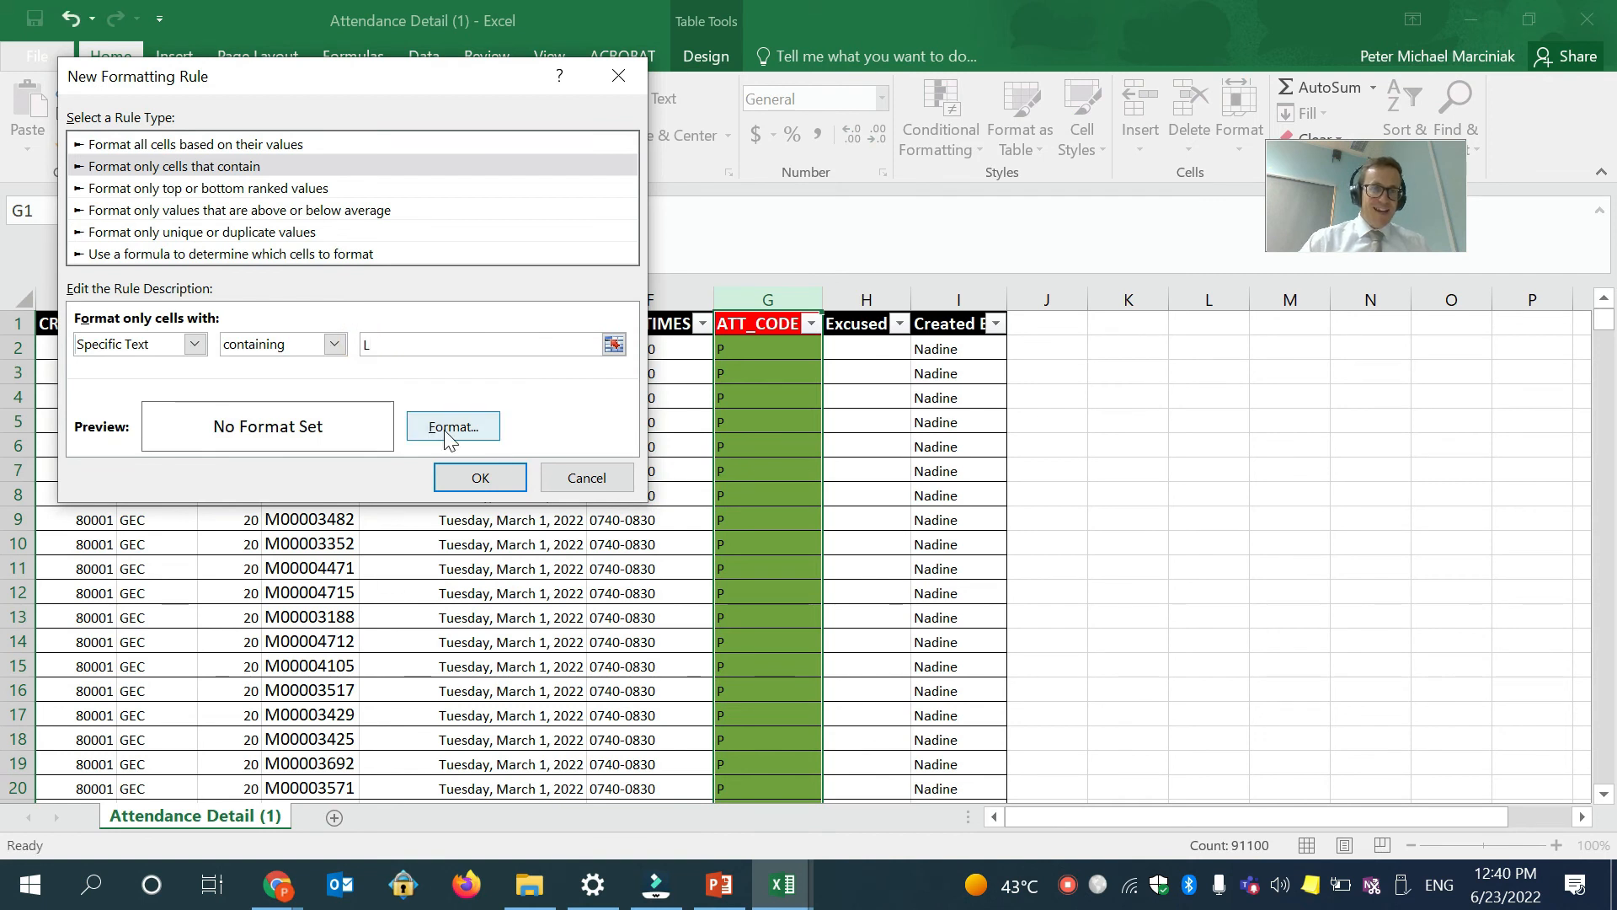
left_click(131, 298)
left_click(149, 298)
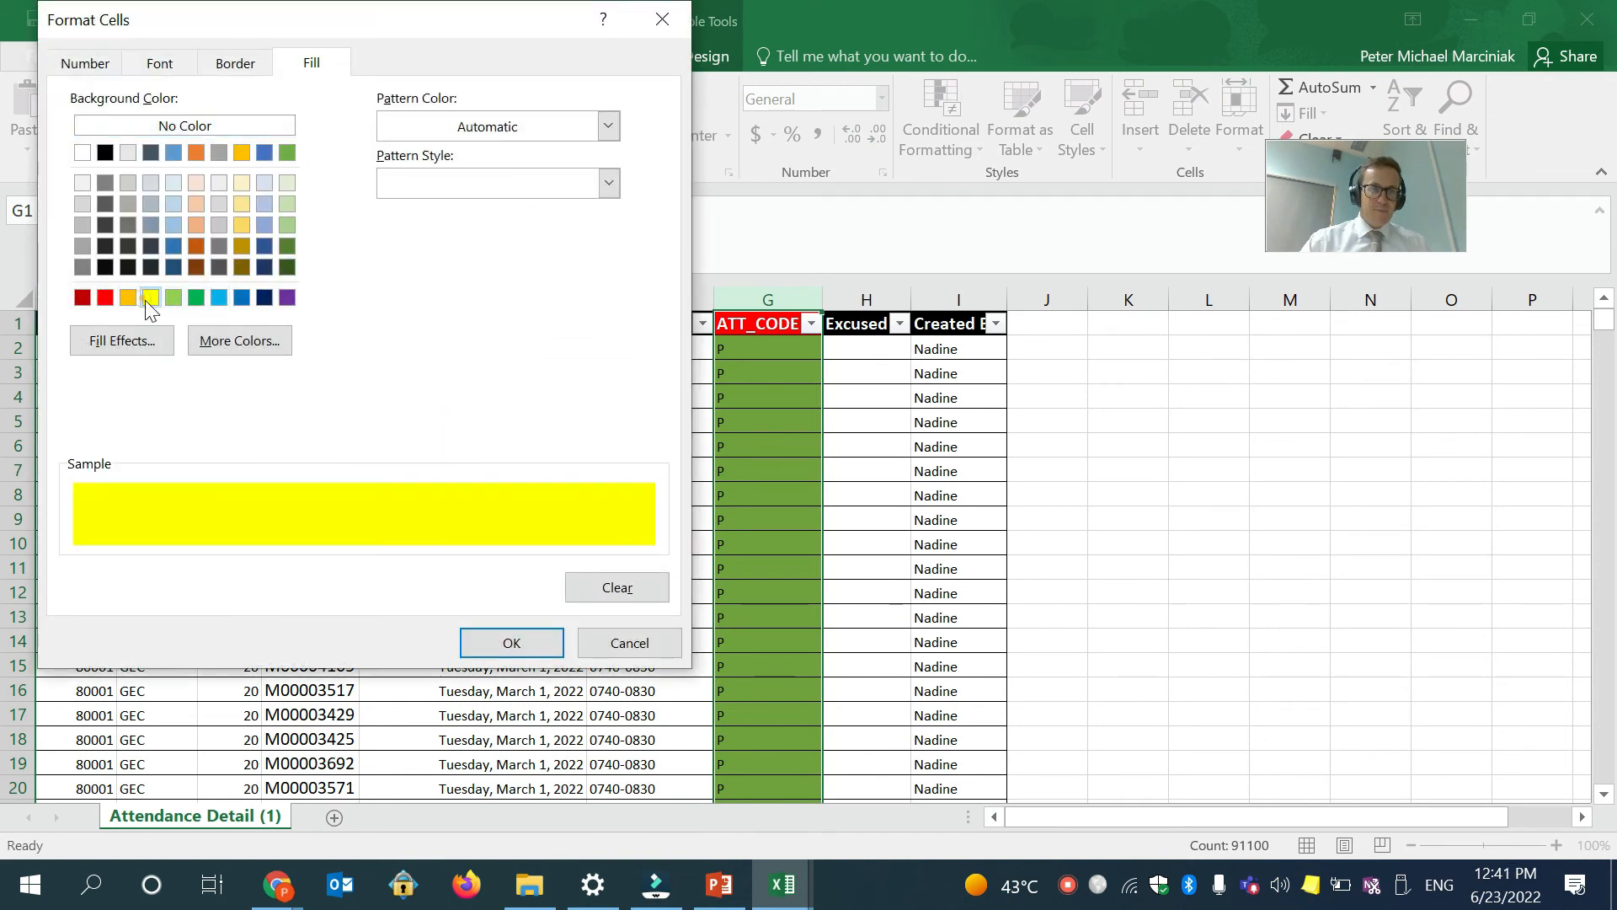
left_click(472, 643)
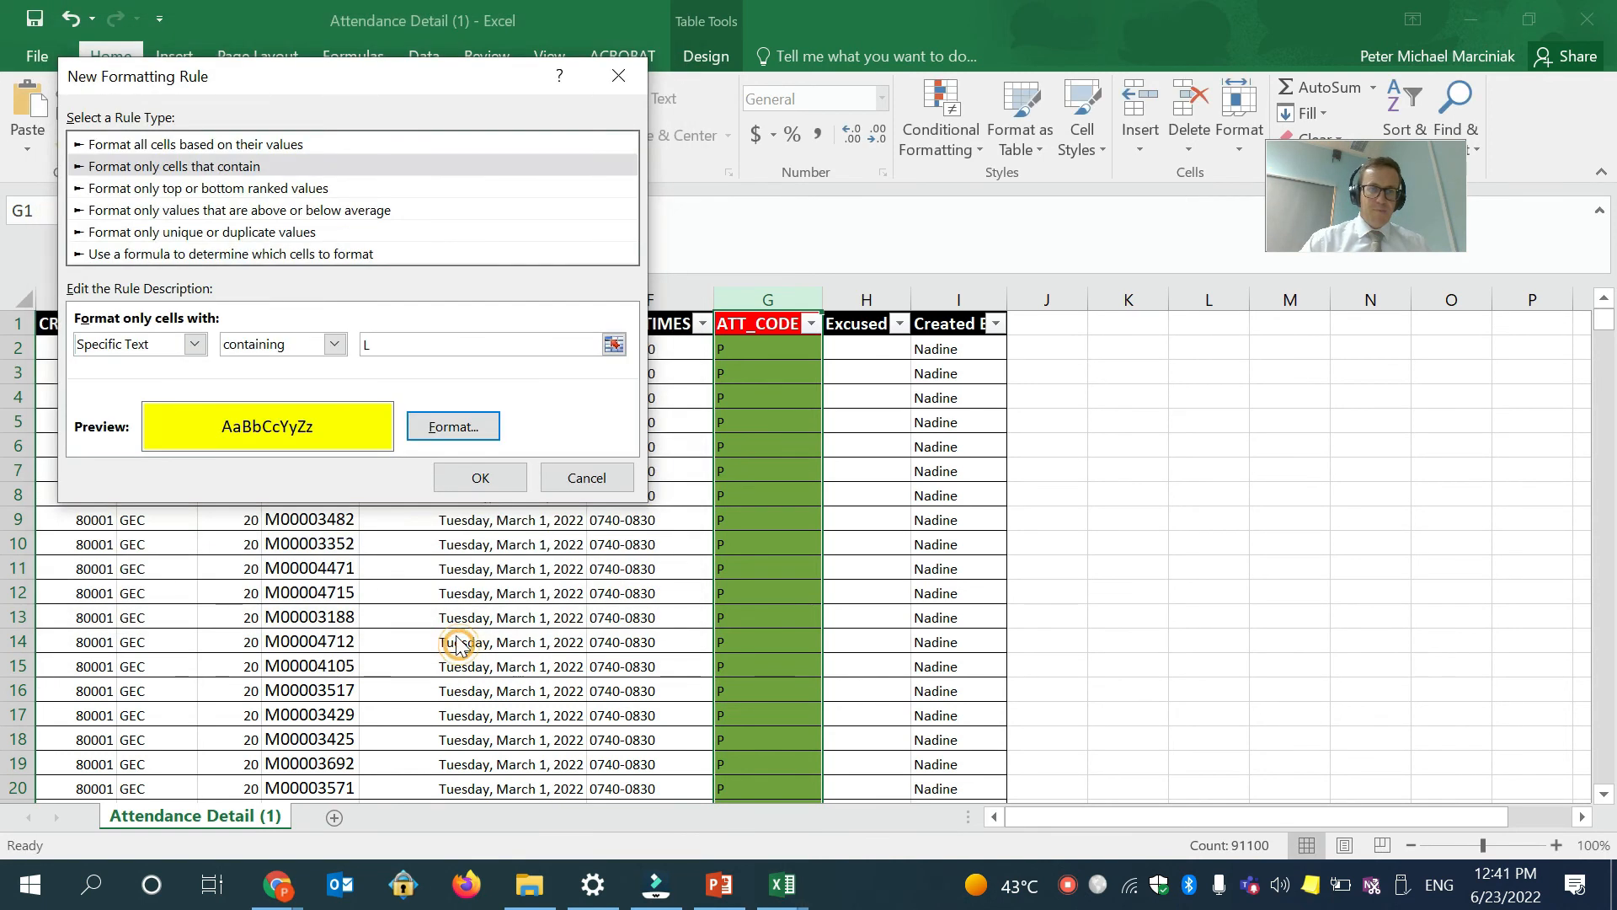
left_click(469, 477)
Add a specific-text rule filling ATT_CODE cells containing 'N' (NR codes) light blue.
left_click(965, 156)
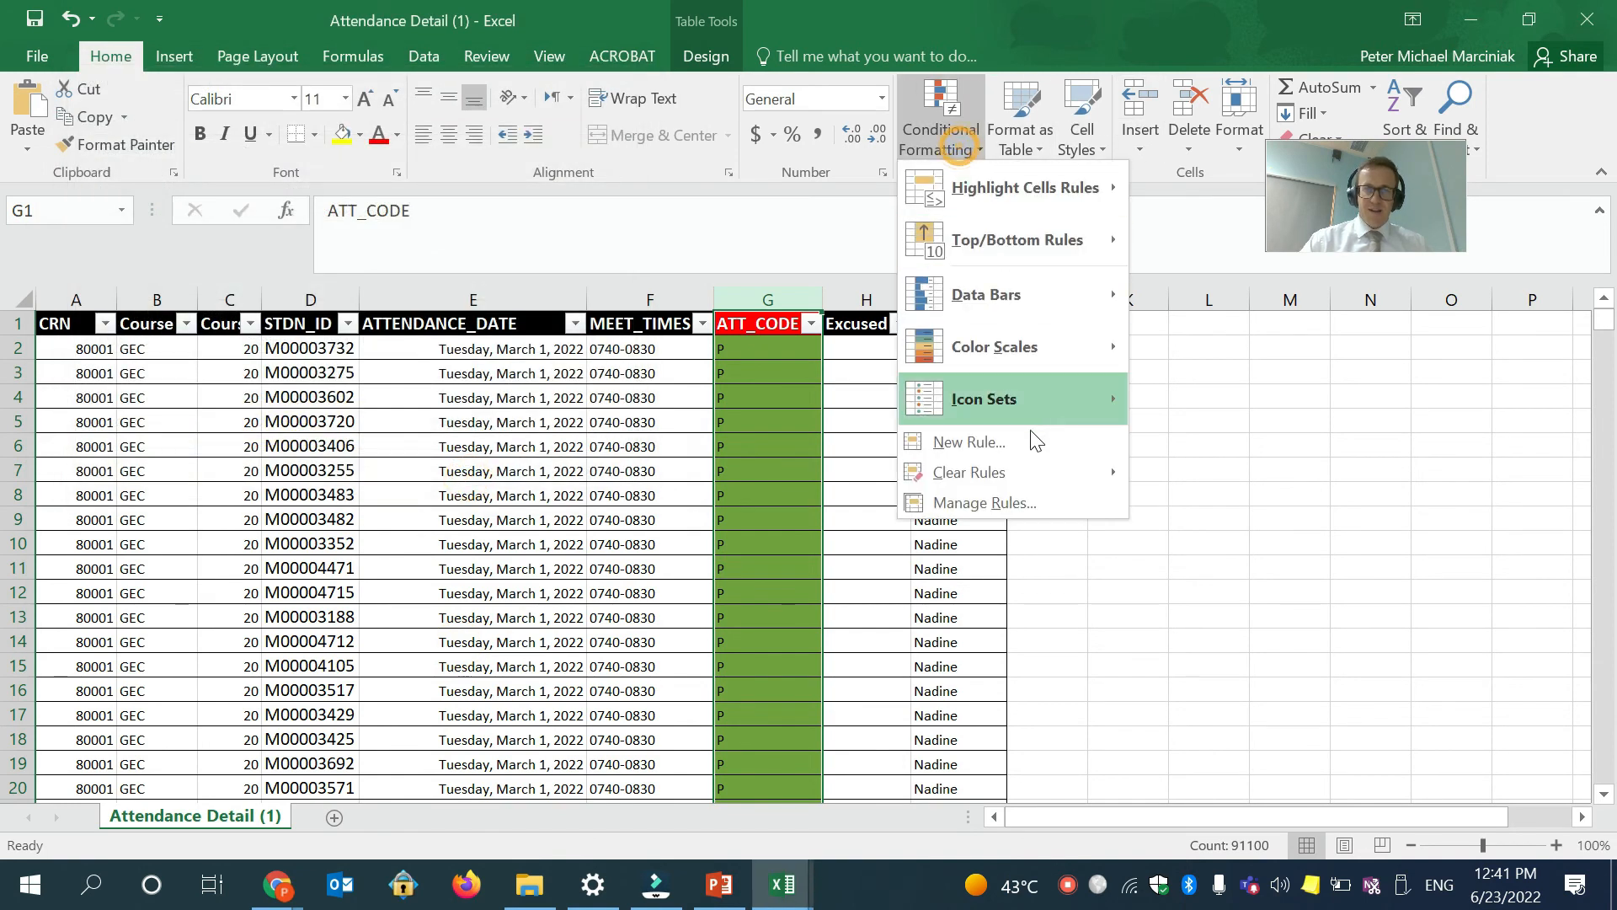
left_click(1017, 447)
left_click(243, 149)
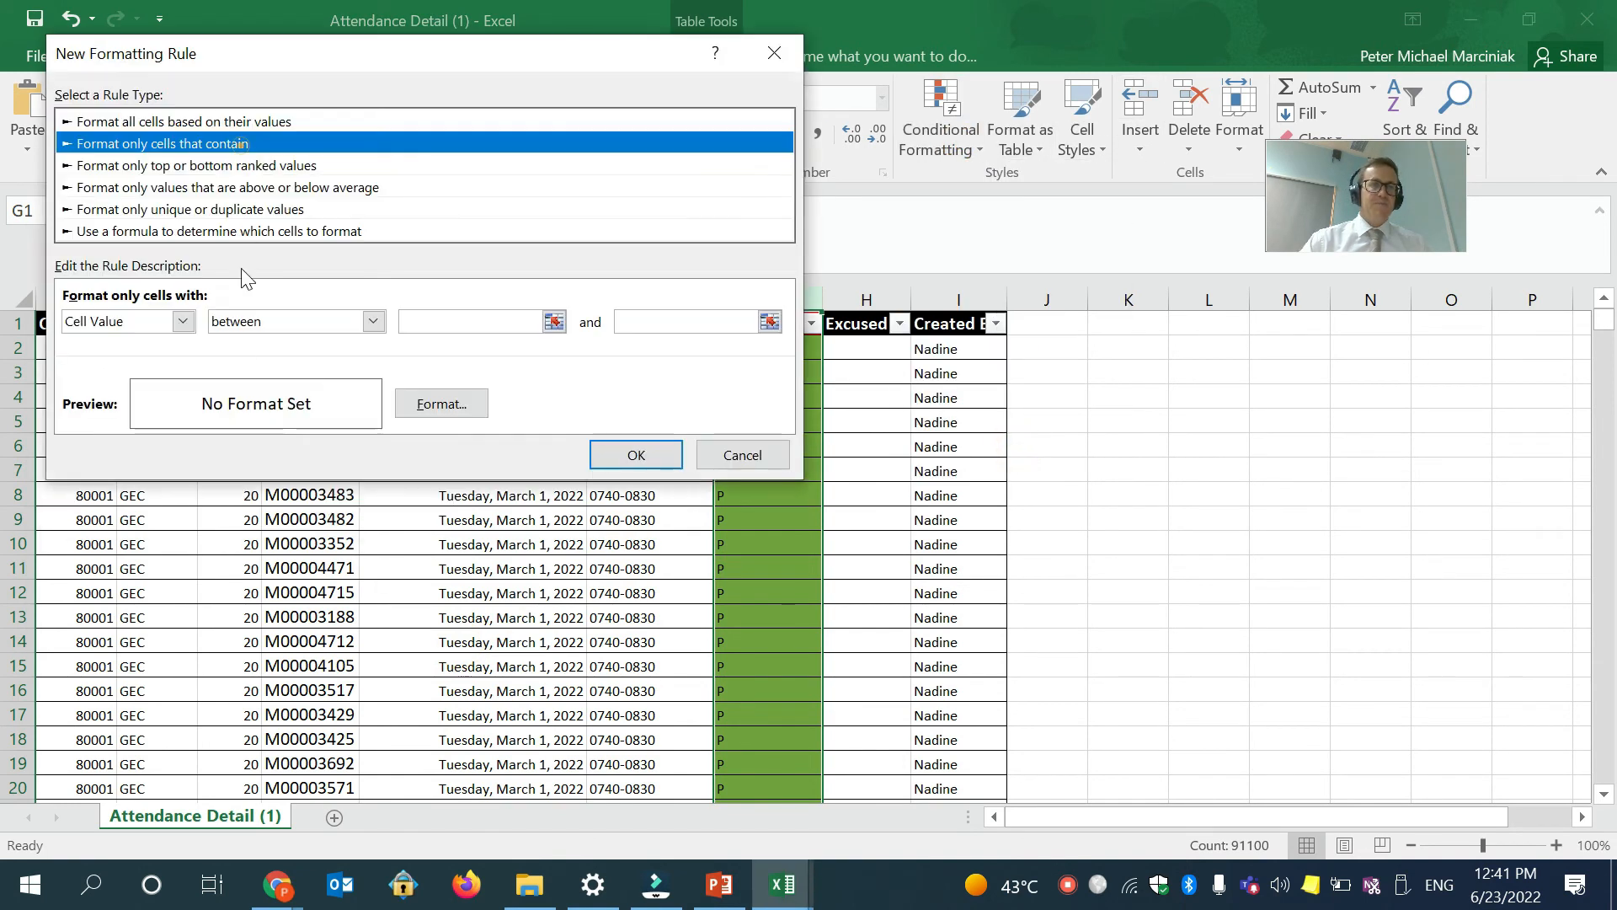
left_click(183, 321)
left_click(158, 363)
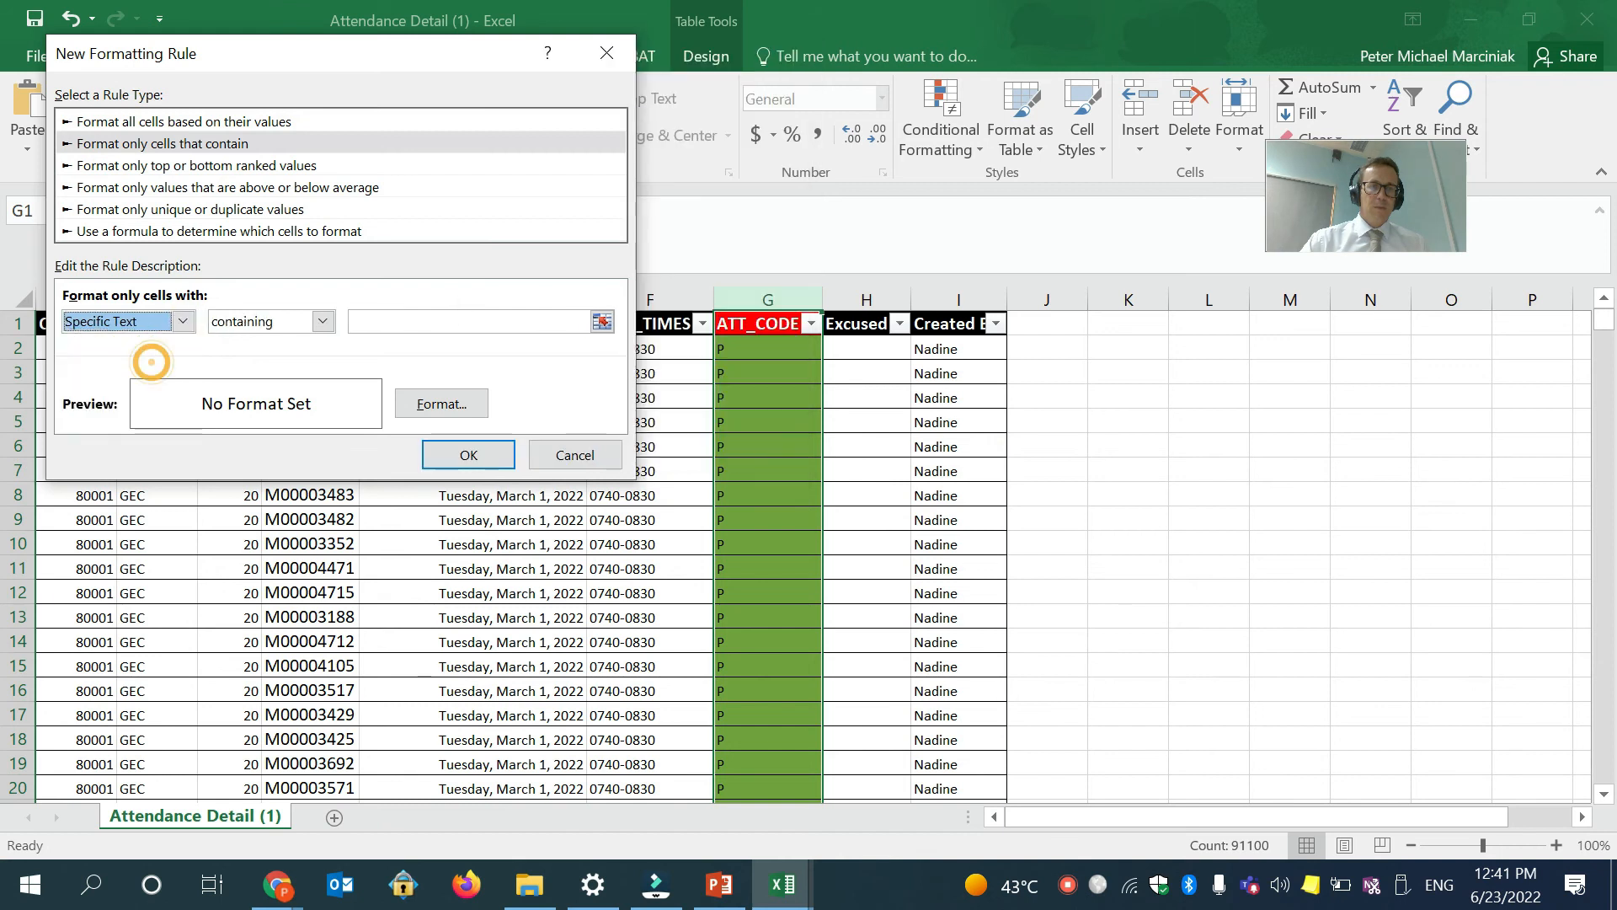
left_click(437, 321)
type("NR")
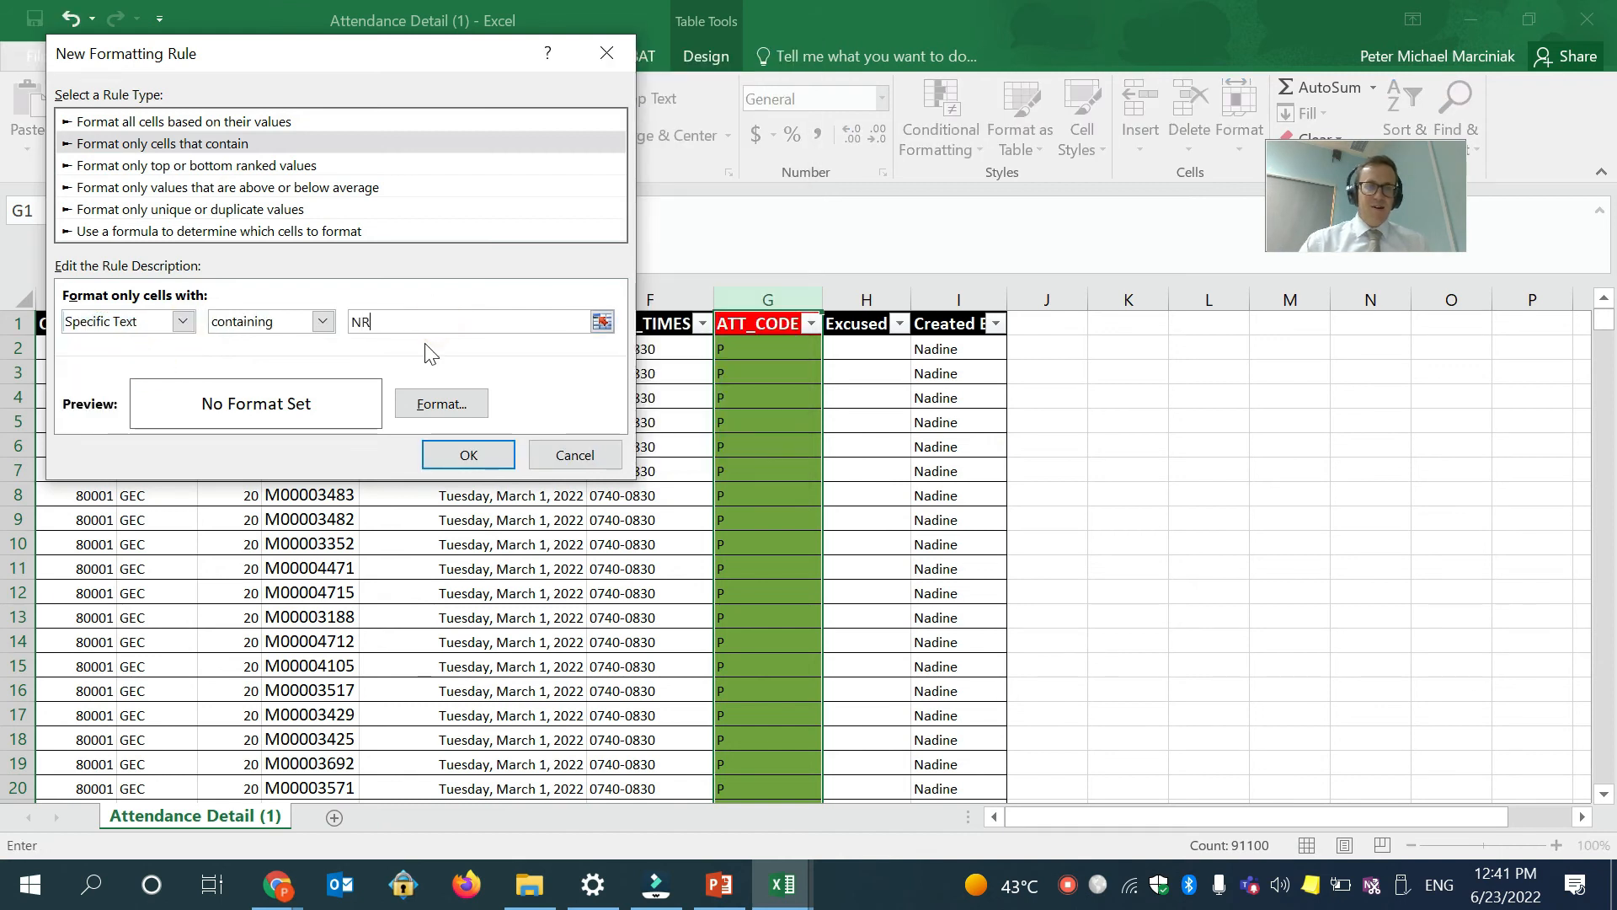
left_click(440, 404)
left_click(208, 295)
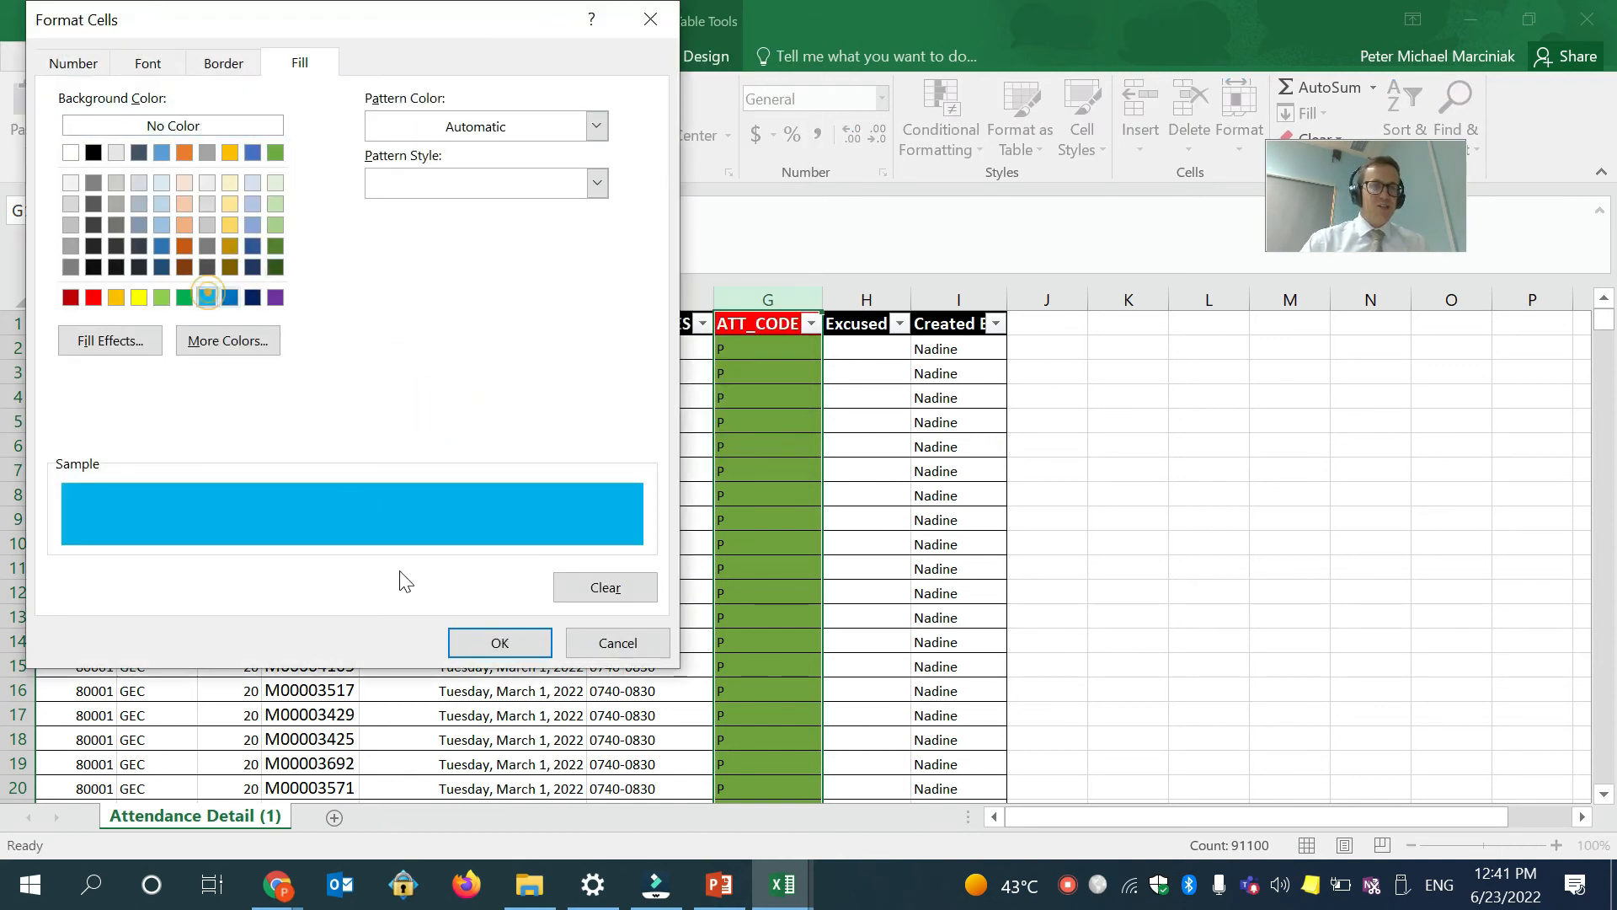
left_click(514, 649)
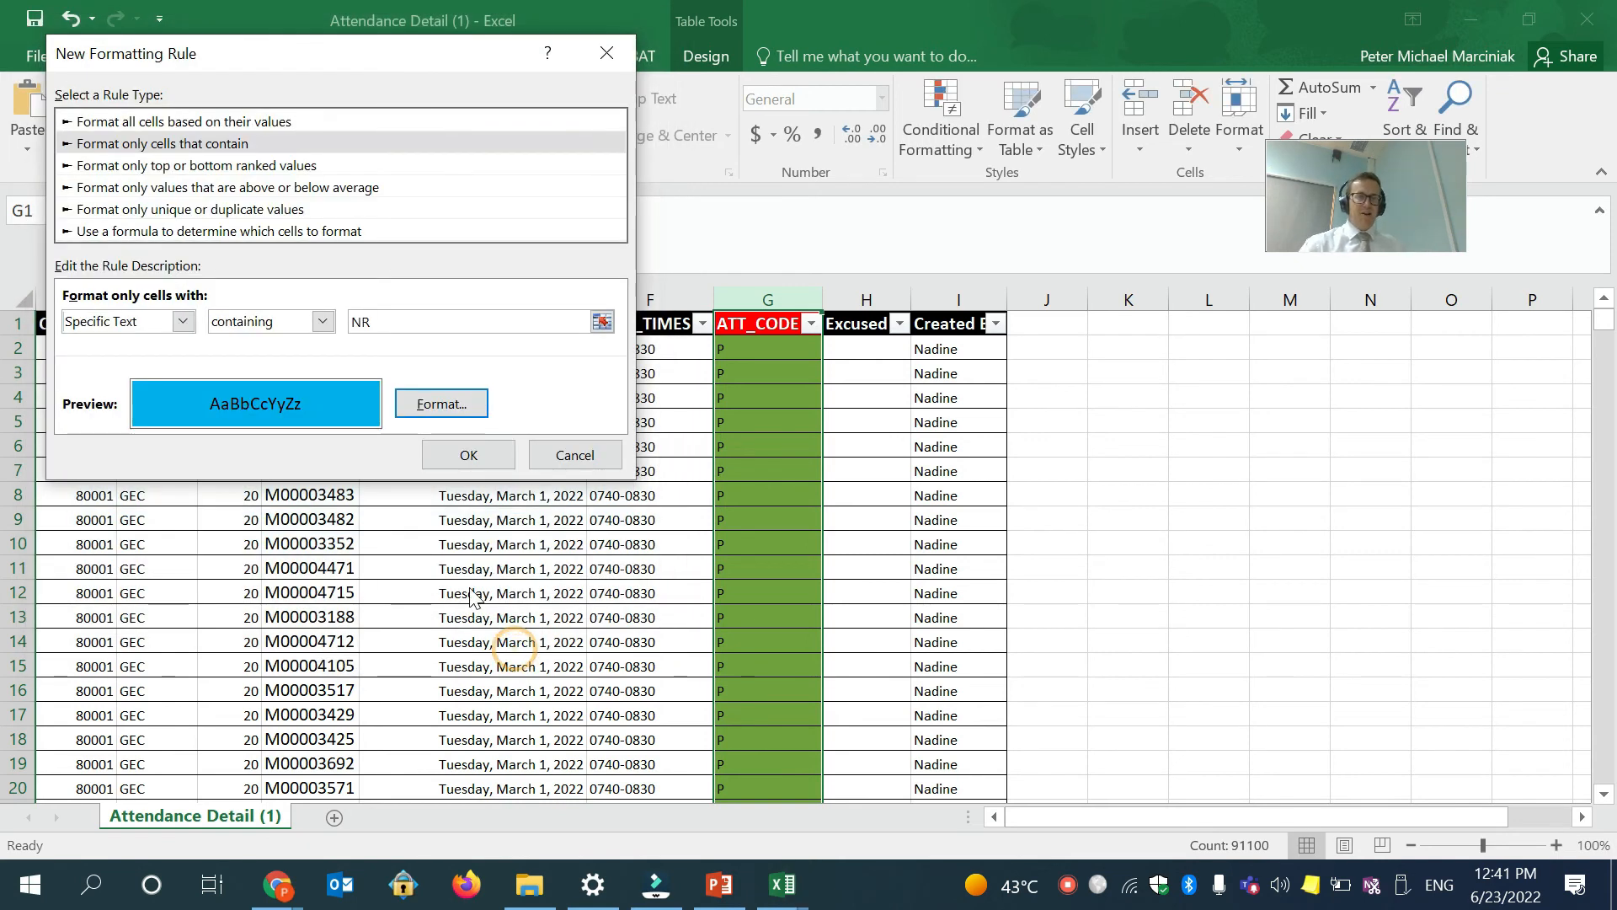
left_click(461, 457)
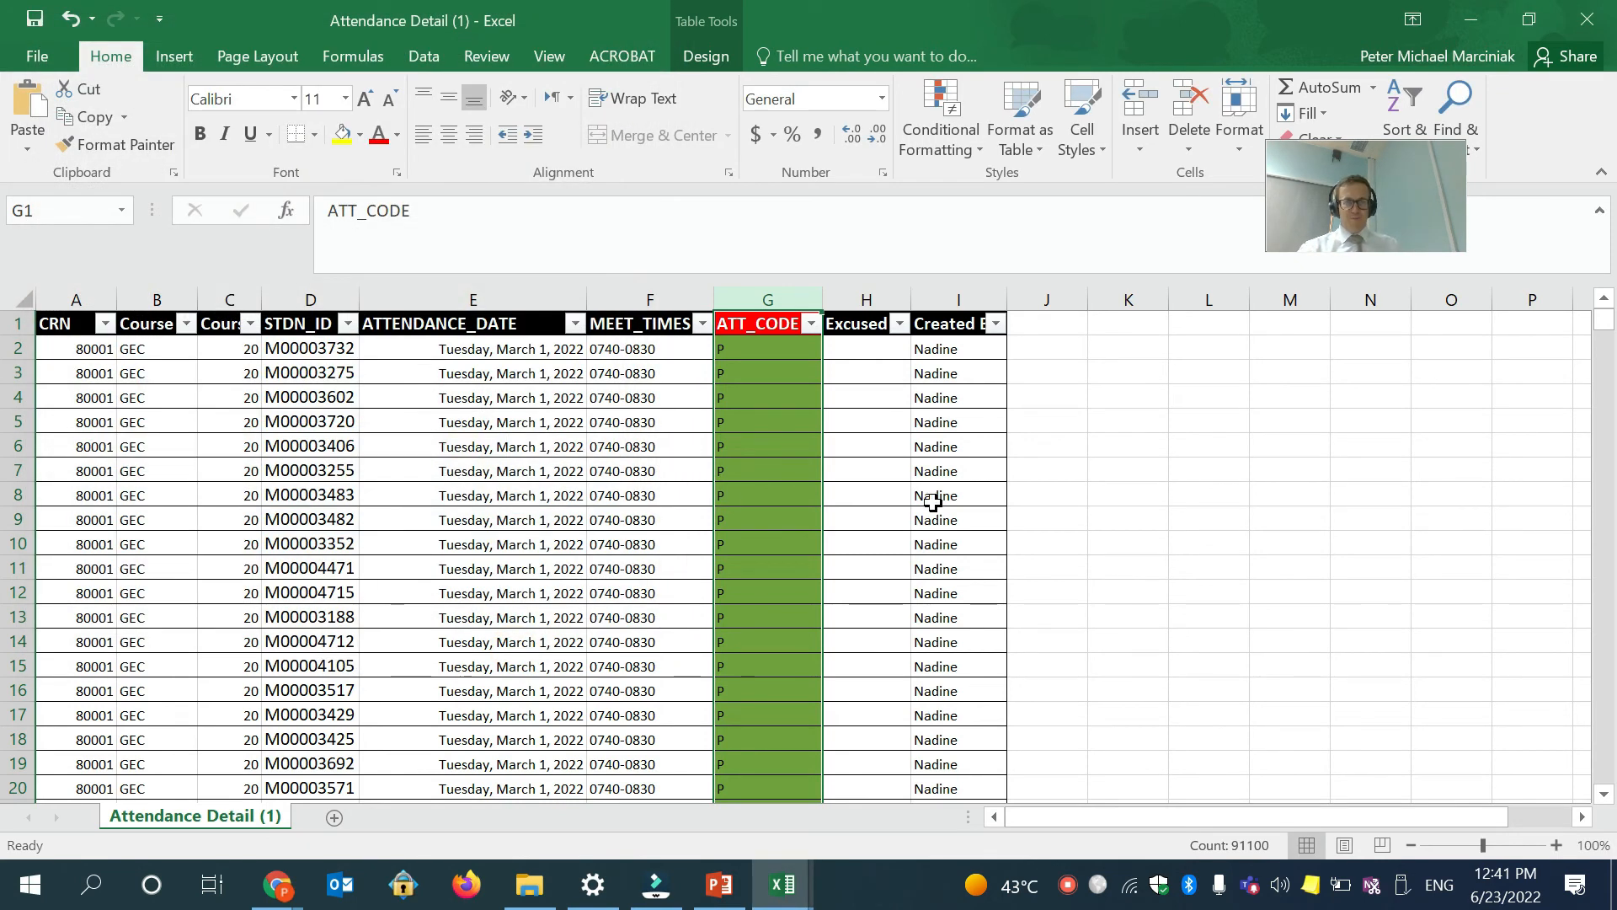
left_click(907, 514)
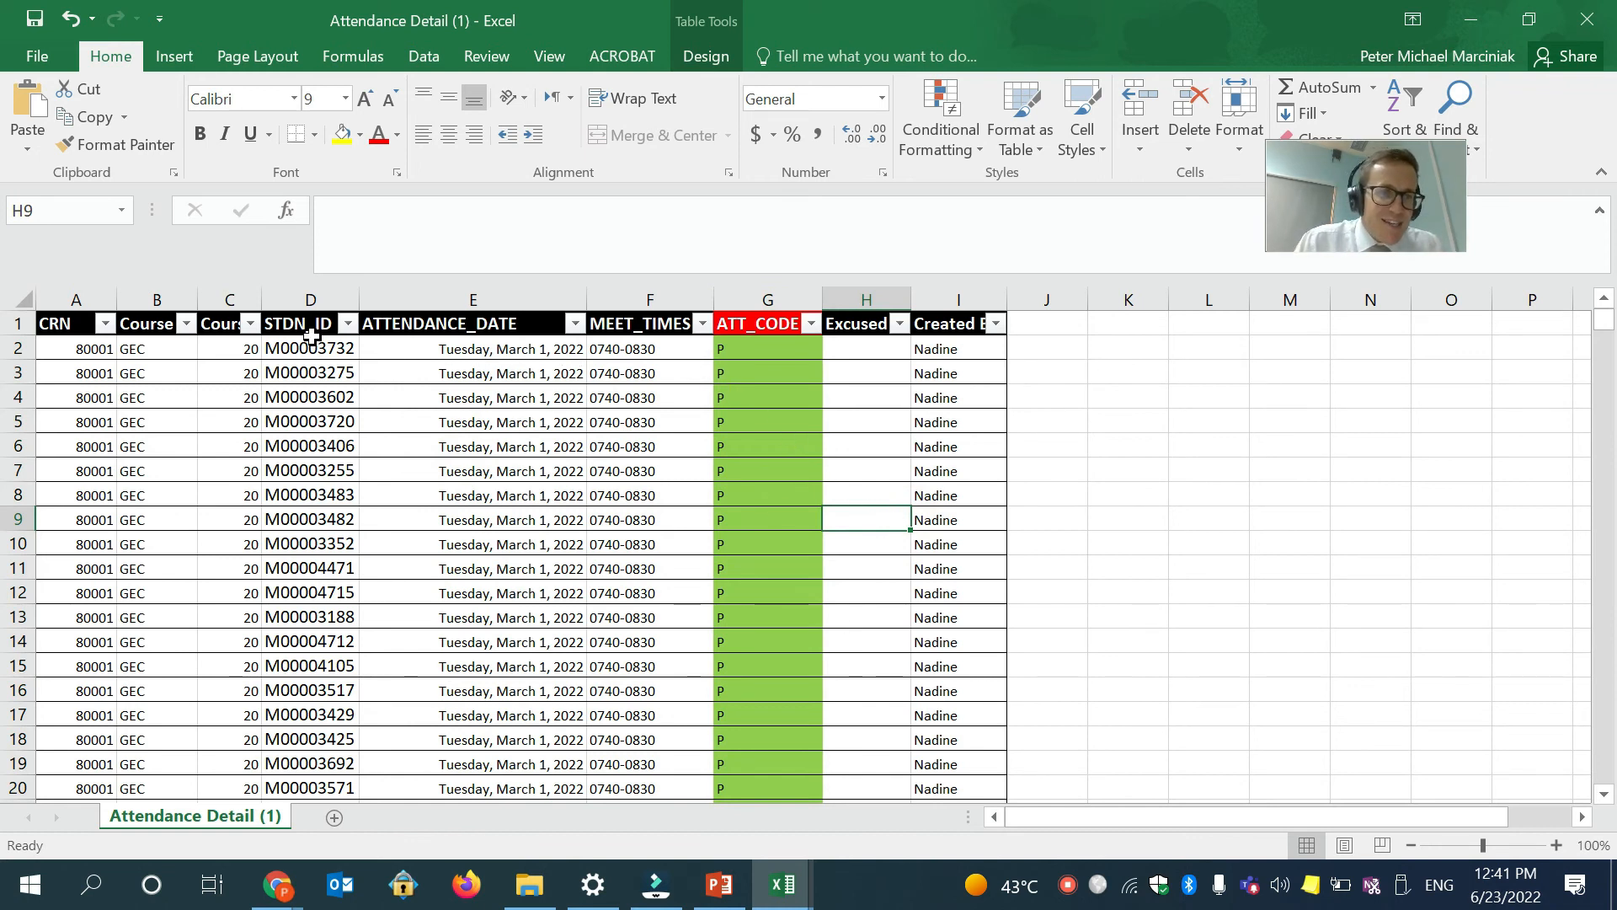
Filter the STDN_ID column to a single student's ID.
left_click(308, 300)
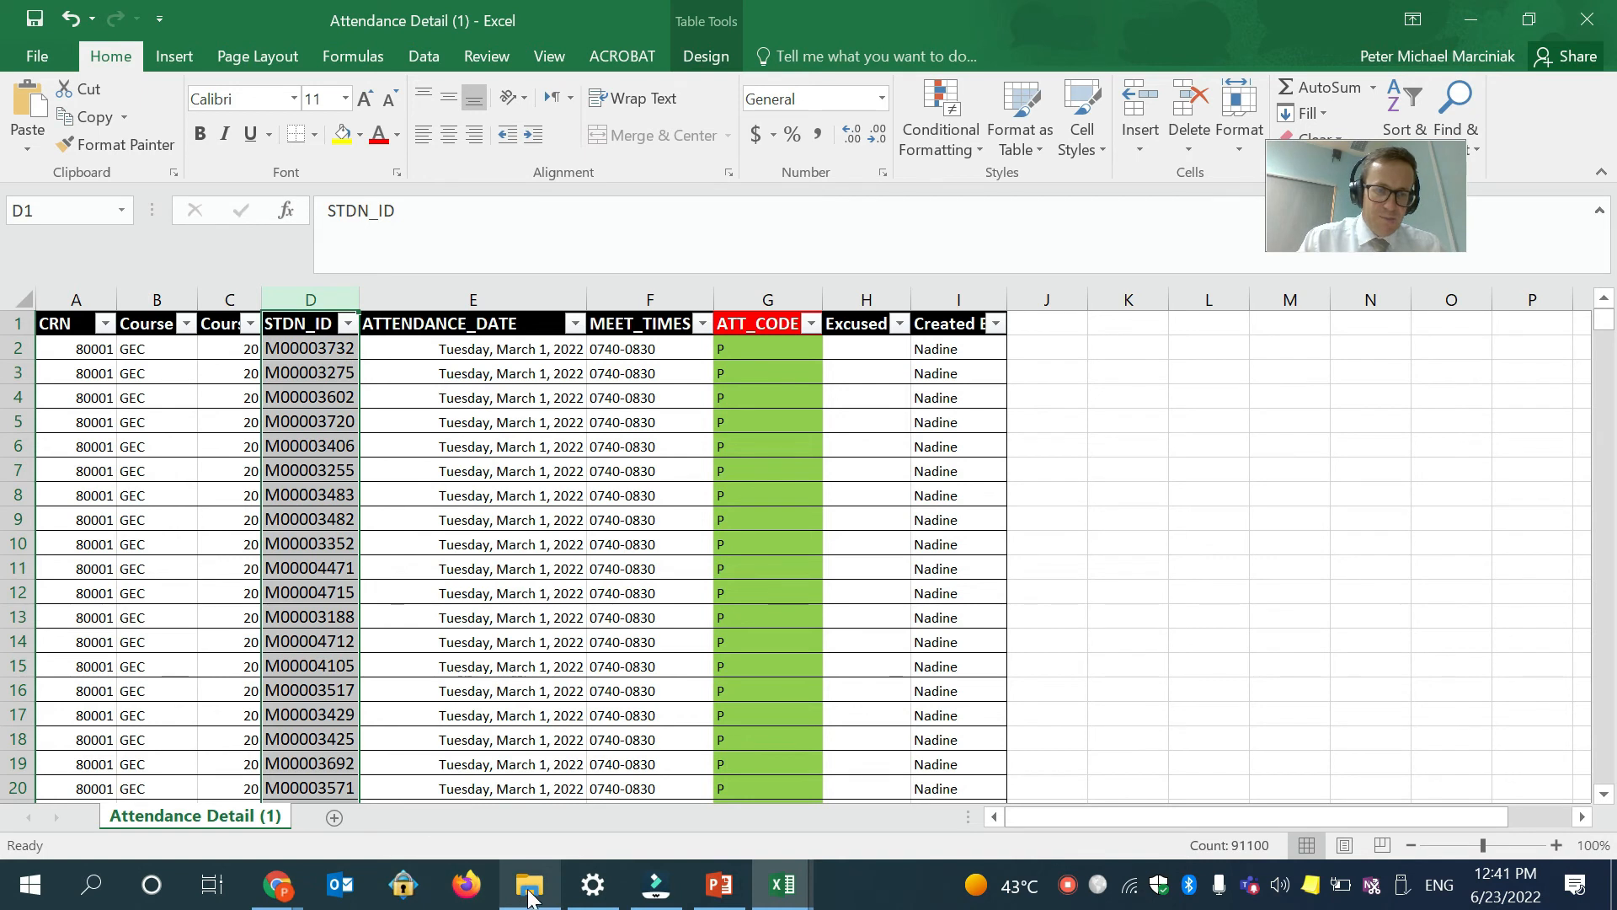
key("alt+Down")
type("M")
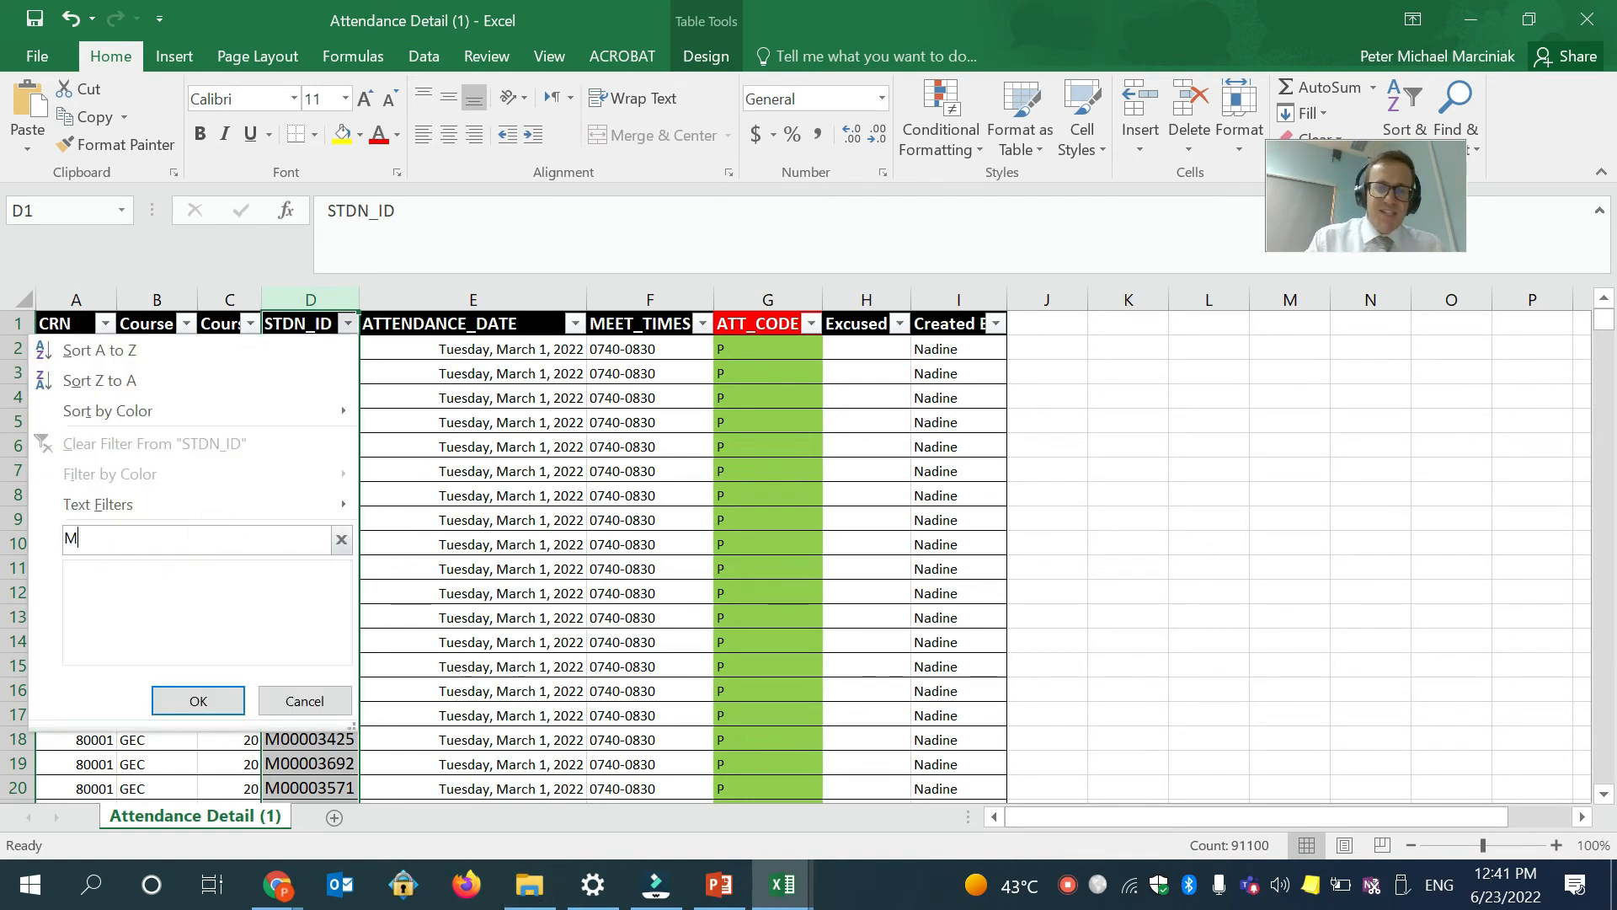
type("00004674")
key("Return")
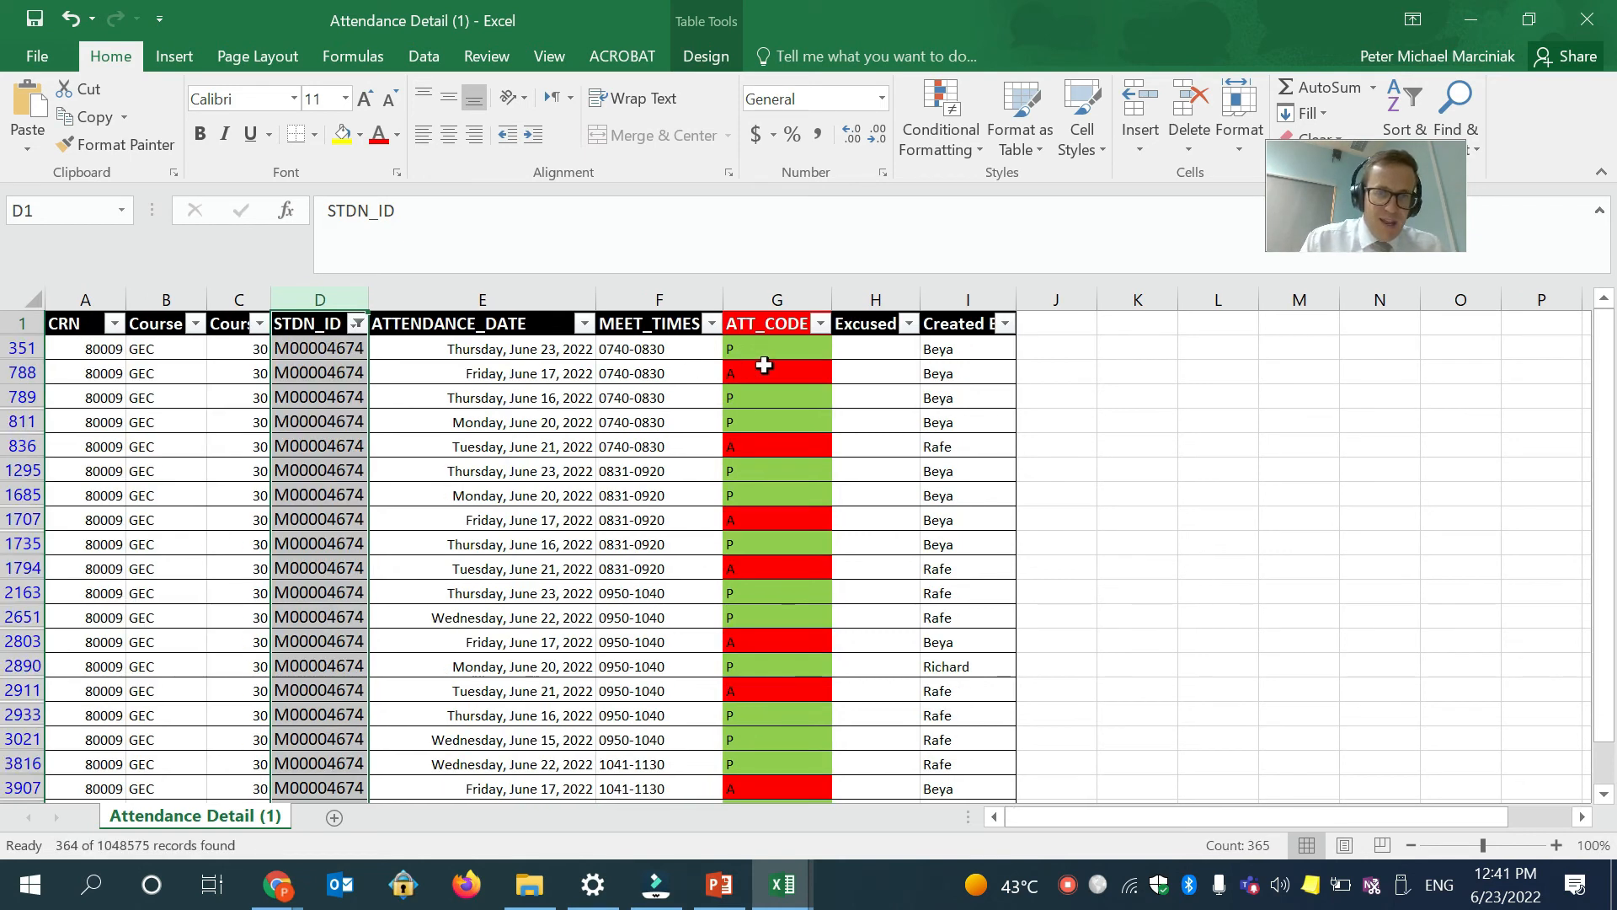
left_click_drag(1609, 699, 580, 573)
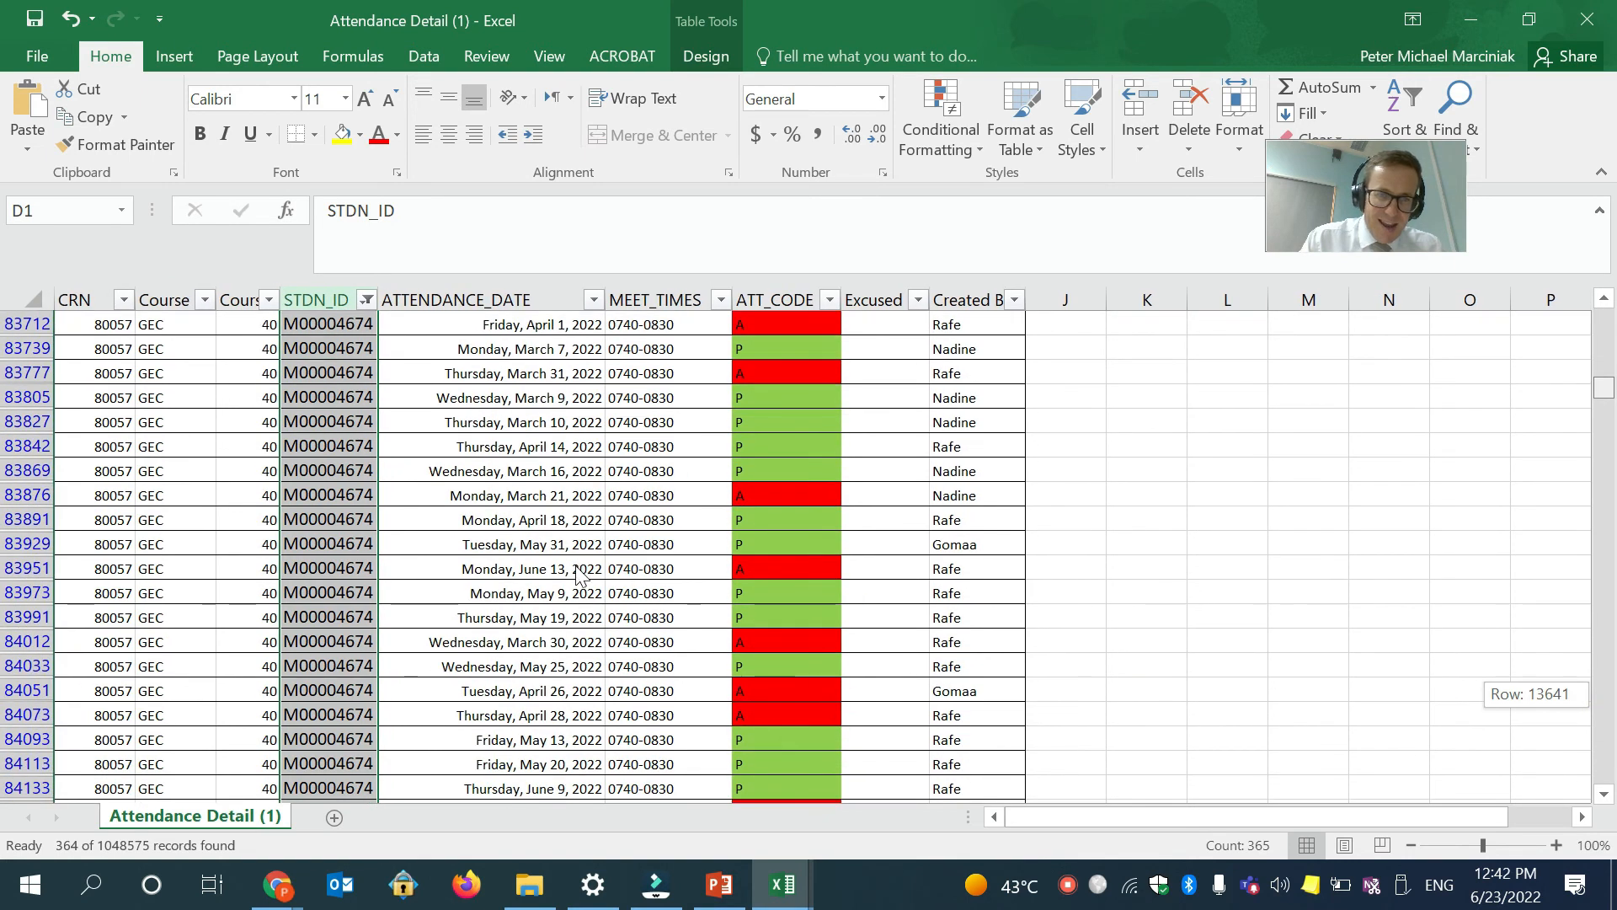
scroll(579, 574, "down", 1)
scroll(578, 569, "up", 1)
left_click_drag(1605, 431, 1605, 329)
Sort MEET_TIMES A to Z, then ATTENDANCE_DATE oldest to newest.
left_click(672, 353)
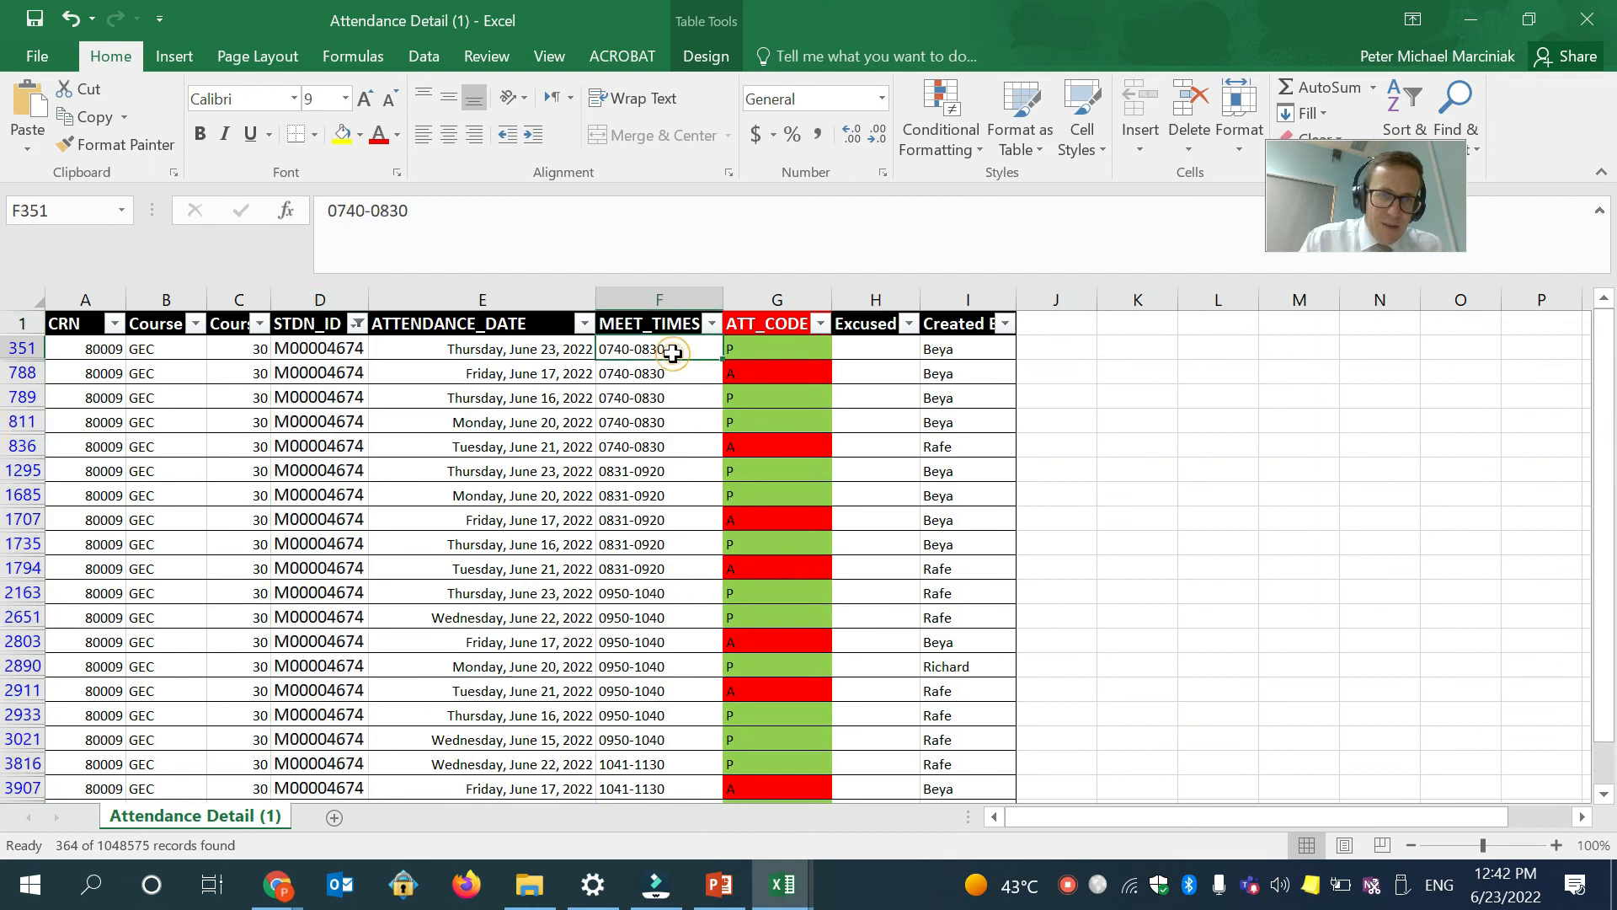
left_click(712, 330)
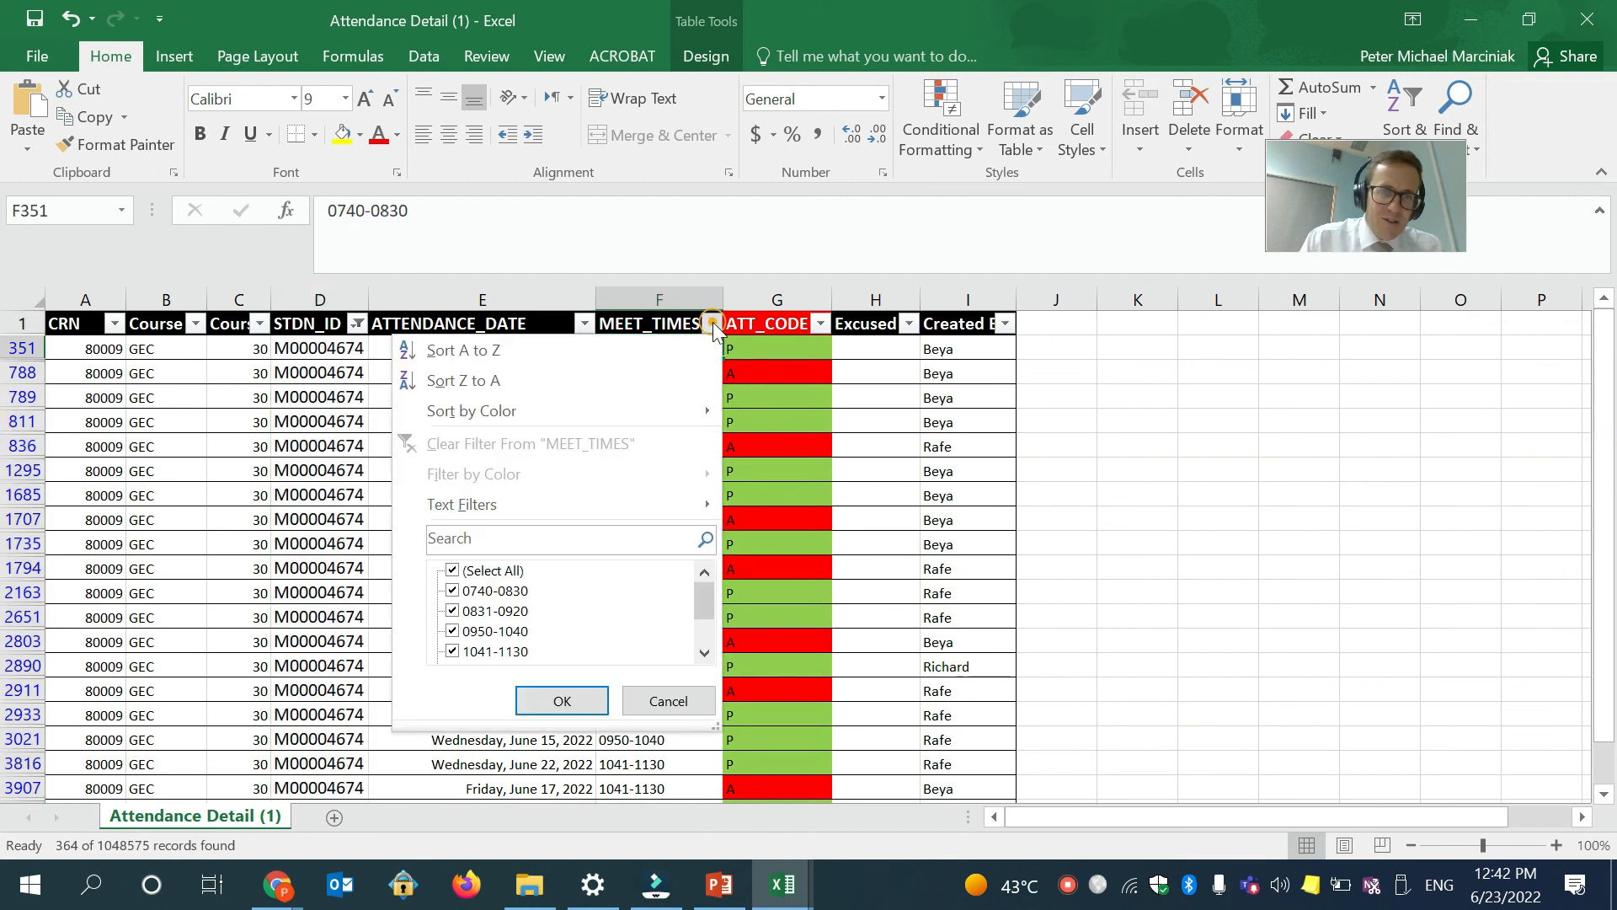
left_click(668, 349)
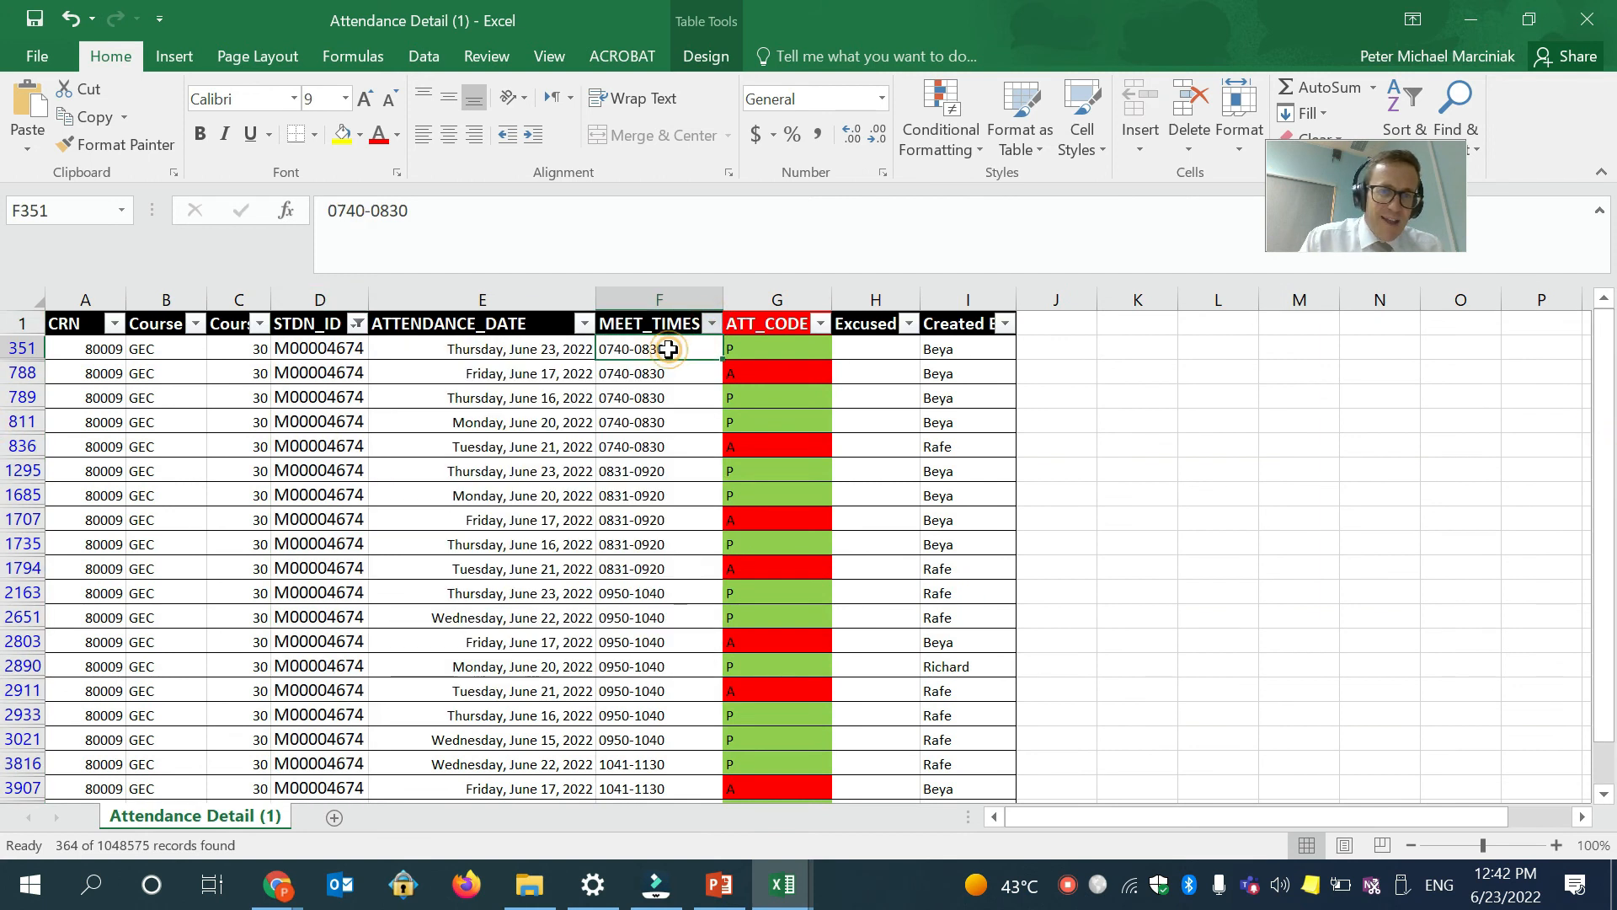
left_click(581, 330)
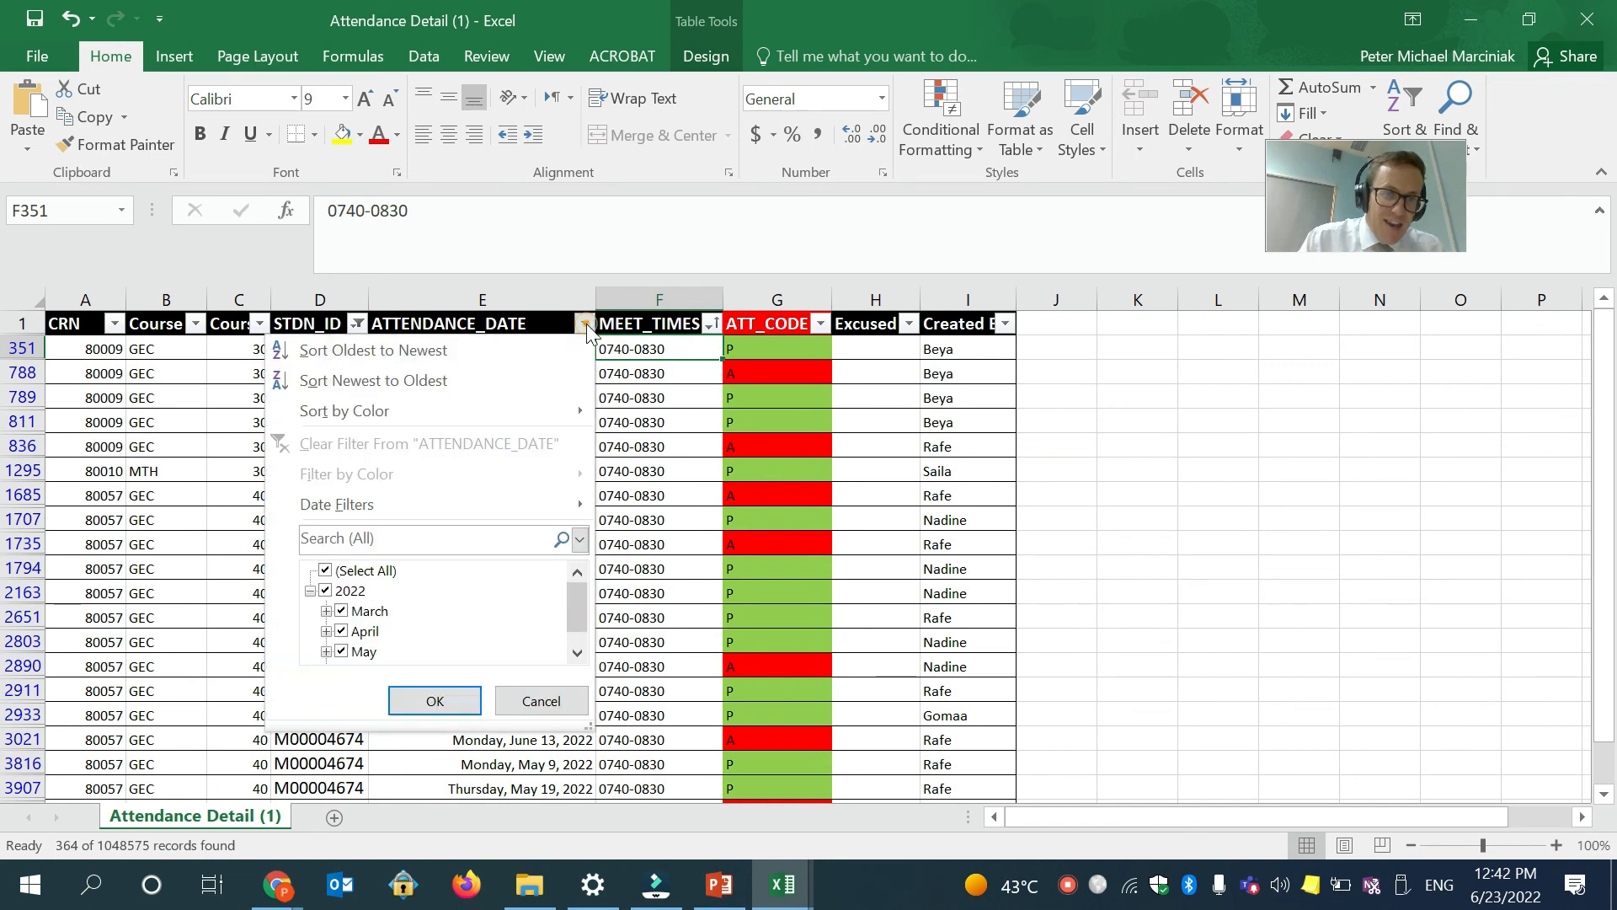
left_click(529, 352)
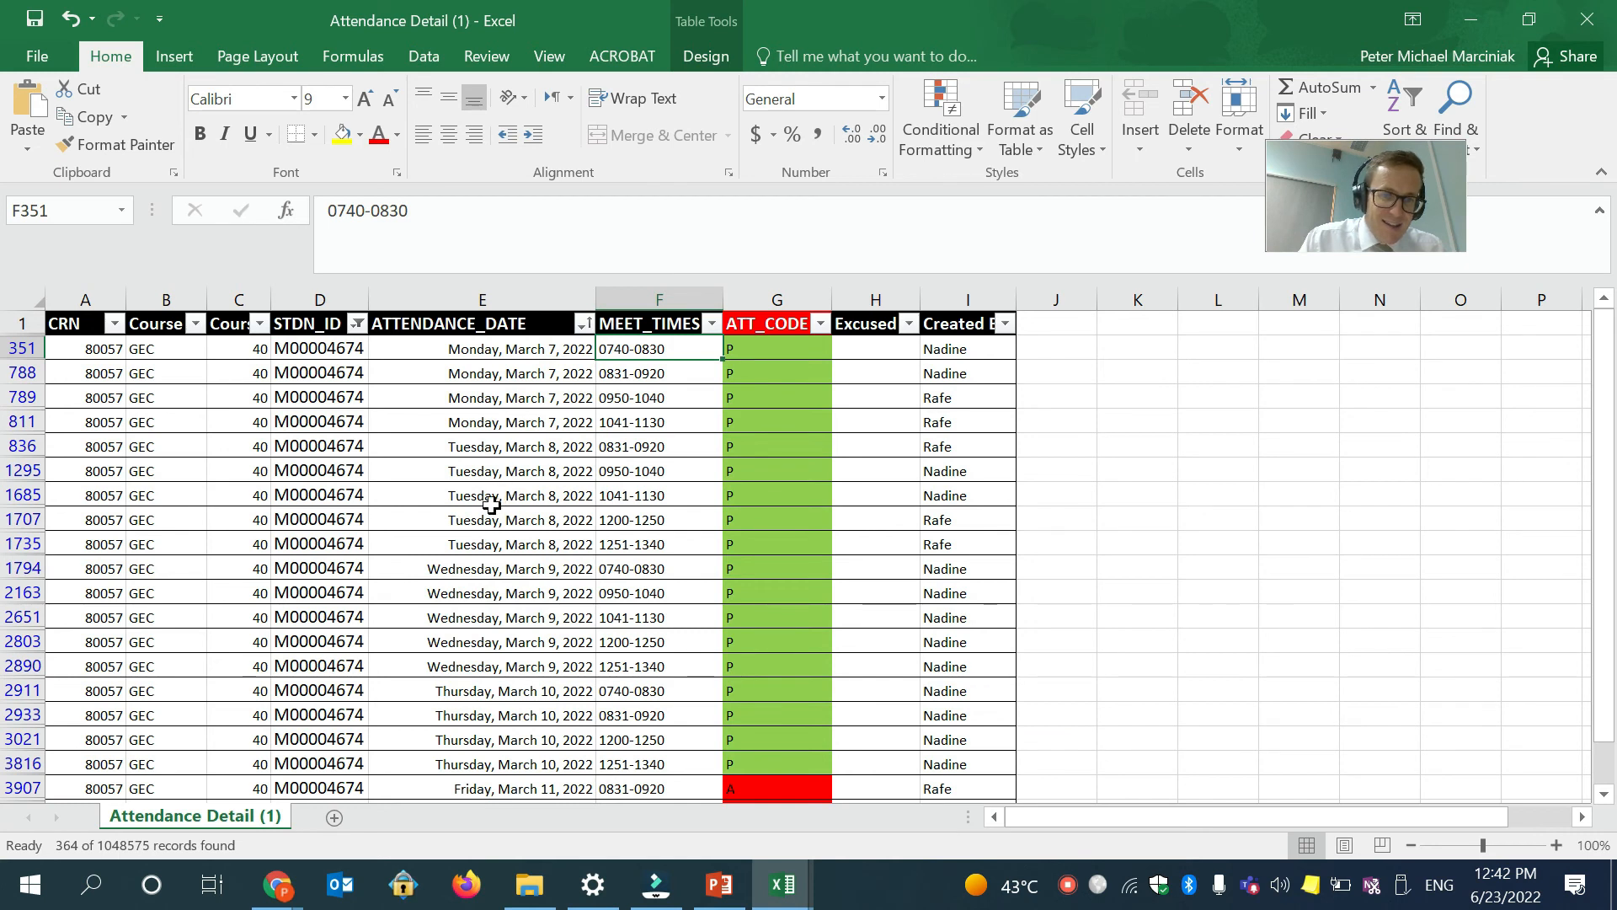
scroll(491, 504, "down", 2)
scroll(491, 503, "up", 2)
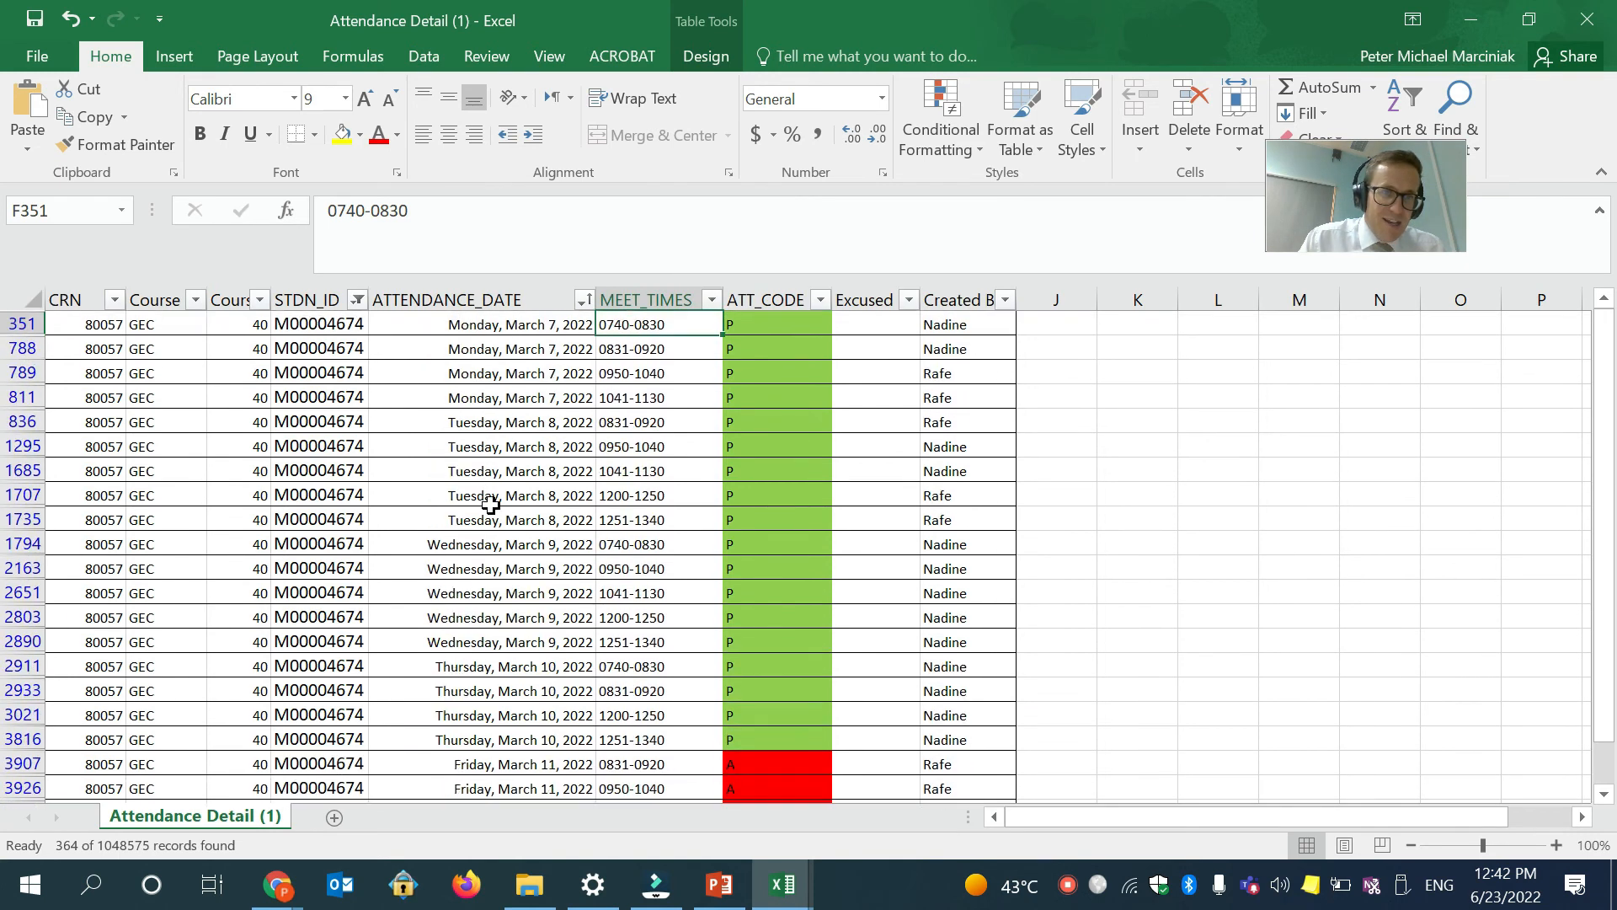
scroll(491, 504, "up", 1)
left_click(659, 543)
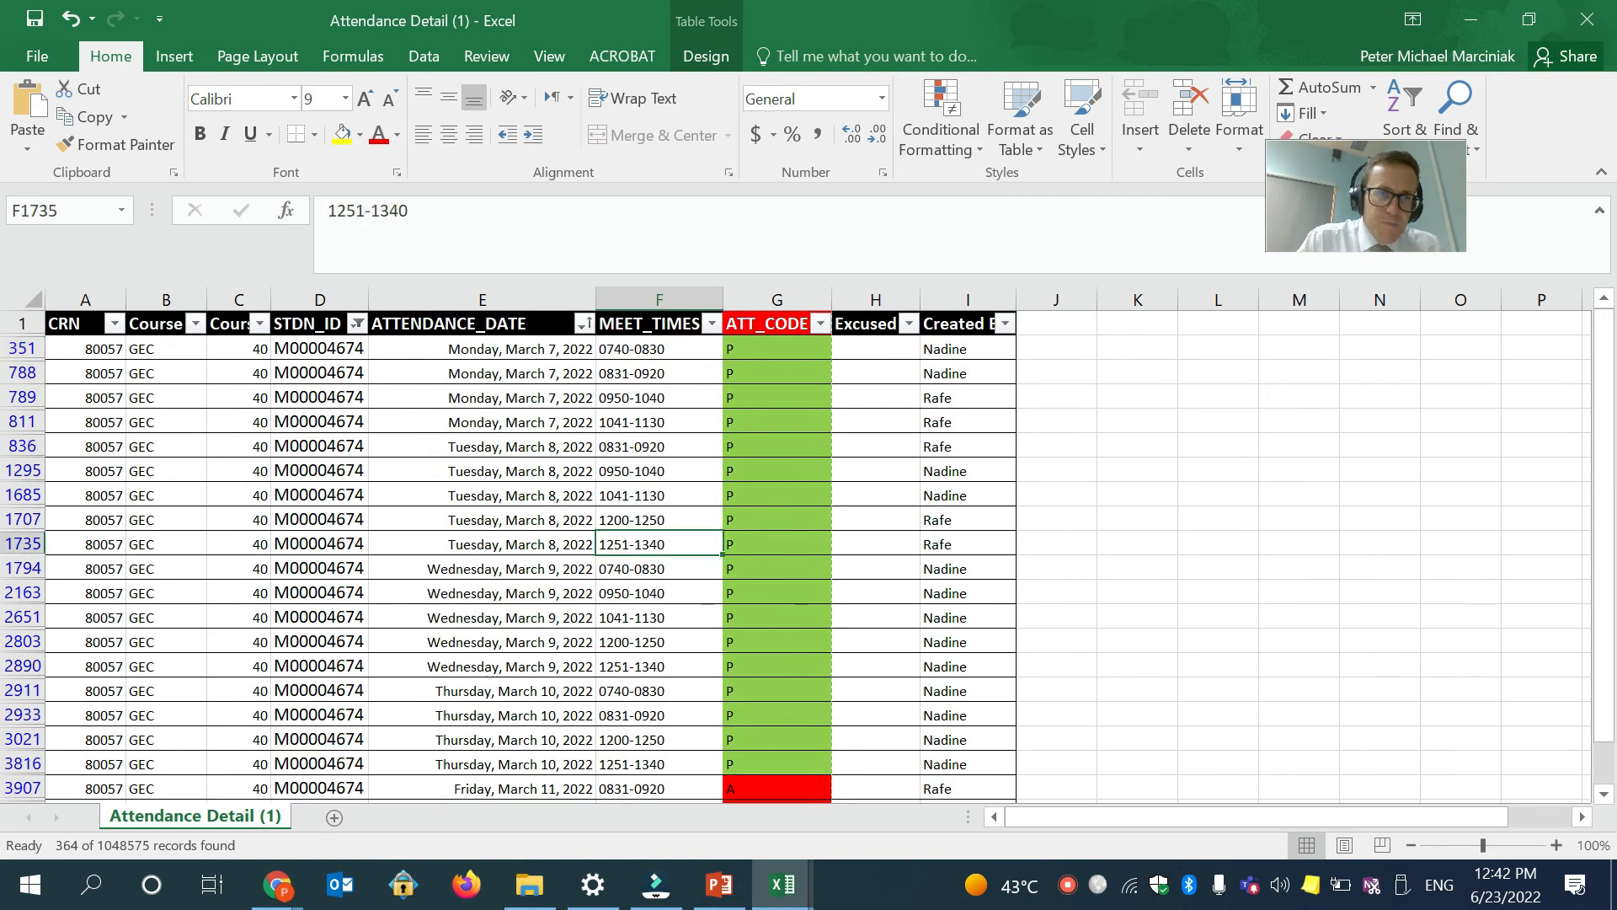
Scale the sheet to 1 page wide by 11 tall and print it with Microsoft Print to PDF.
left_click(47, 52)
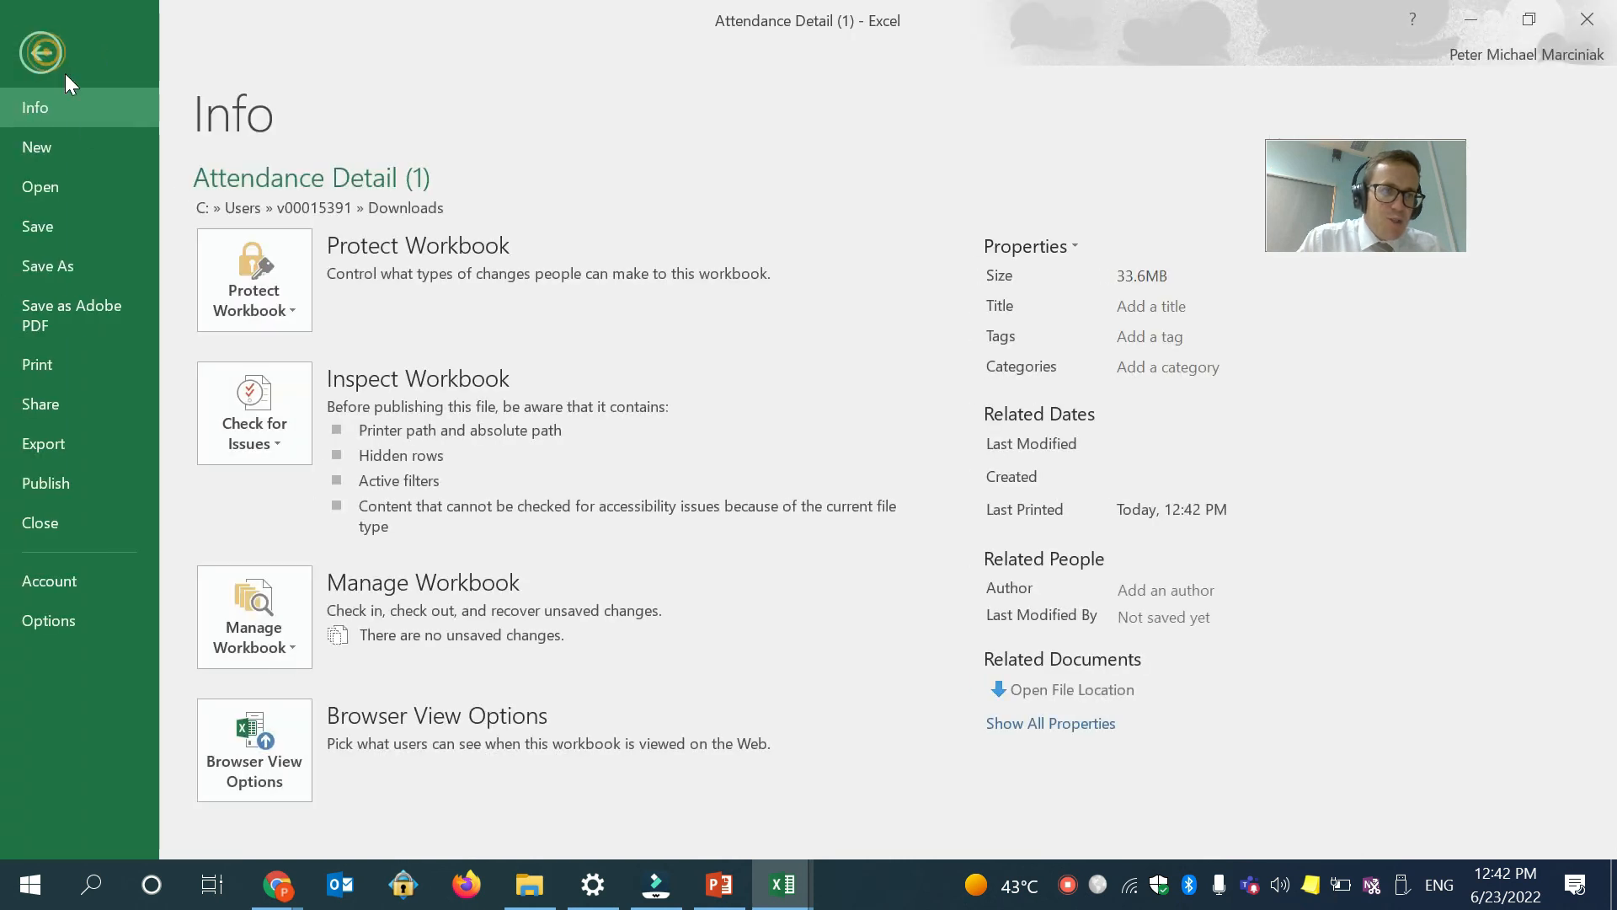
left_click(108, 373)
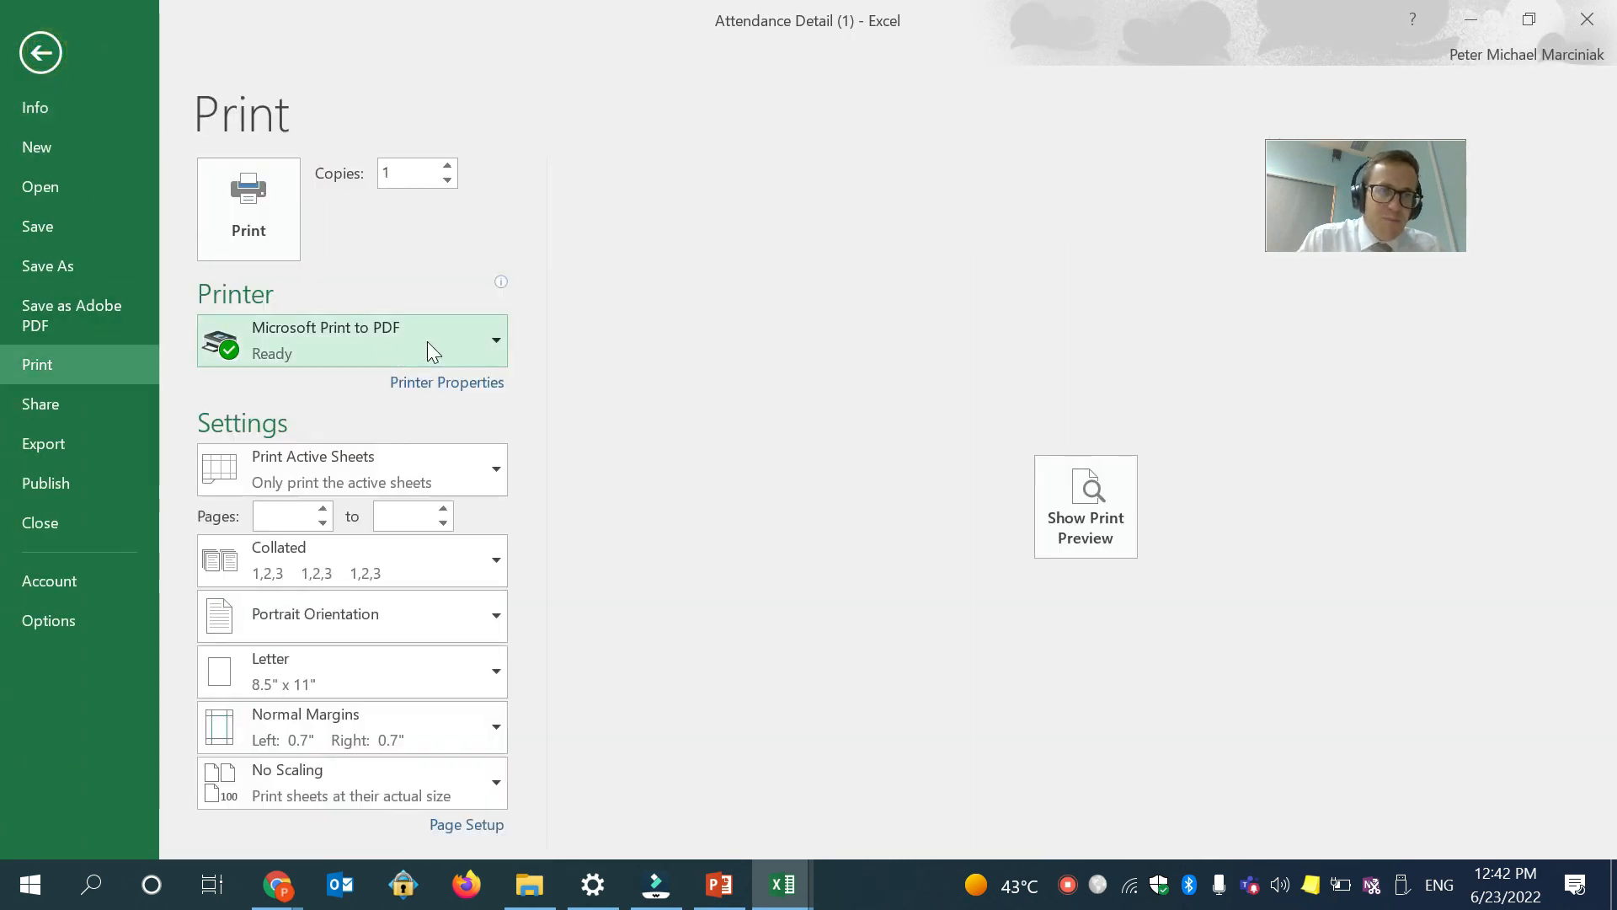
left_click(1094, 504)
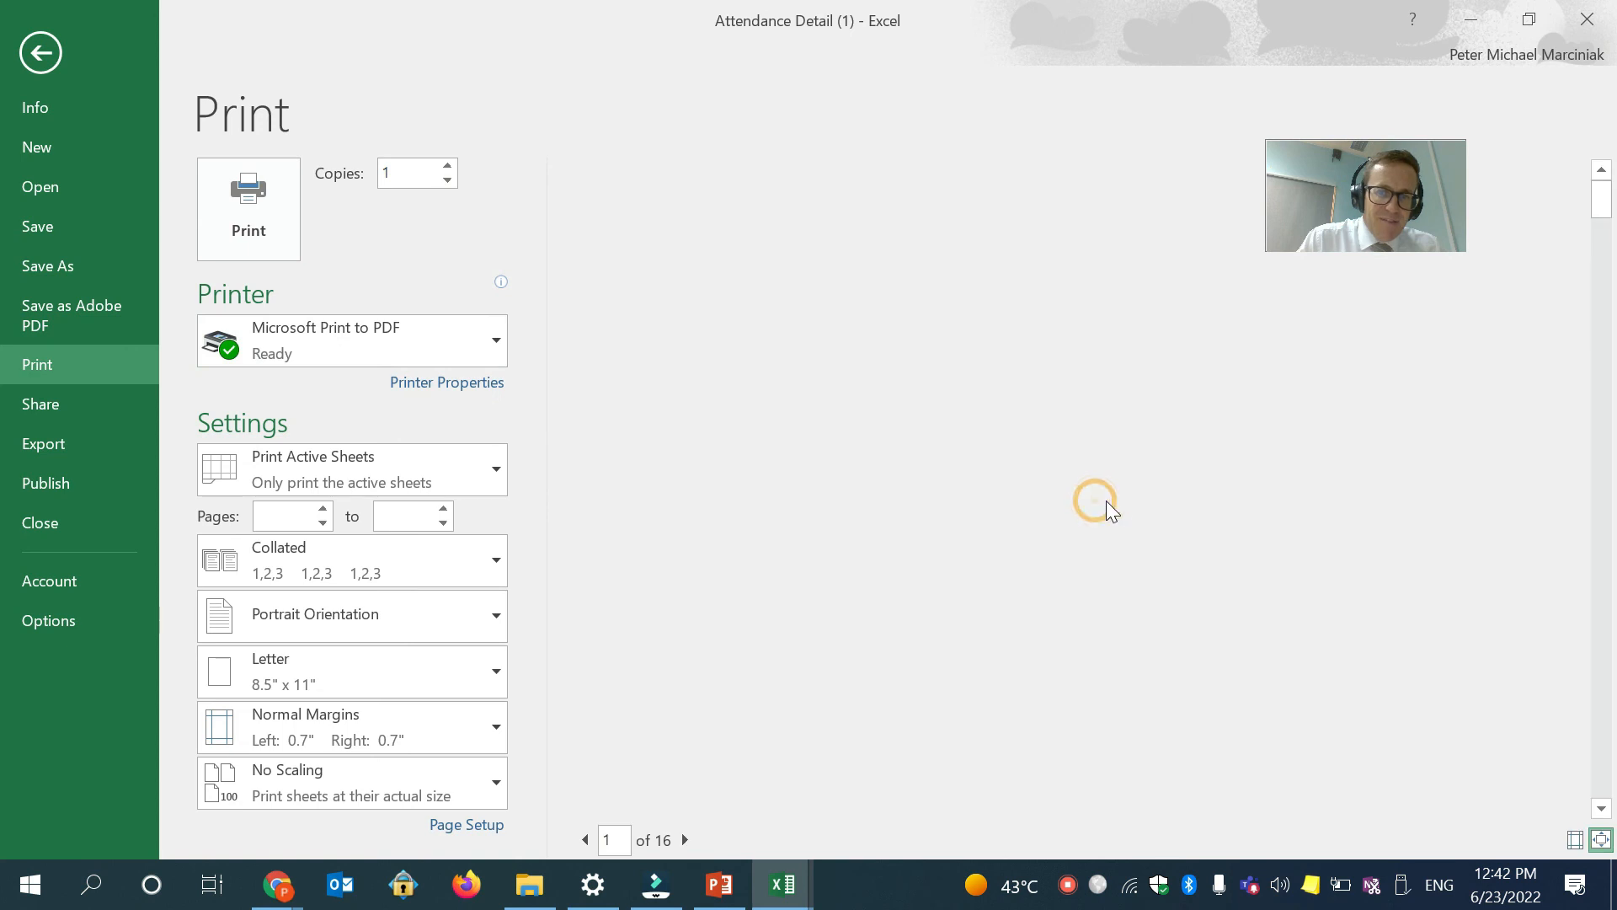
left_click(480, 823)
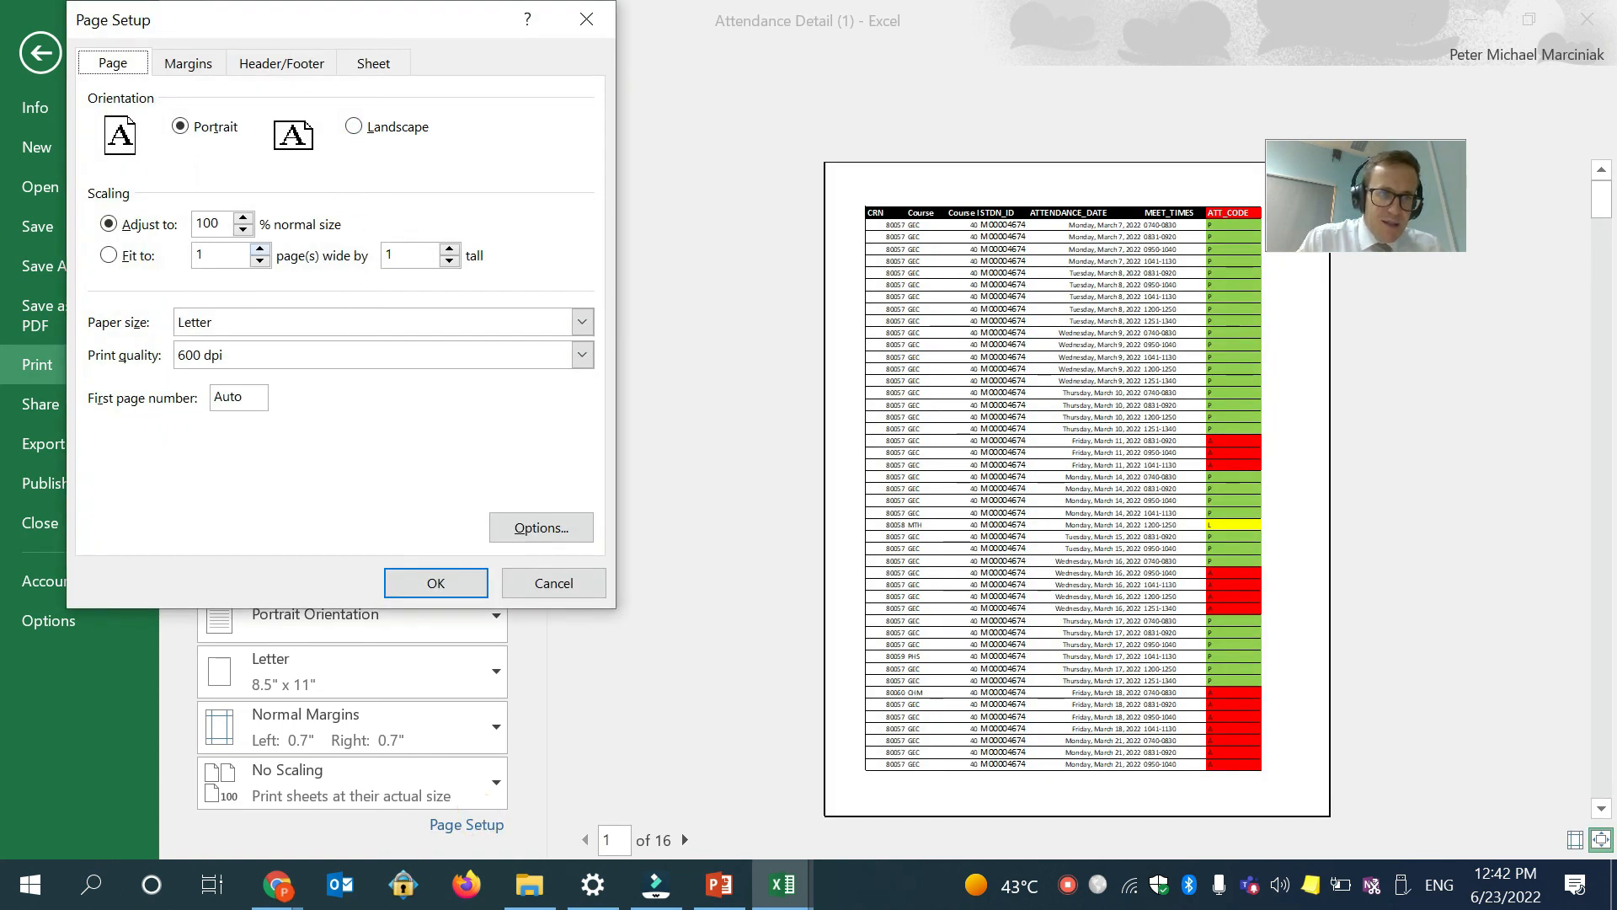
left_click(106, 257)
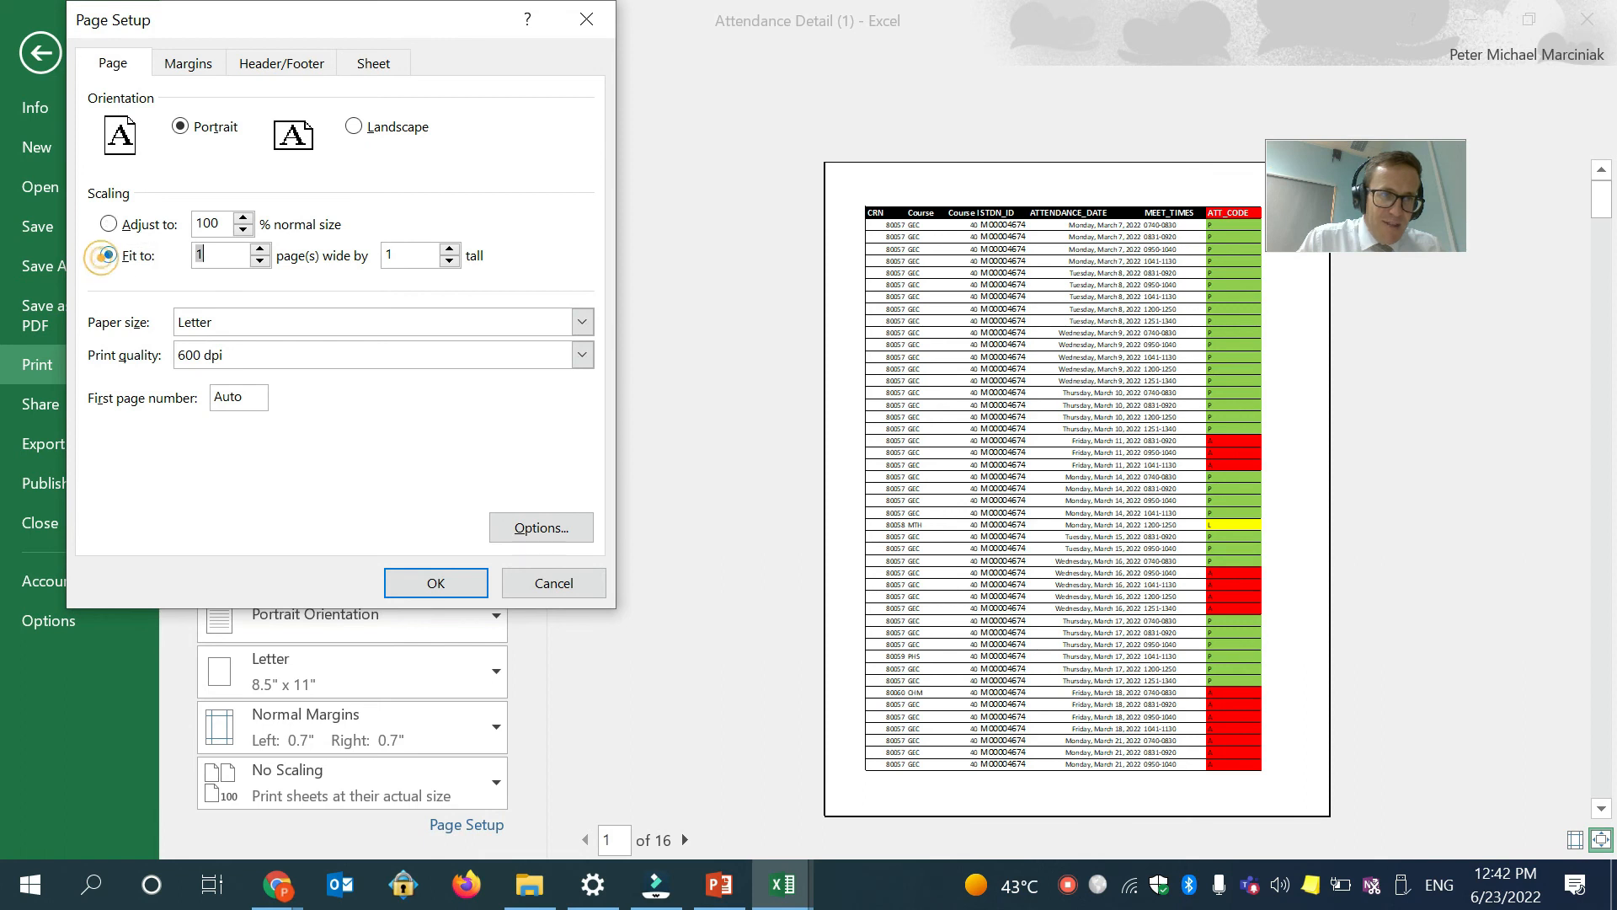
left_click(452, 250)
left_click(437, 581)
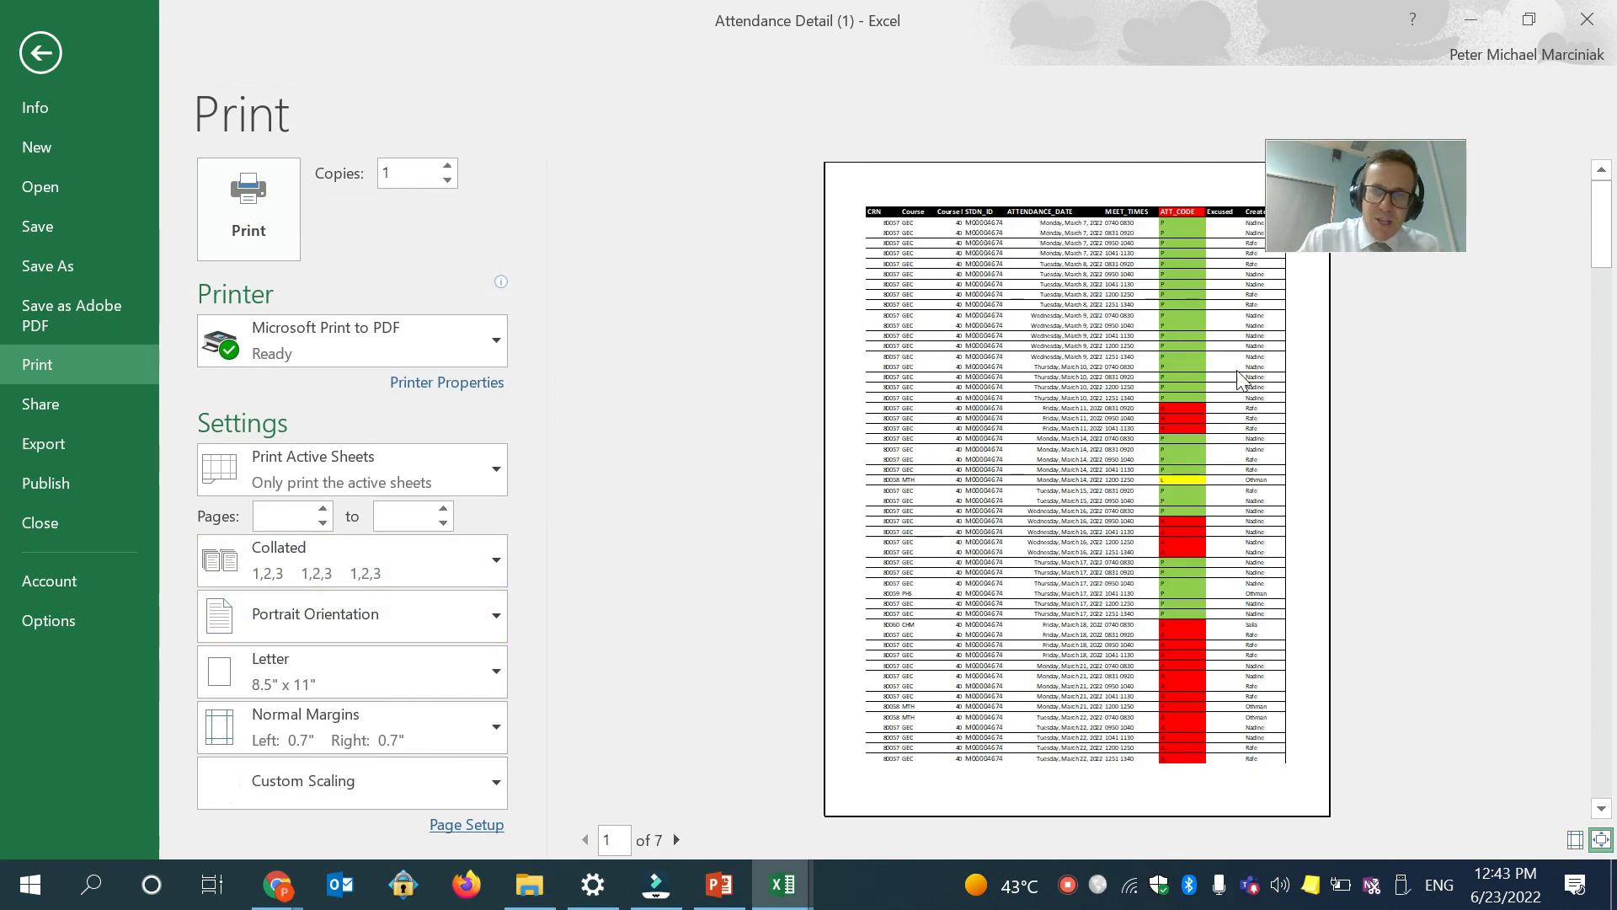
left_click(280, 226)
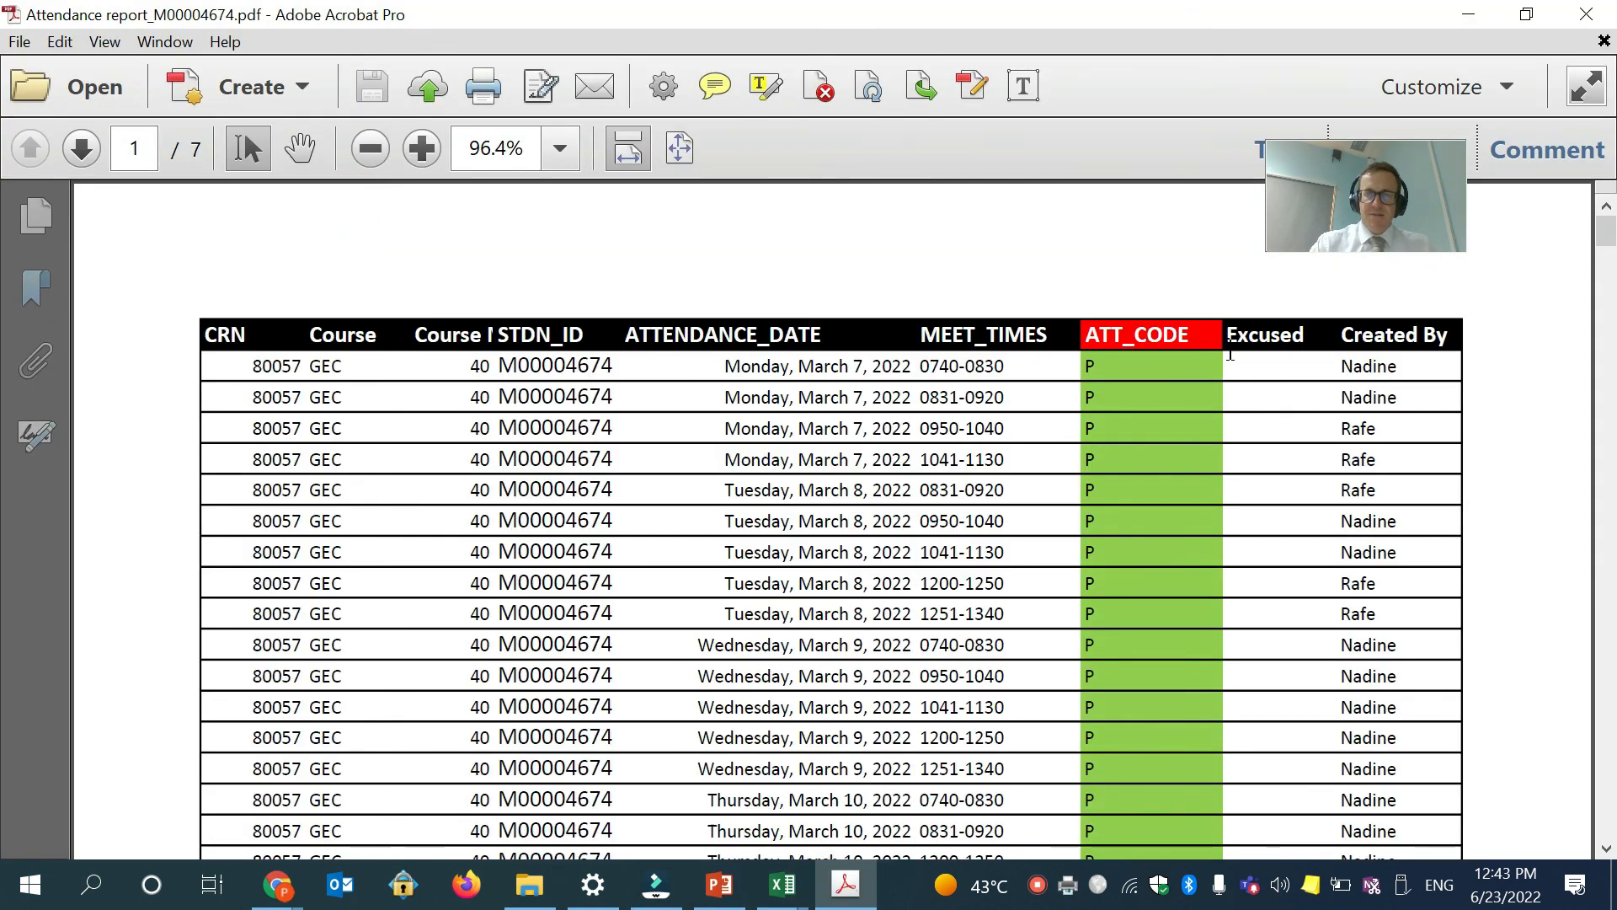
Zoom the PDF out to 66.7% and review pages 1 to 3 of the attendance report.
left_click(375, 147)
left_click(376, 147)
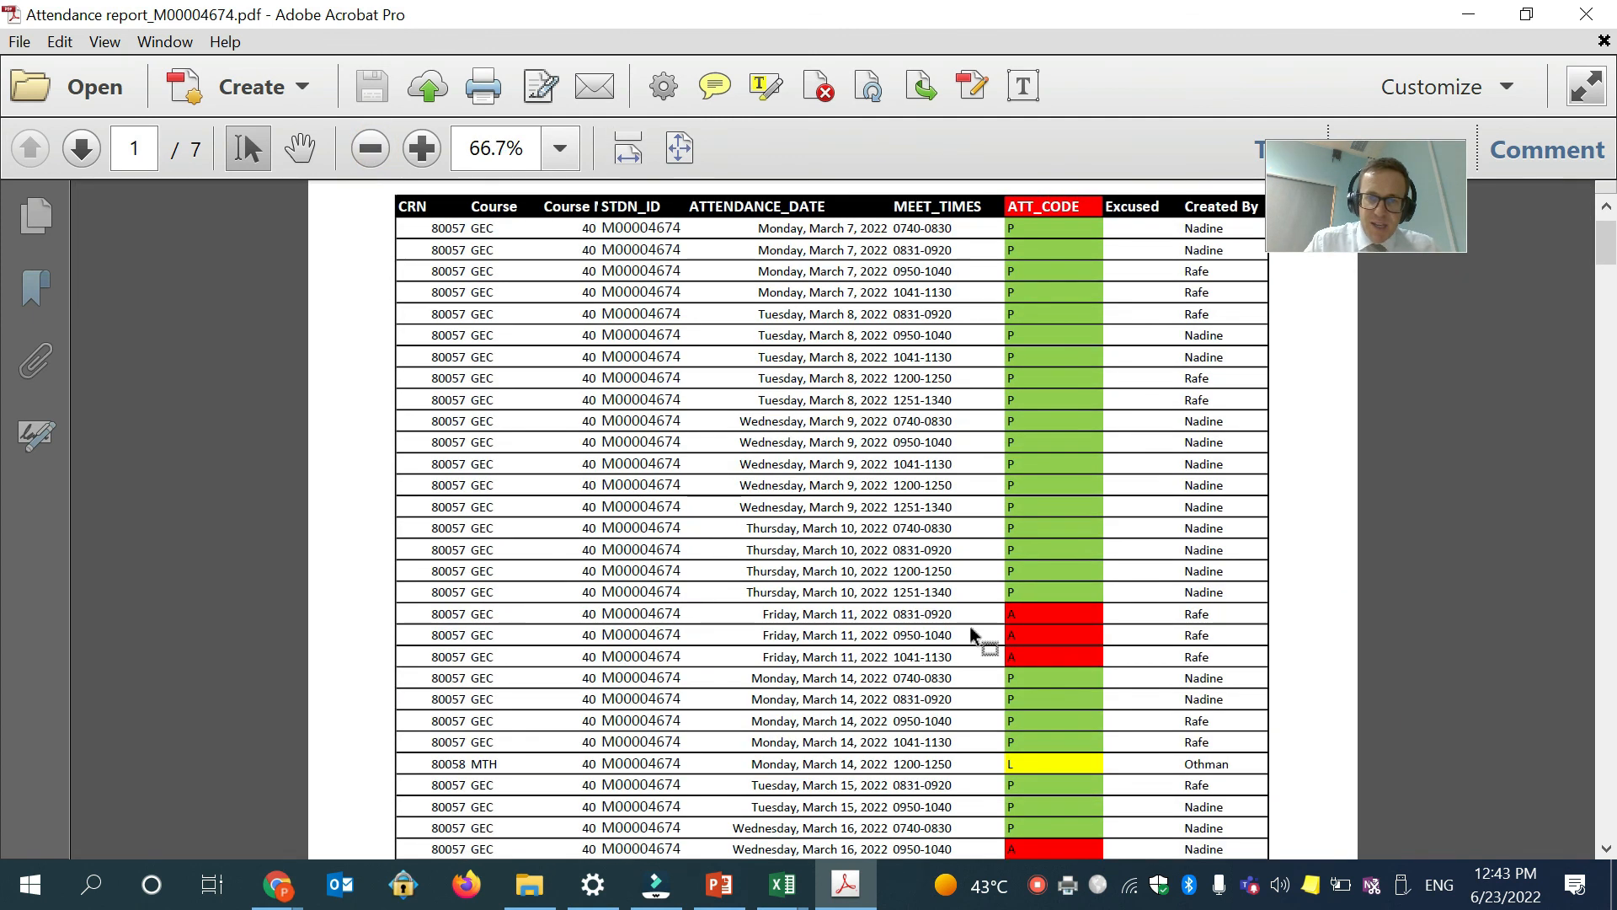
scroll(972, 634, "down", 3)
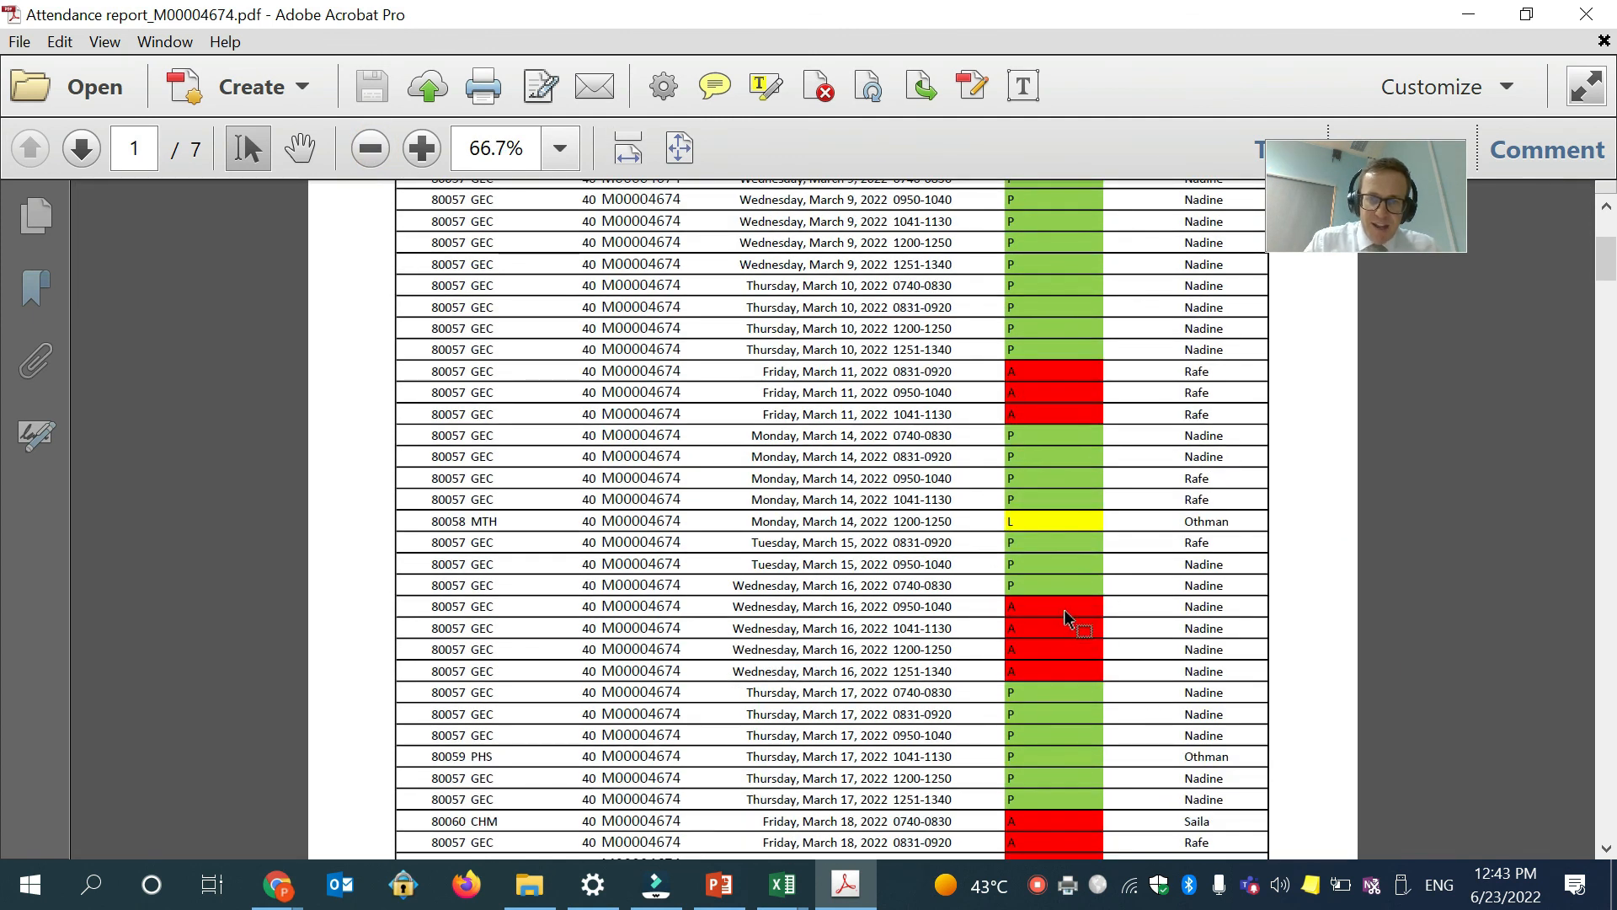
scroll(1065, 657, "down", 5)
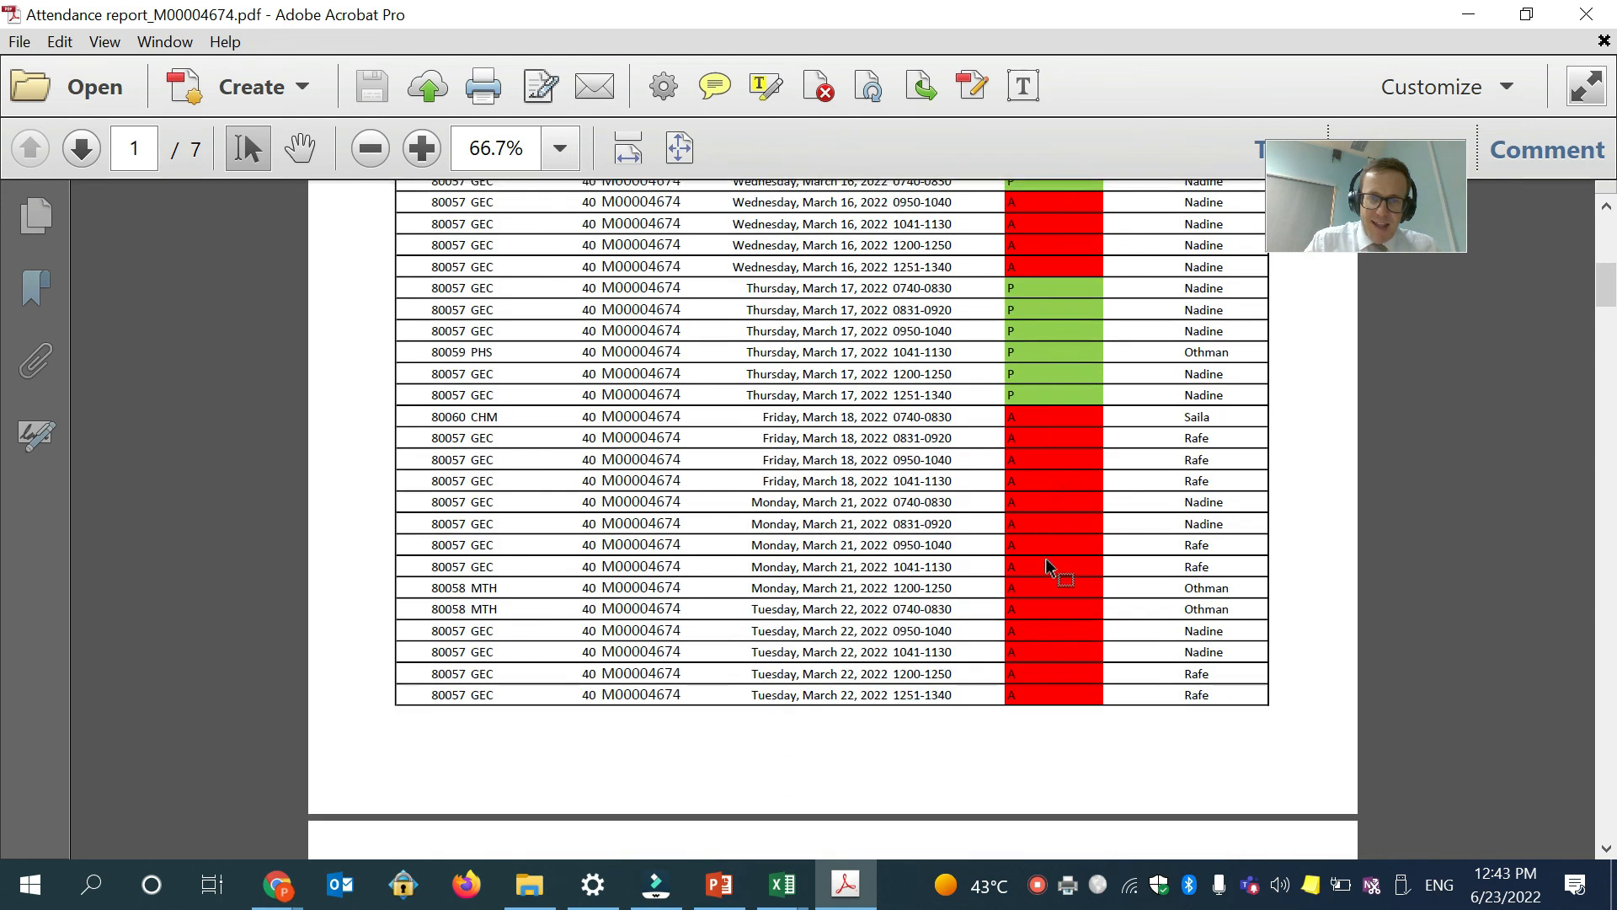
scroll(1045, 396, "down", 7)
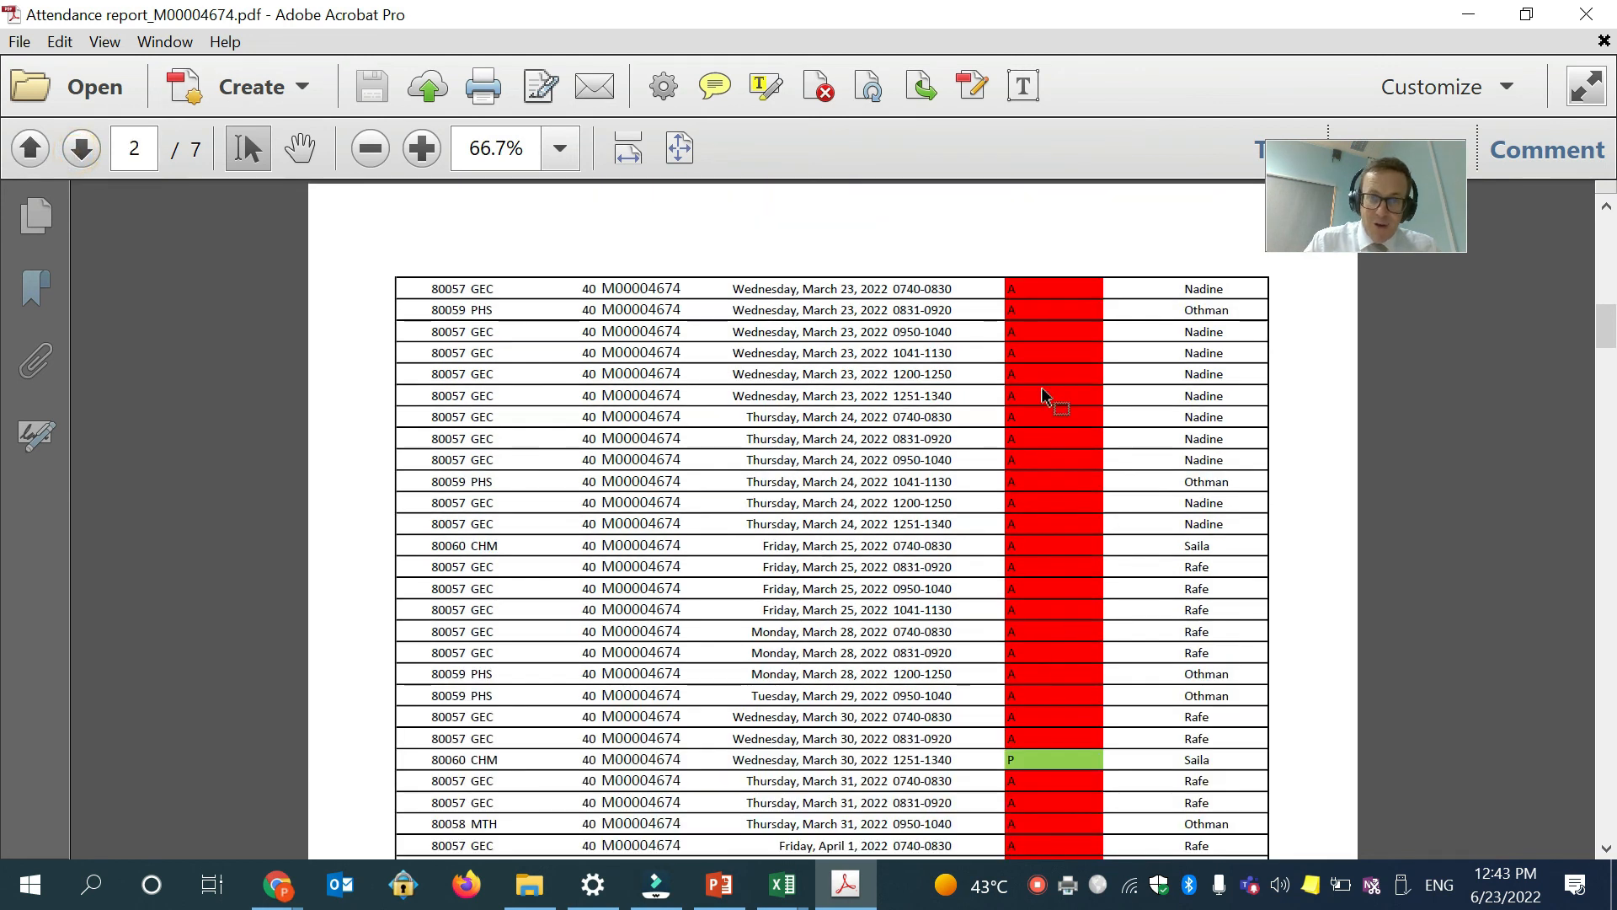
left_click(82, 148)
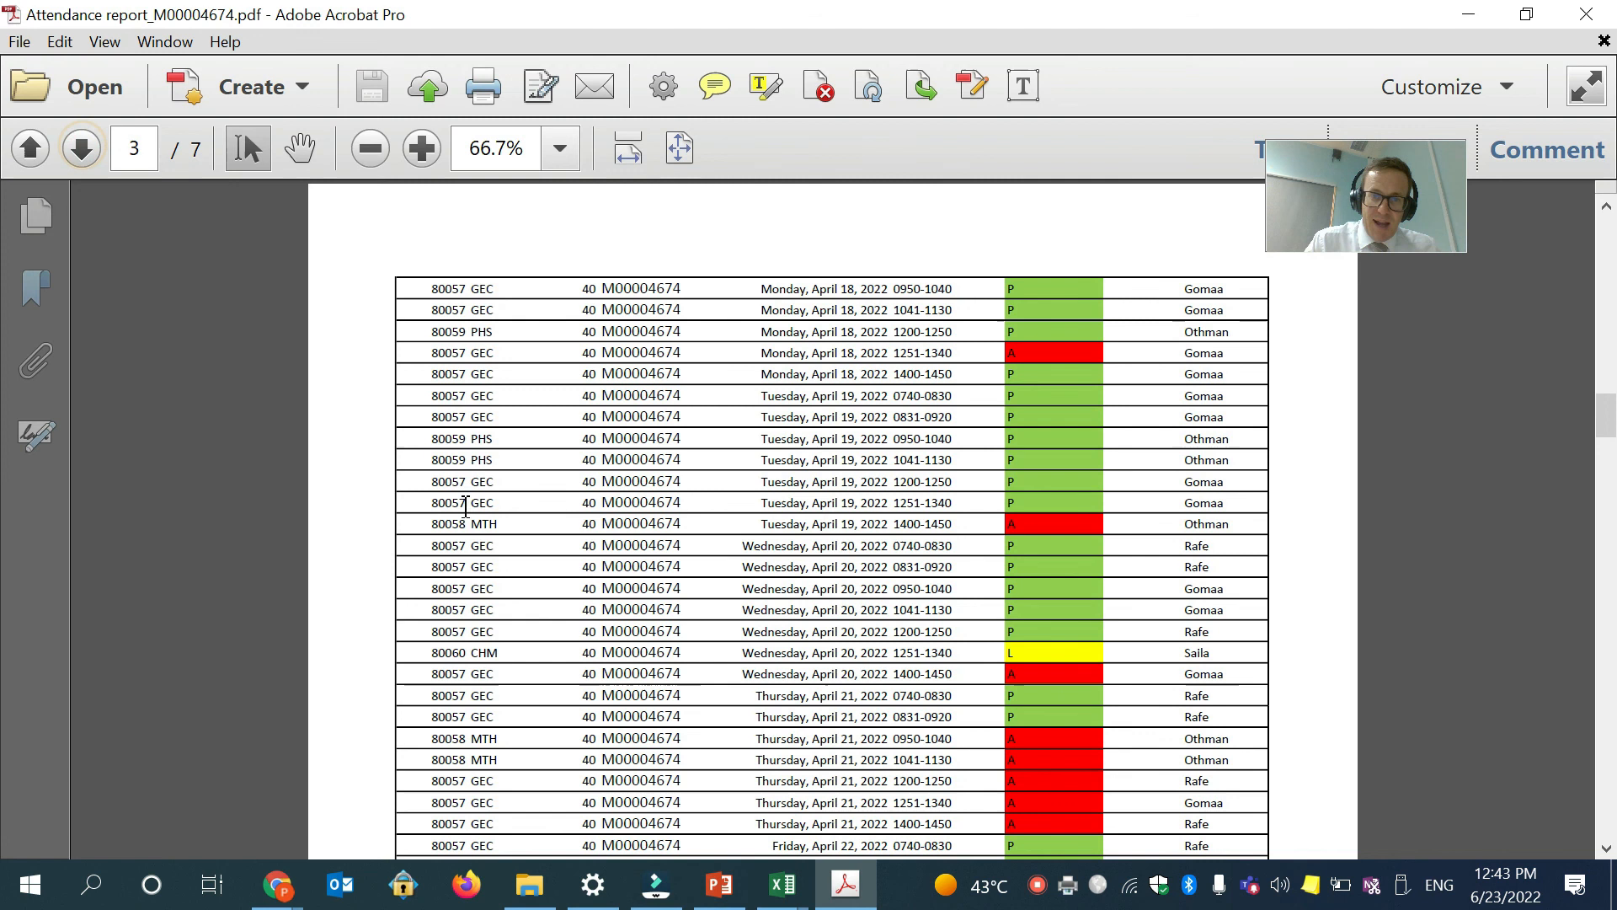
scroll(491, 510, "down", 2)
scroll(491, 510, "down", 2)
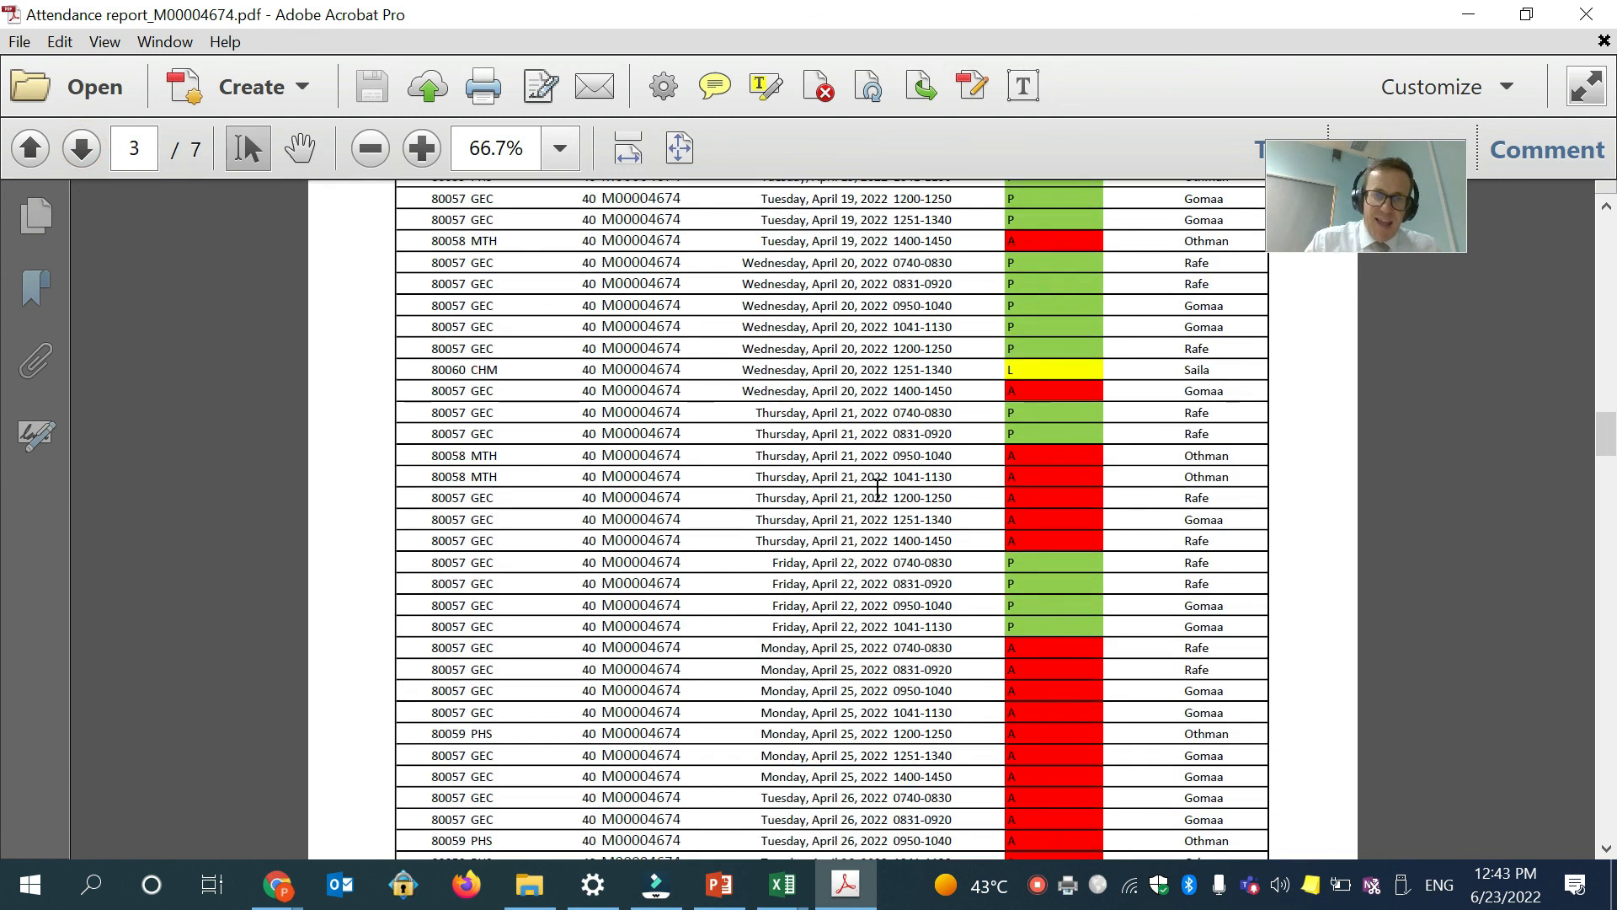
Review pages 4 to 7, ending on the rows through Thursday, June 23, 2022.
left_click(81, 148)
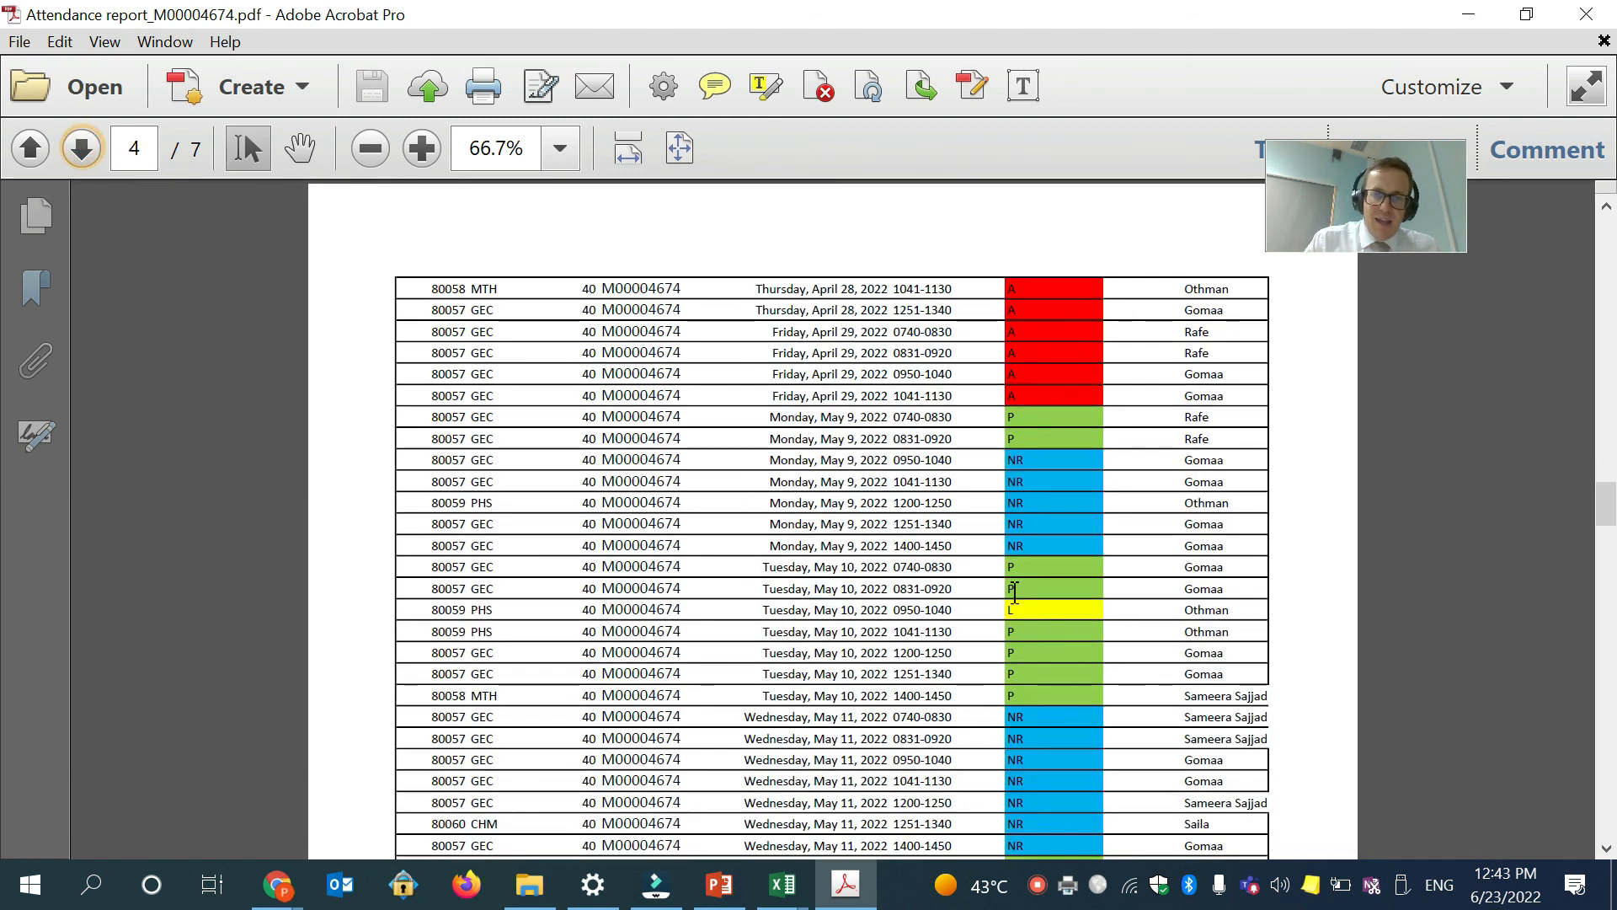
scroll(1036, 494, "down", 8)
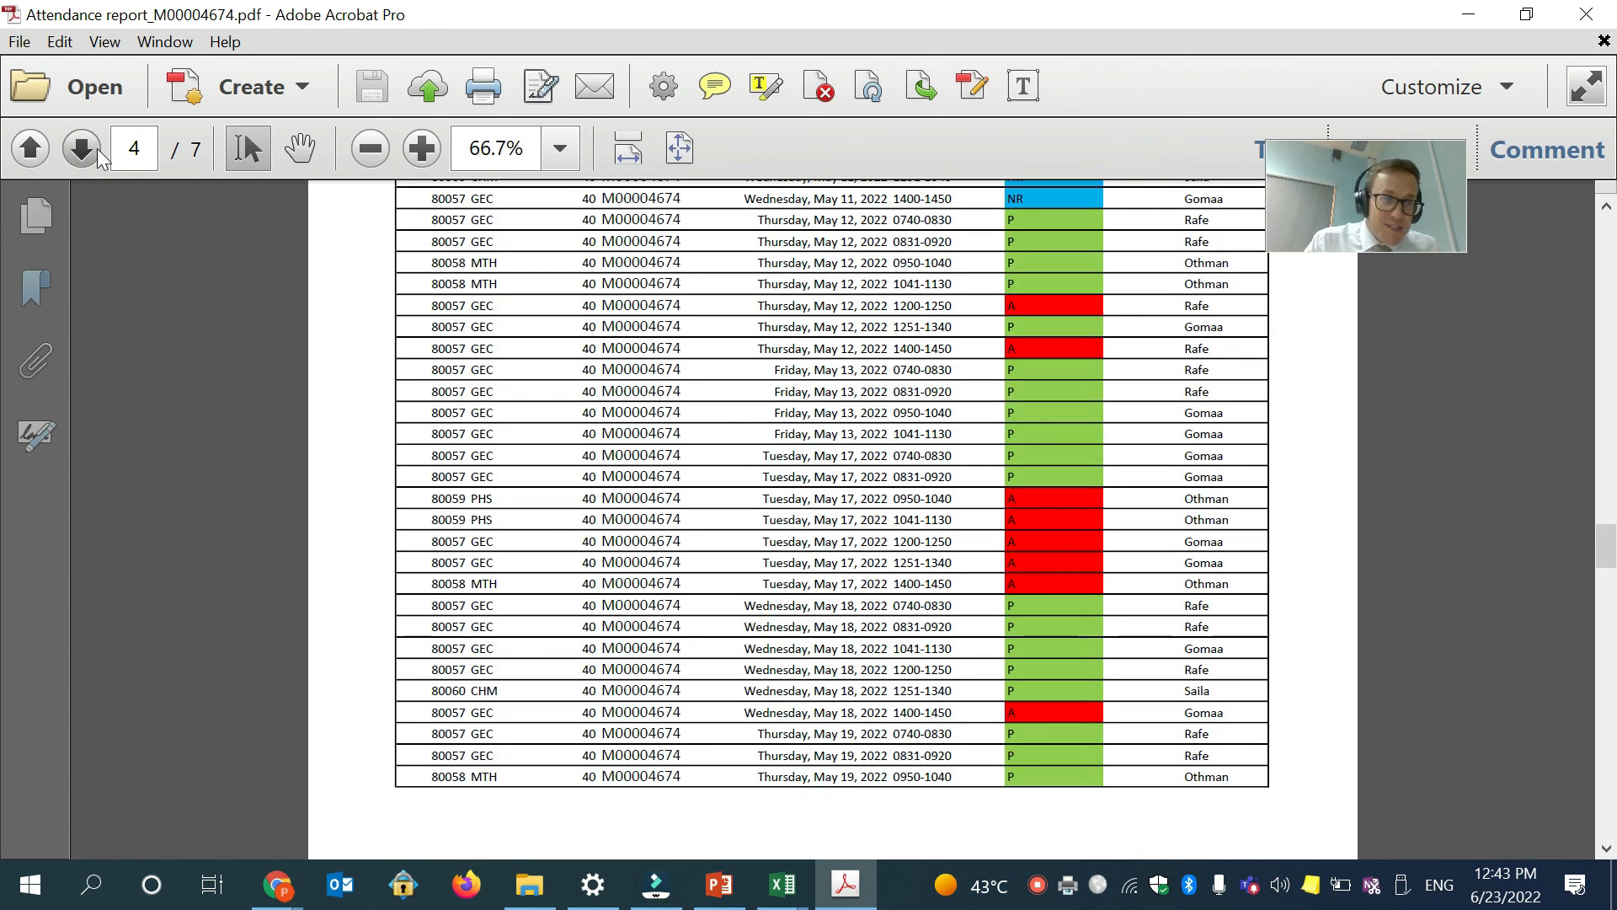
left_click(81, 148)
scroll(461, 483, "down", 5)
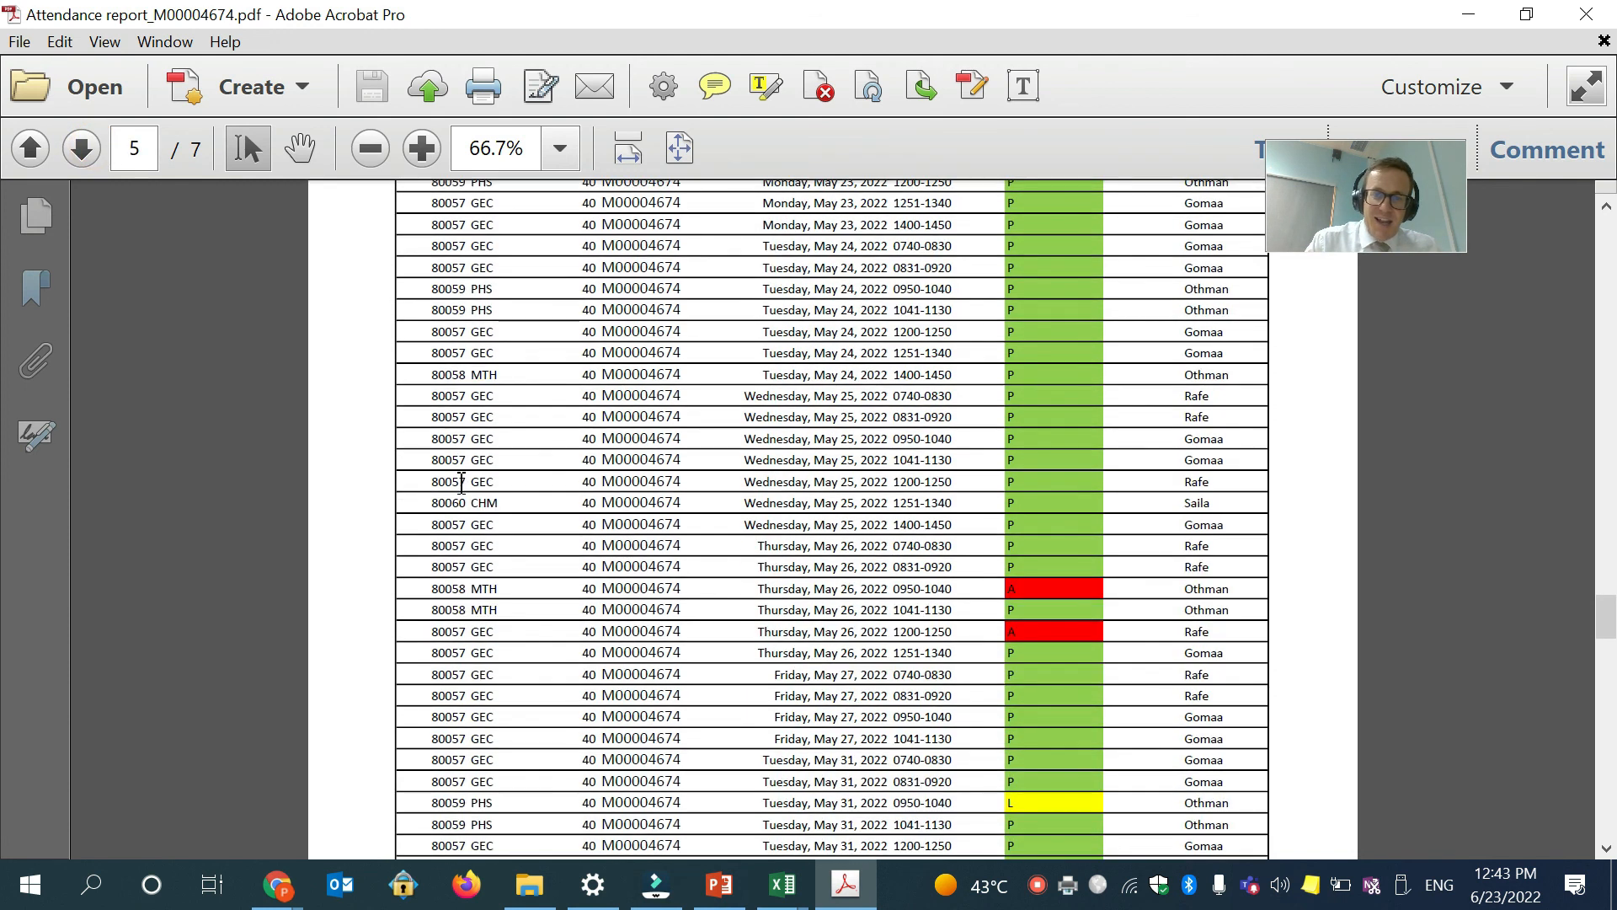
scroll(460, 483, "down", 3)
left_click(82, 148)
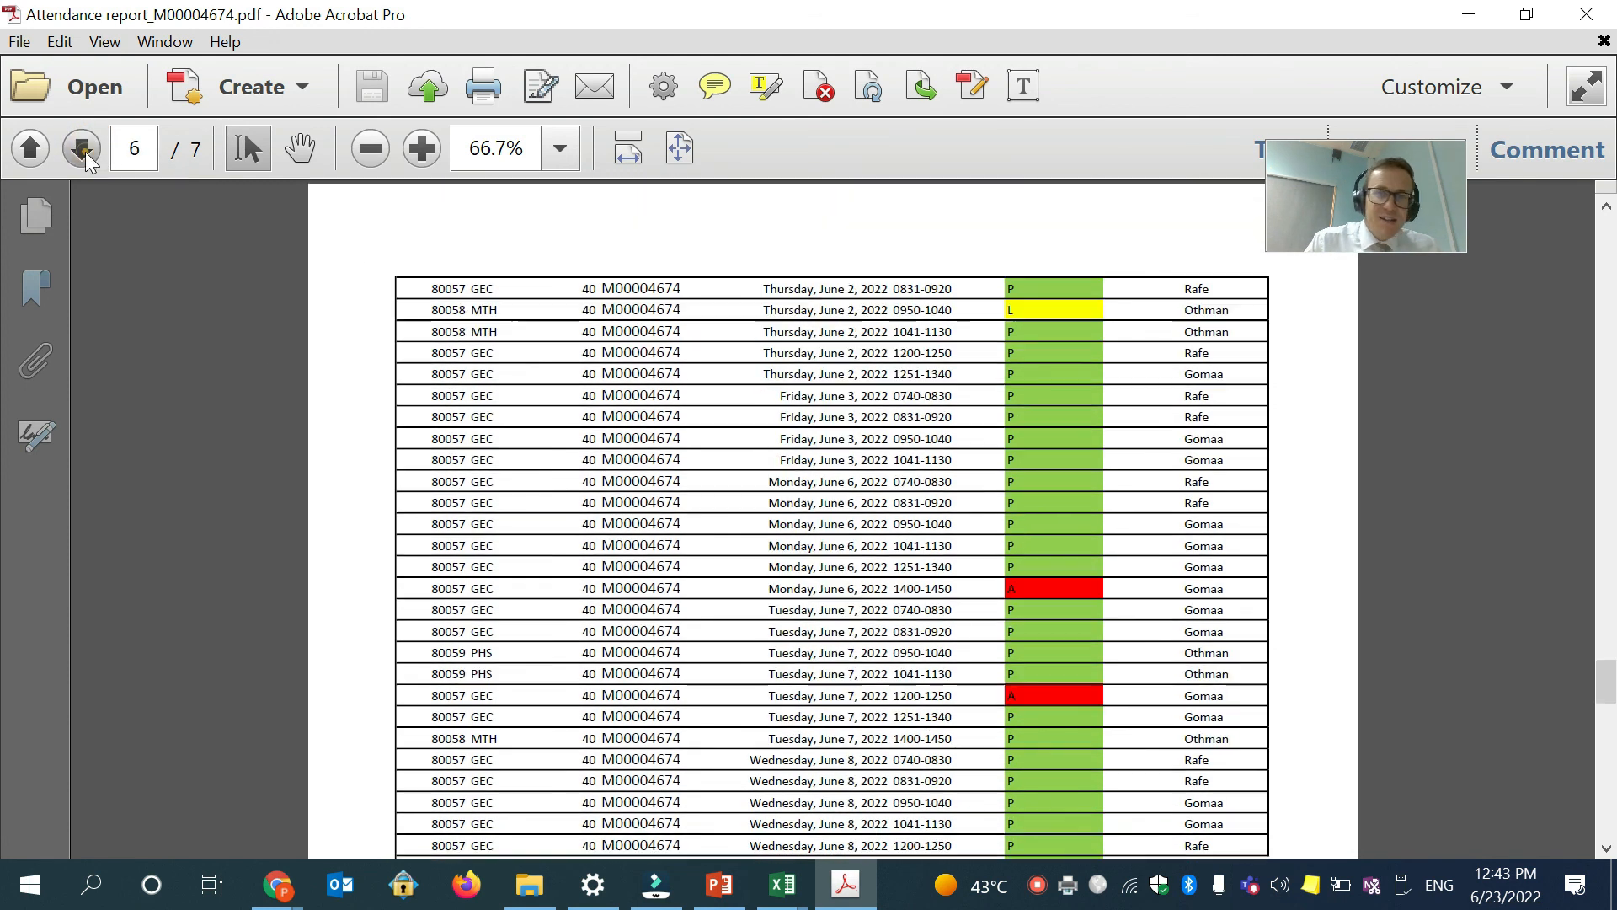
scroll(325, 441, "down", 5)
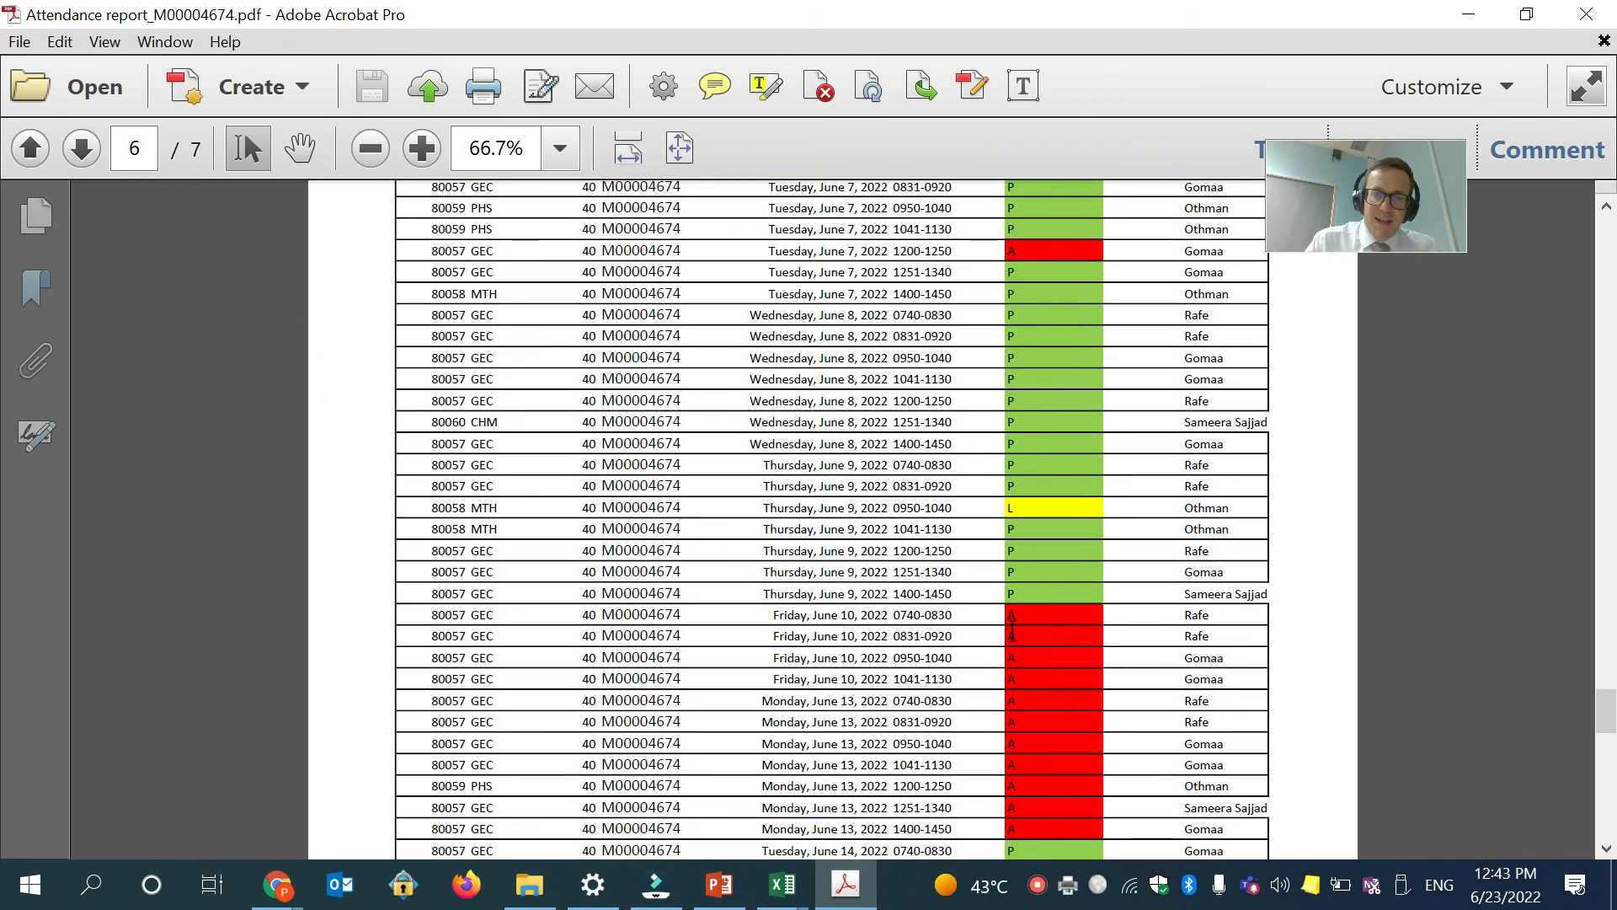
scroll(1011, 628, "down", 3)
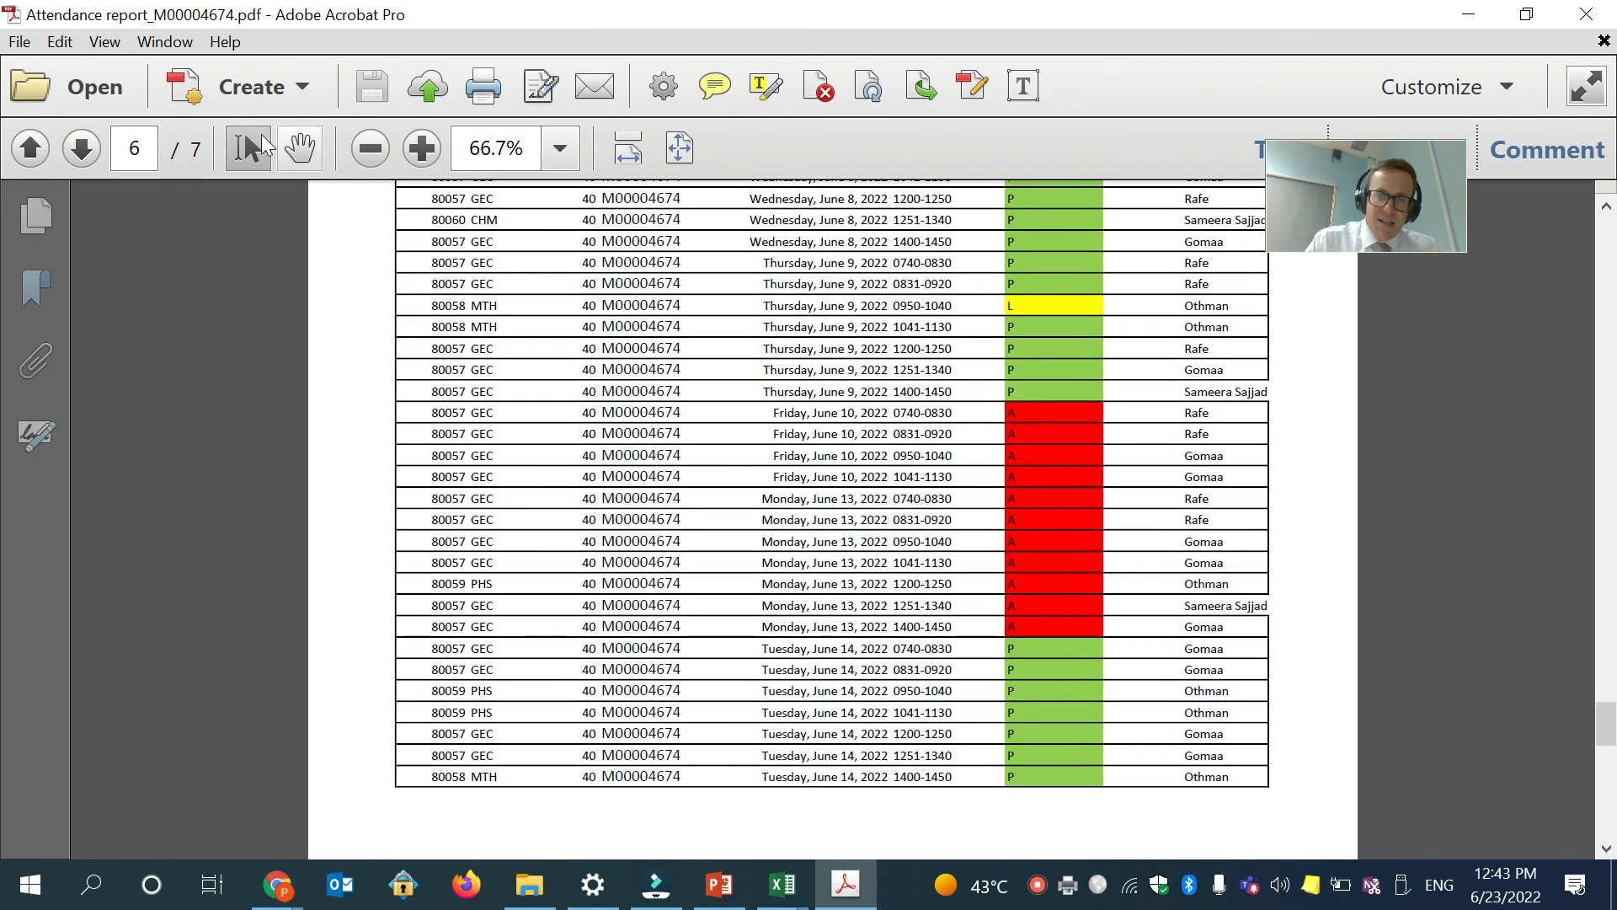
left_click(81, 149)
scroll(1053, 346, "down", 5)
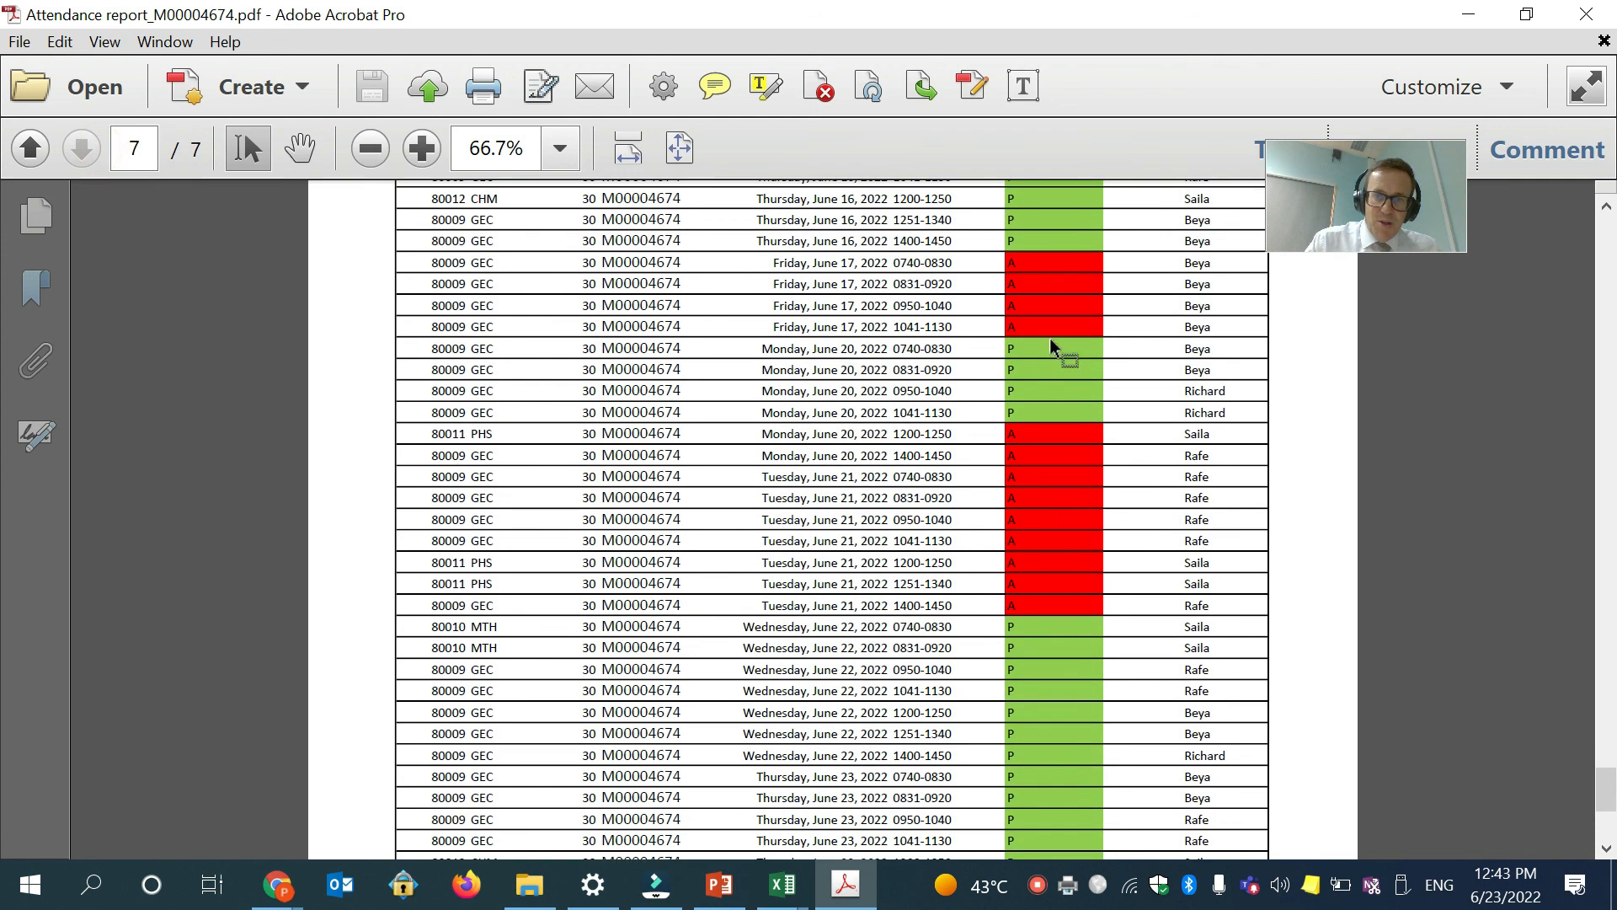
scroll(1041, 459, "down", 2)
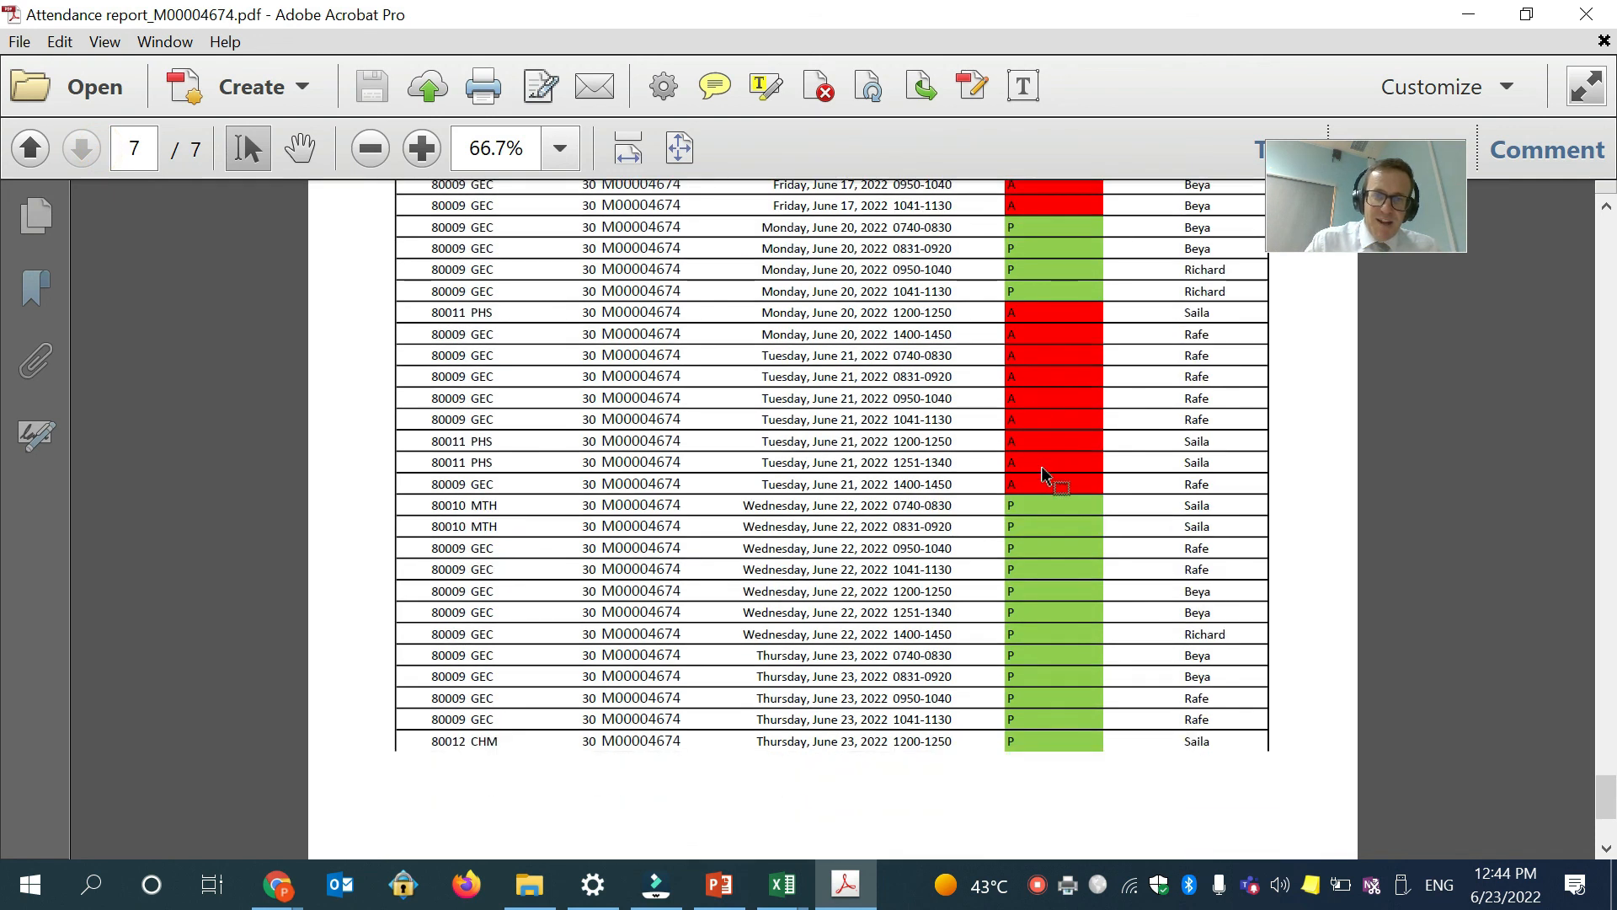
scroll(1041, 468, "down", 3)
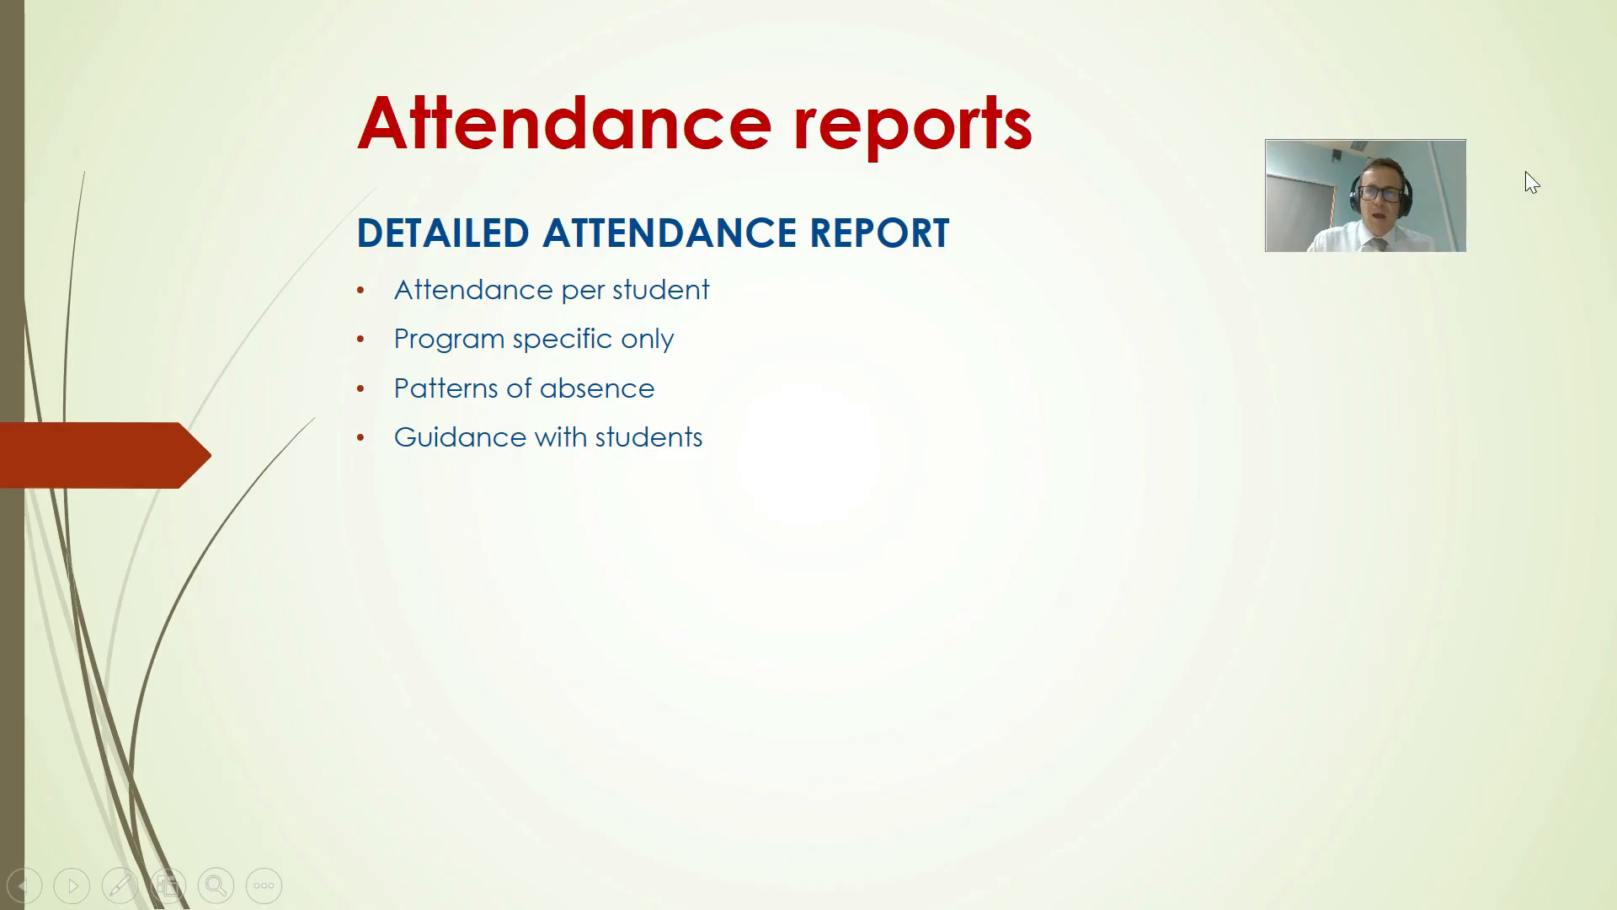